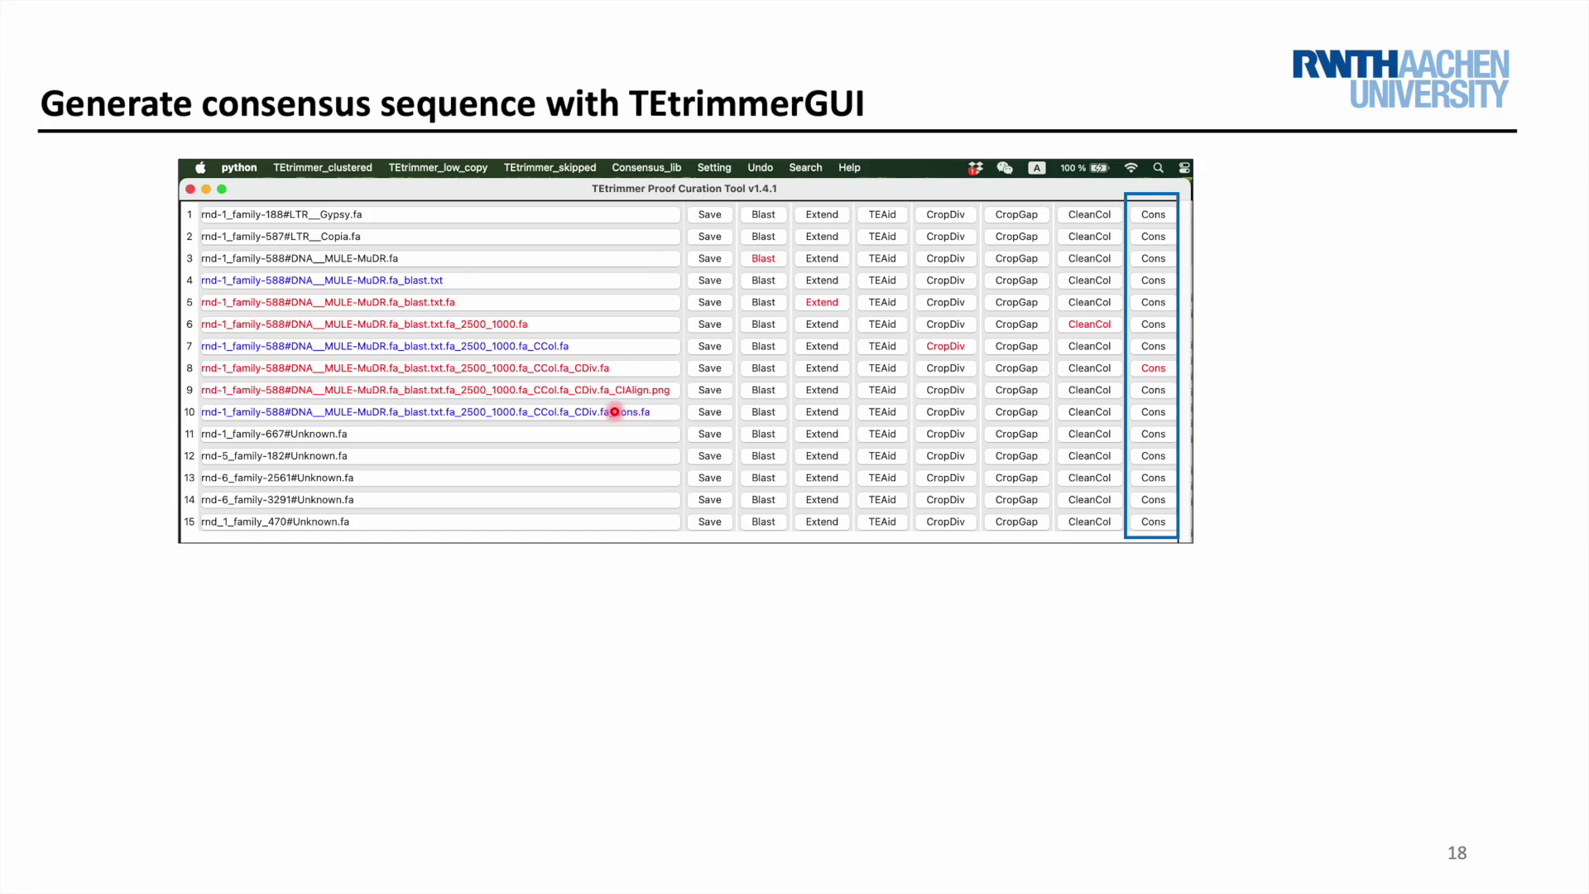
key(Right)
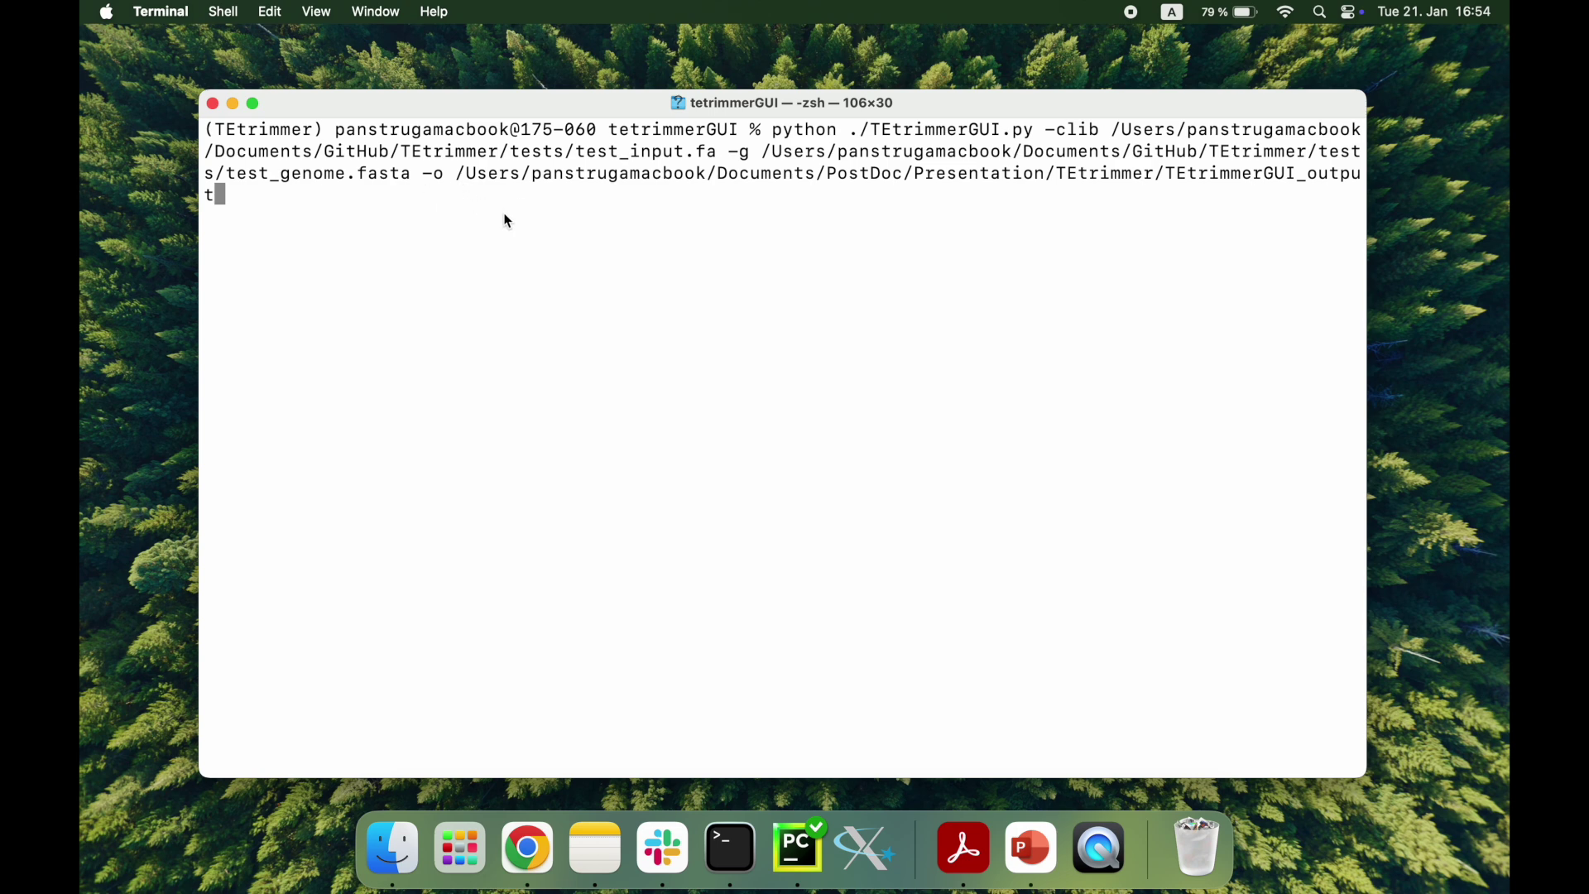
Step: Launch TEtrimmerGUI from the prepared command with test_input.fa as library, test_genome.fasta as genome and TEtrimmerGUI_output as output folder
key(Return)
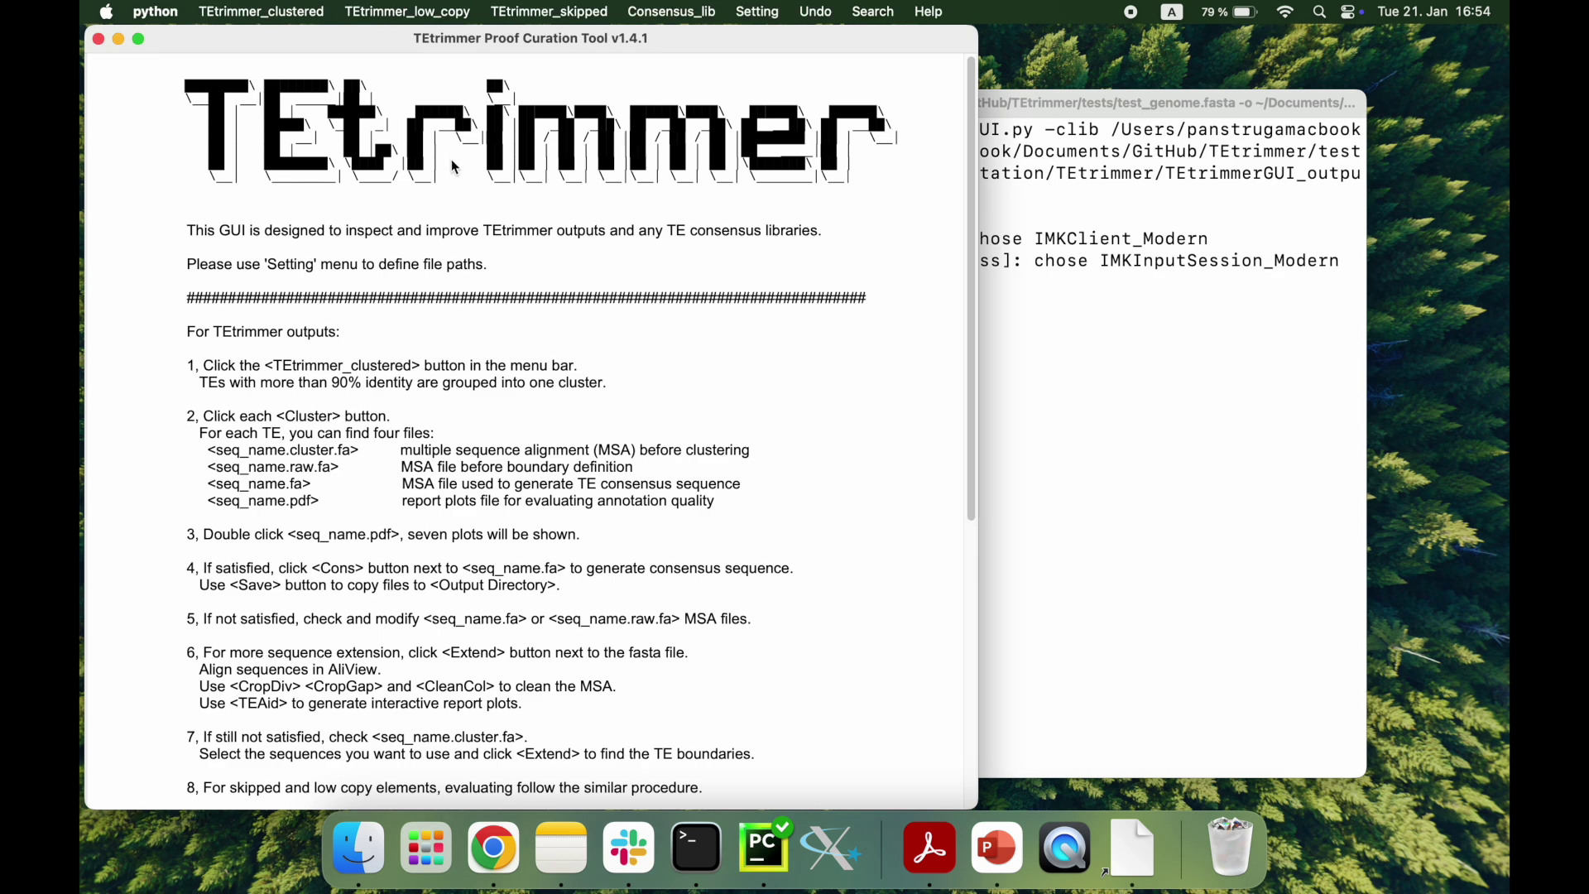
Step: Open group 1-8 of the consensus library and widen the window so the sequence names fit
click(397, 12)
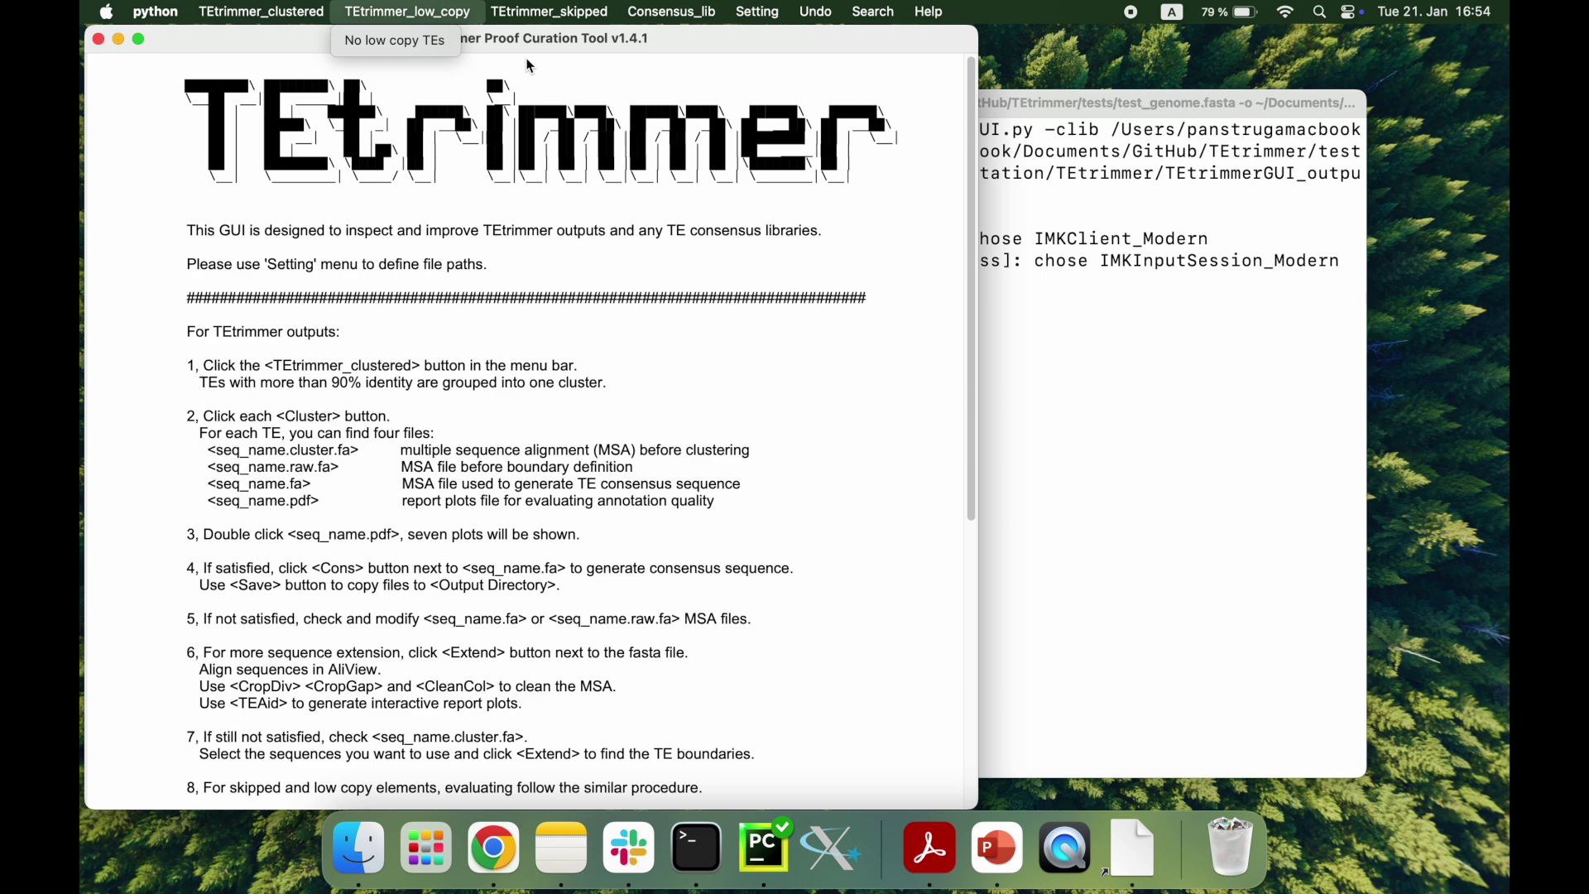
mouse_move(550, 11)
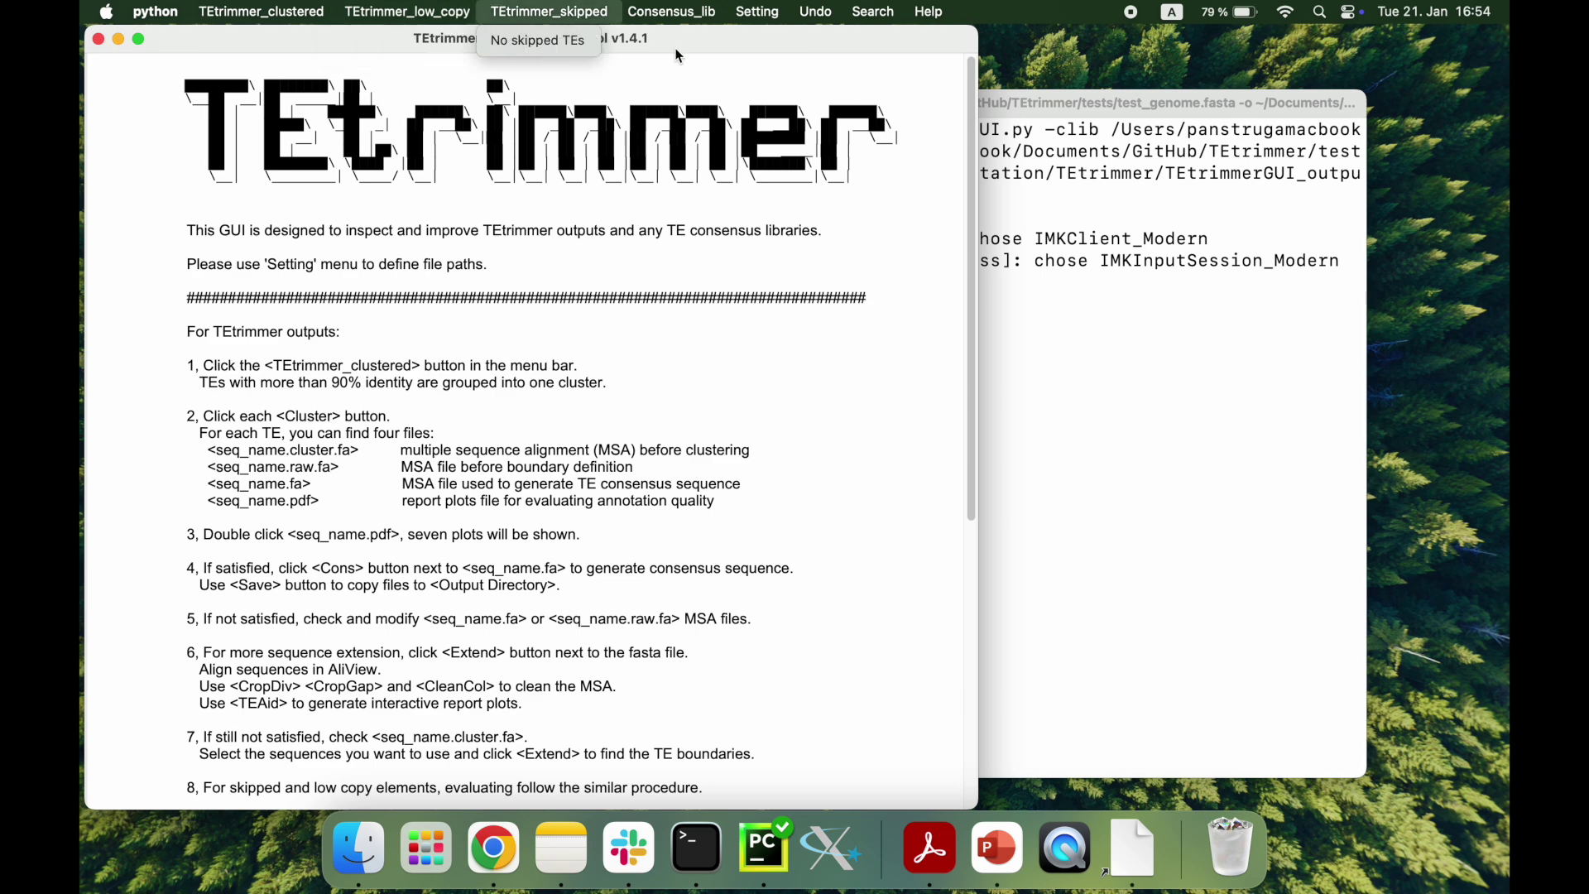
click(679, 57)
click(687, 23)
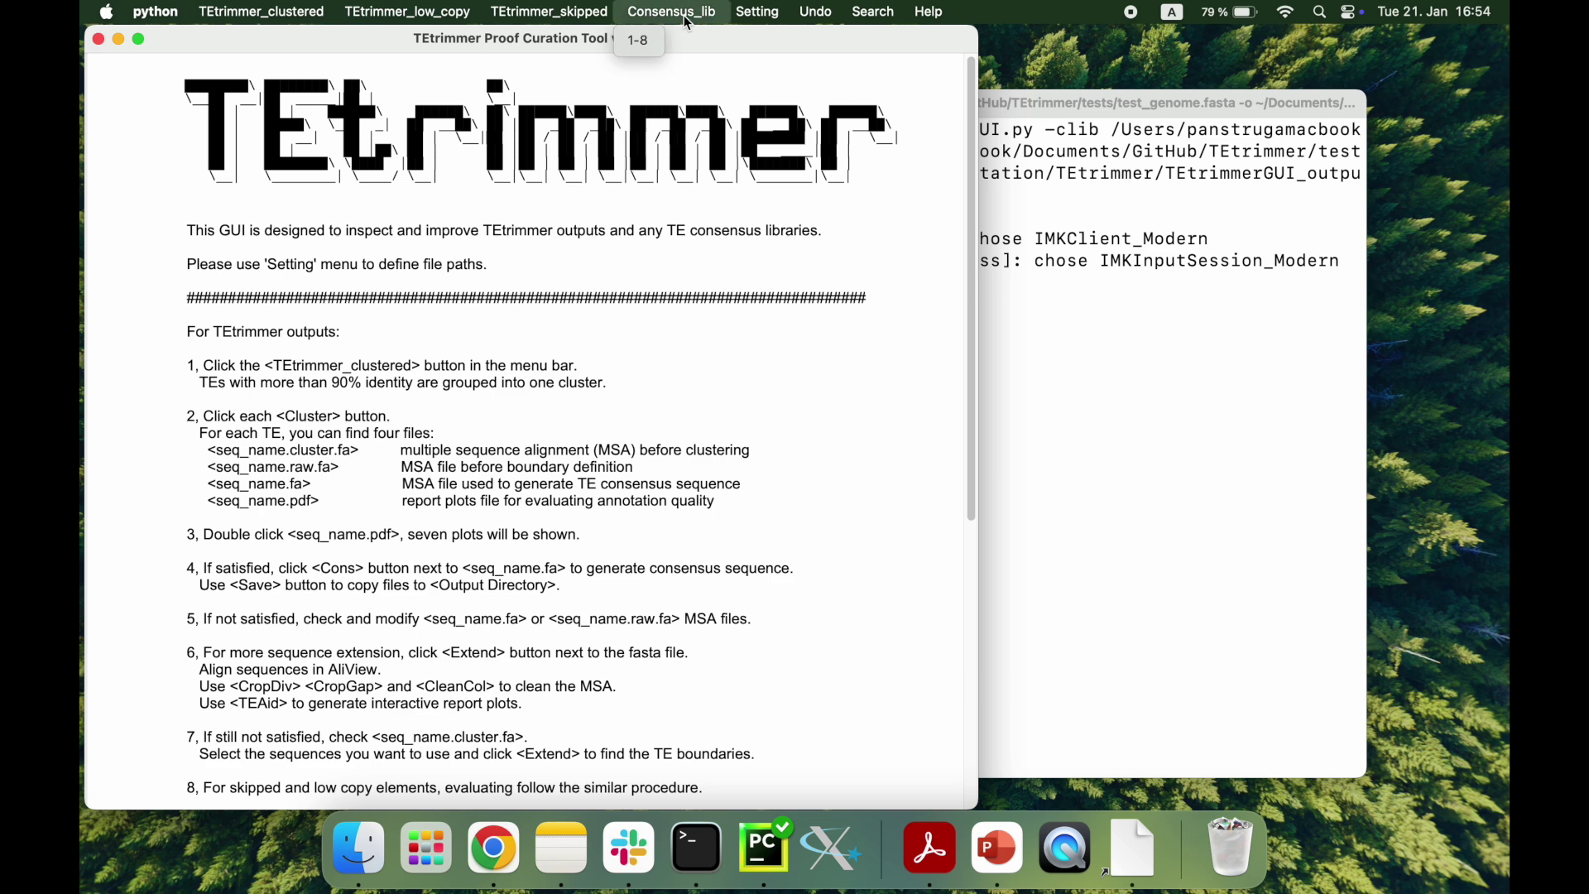
click(652, 48)
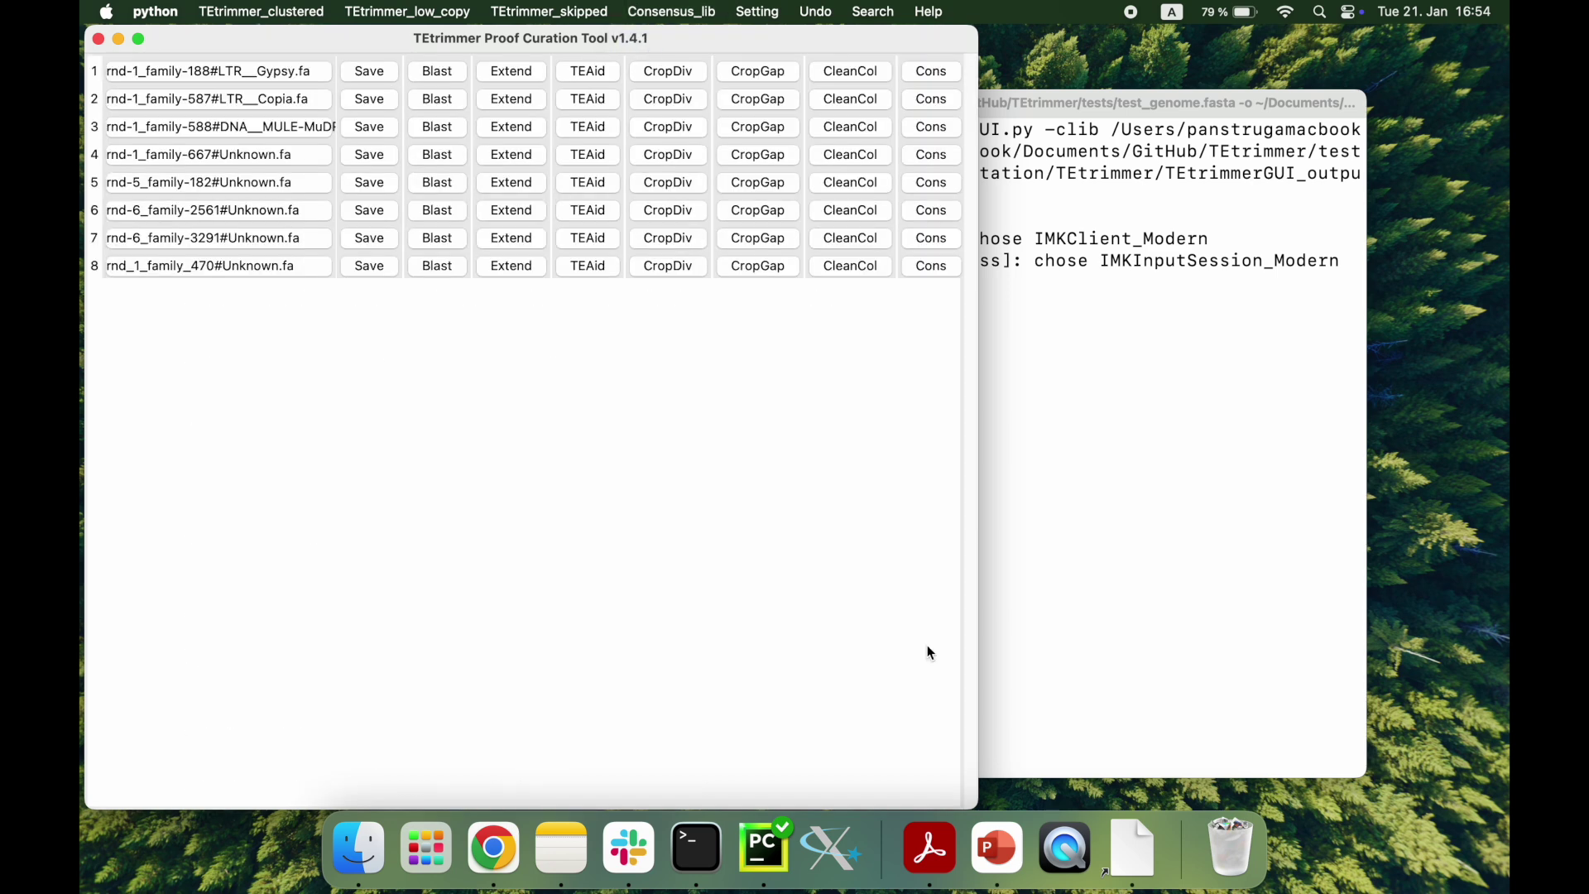
drag(977, 489, 1171, 488)
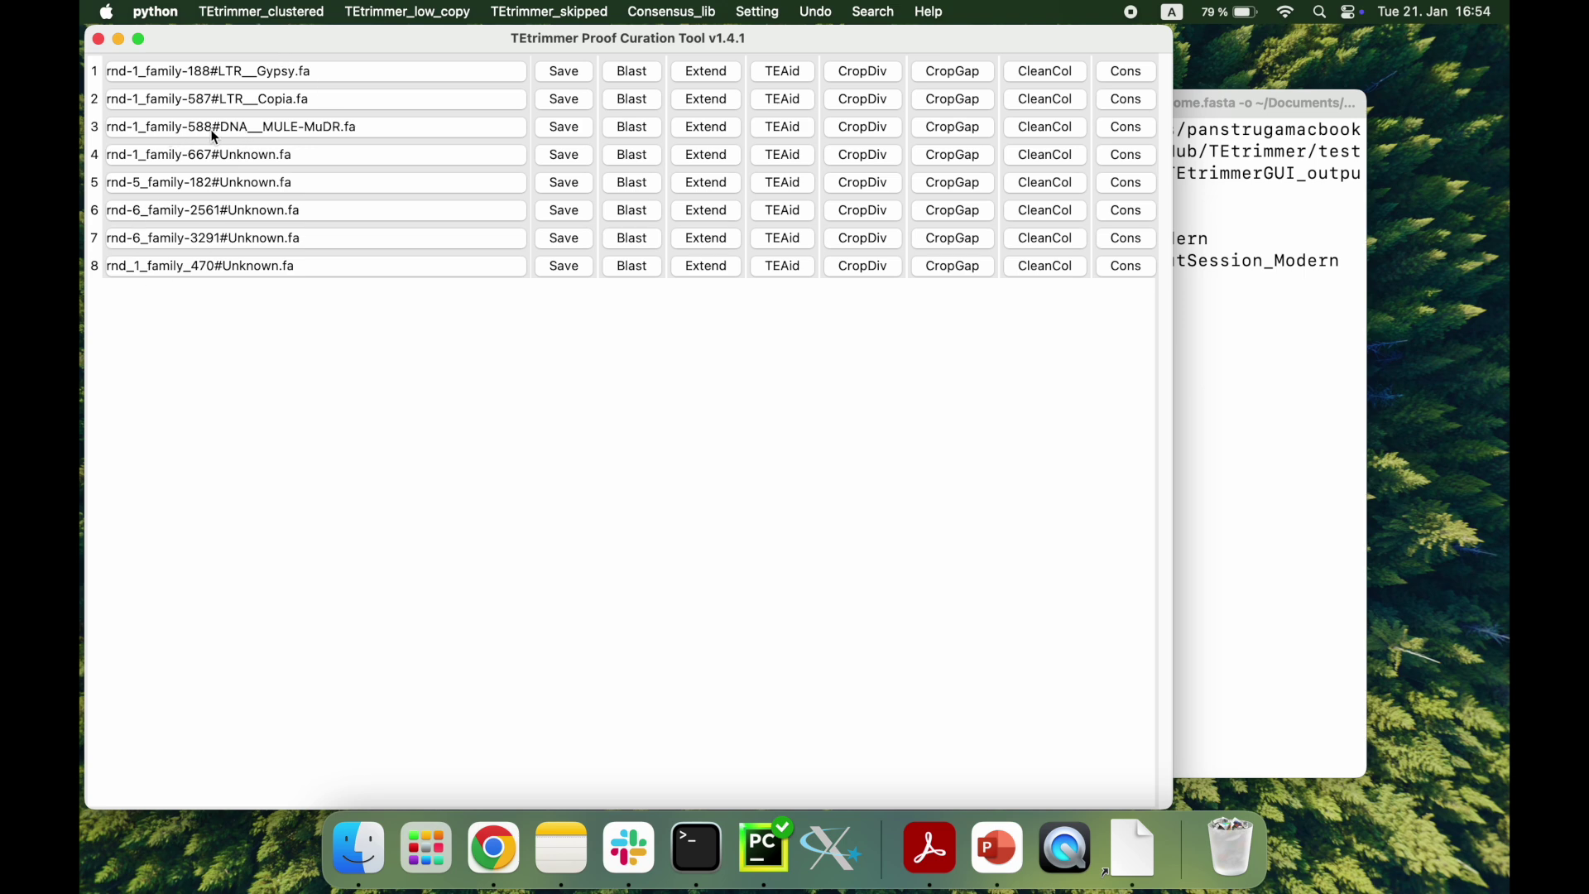
Step: View the rnd-1_family-588#DNA__MULE-MuDR.fa sequence in AliView with only the differences highlighted, and close it
click(291, 128)
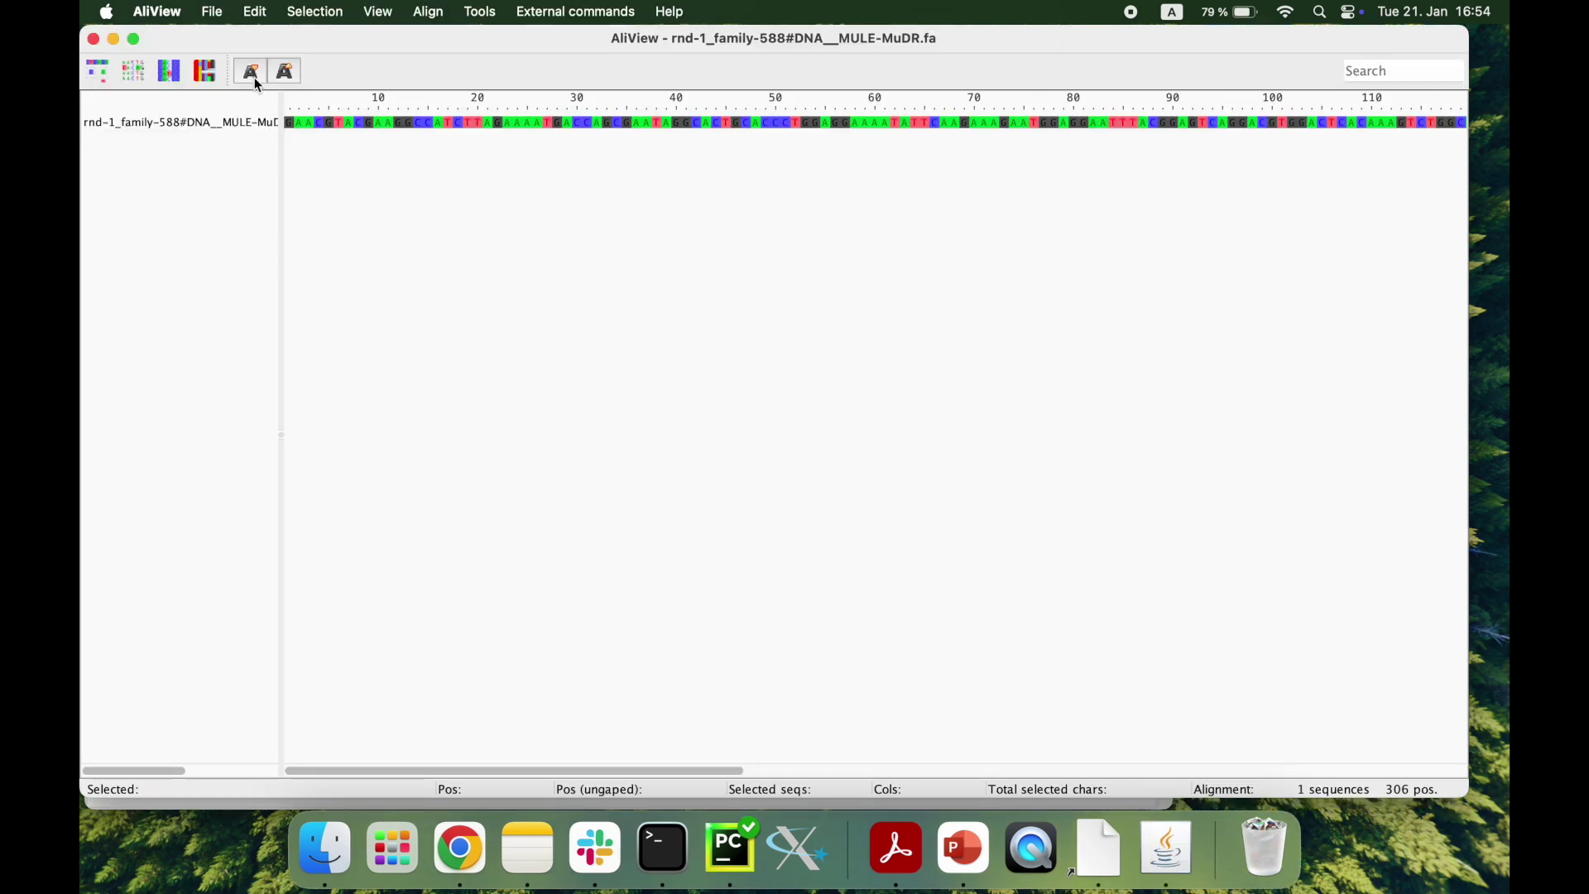
click(133, 71)
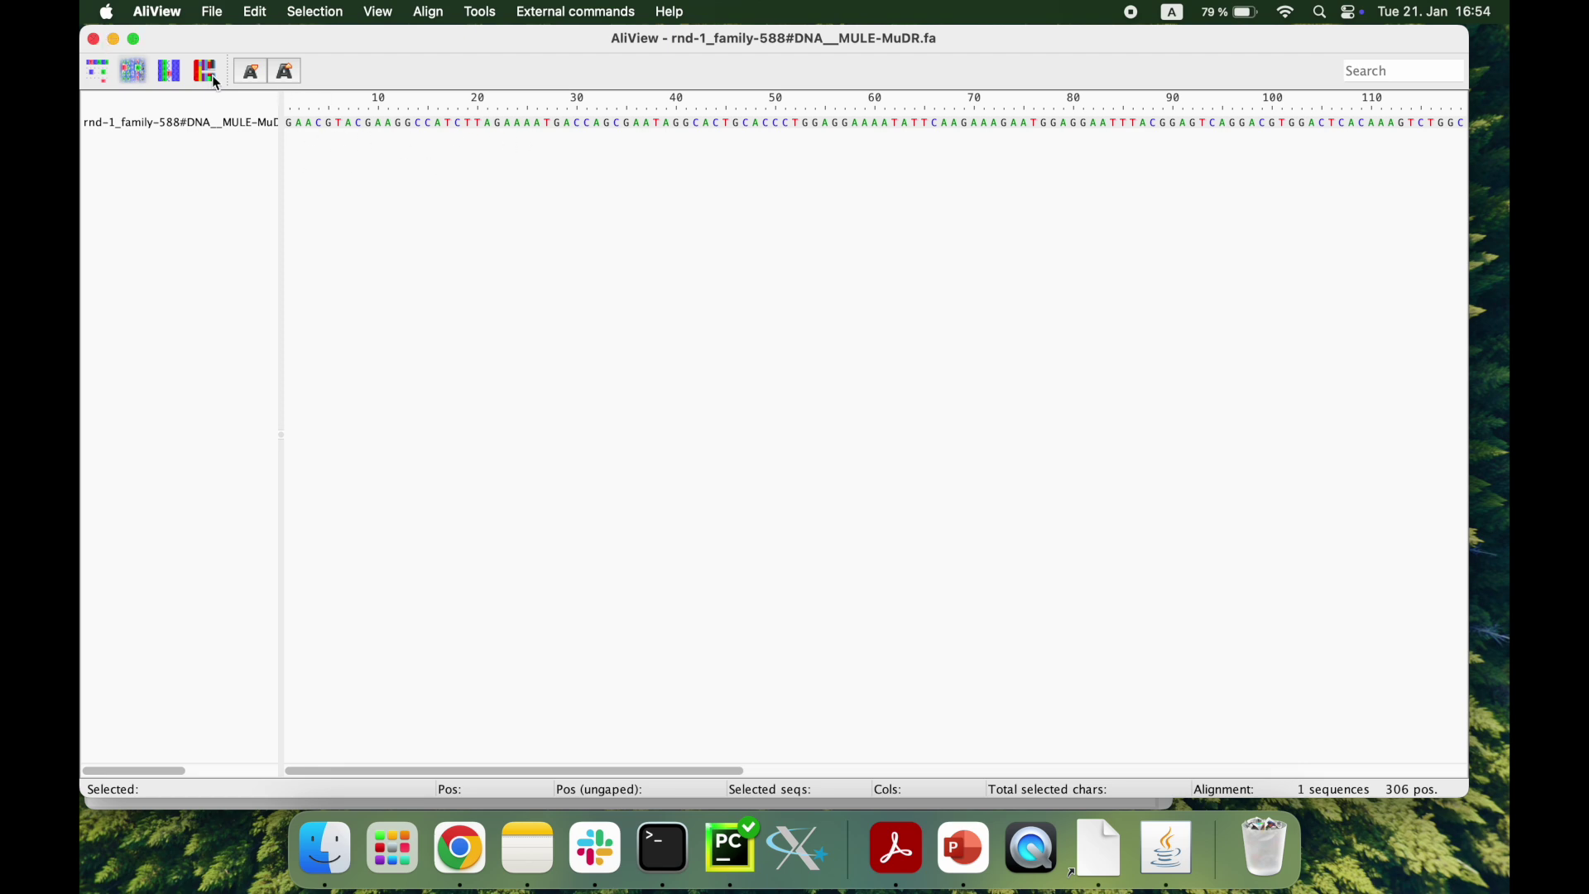
click(93, 39)
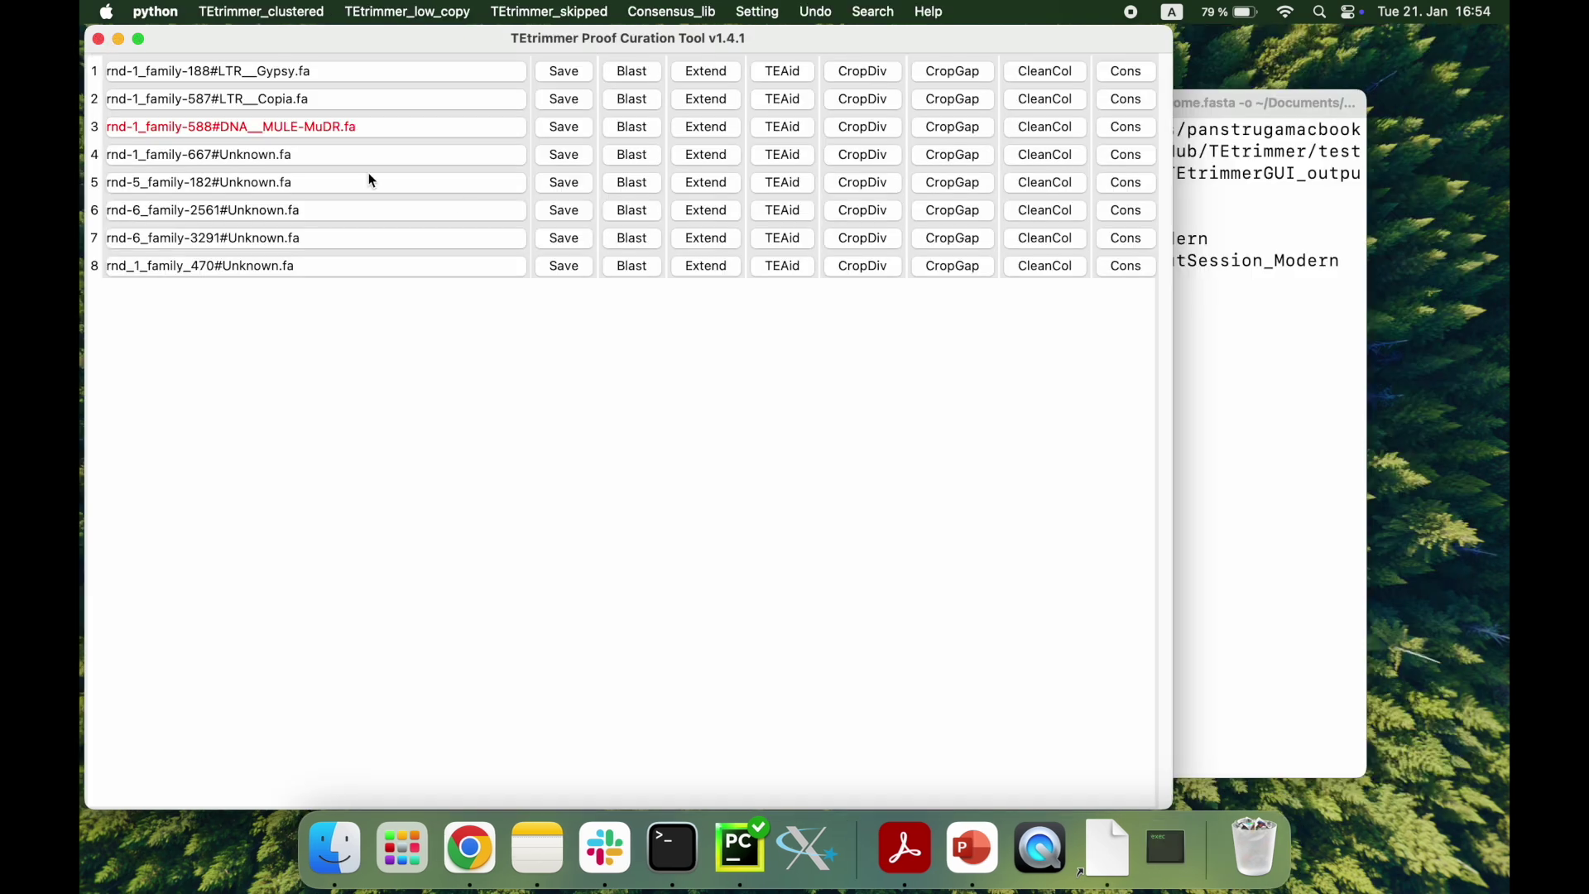
Step: Generate the TEAid report for rnd-1_family-588#DNA__MULE-MuDR.fa, examine its divergence, coverage and dot plots, and close the report
click(794, 130)
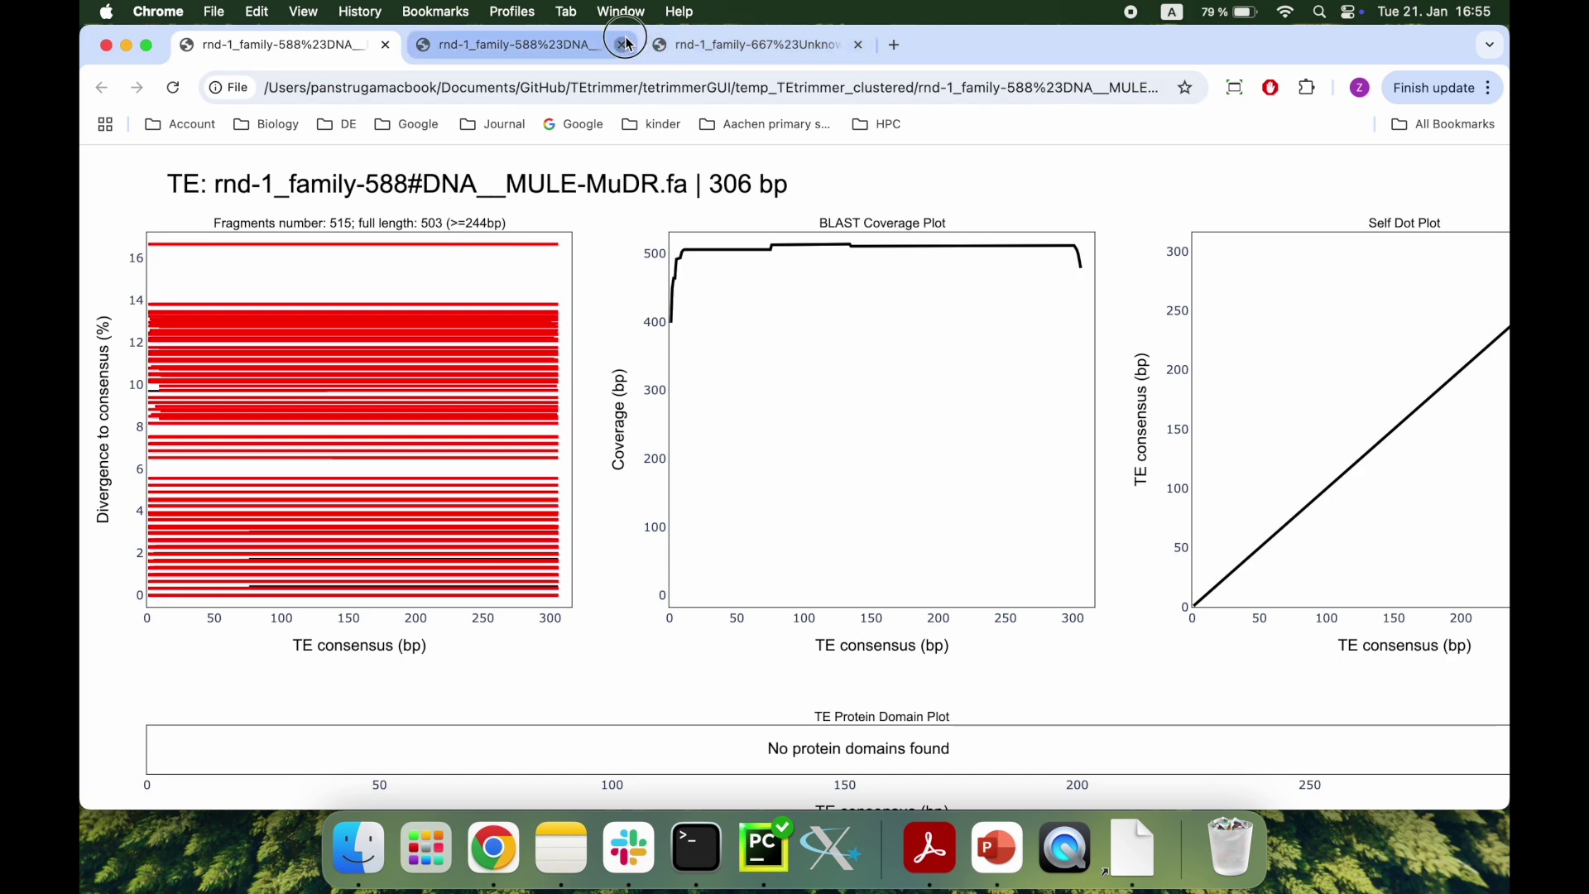
scroll(359, 470, down, 1)
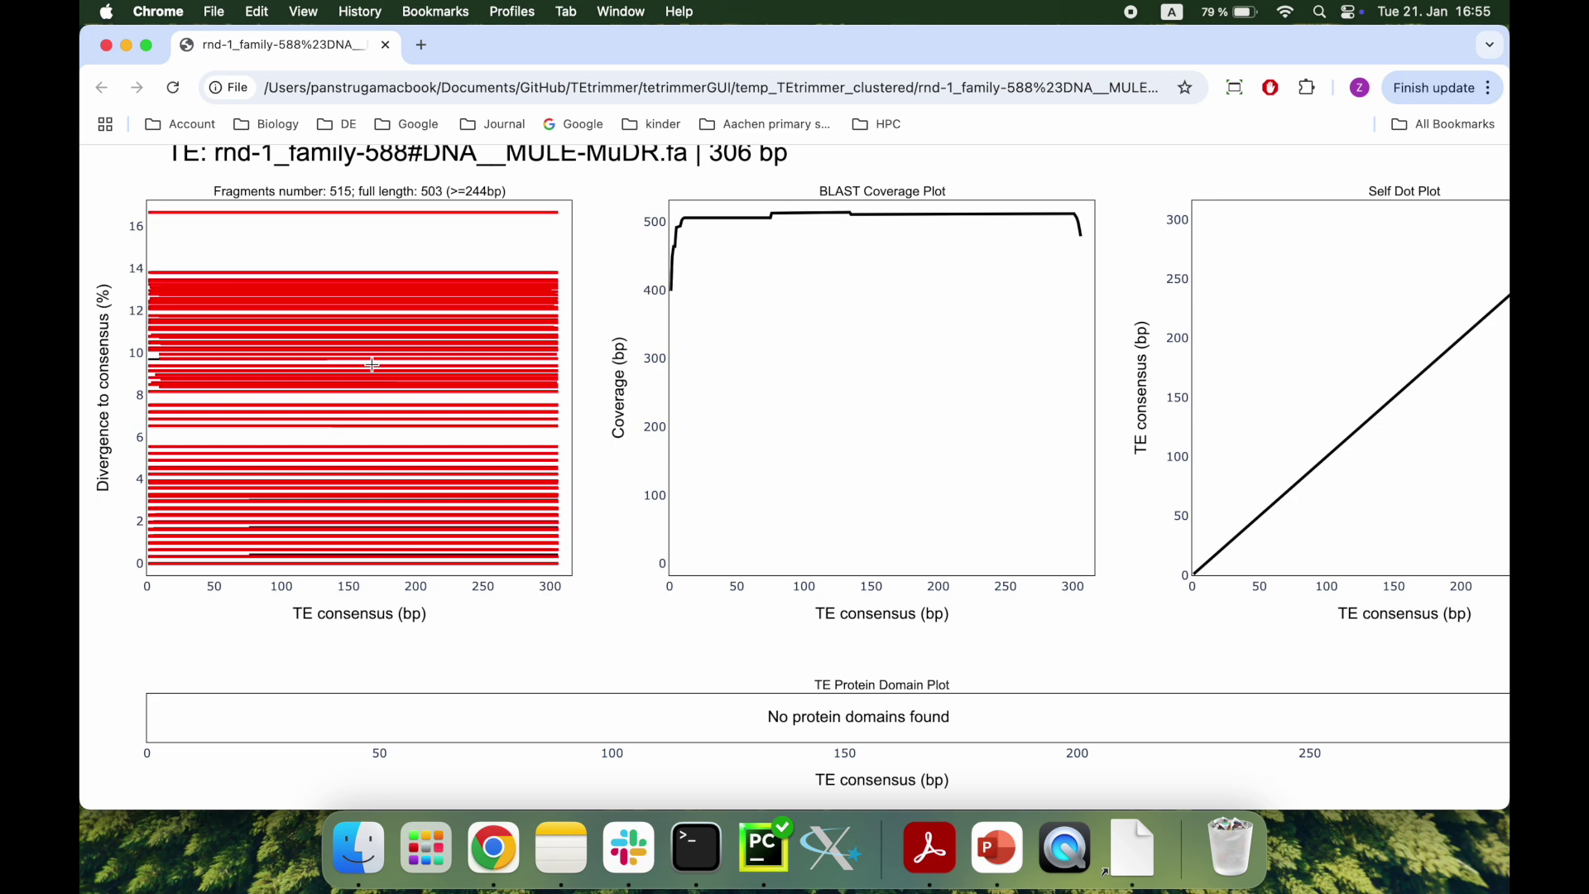
scroll(372, 364, up, 1)
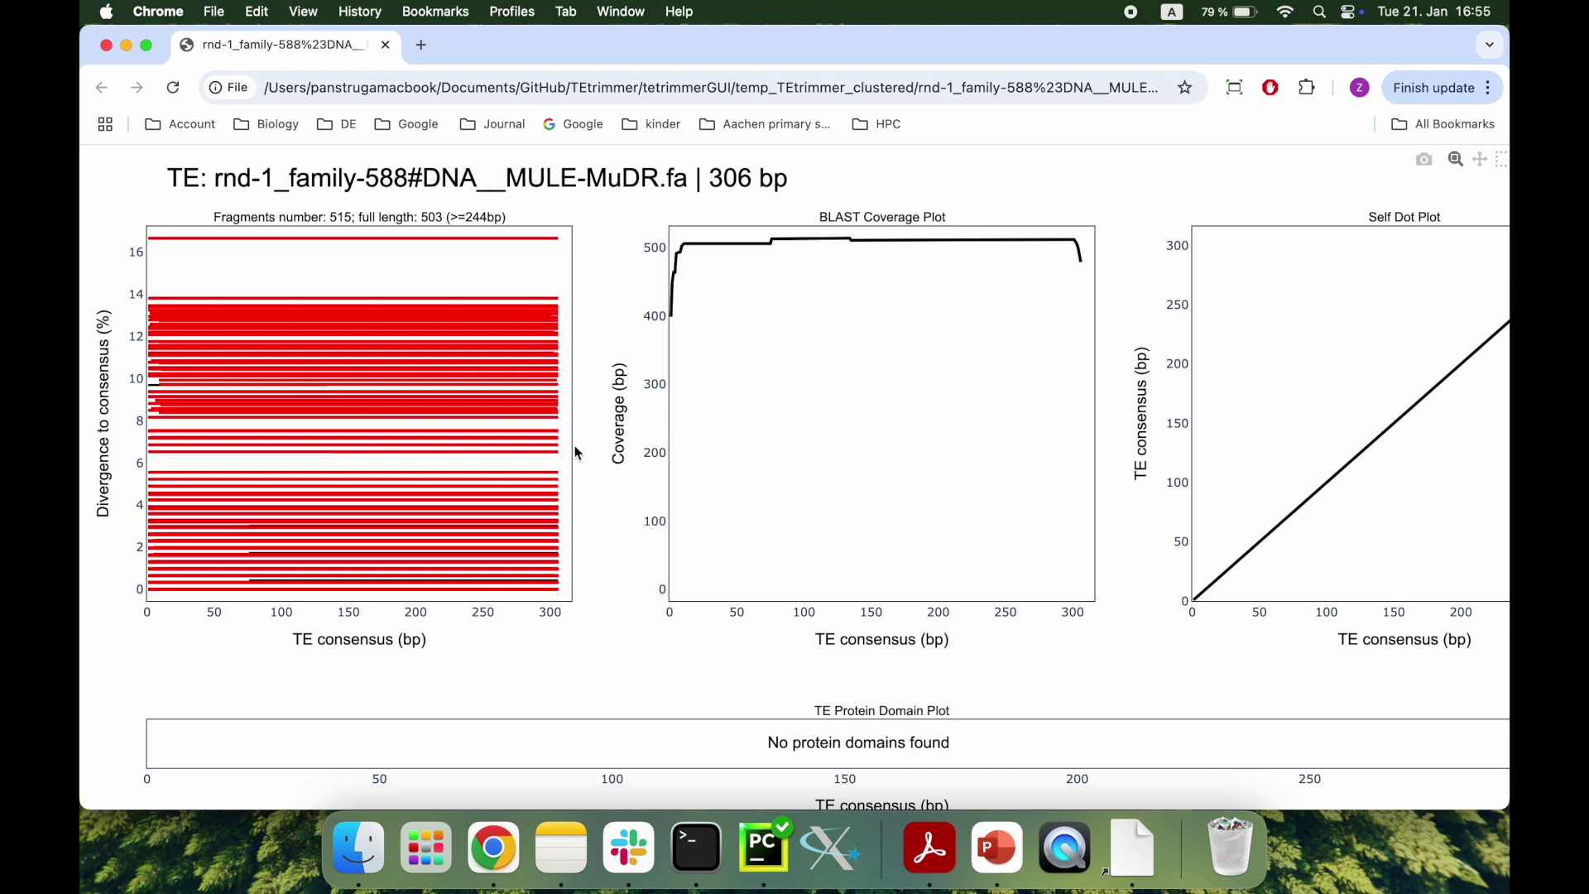
click(106, 47)
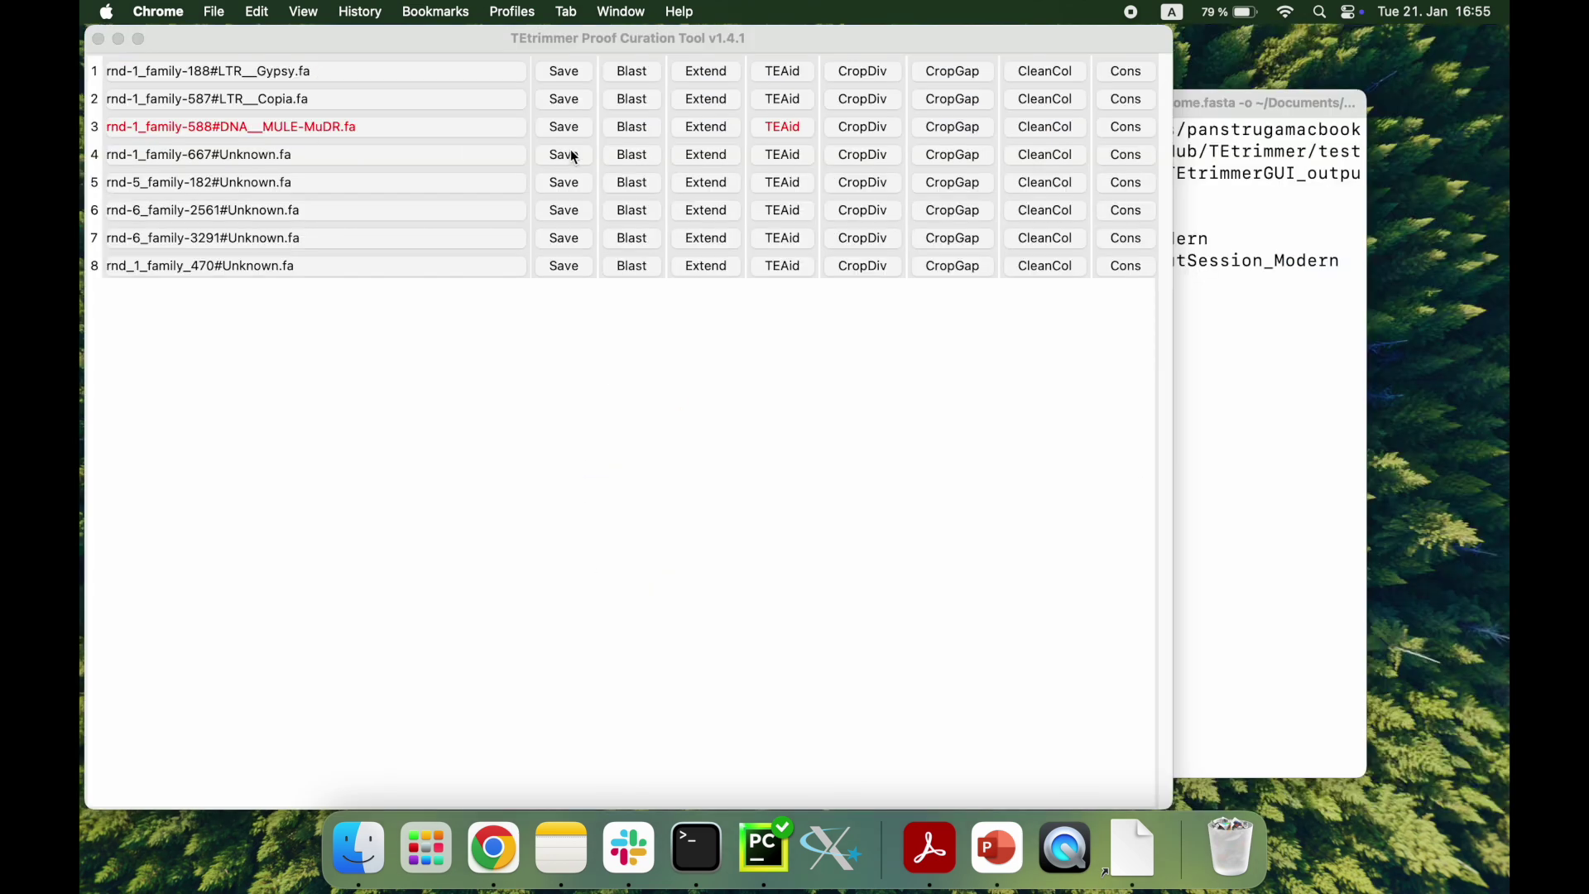
Step: Run Blast on rnd-1_family-588#DNA__MULE-MuDR.fa and look through the resulting blast.txt hit table before closing it
click(644, 131)
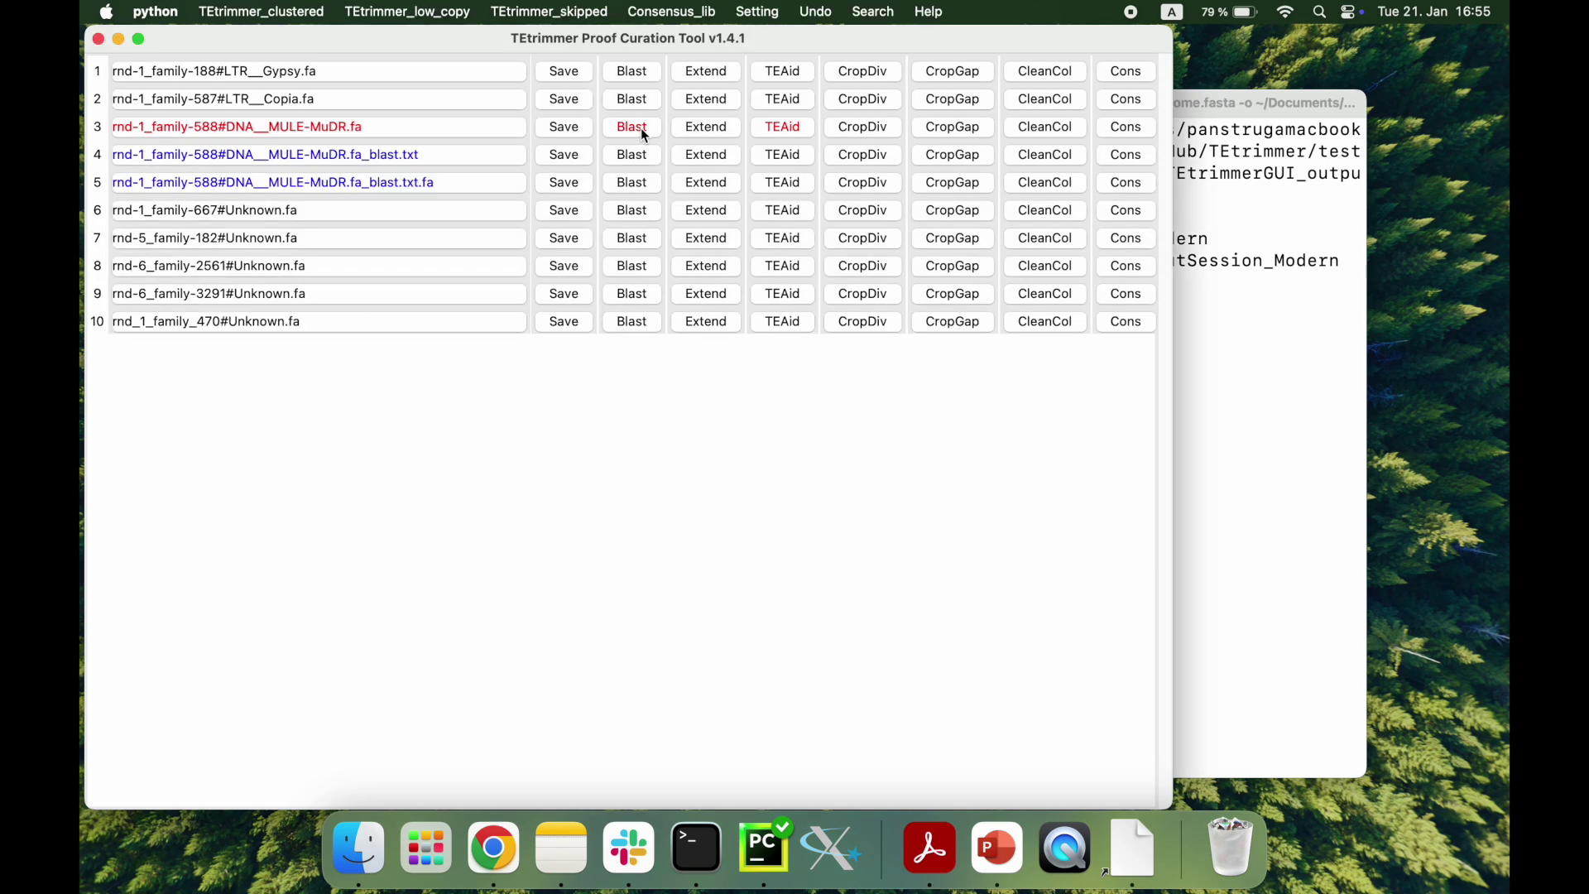
click(420, 160)
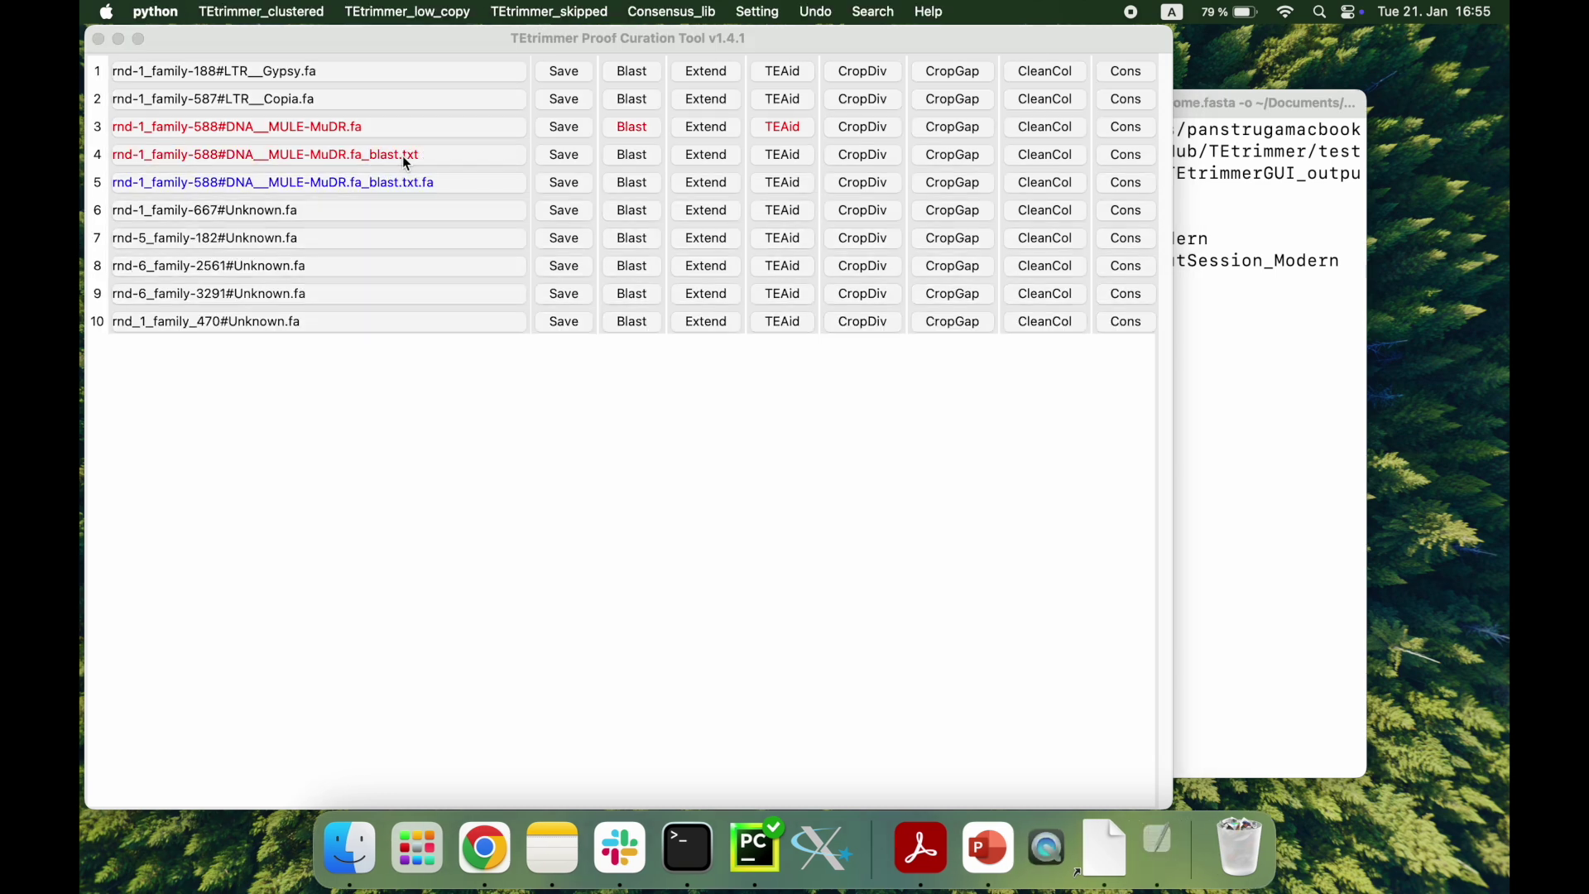
drag(859, 475, 1280, 663)
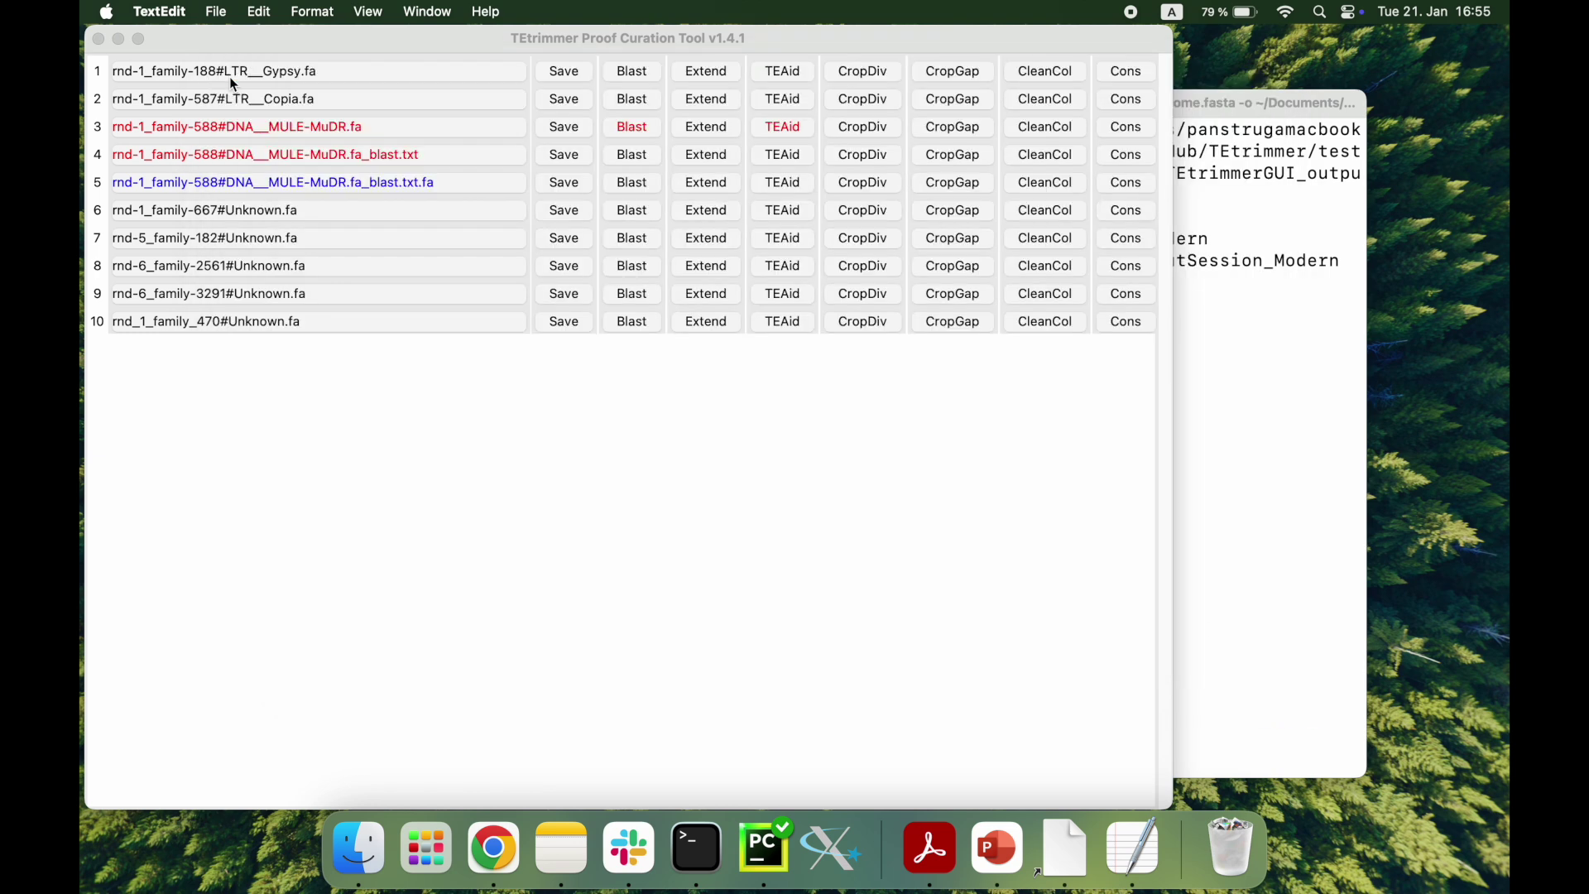
click(233, 76)
Step: Open rnd-1_family-588#DNA__MULE-MuDR.fa_blast.txt.fa, realign all its sequences and highlight only the differences
click(392, 183)
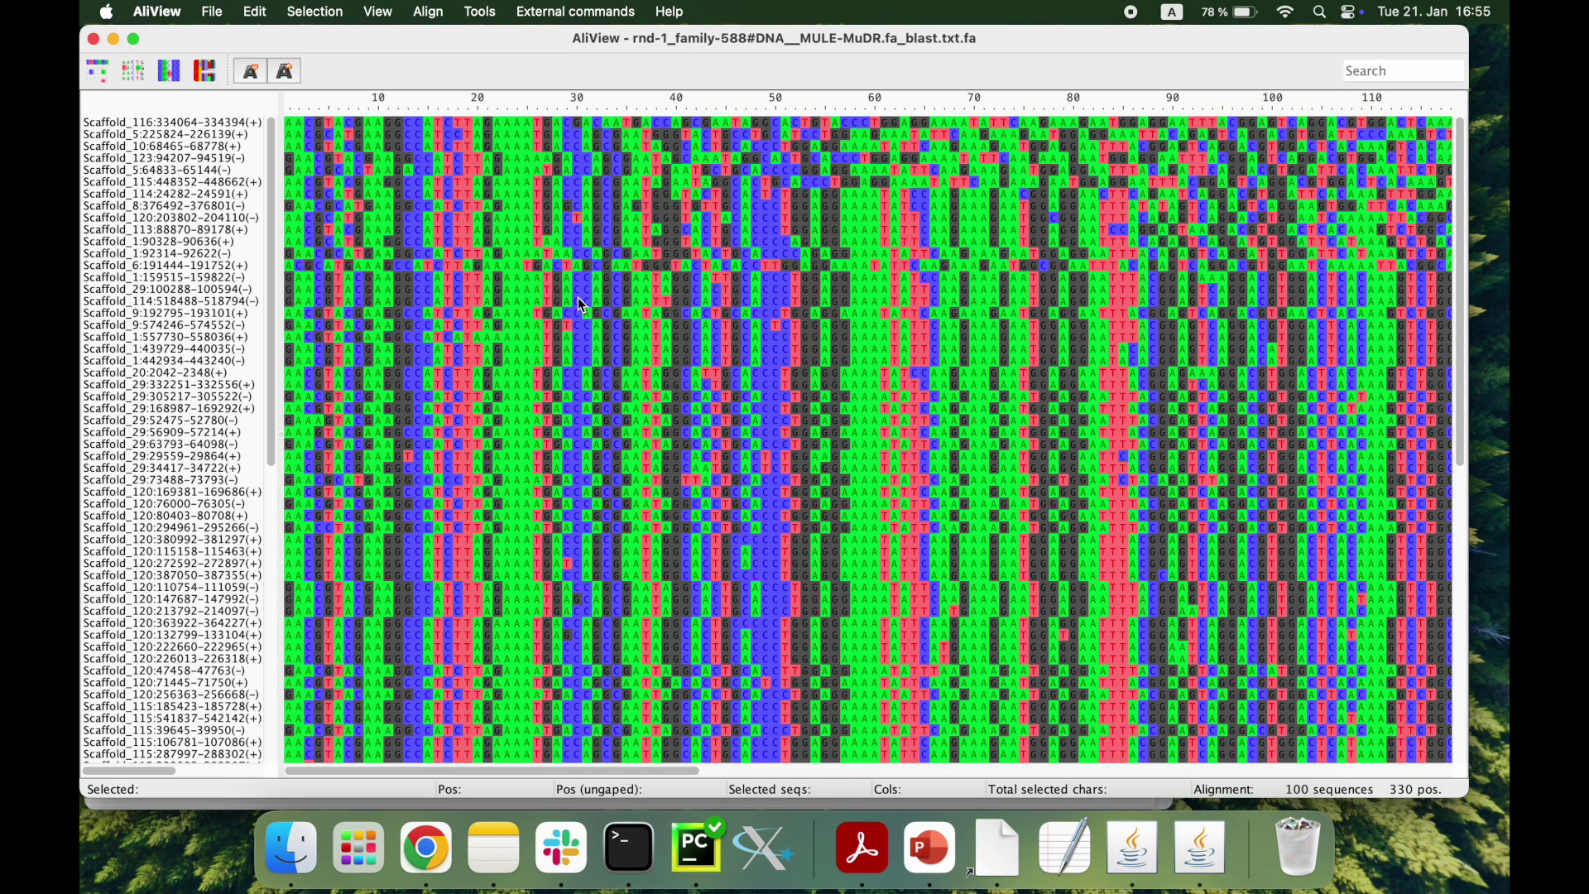
click(429, 14)
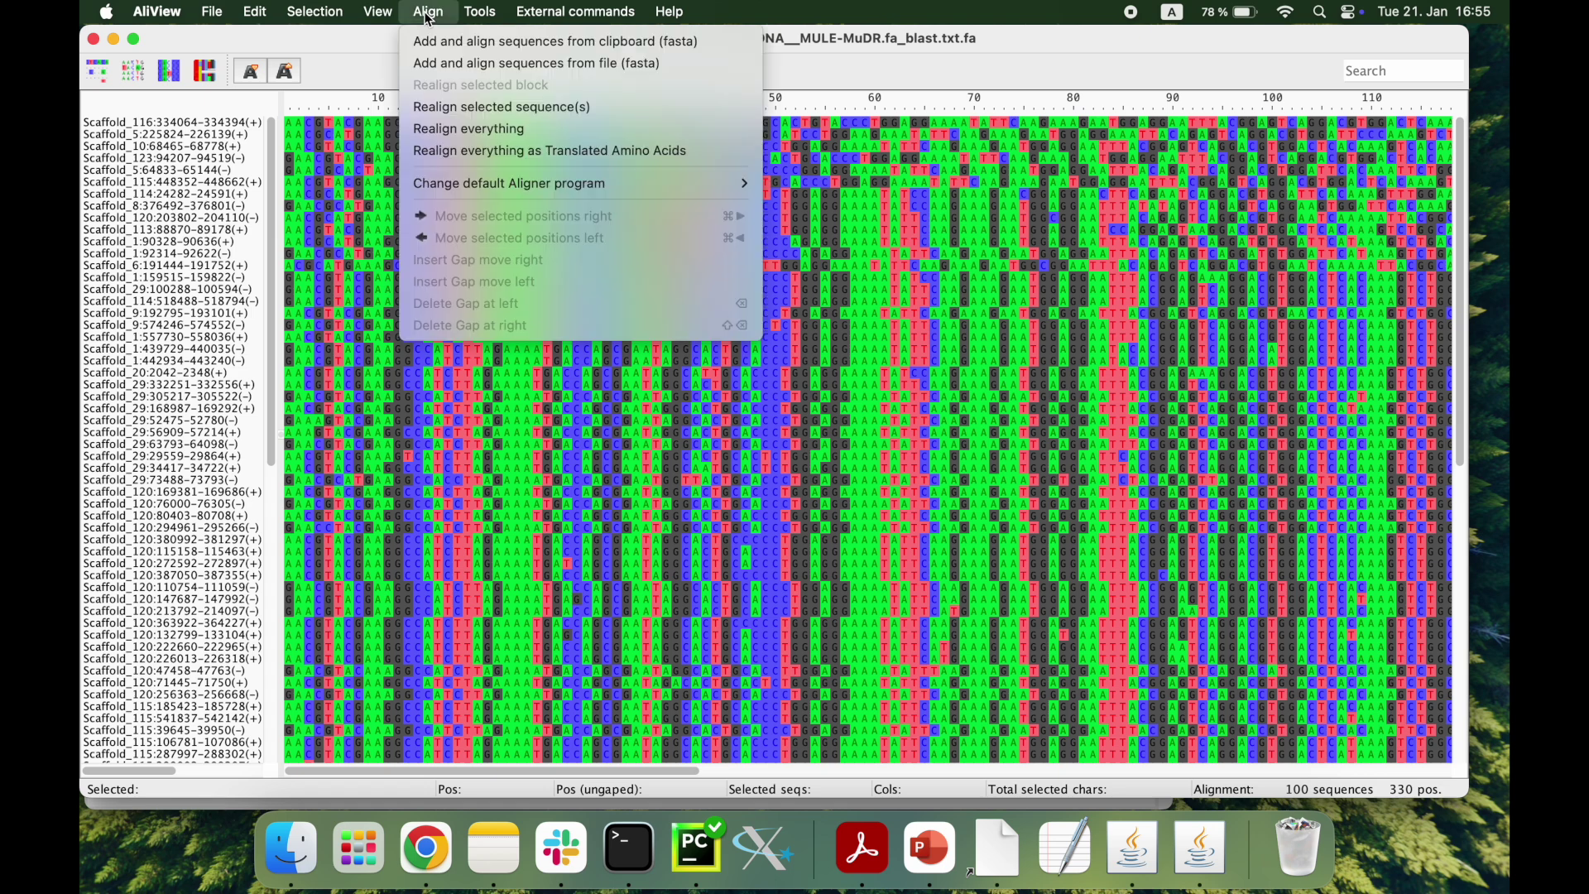
click(489, 131)
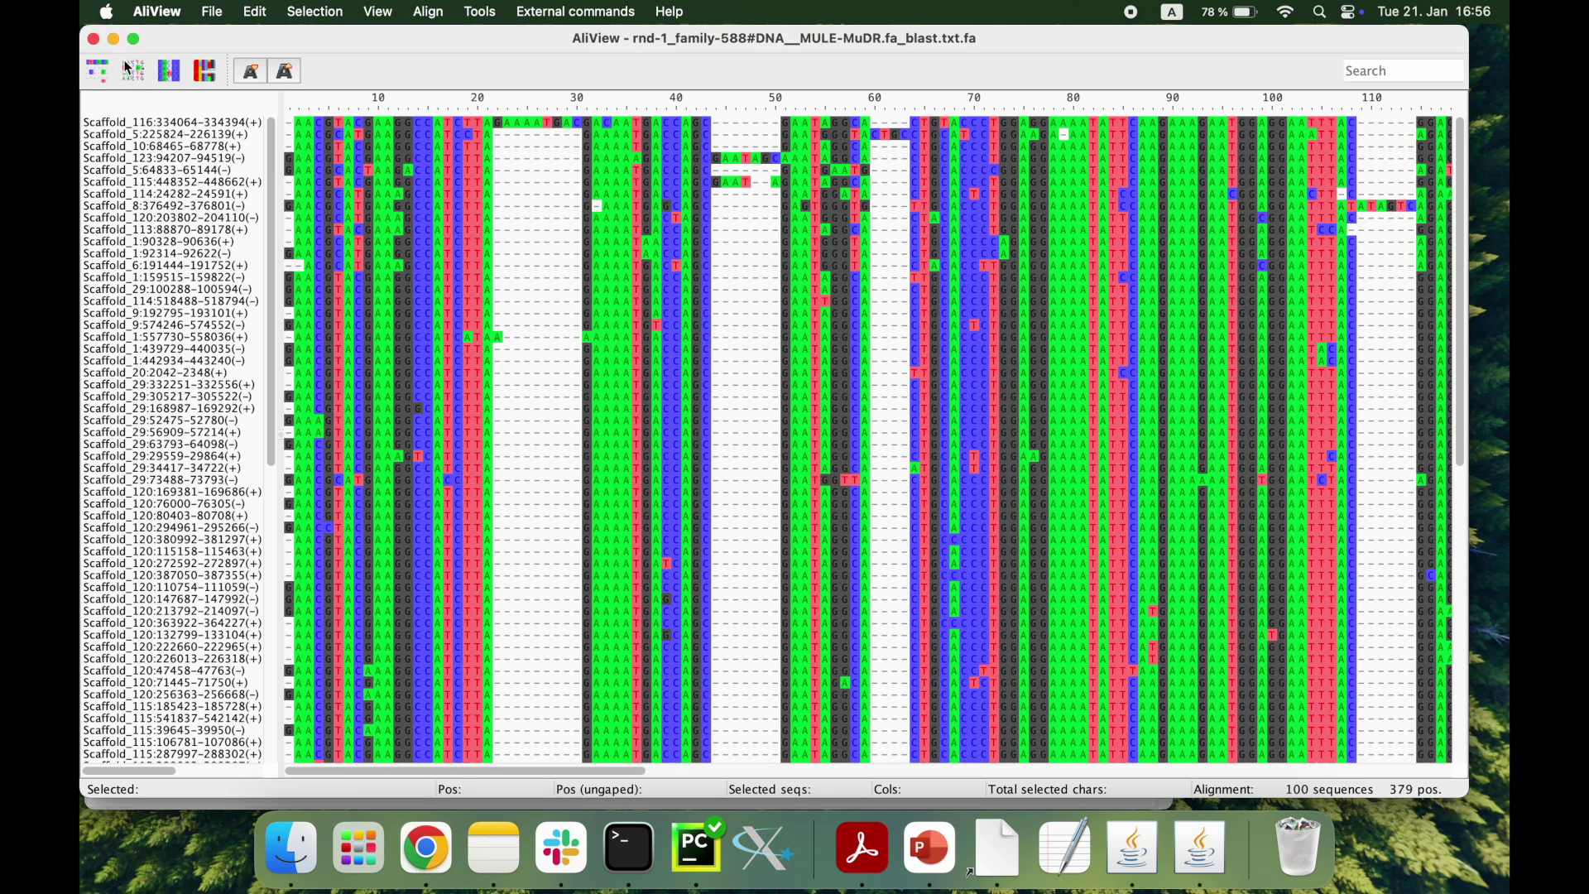
click(128, 68)
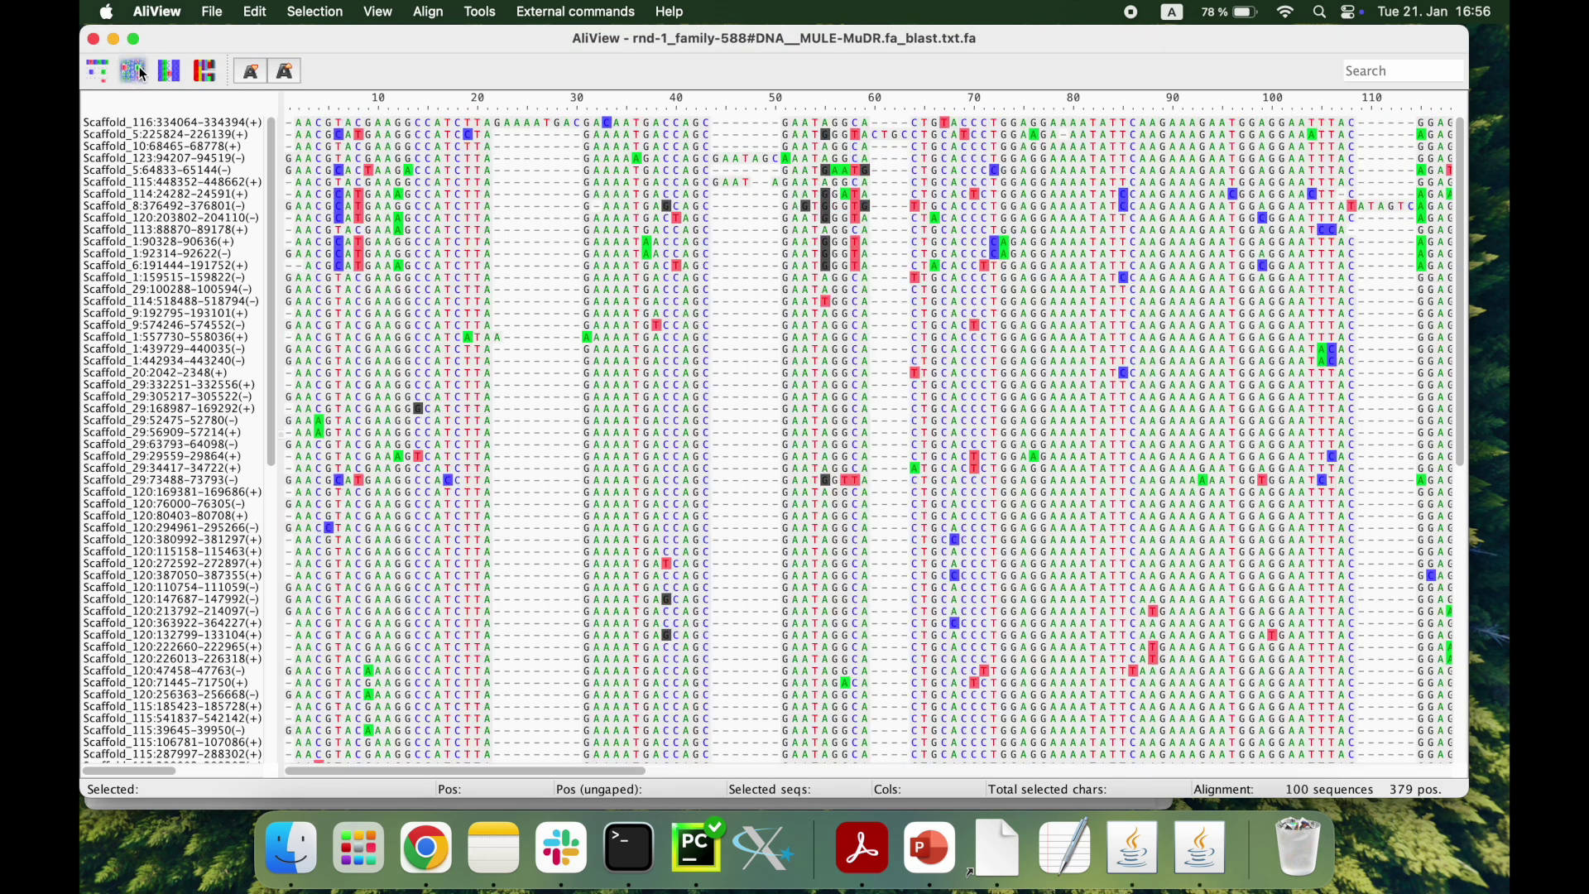
Step: Save the realigned Blast sequences and close both AliView windows
click(212, 11)
click(264, 164)
click(93, 39)
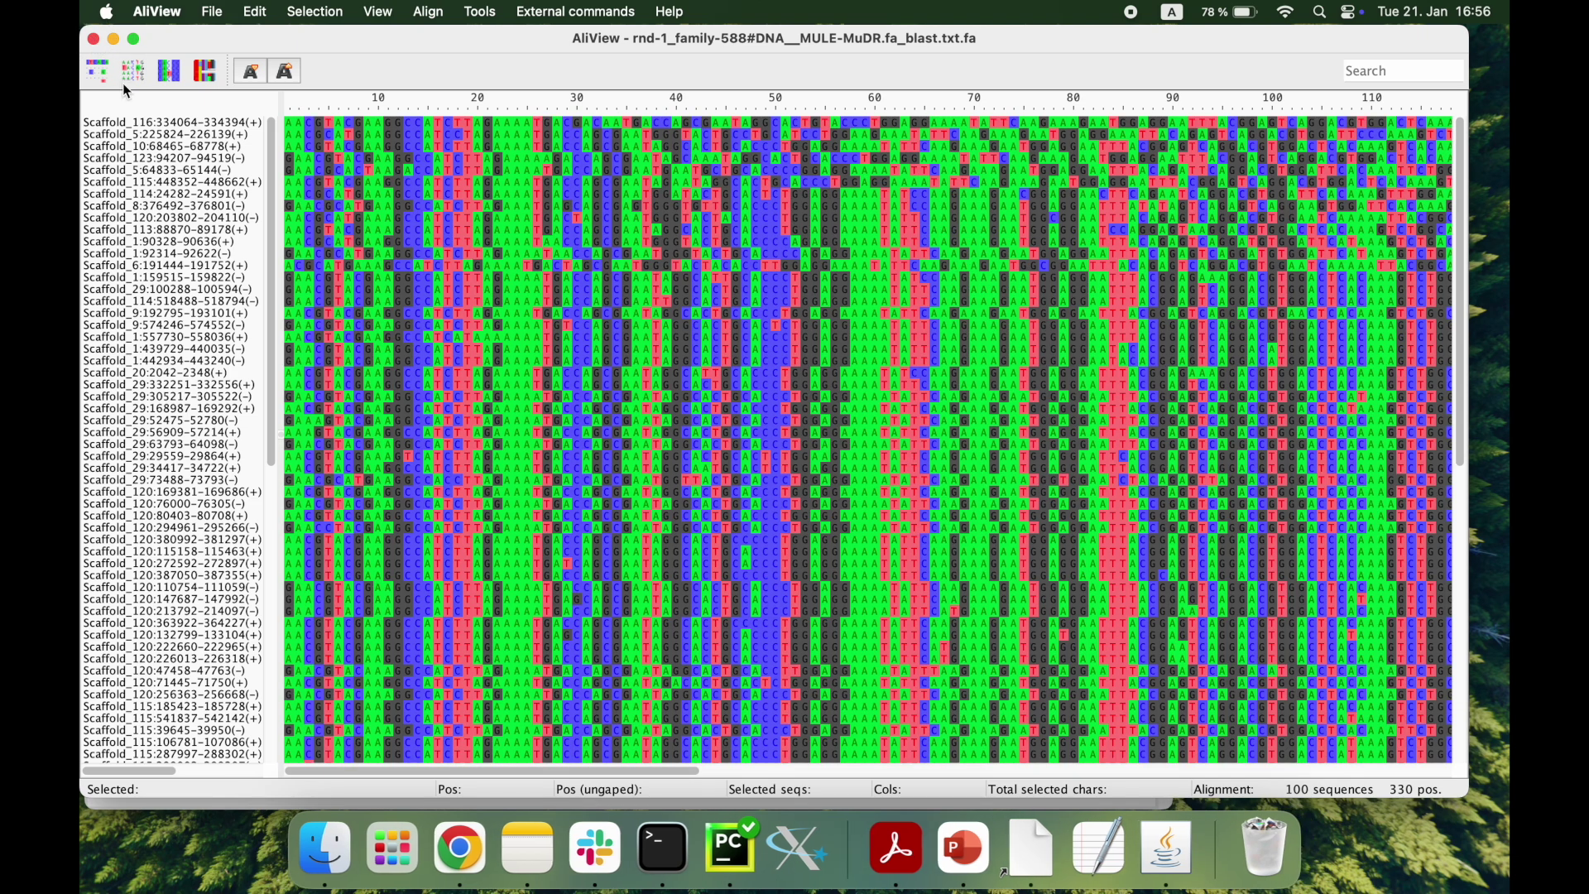
click(93, 39)
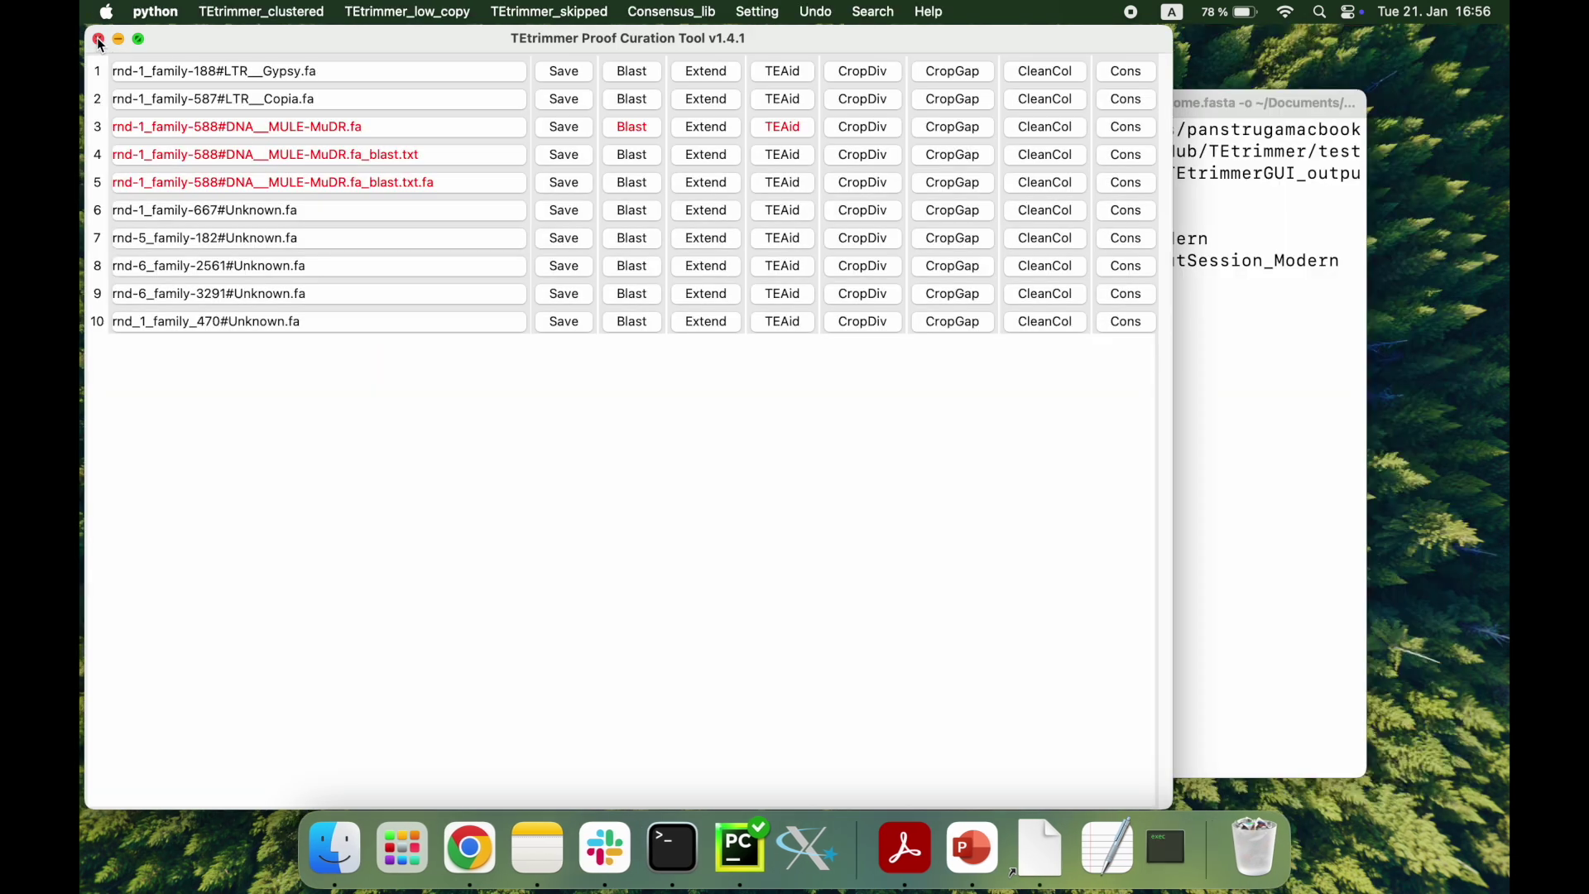
Step: Extend the sequences in the blast.txt.fa file by 2500 bp on the left and 1000 bp on the right
click(706, 187)
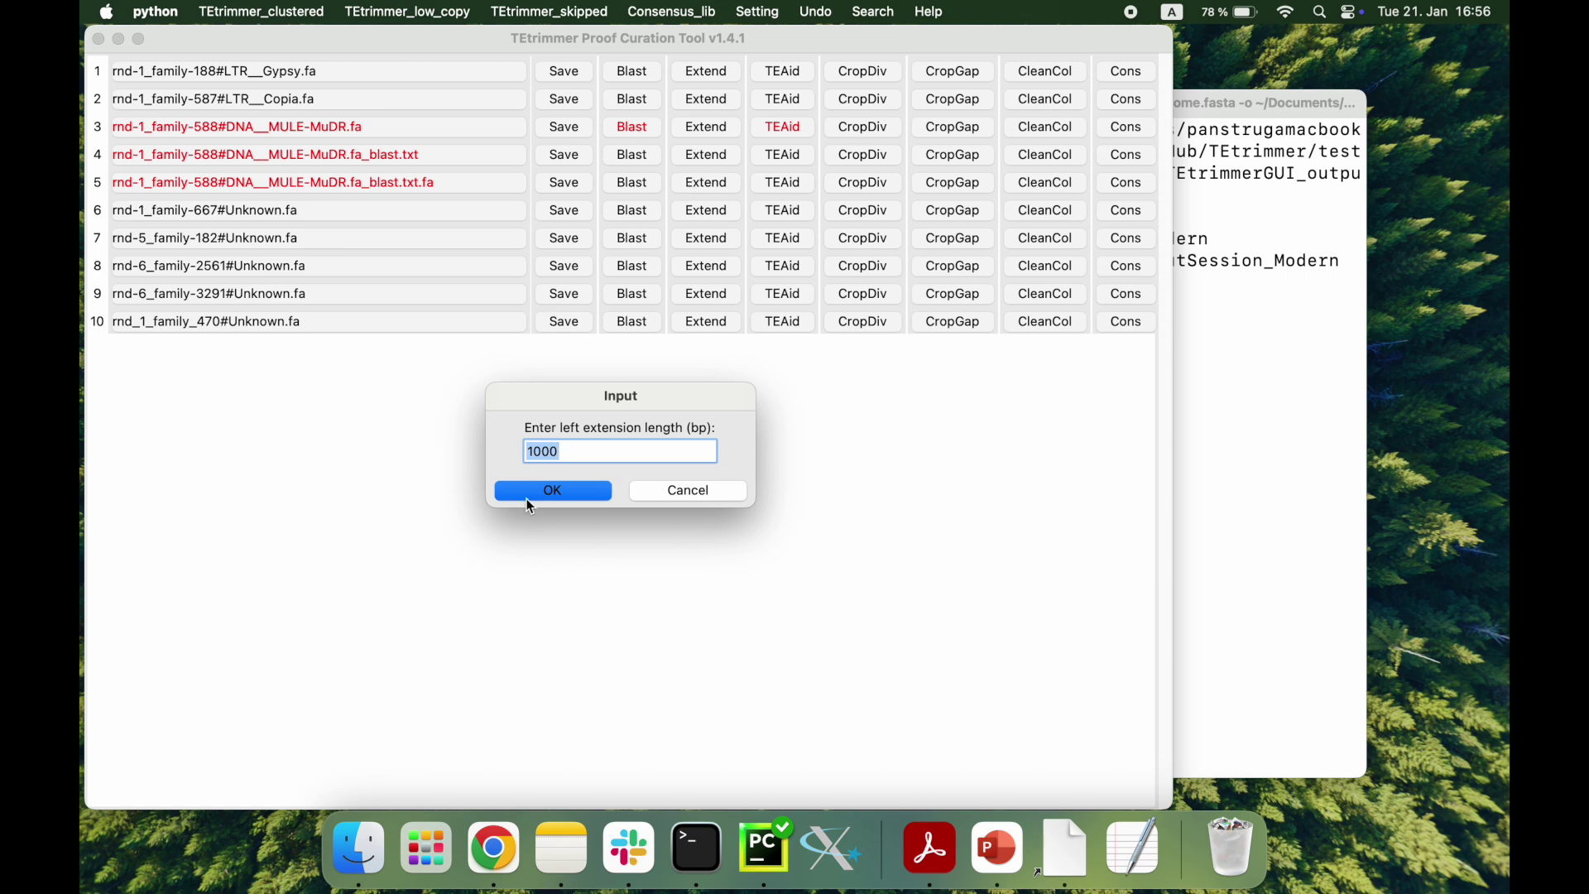
click(498, 443)
key(BackSpace)
click(550, 489)
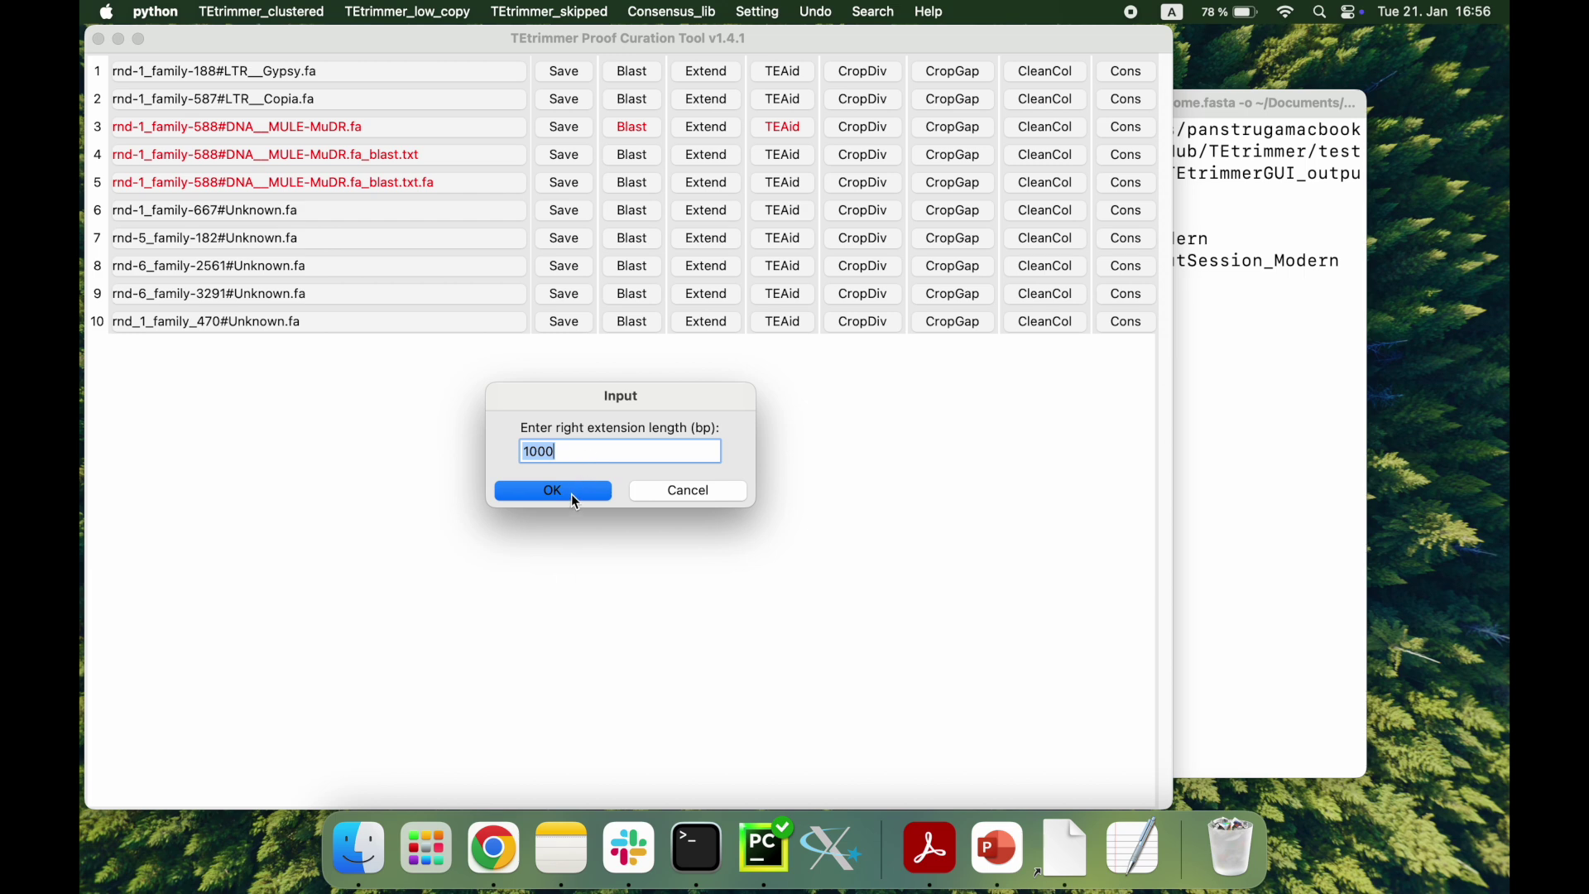
click(575, 496)
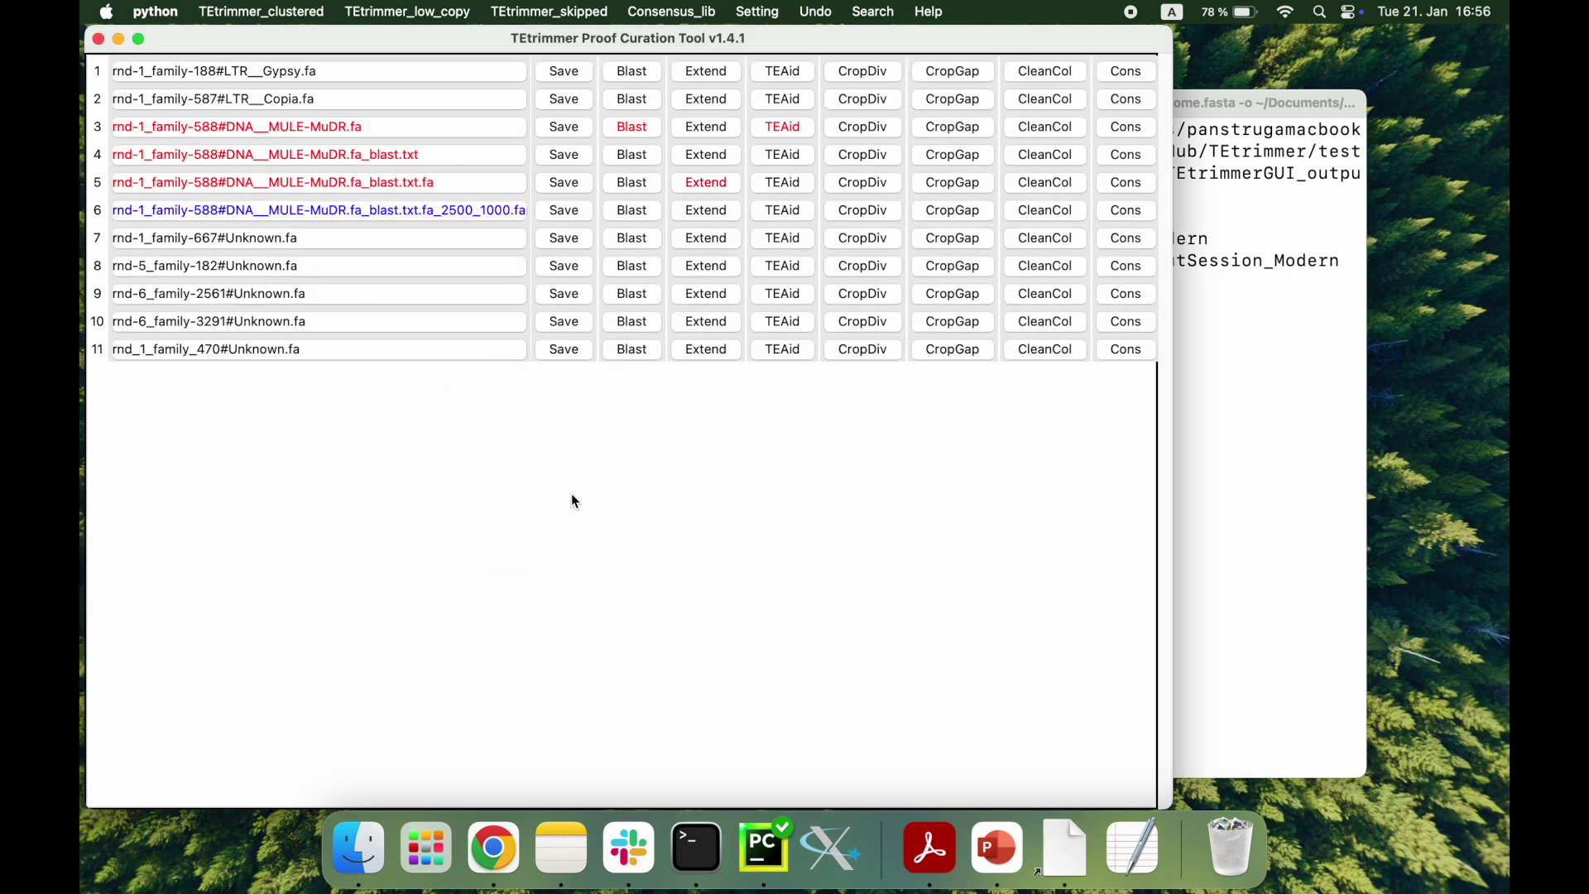
Step: Open the extended blast.txt.fa_2500_1000.fa file in AliView and realign all sequences
click(461, 218)
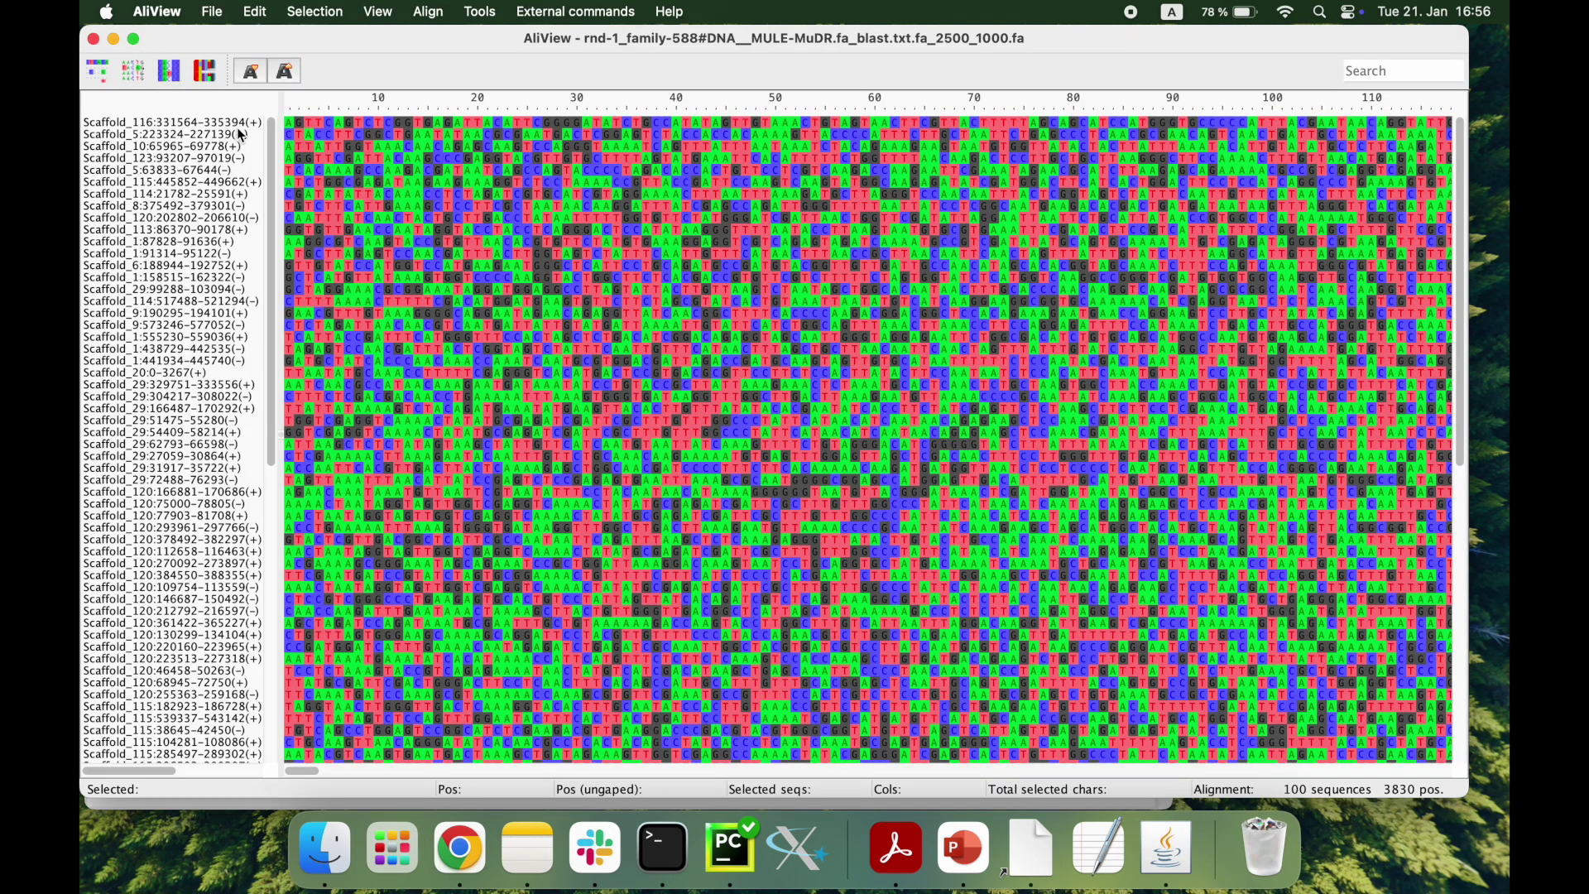
click(428, 12)
click(527, 136)
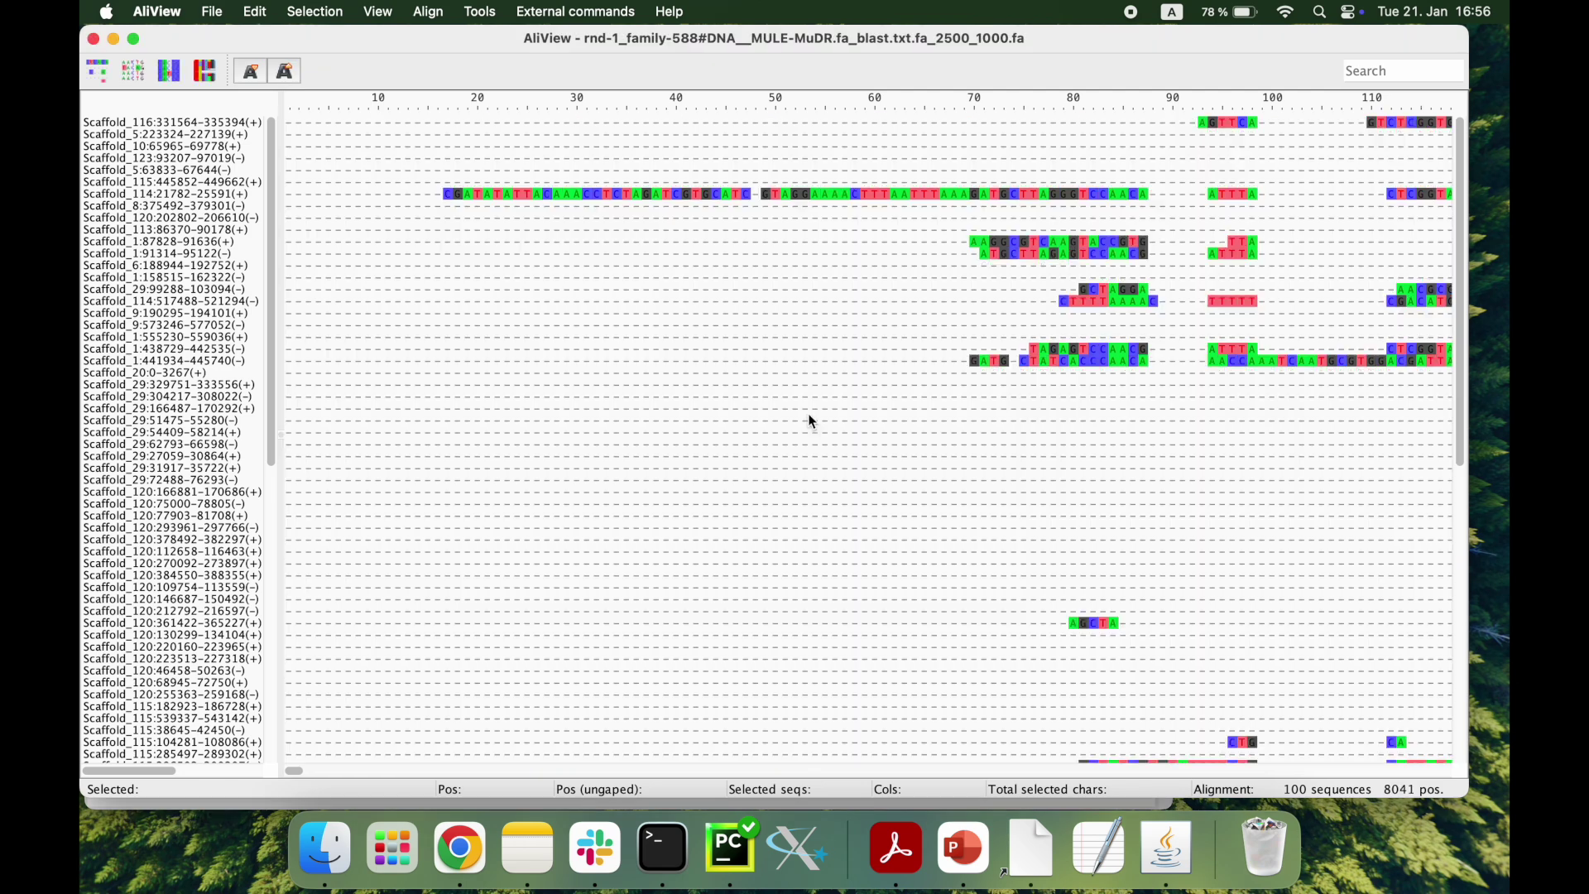
Step: Highlight only the differences, examine the conserved region's start and end boundaries in the extended alignment, and close it
click(136, 76)
drag(291, 768, 534, 778)
drag(546, 778, 500, 773)
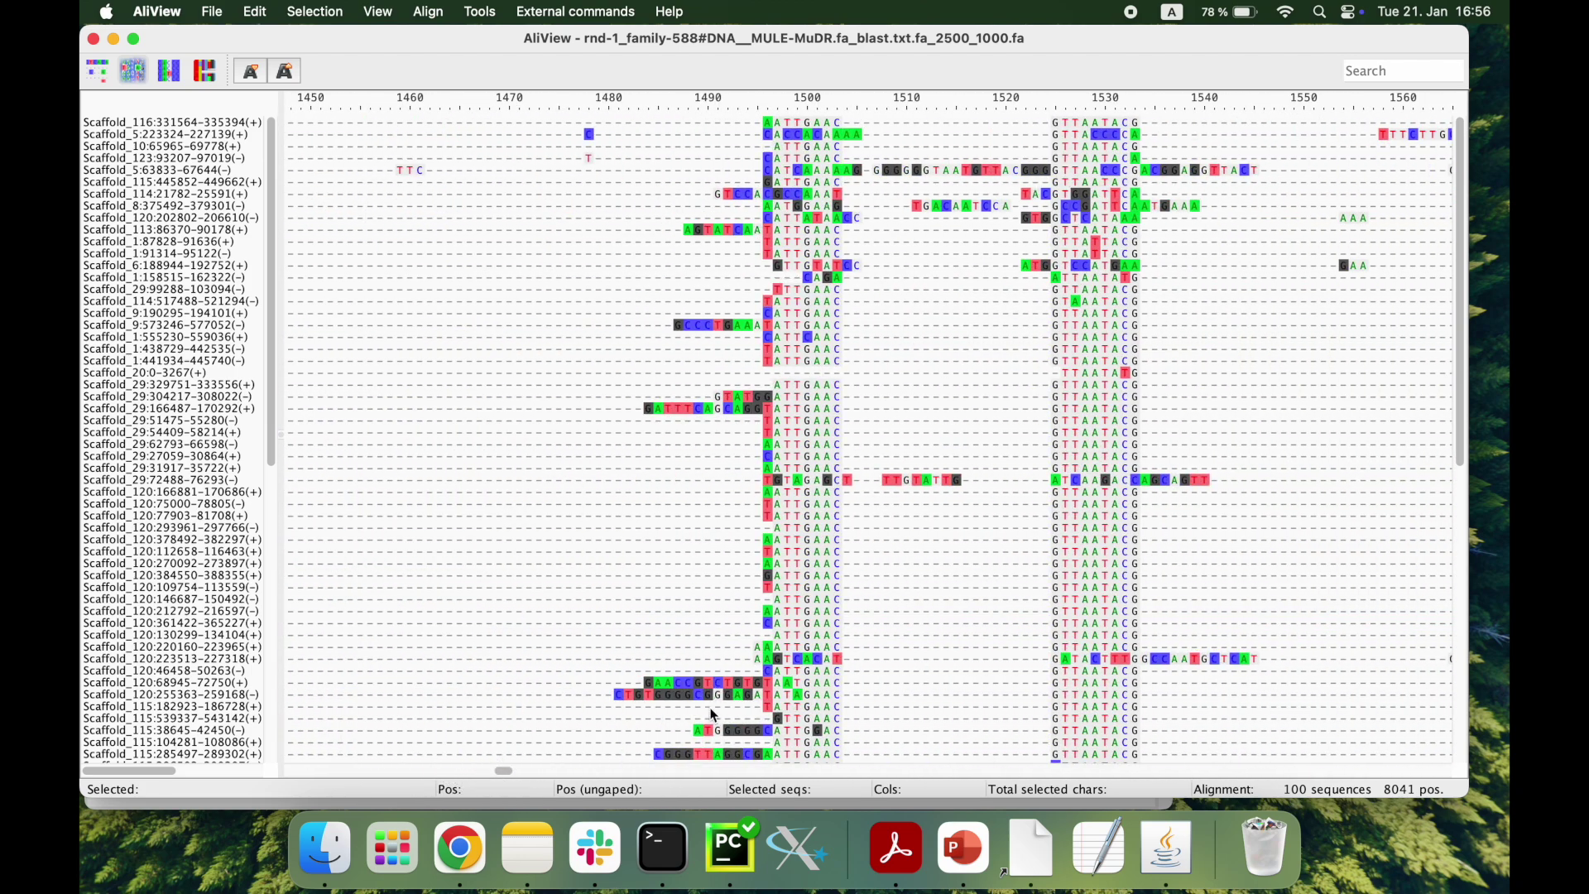
drag(512, 774, 1367, 714)
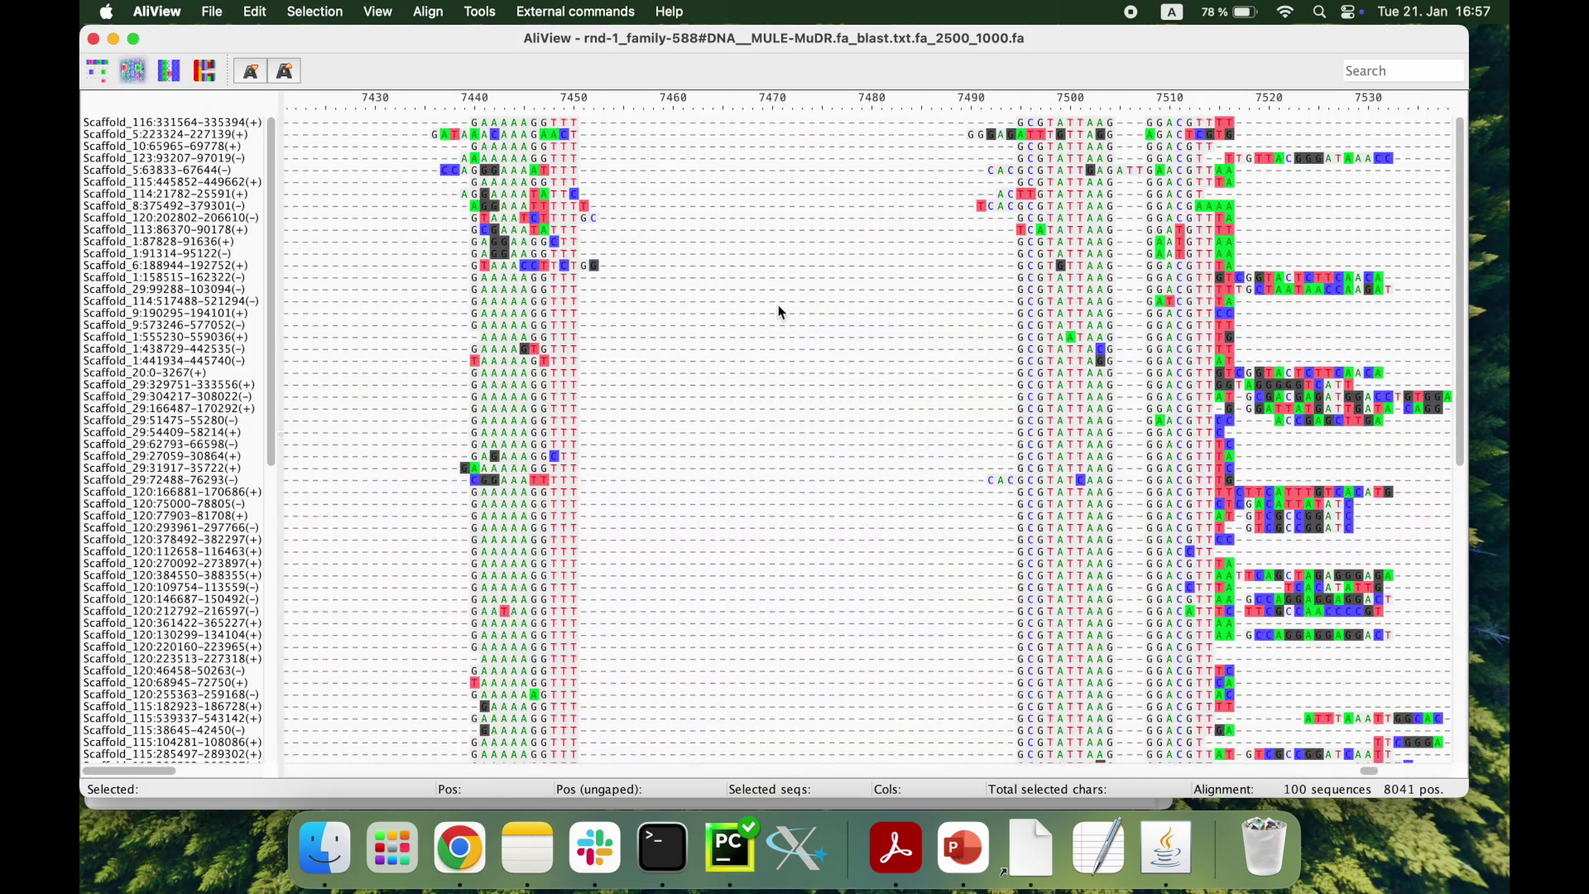
click(93, 39)
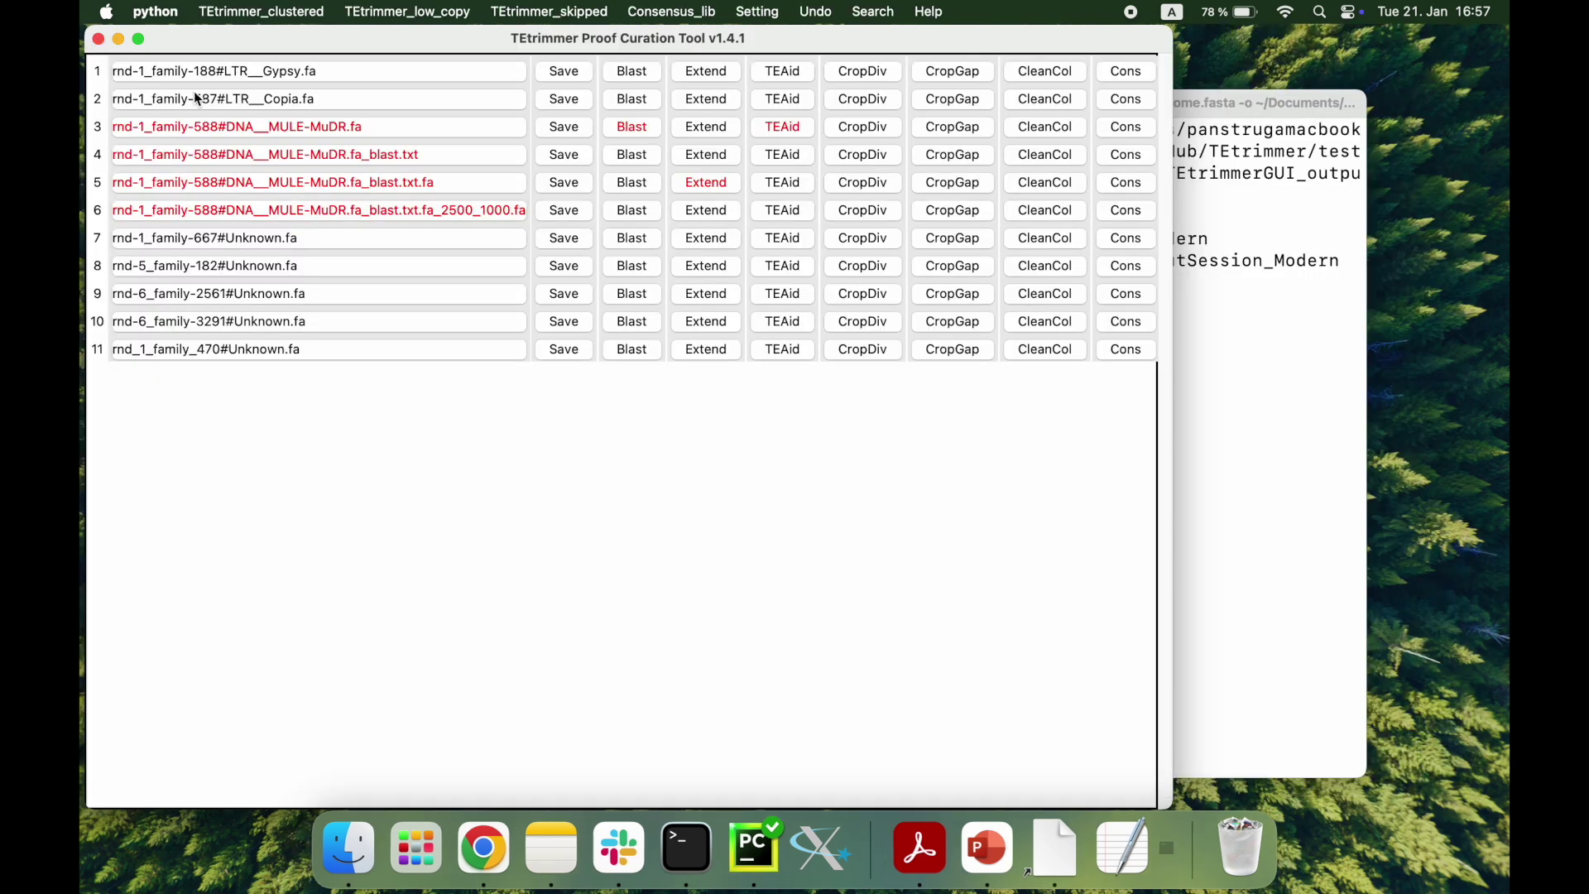
Step: Widen the tool window and try to clean the gappy columns of the extended blast.txt.fa_2500_1000.fa file
drag(1173, 325, 1327, 314)
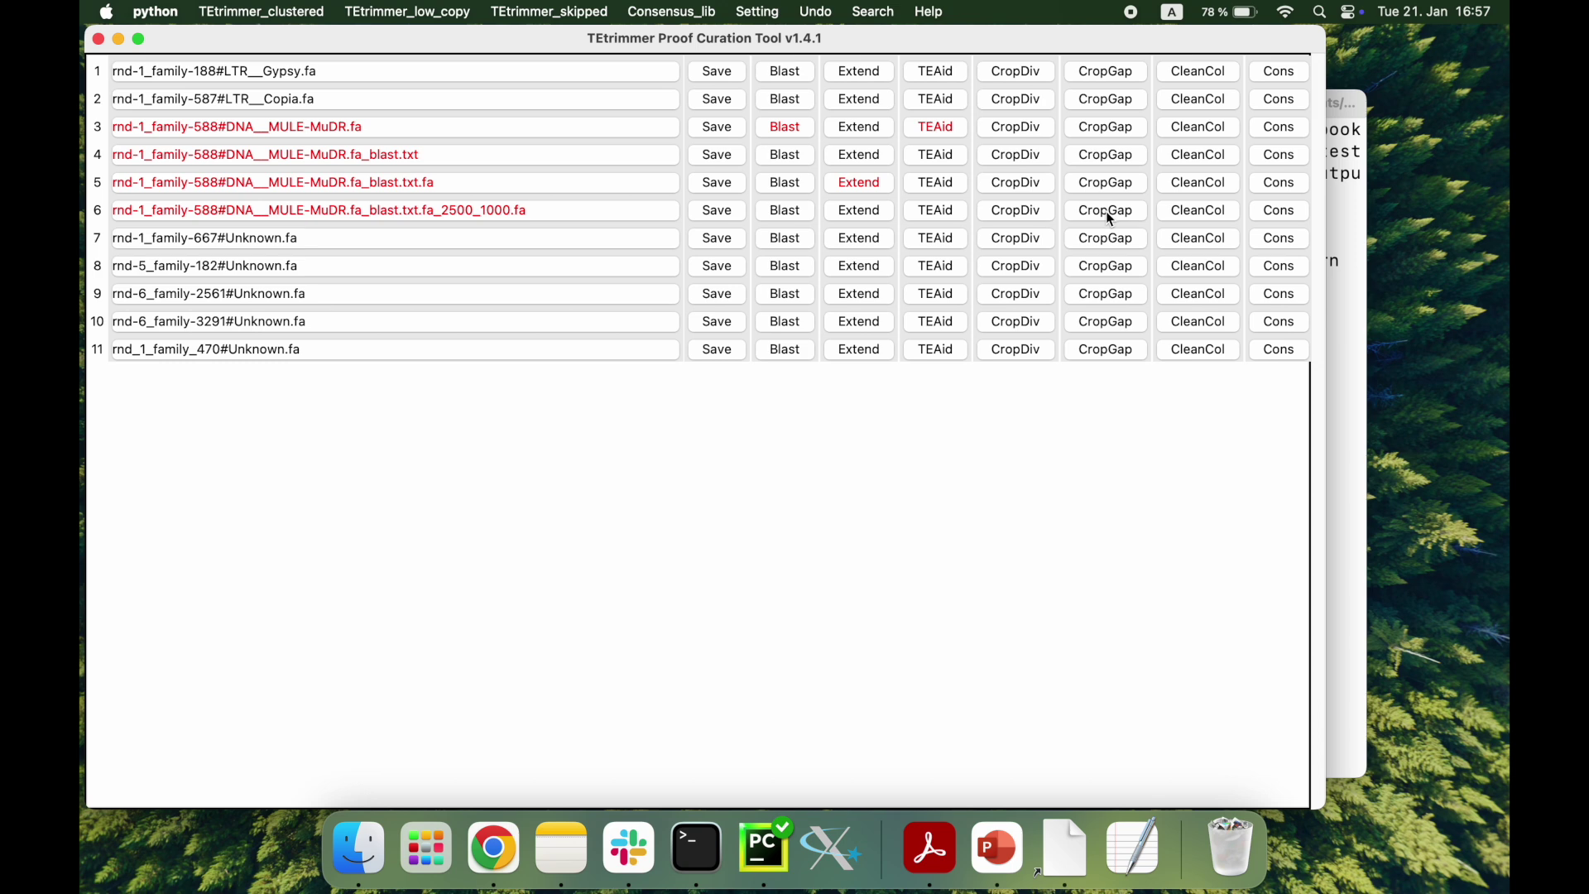
click(1198, 215)
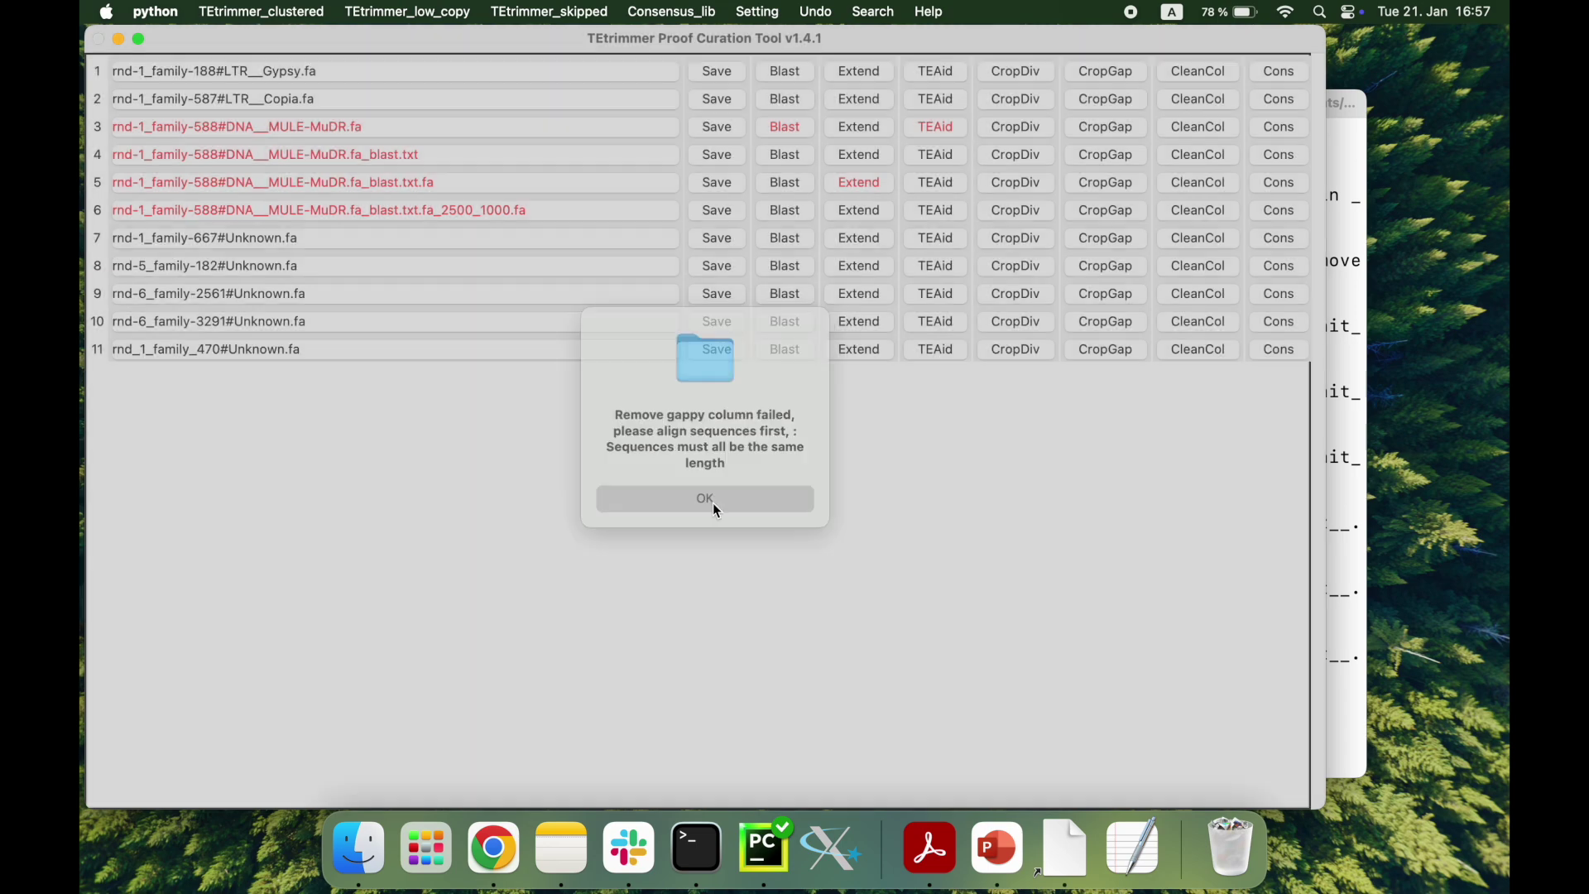
click(713, 503)
Step: Reopen the extended blast.txt.fa_2500_1000.fa file and realign everything in it
click(501, 217)
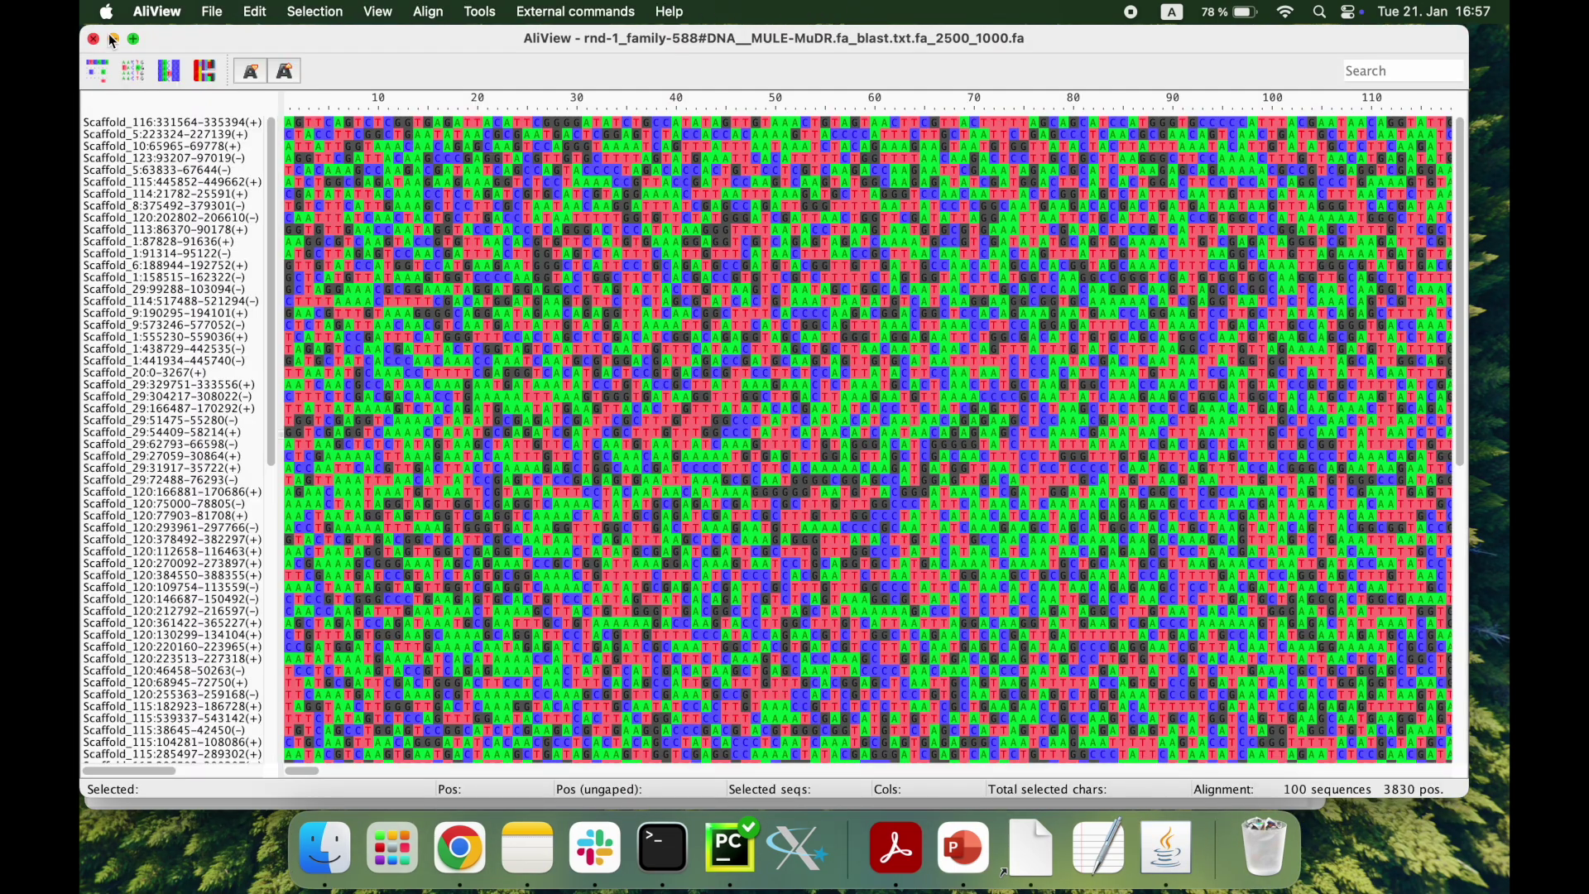
click(436, 15)
click(510, 133)
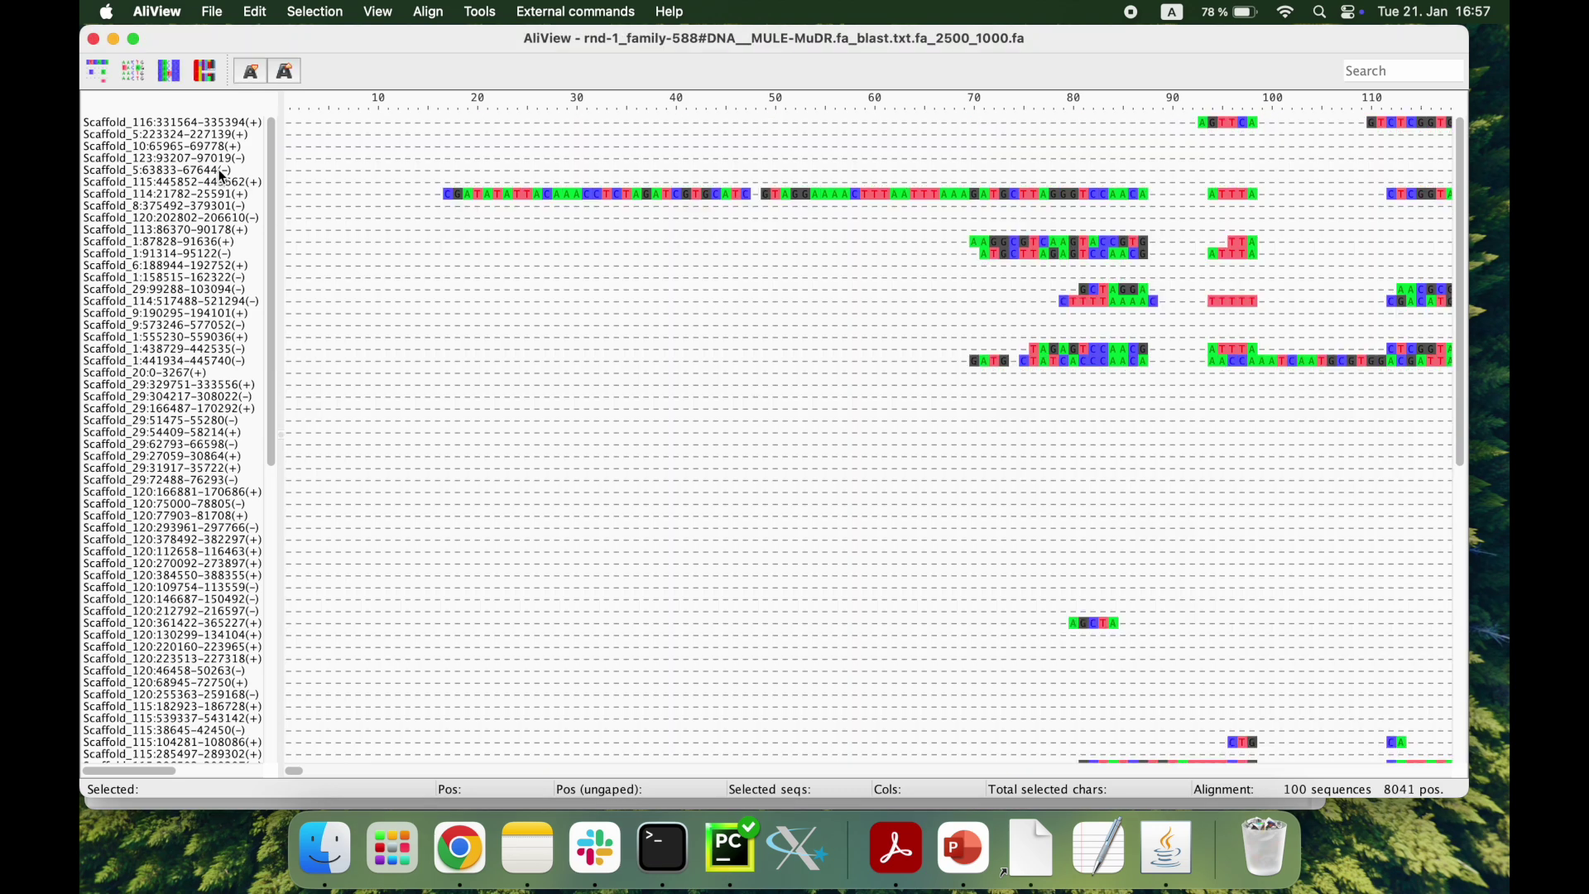
Step: Save and close the realigned 2500_1000.fa alignment, and clean its gappy columns
click(210, 12)
click(244, 163)
click(93, 40)
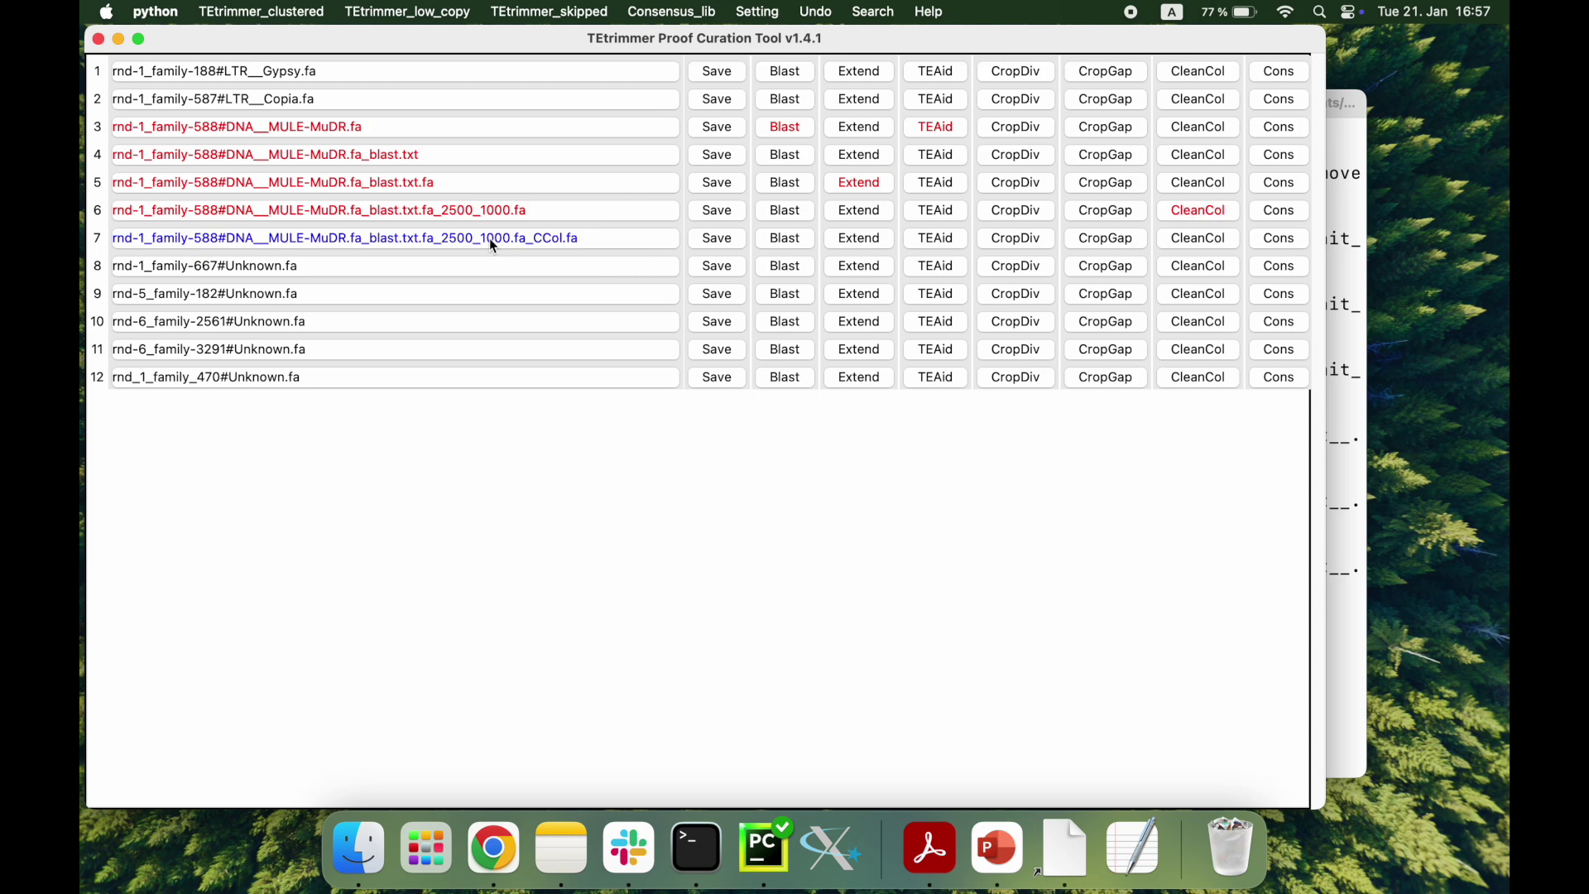
Step: In the column-cleaned CCol.fa alignment, highlight only the differences and delete the first 253 columns, ahead of the conserved region
click(490, 239)
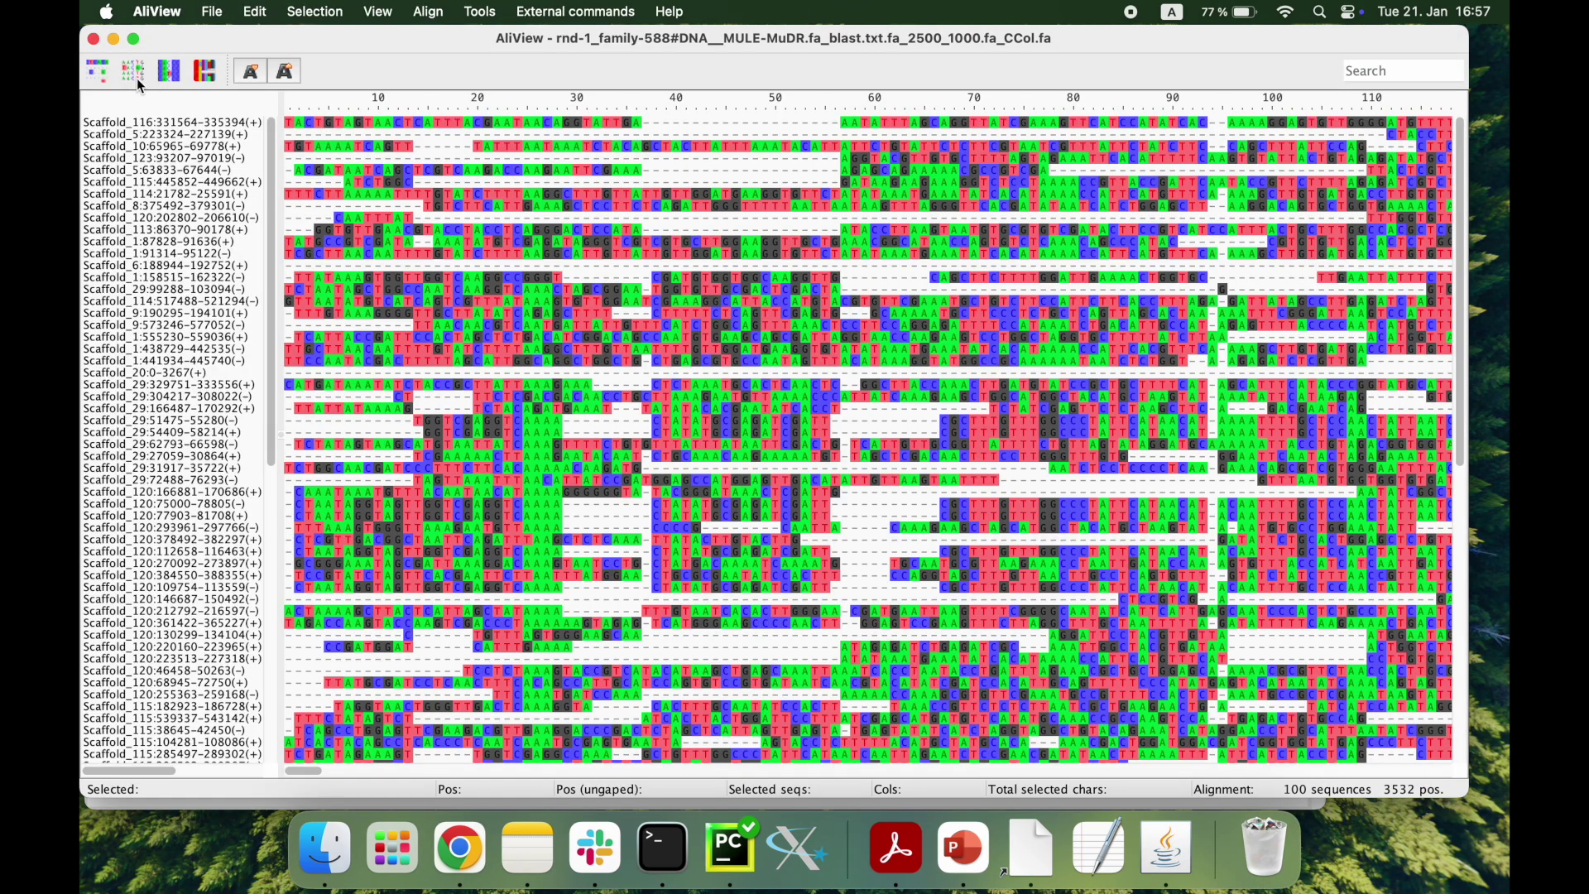
click(137, 78)
drag(300, 768, 370, 690)
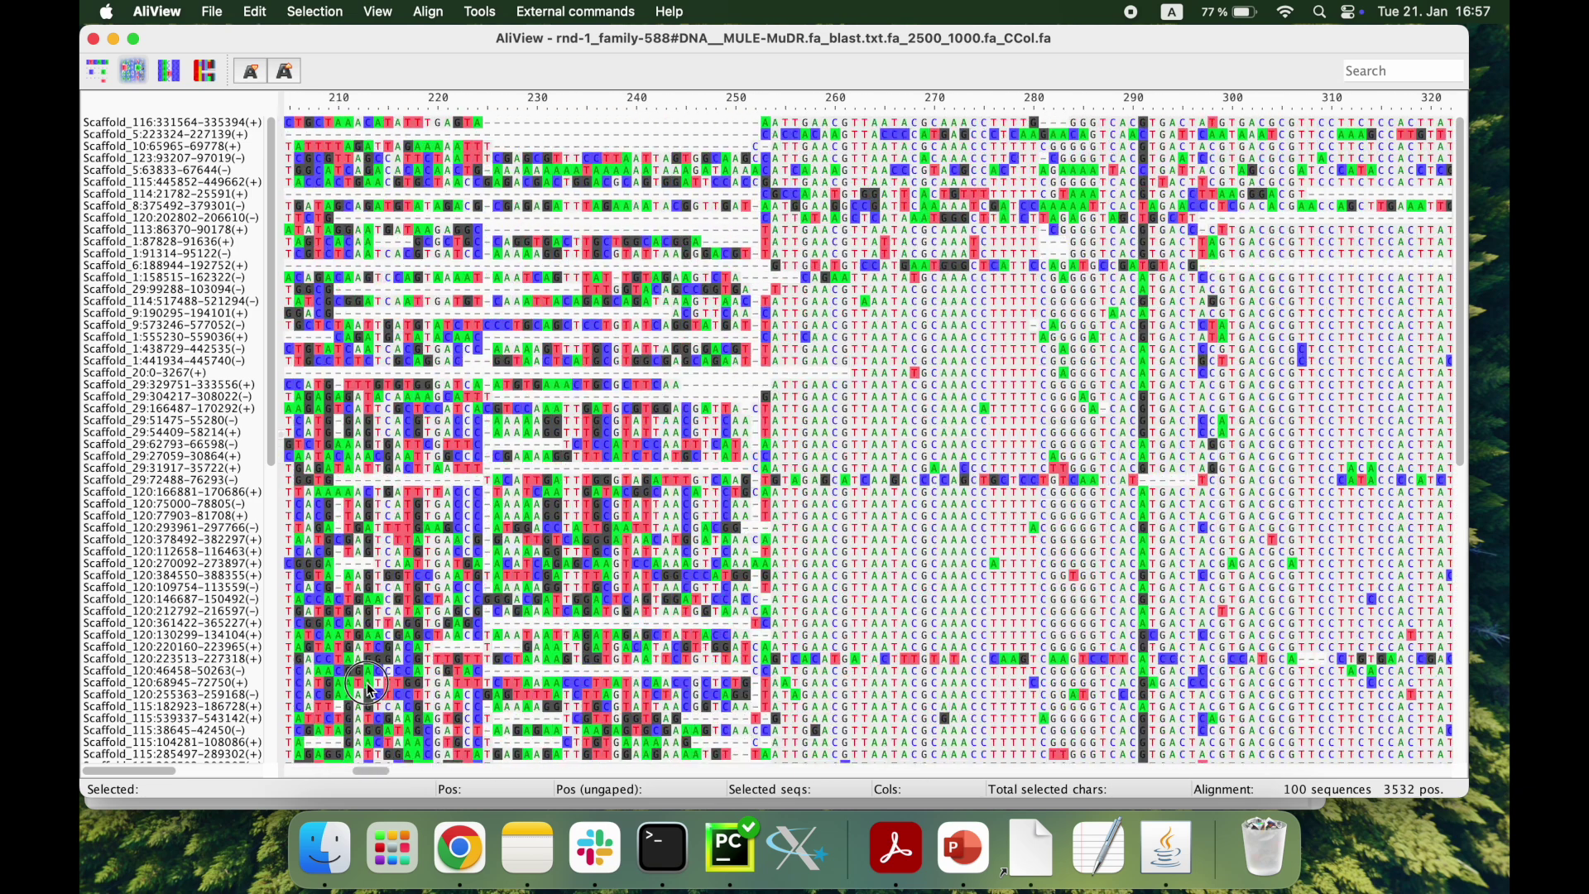
click(768, 108)
key(super+shift+Left)
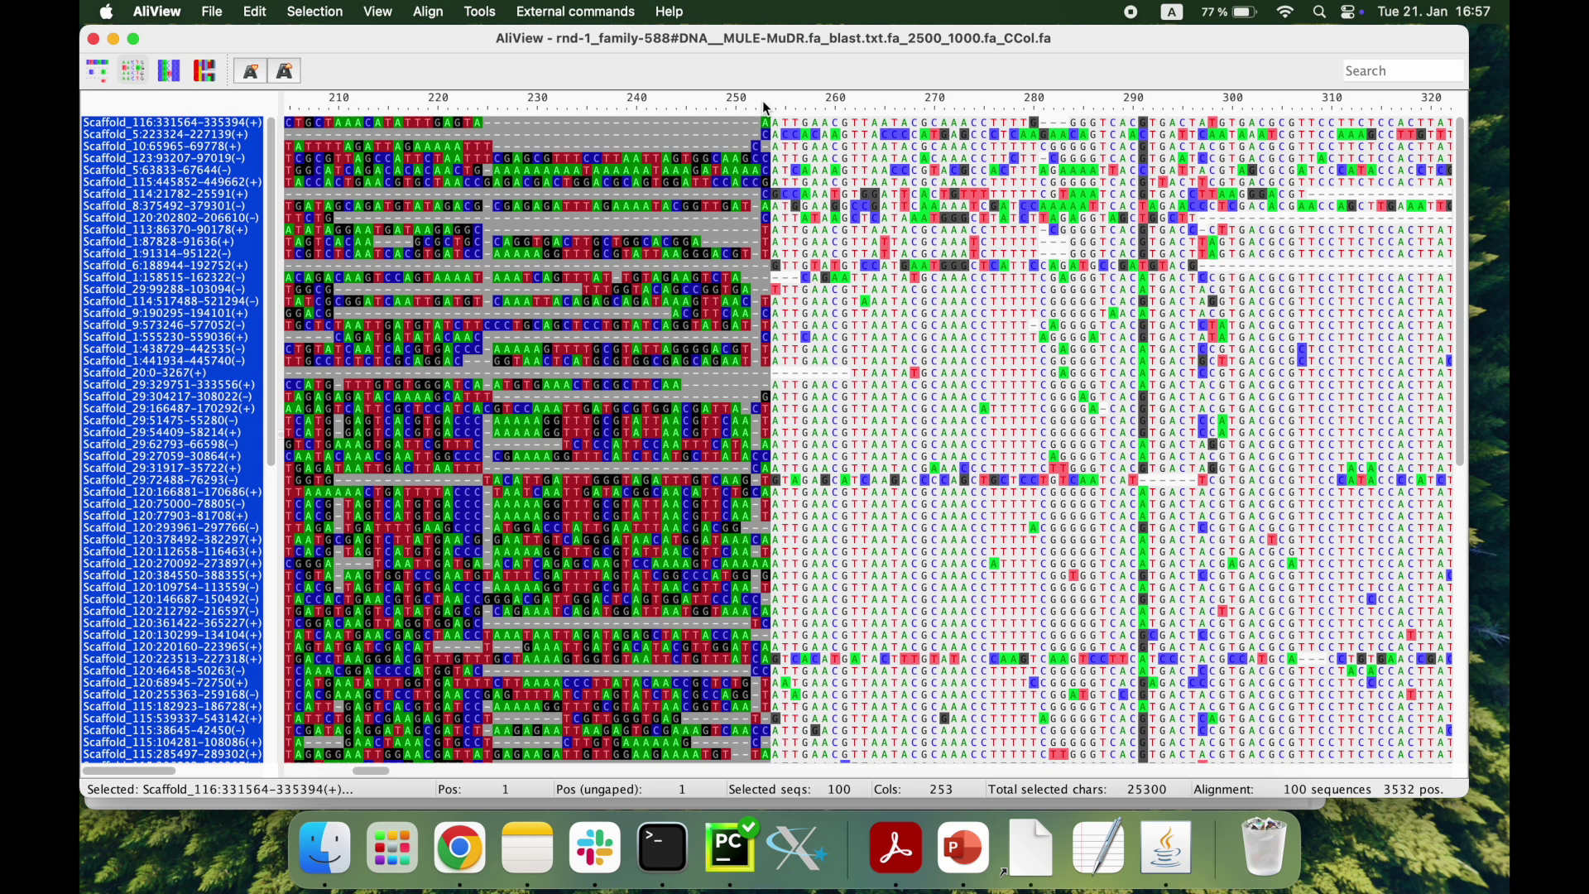
right_click(524, 251)
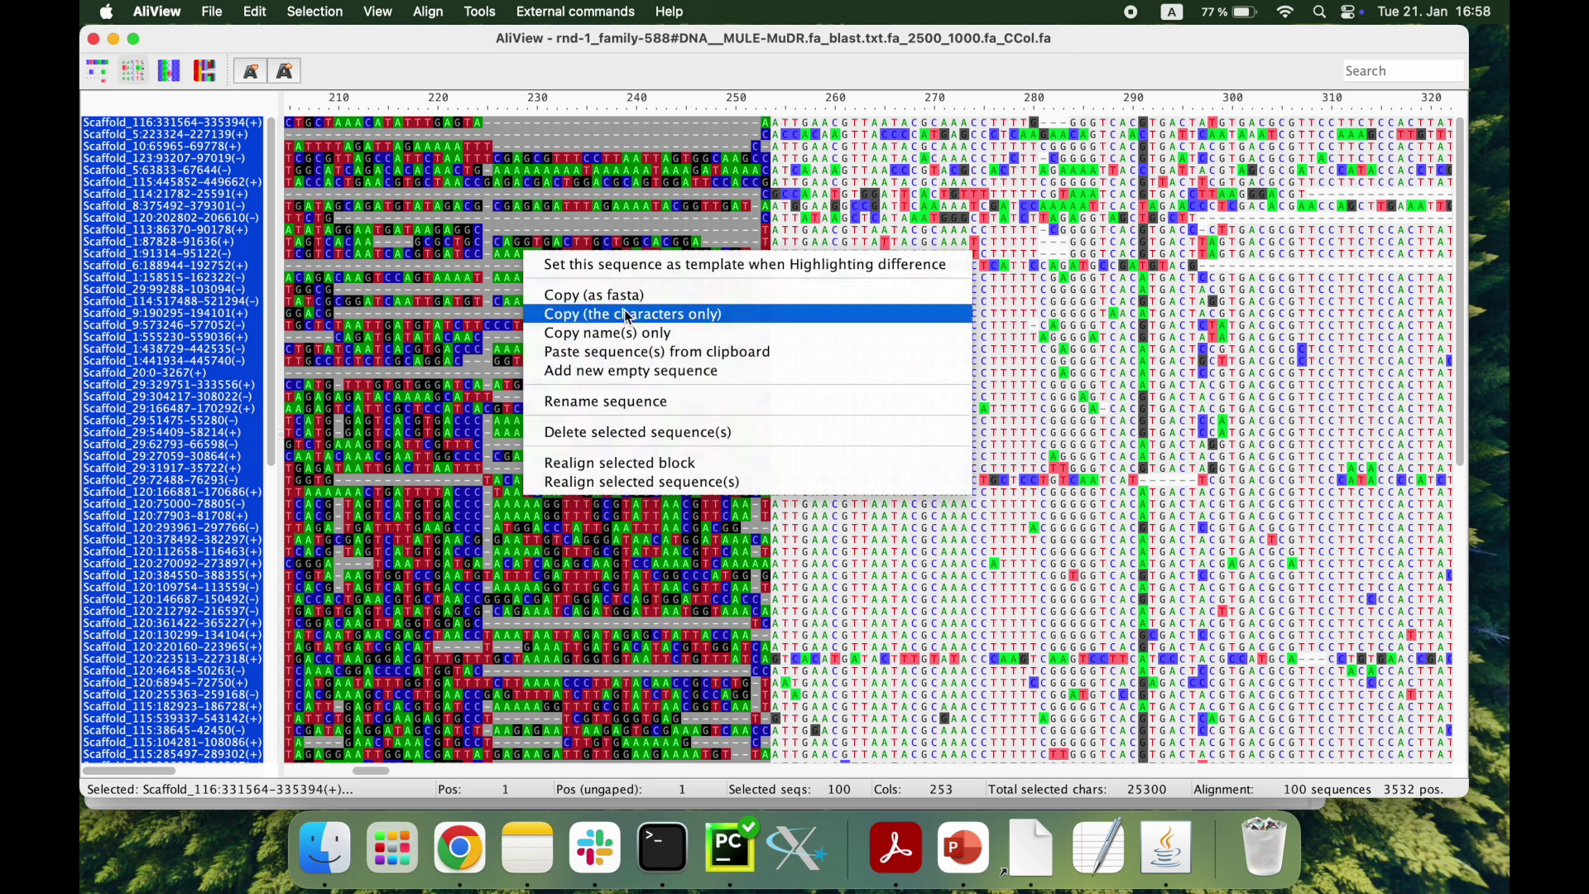
click(642, 433)
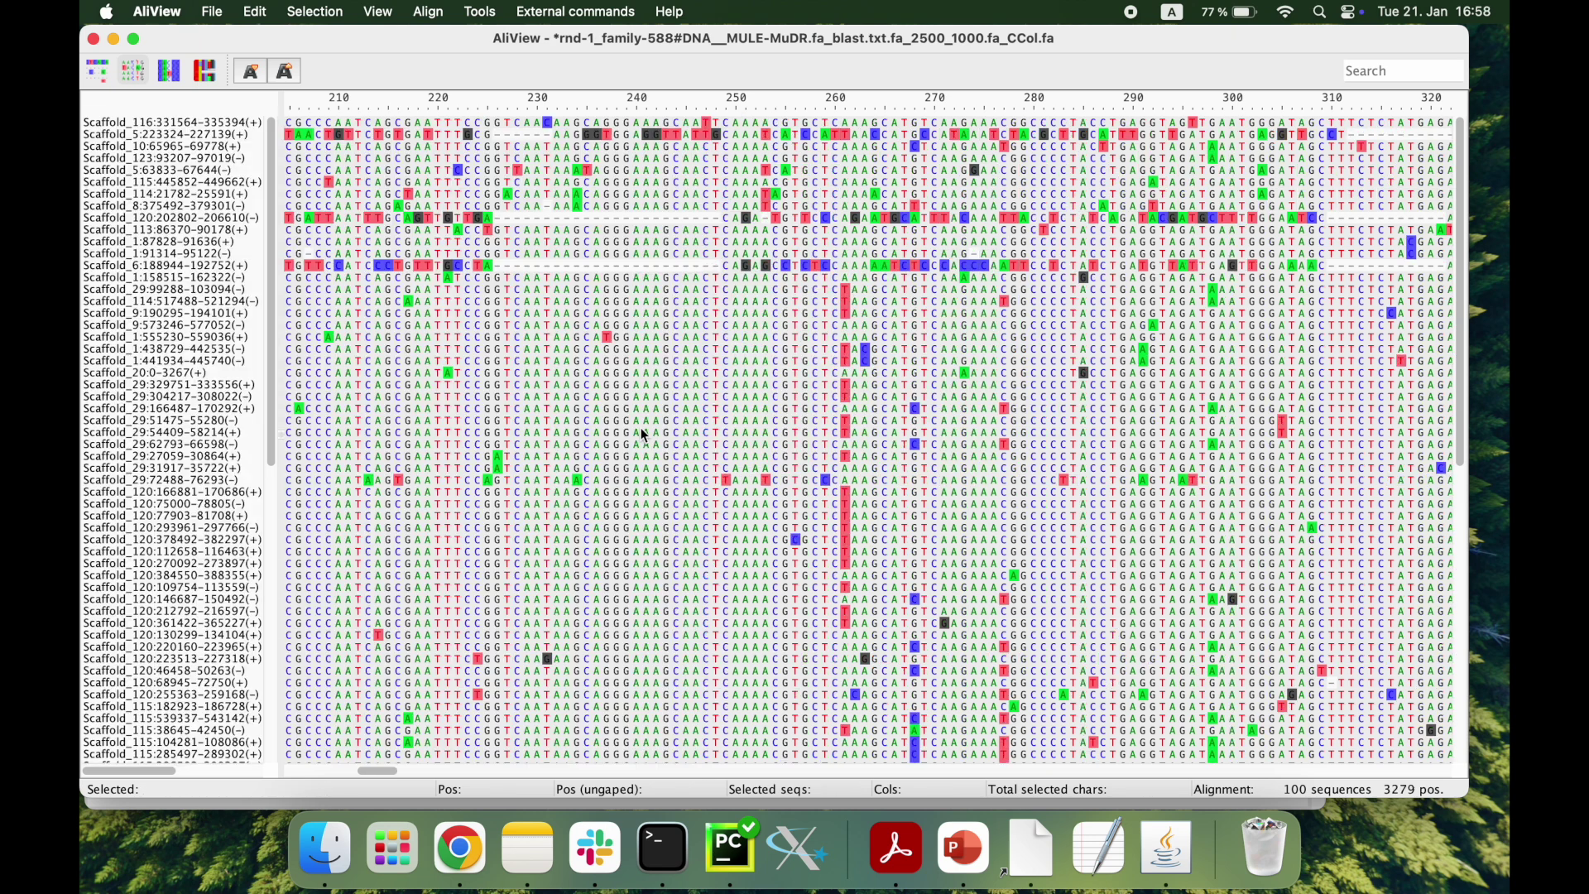
Step: Delete the columns after the conserved region's end, from position 3212 to the end of the alignment
drag(378, 771, 1453, 728)
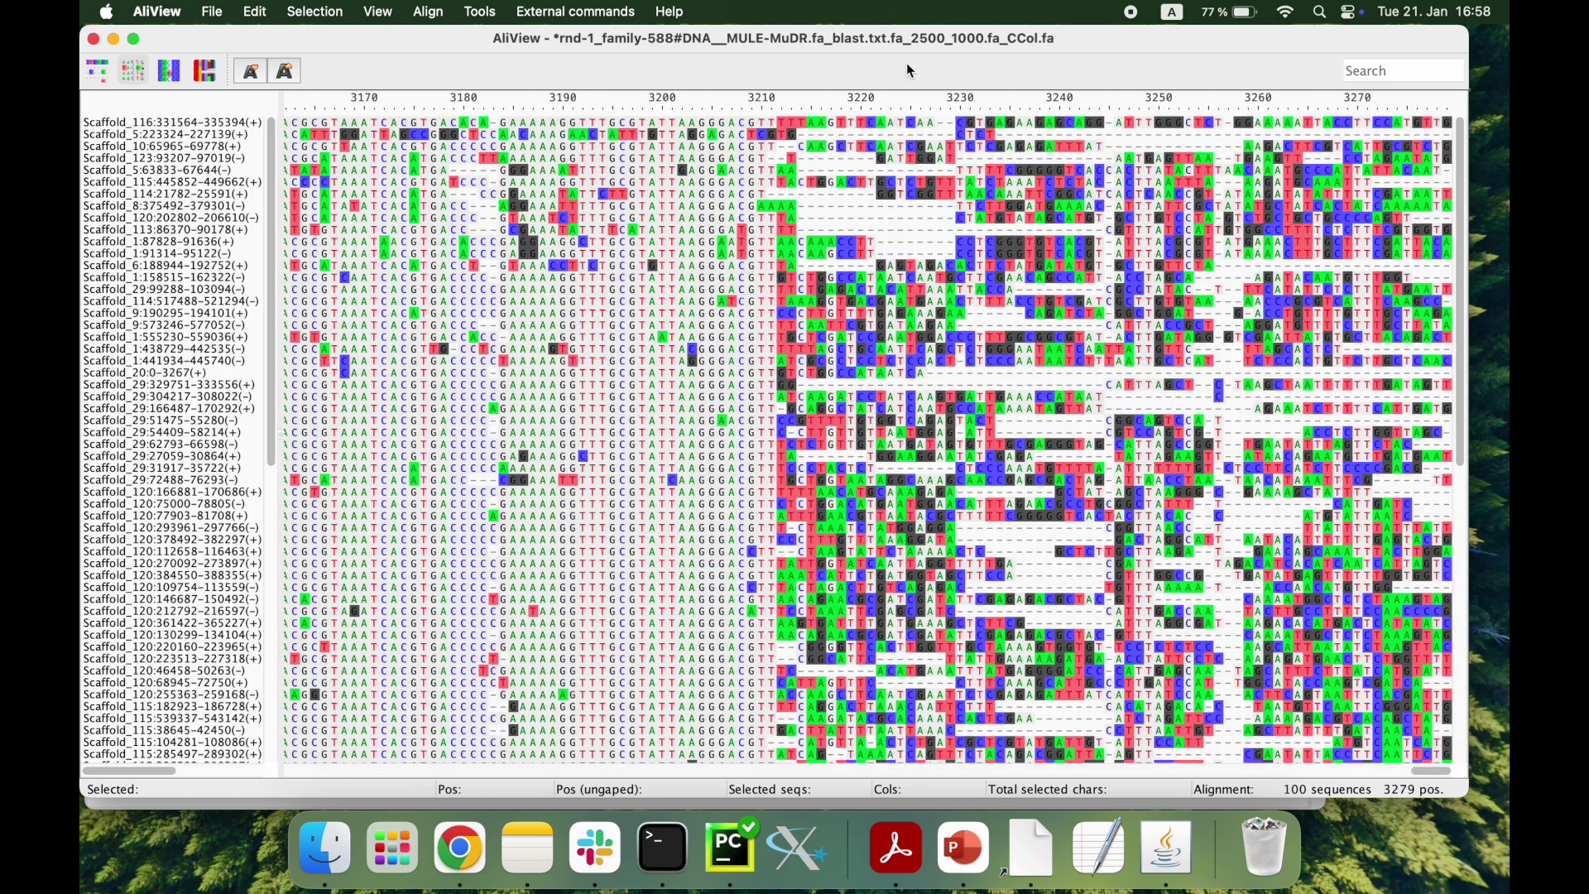
click(784, 109)
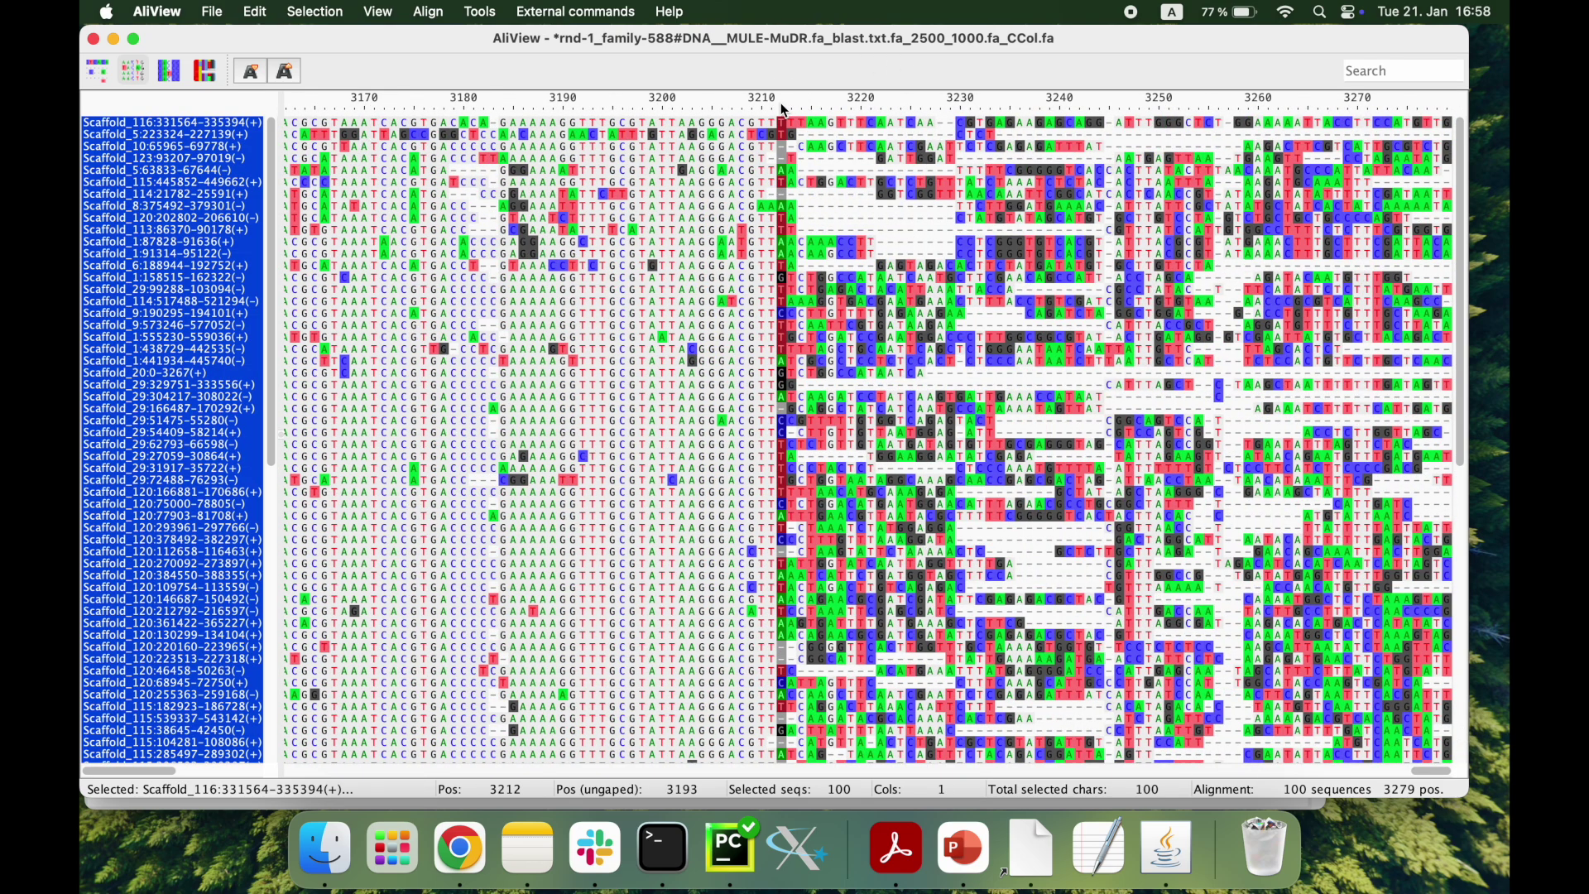
drag(781, 102, 1448, 103)
right_click(989, 301)
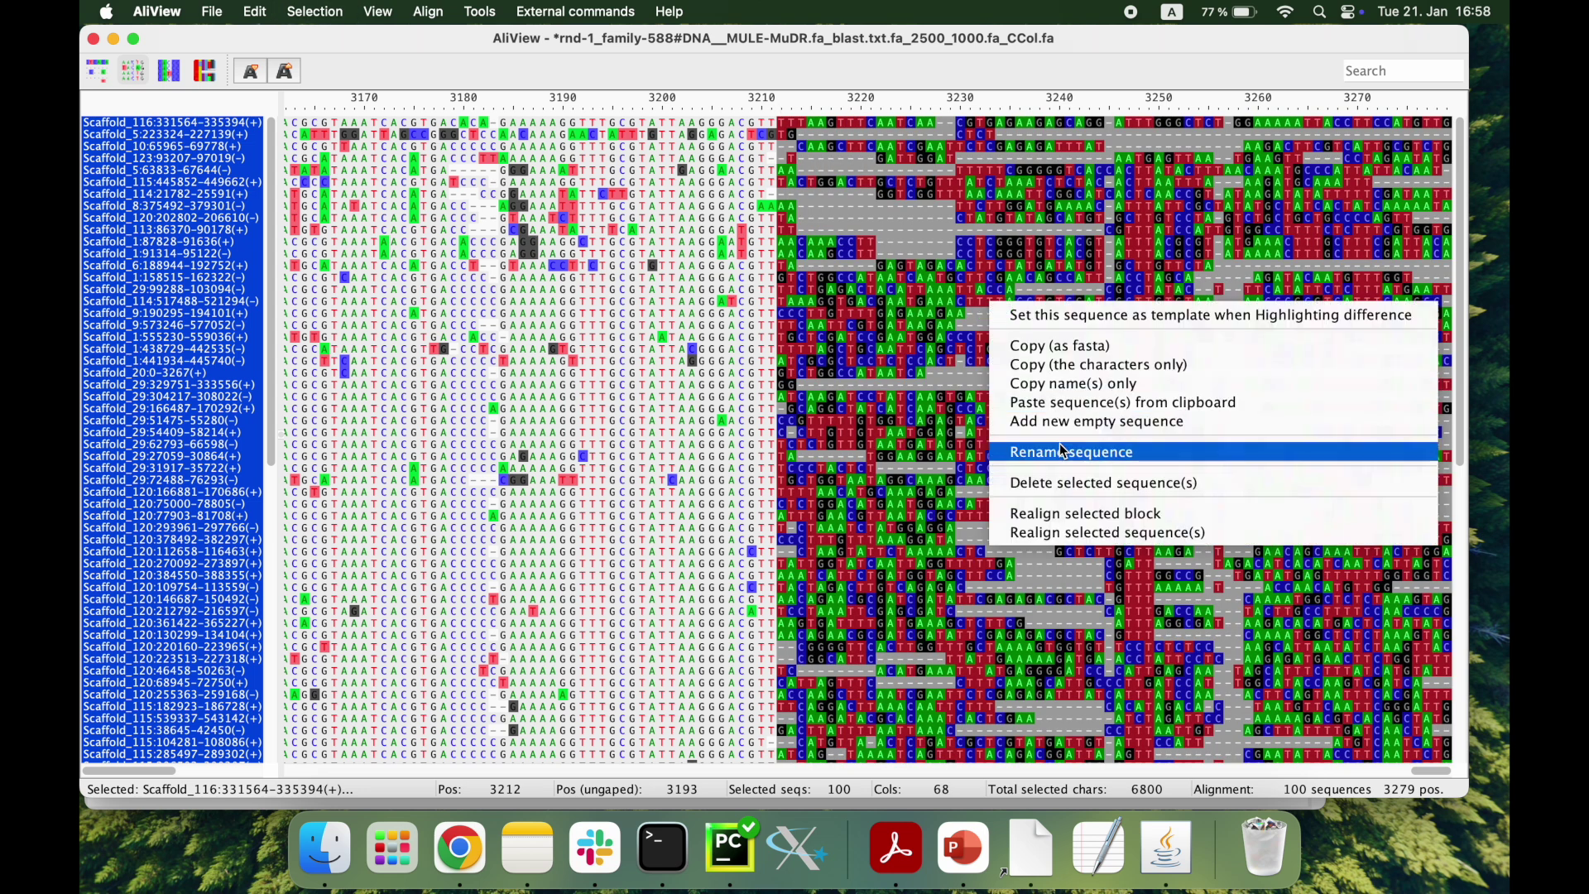
click(1068, 483)
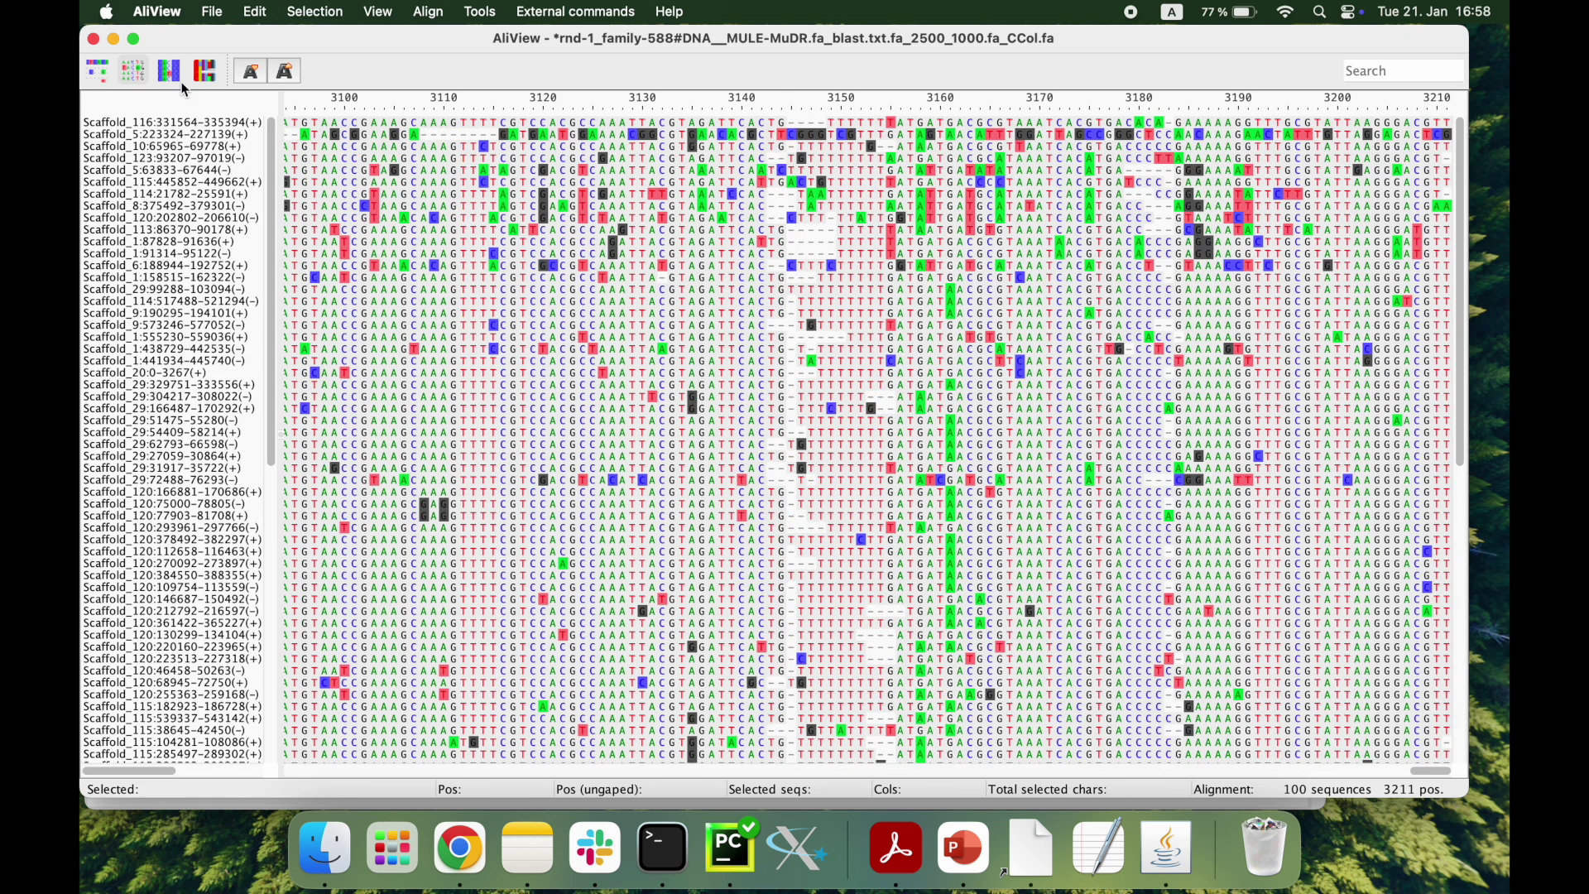
Step: Save the trimmed CCol.fa alignment, check its new start, and close it
click(213, 11)
click(213, 157)
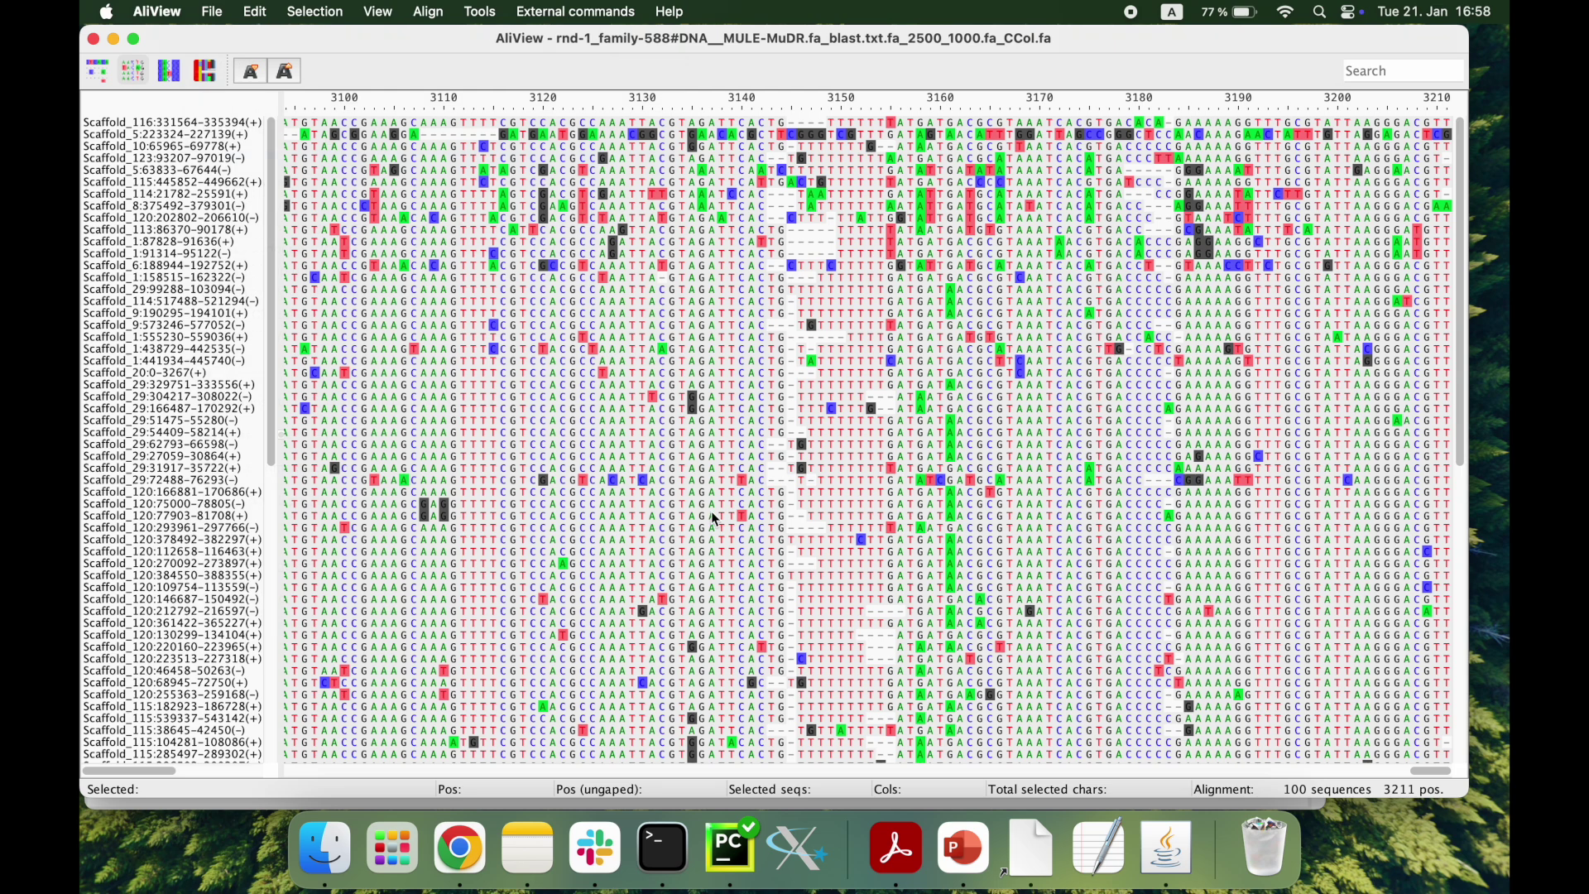
scroll(1040, 738, left, 20)
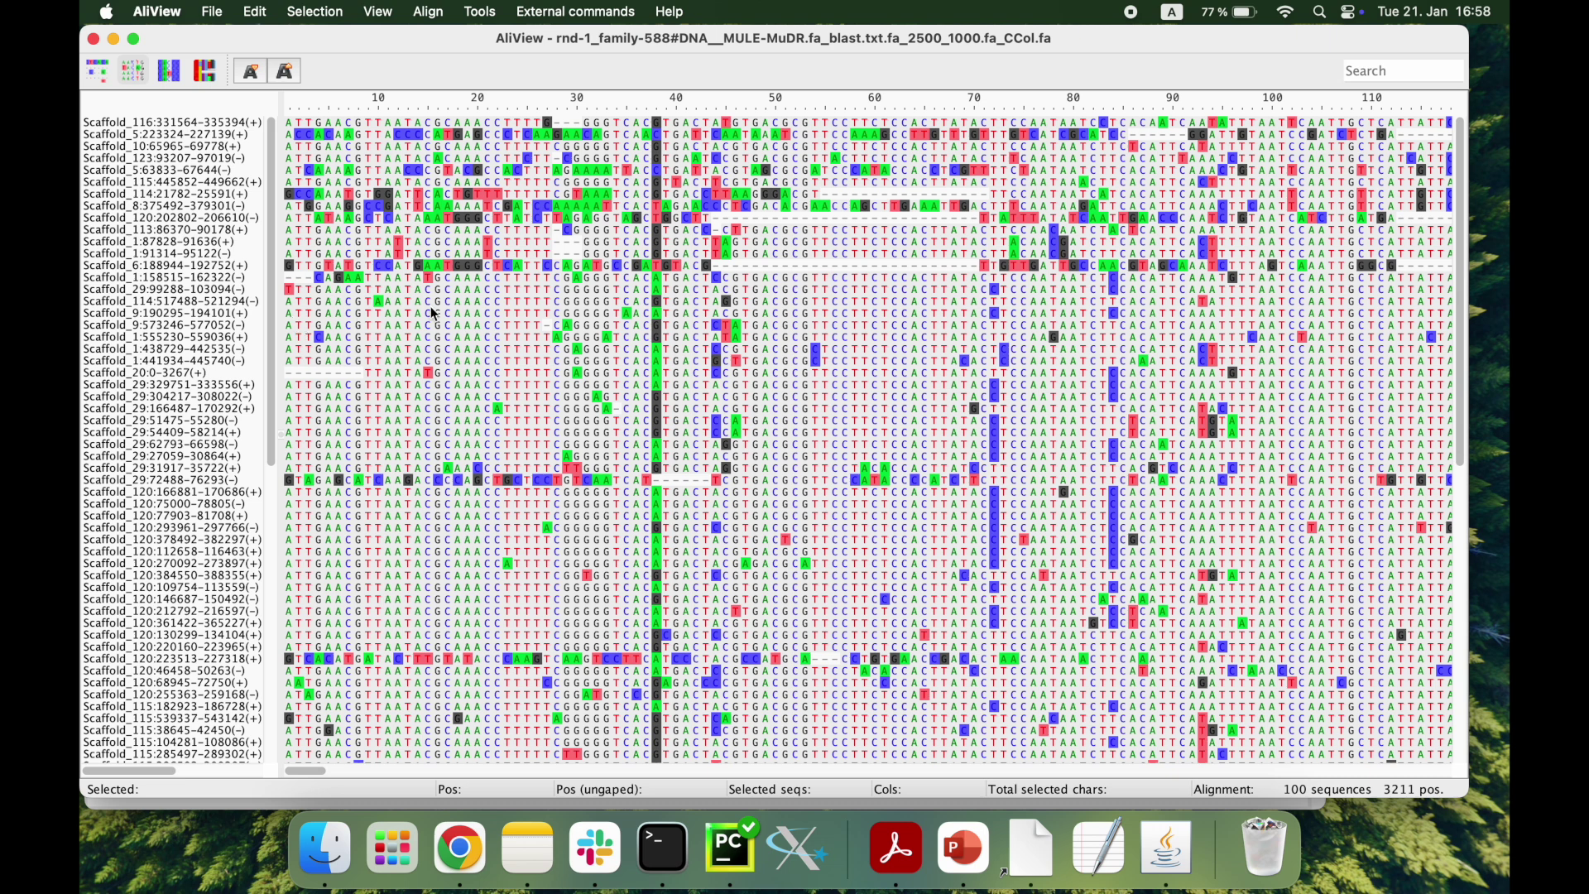
click(95, 39)
click(96, 39)
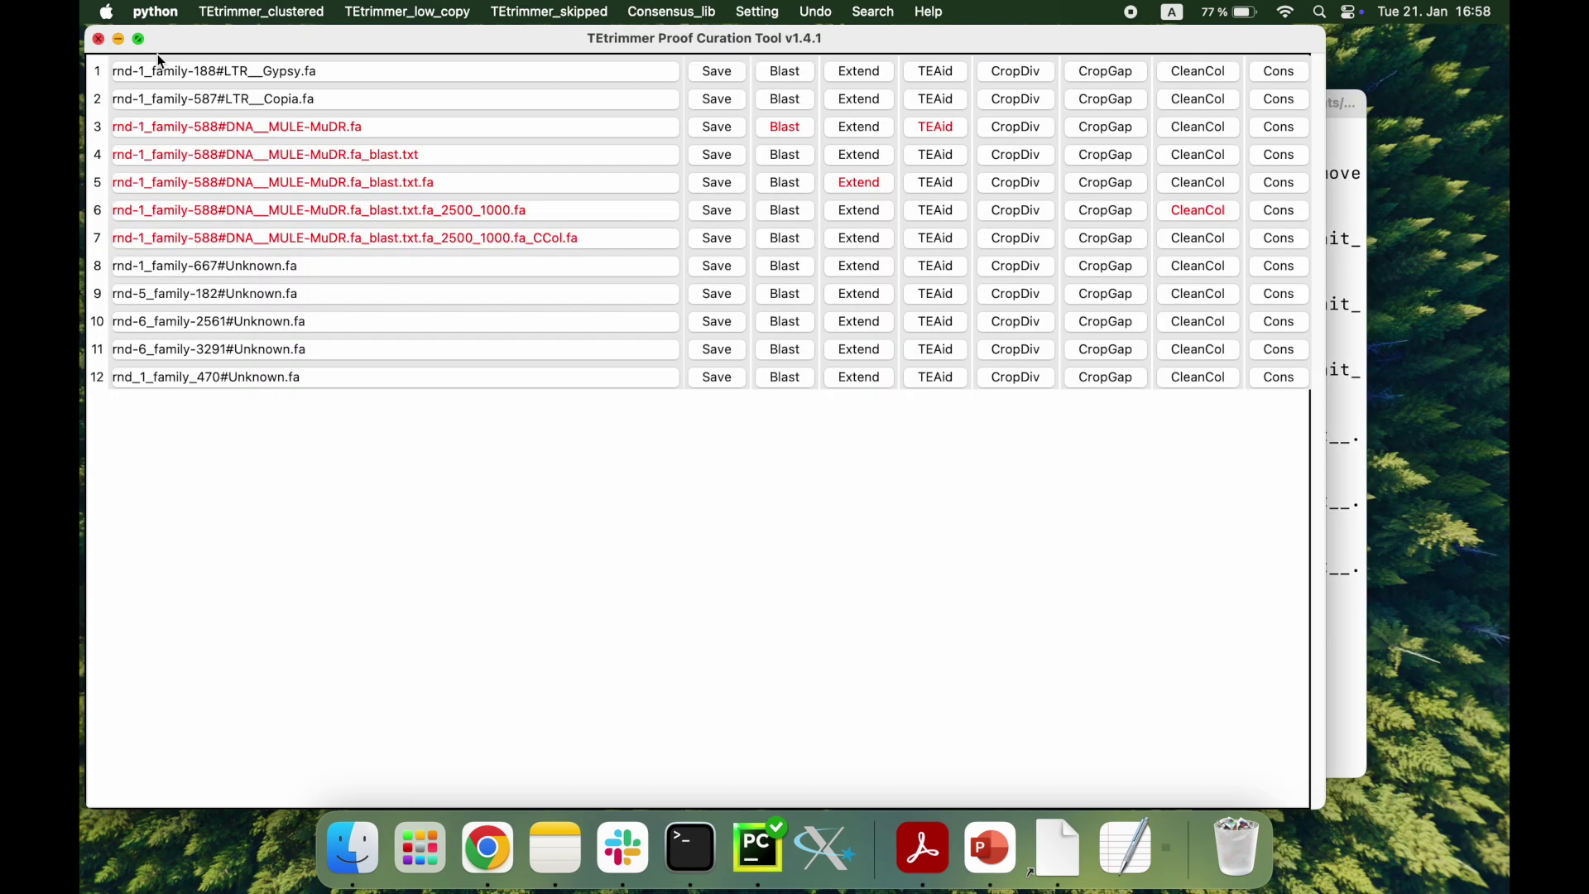
Step: Crop the divergent sequence ends of the CCol.fa file and inspect the CDiv.fa output with only differences highlighted
click(1030, 240)
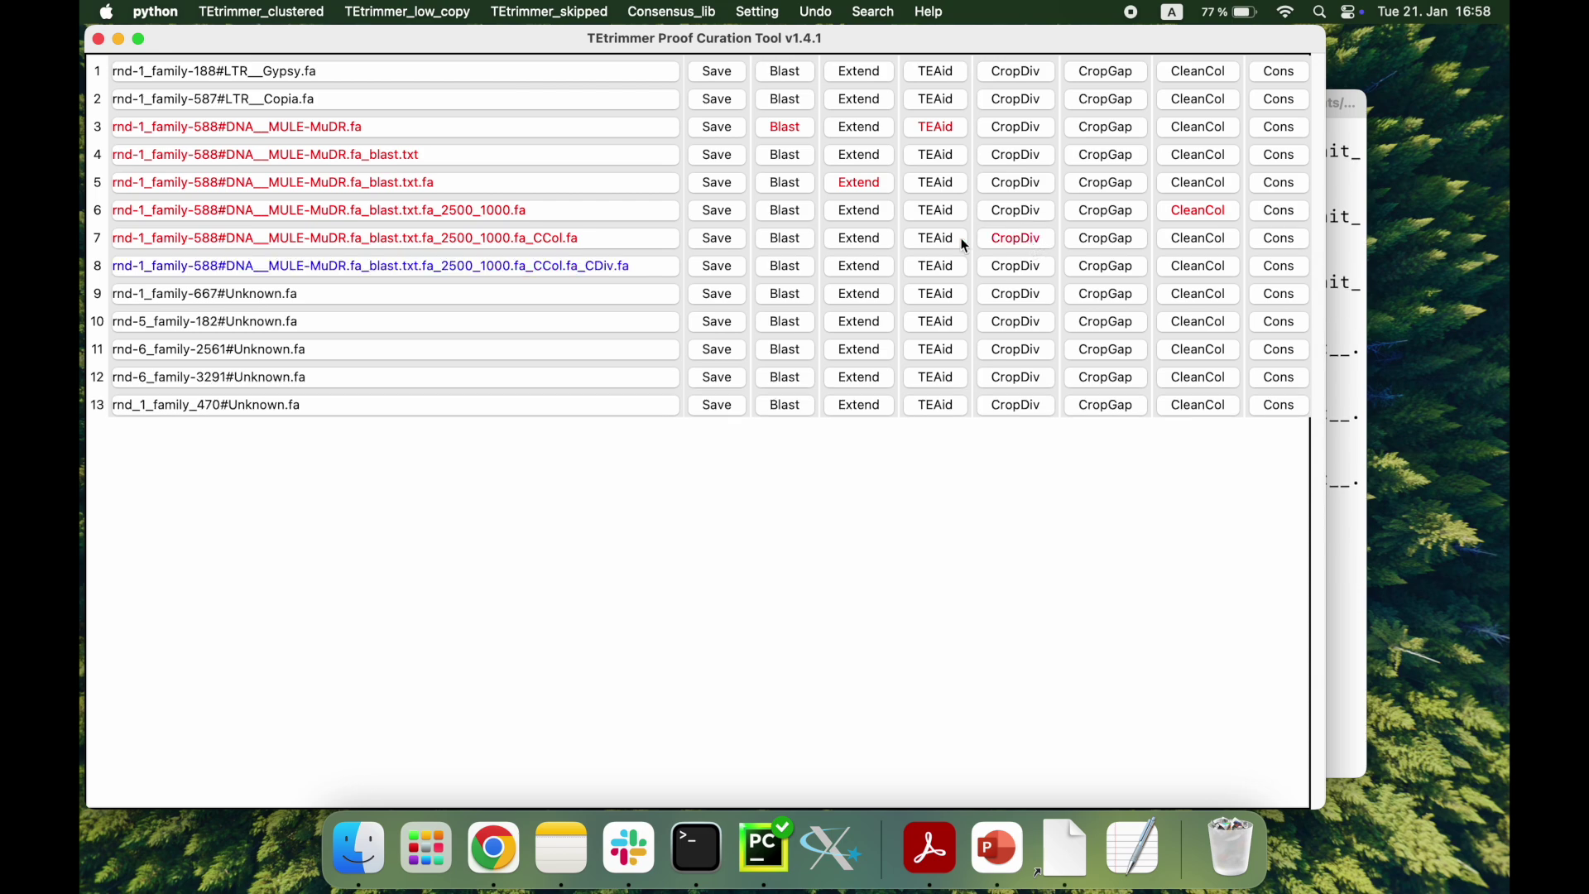
click(546, 268)
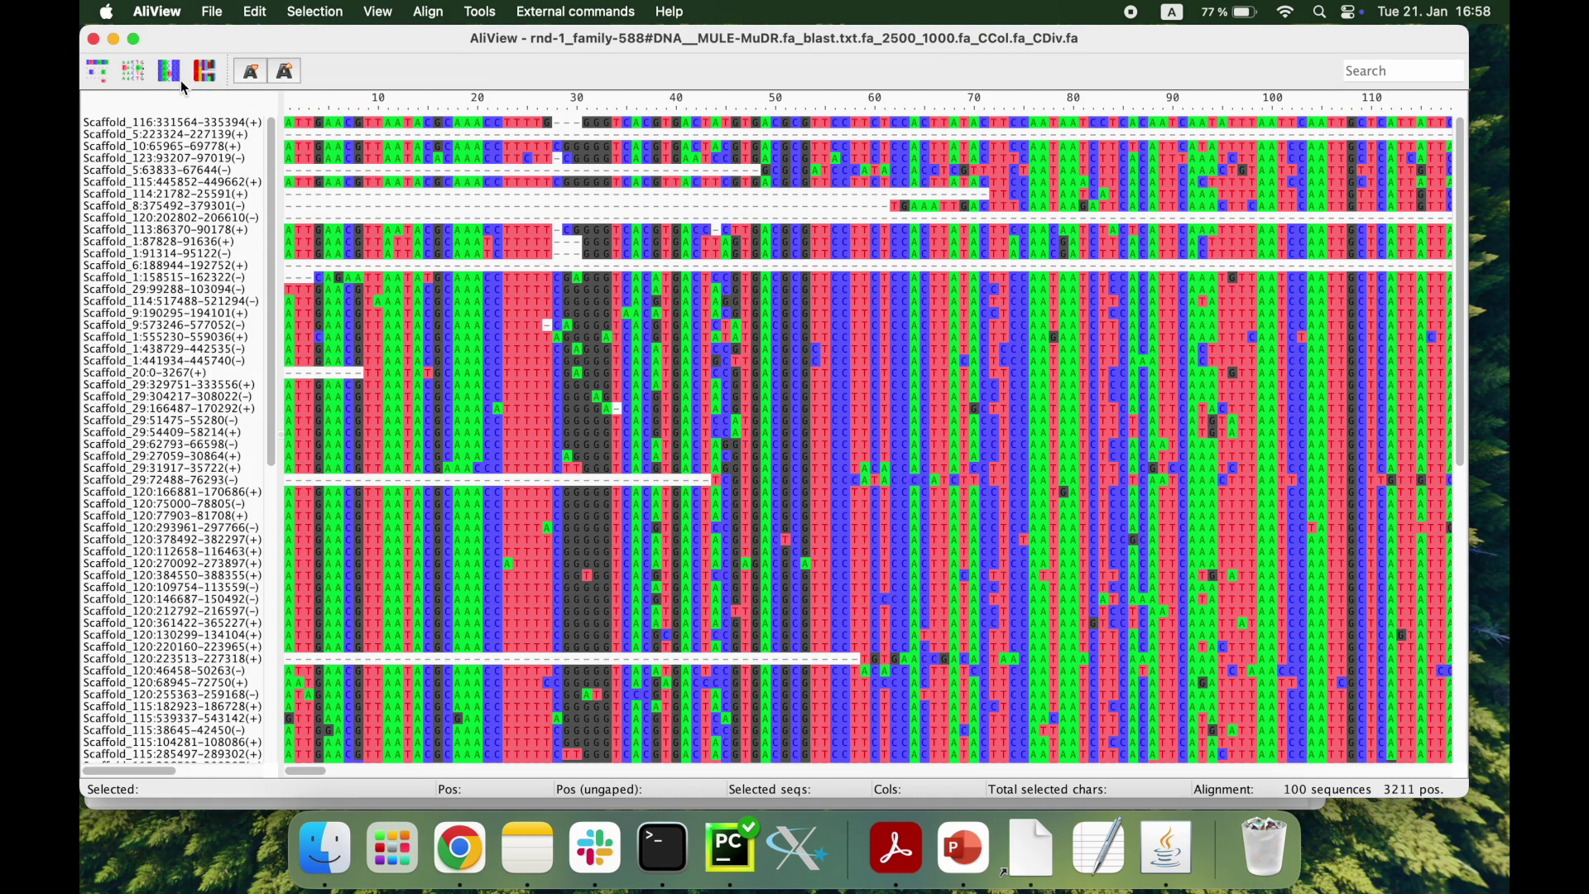
click(132, 70)
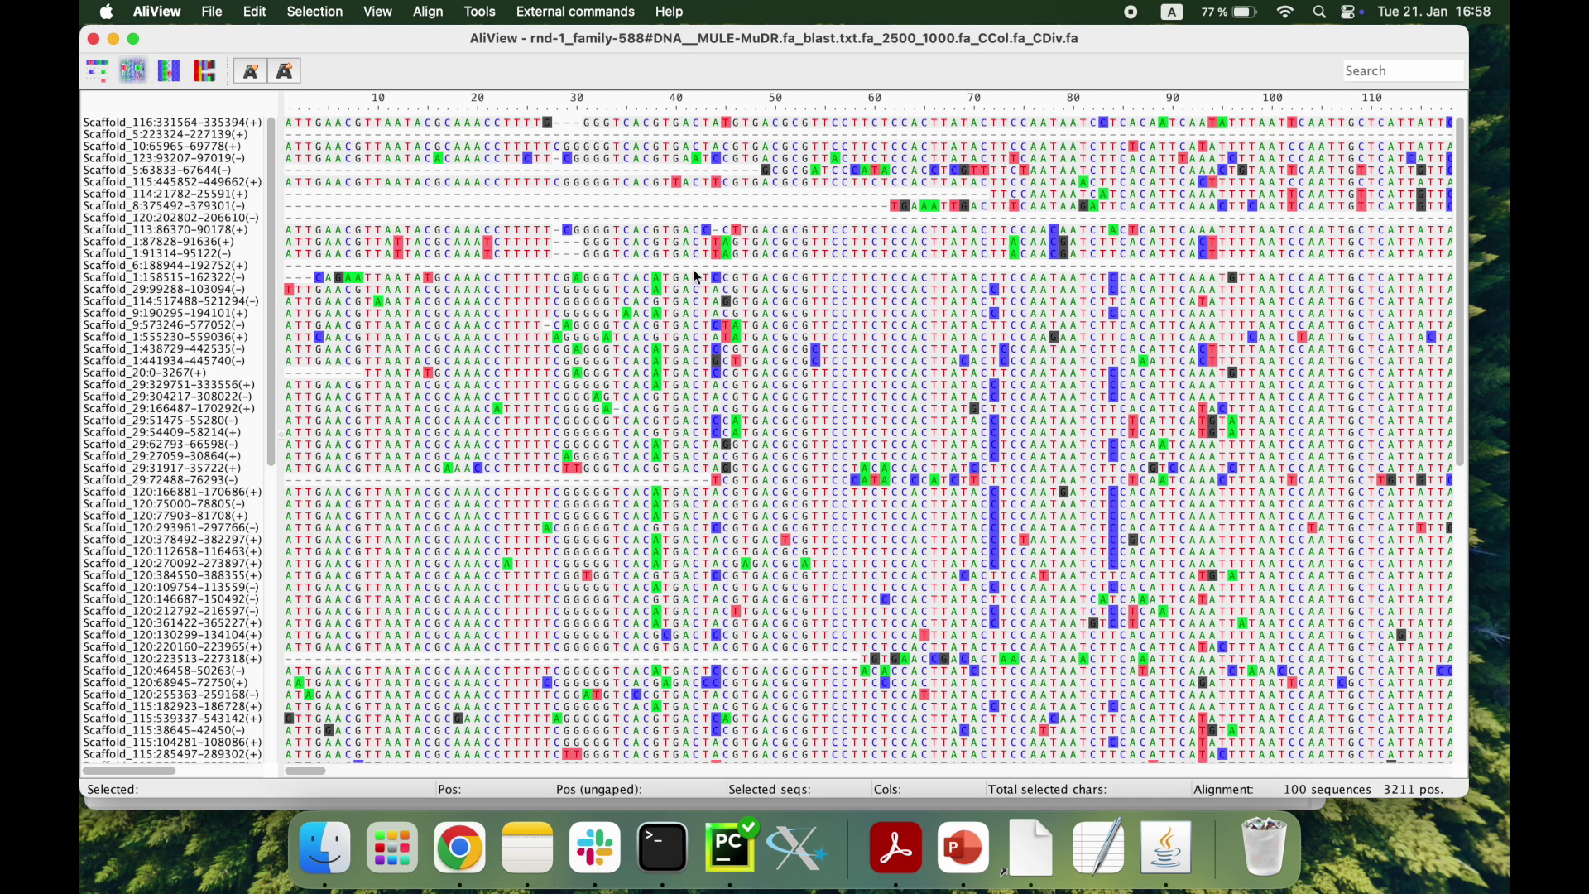
scroll(699, 277, down, 5)
scroll(700, 277, right, 6)
scroll(695, 521, right, 4)
scroll(647, 513, up, 5)
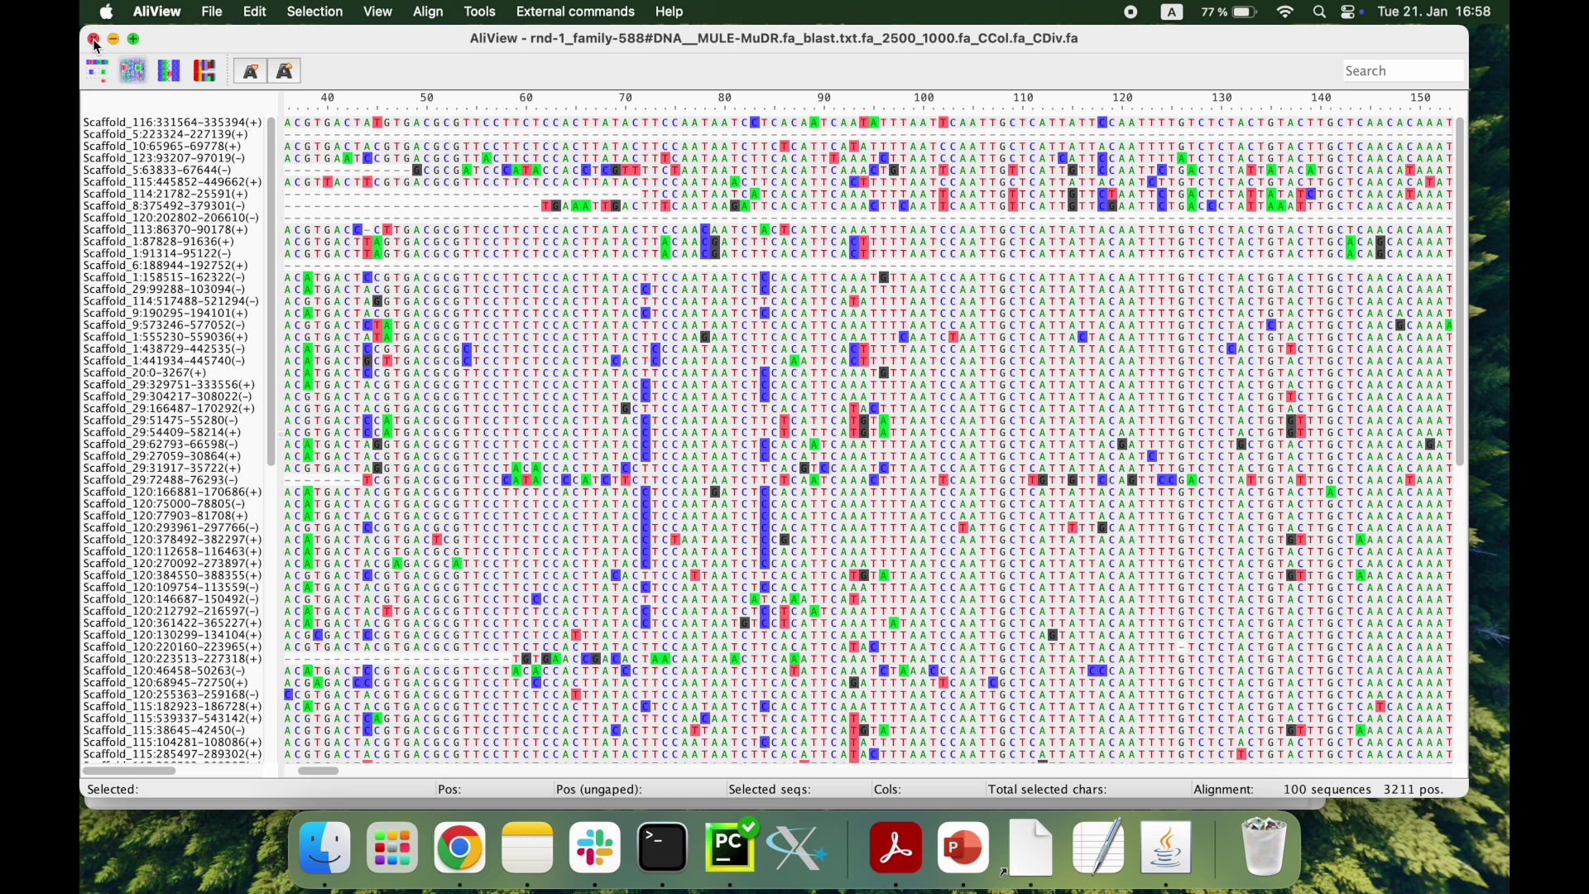
click(95, 40)
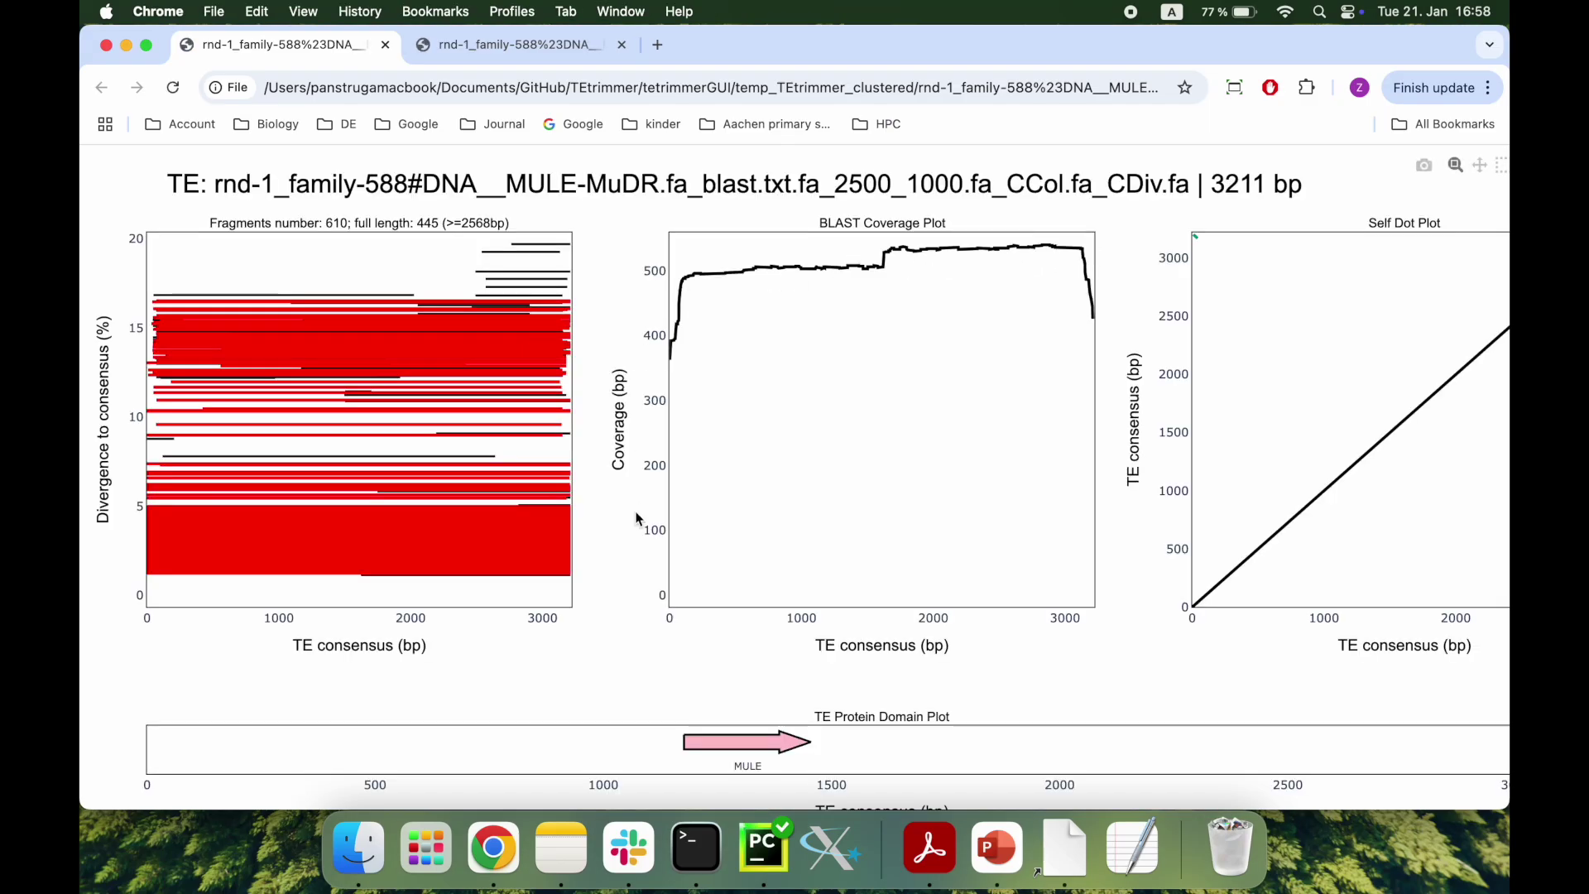
Step: Examine the TEAid divergence, coverage, dot and protein domain plots of the CDiv.fa file, comparing them with the original MULE-MuDR.fa plots
mouse_move(151, 488)
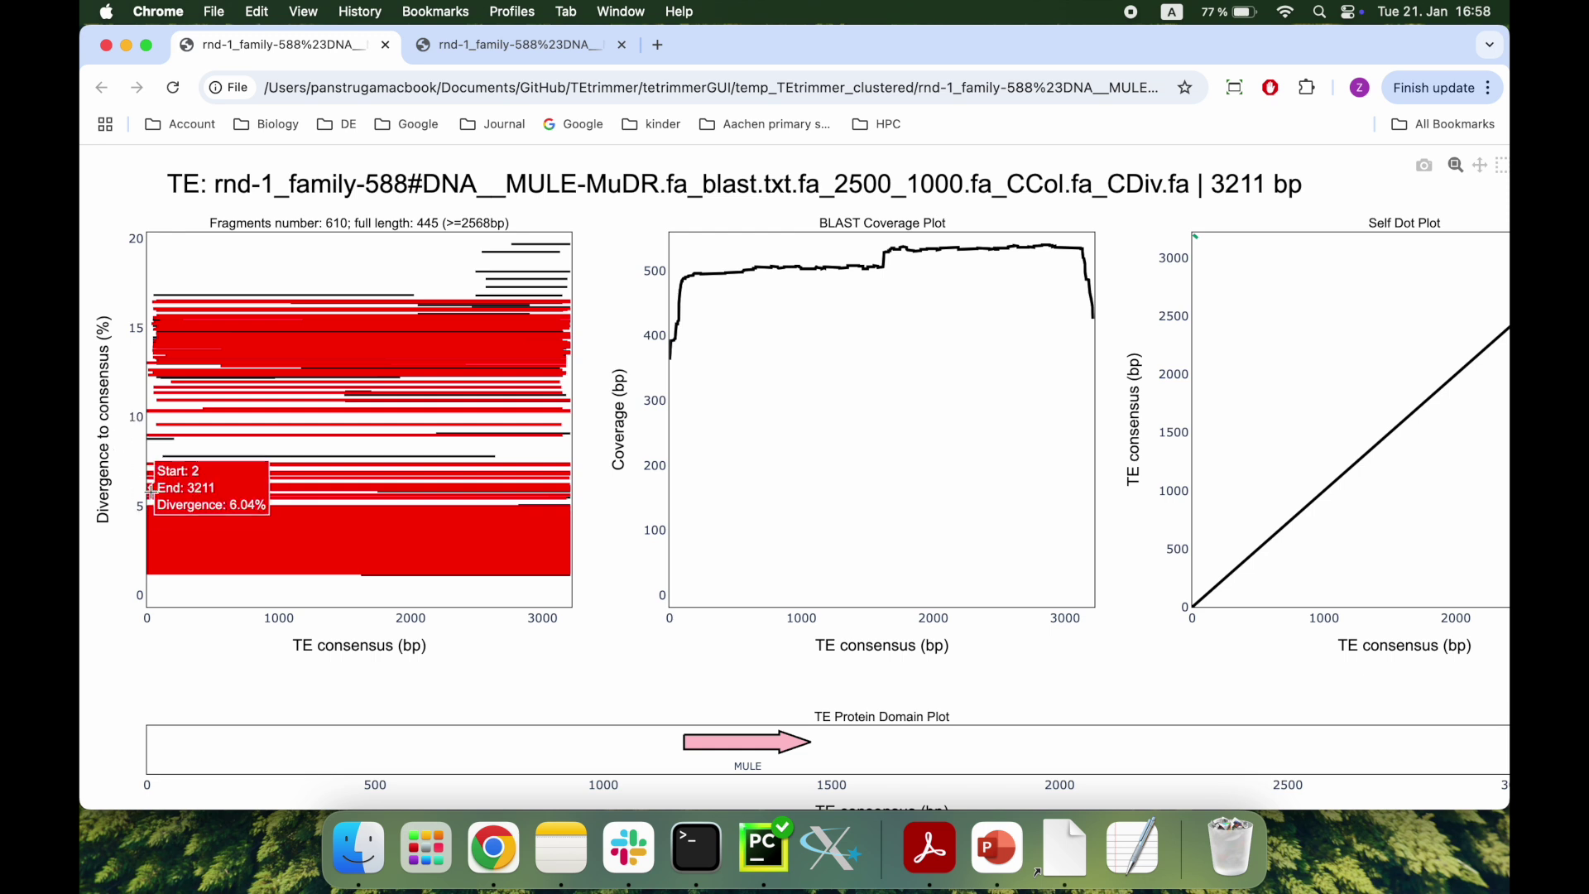
mouse_move(507, 495)
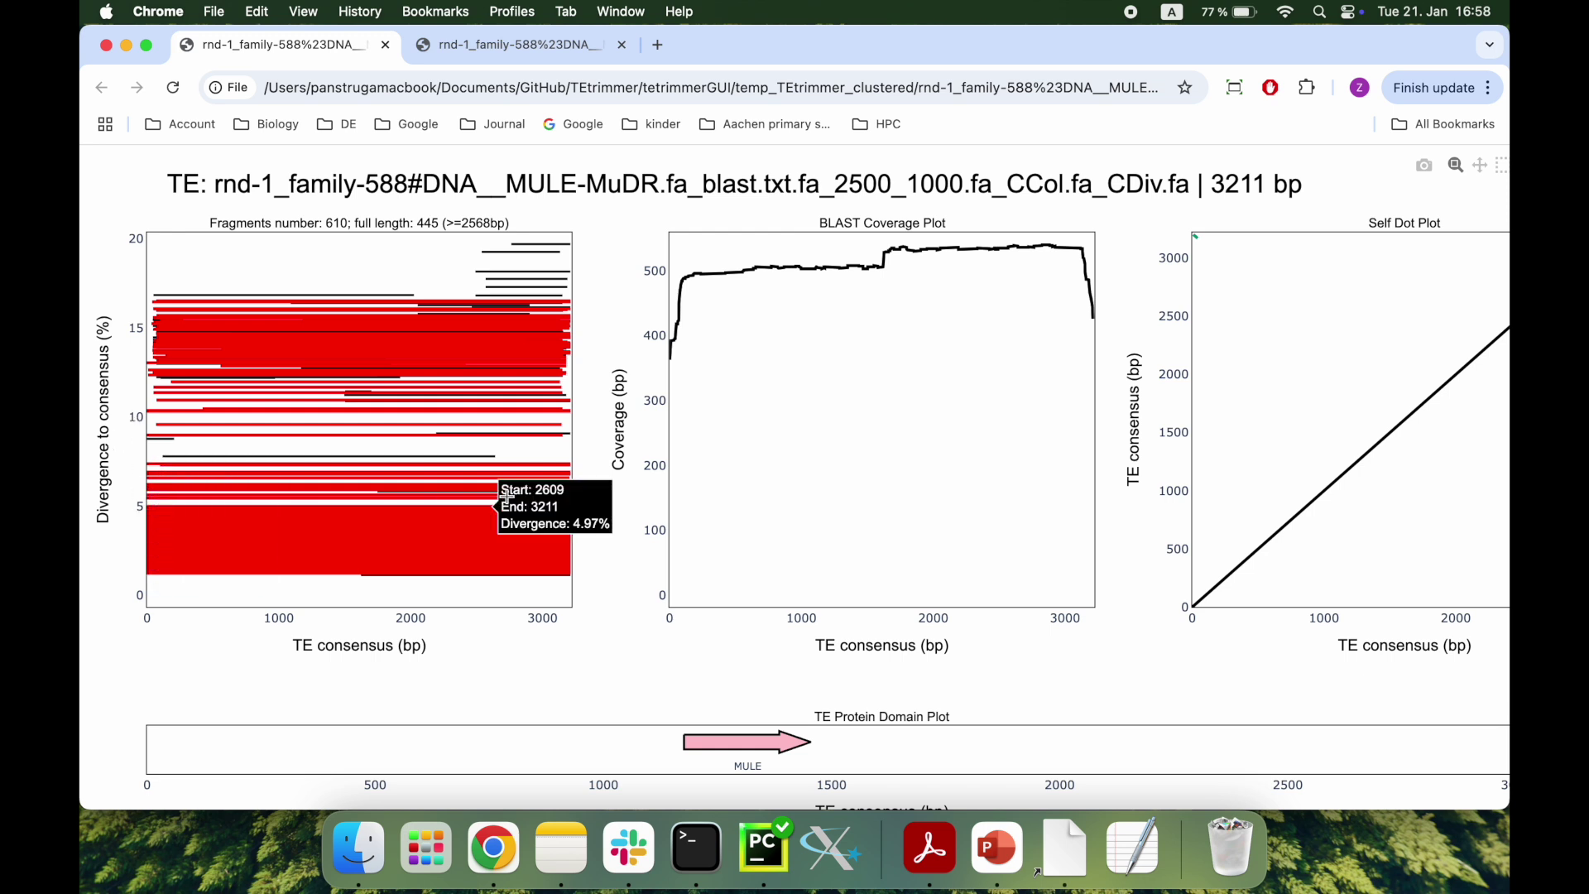
mouse_move(763, 743)
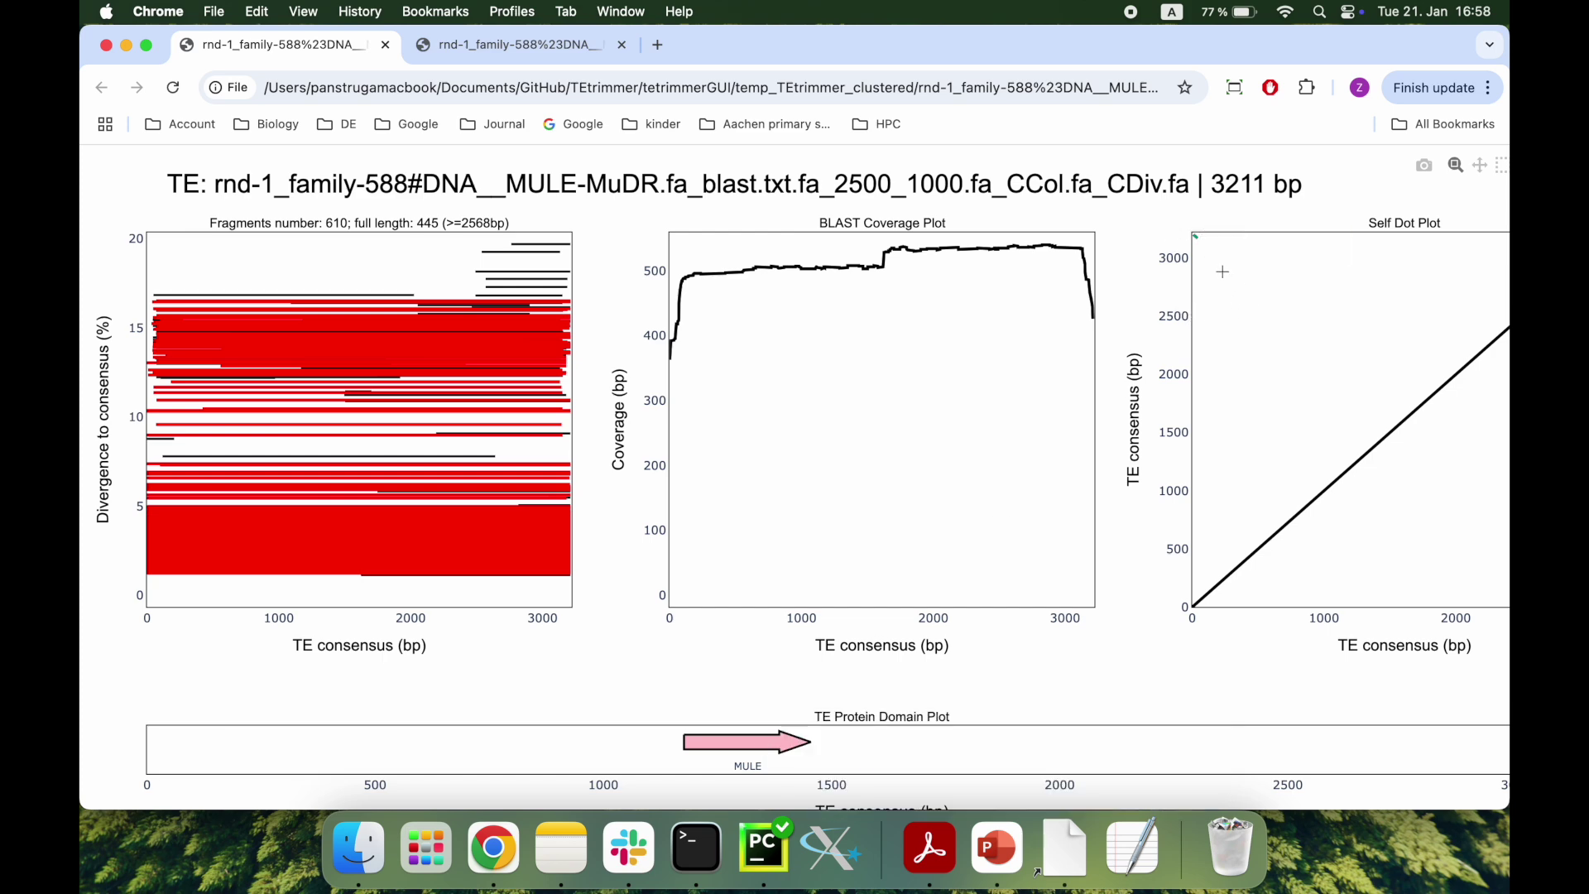
scroll(1210, 305, right, 4)
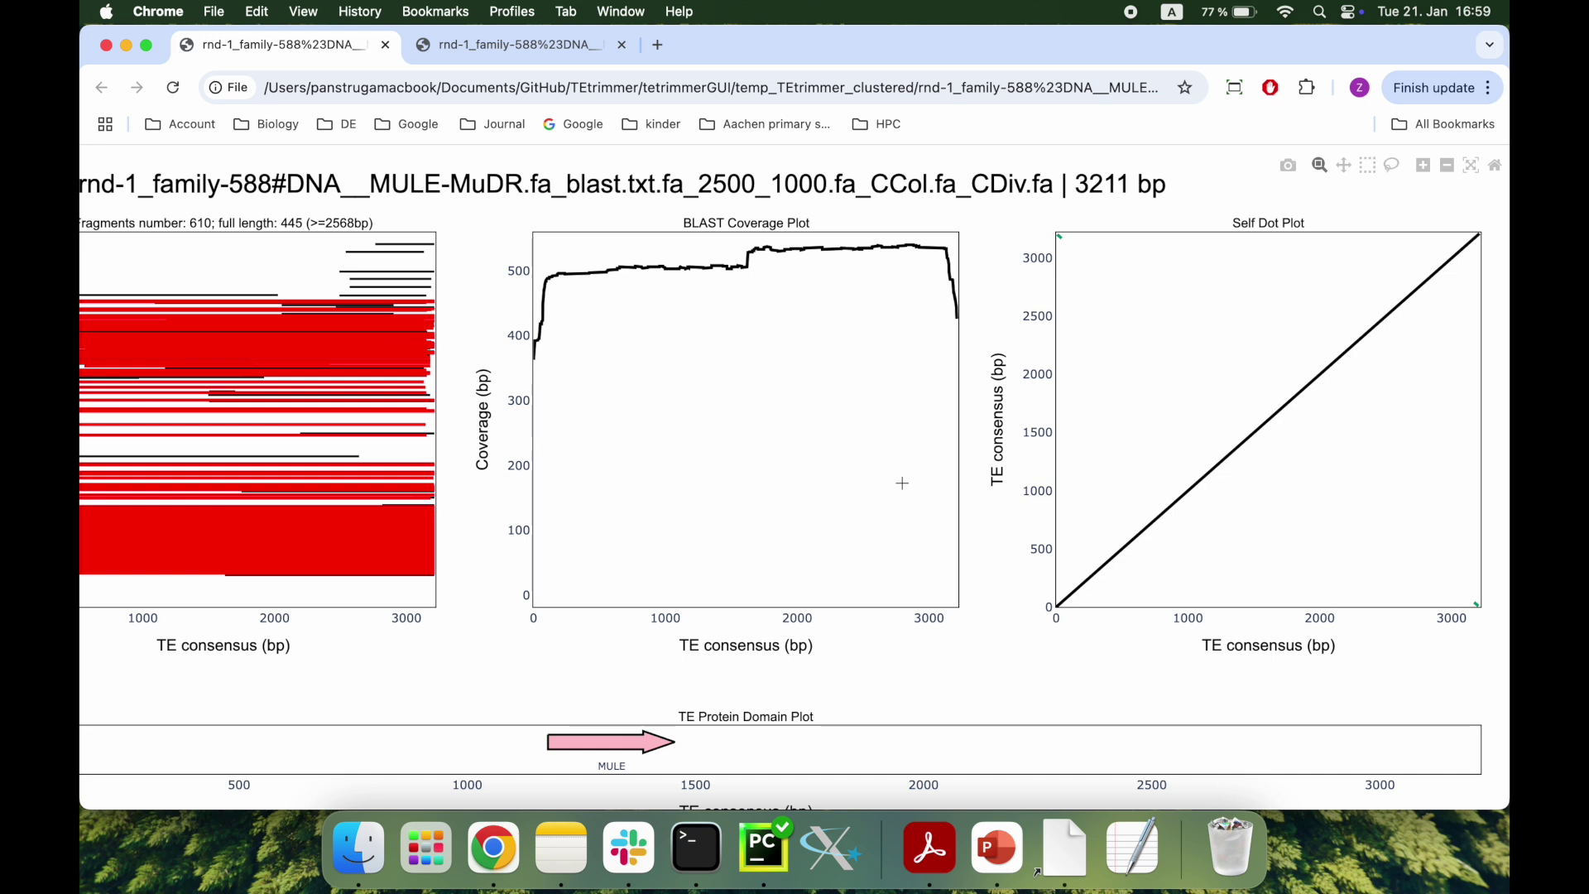
scroll(745, 474, left, 4)
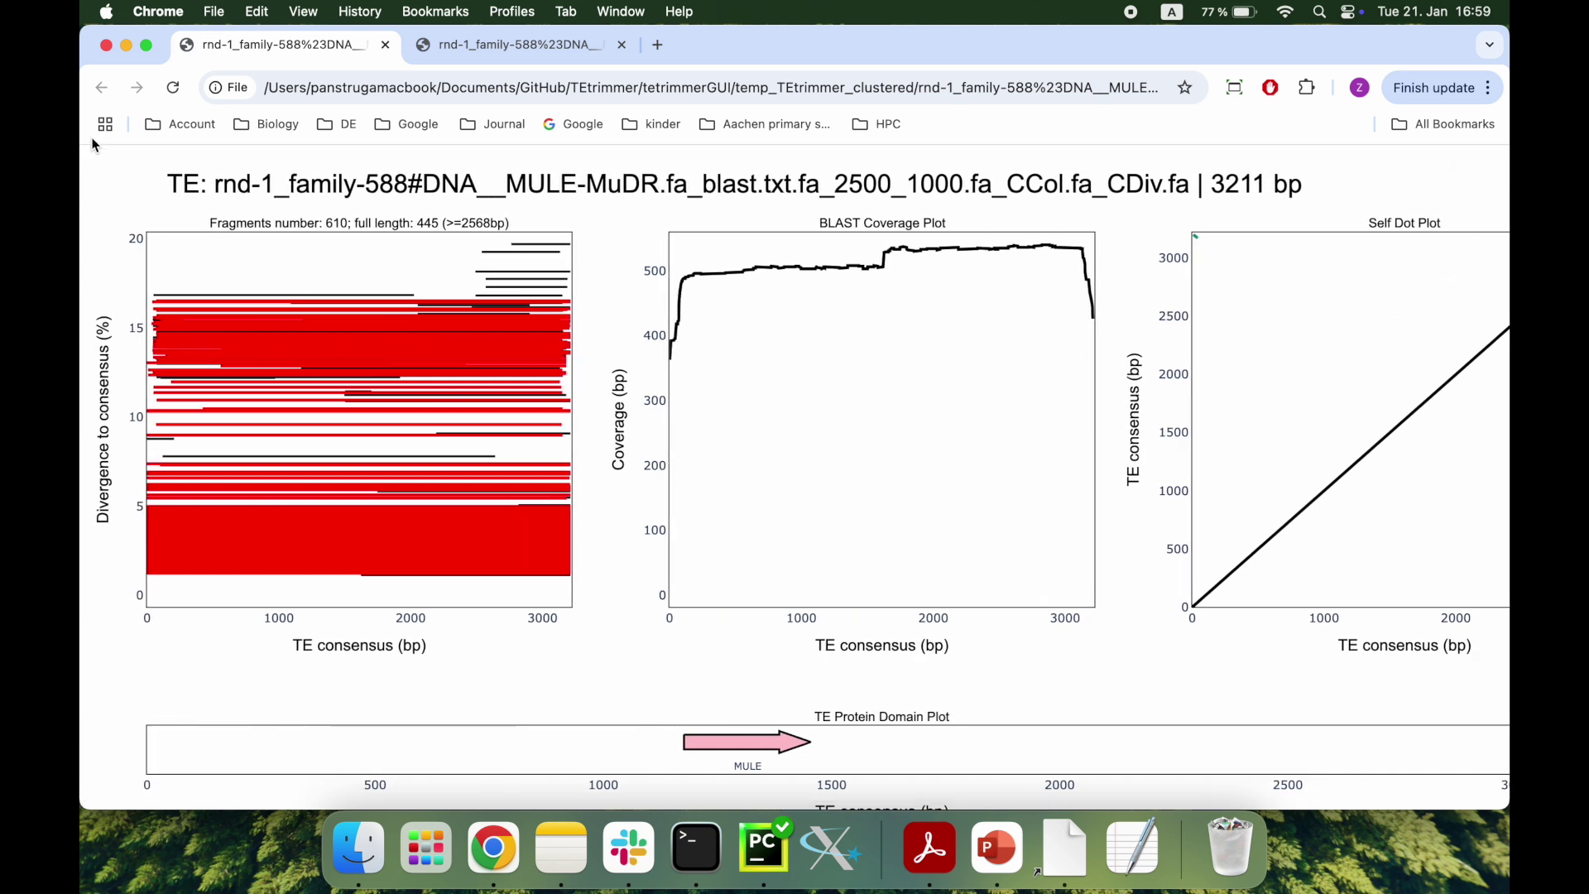
key(ctrl+Tab)
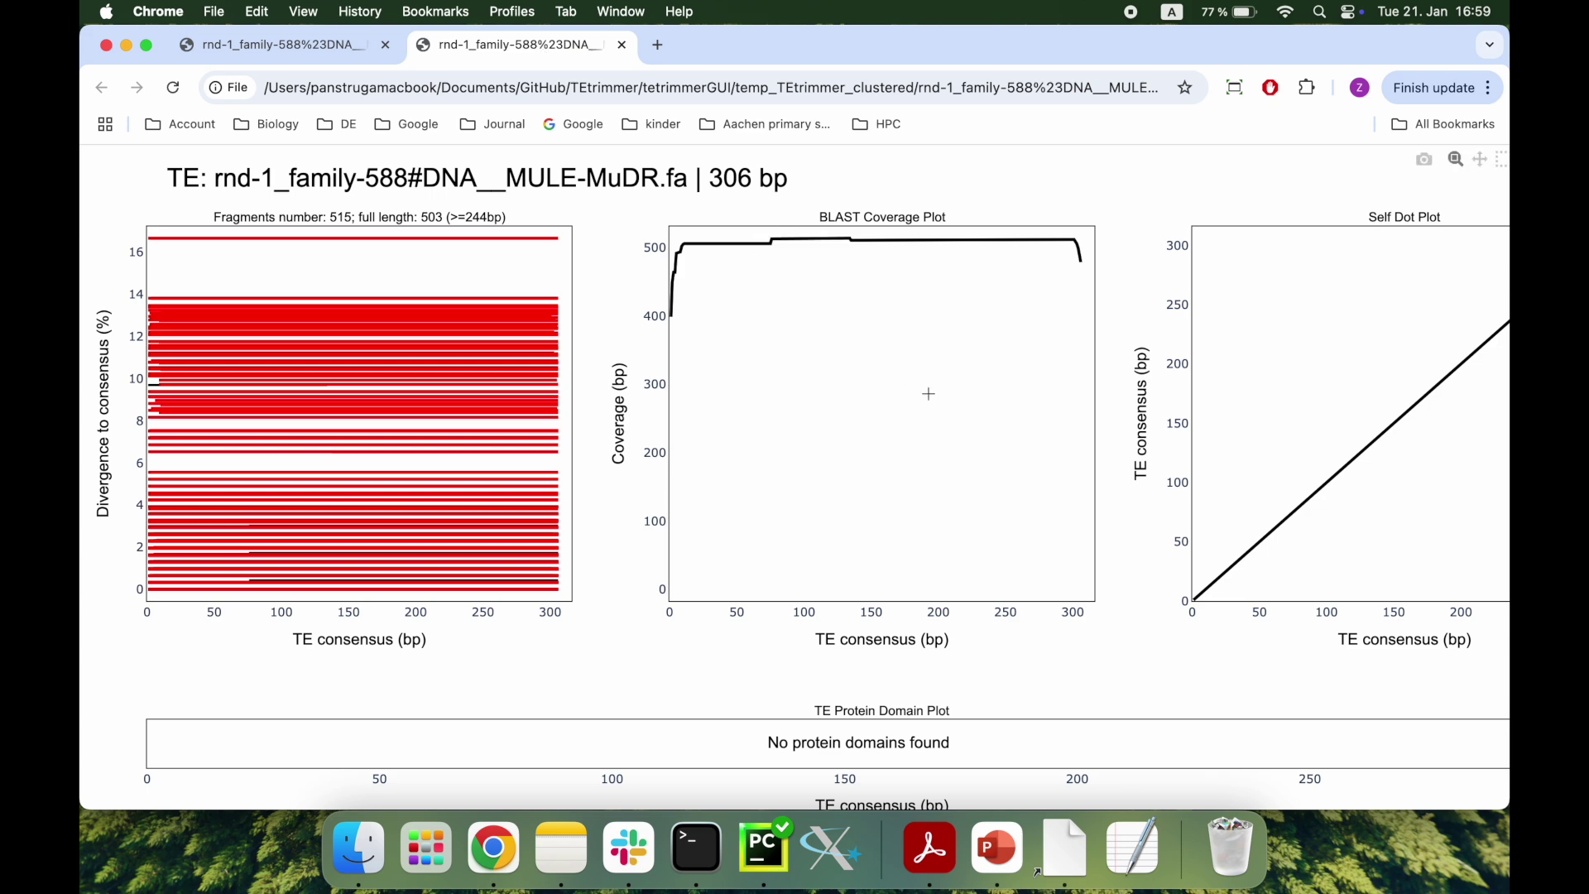
key(ctrl+shift+Tab)
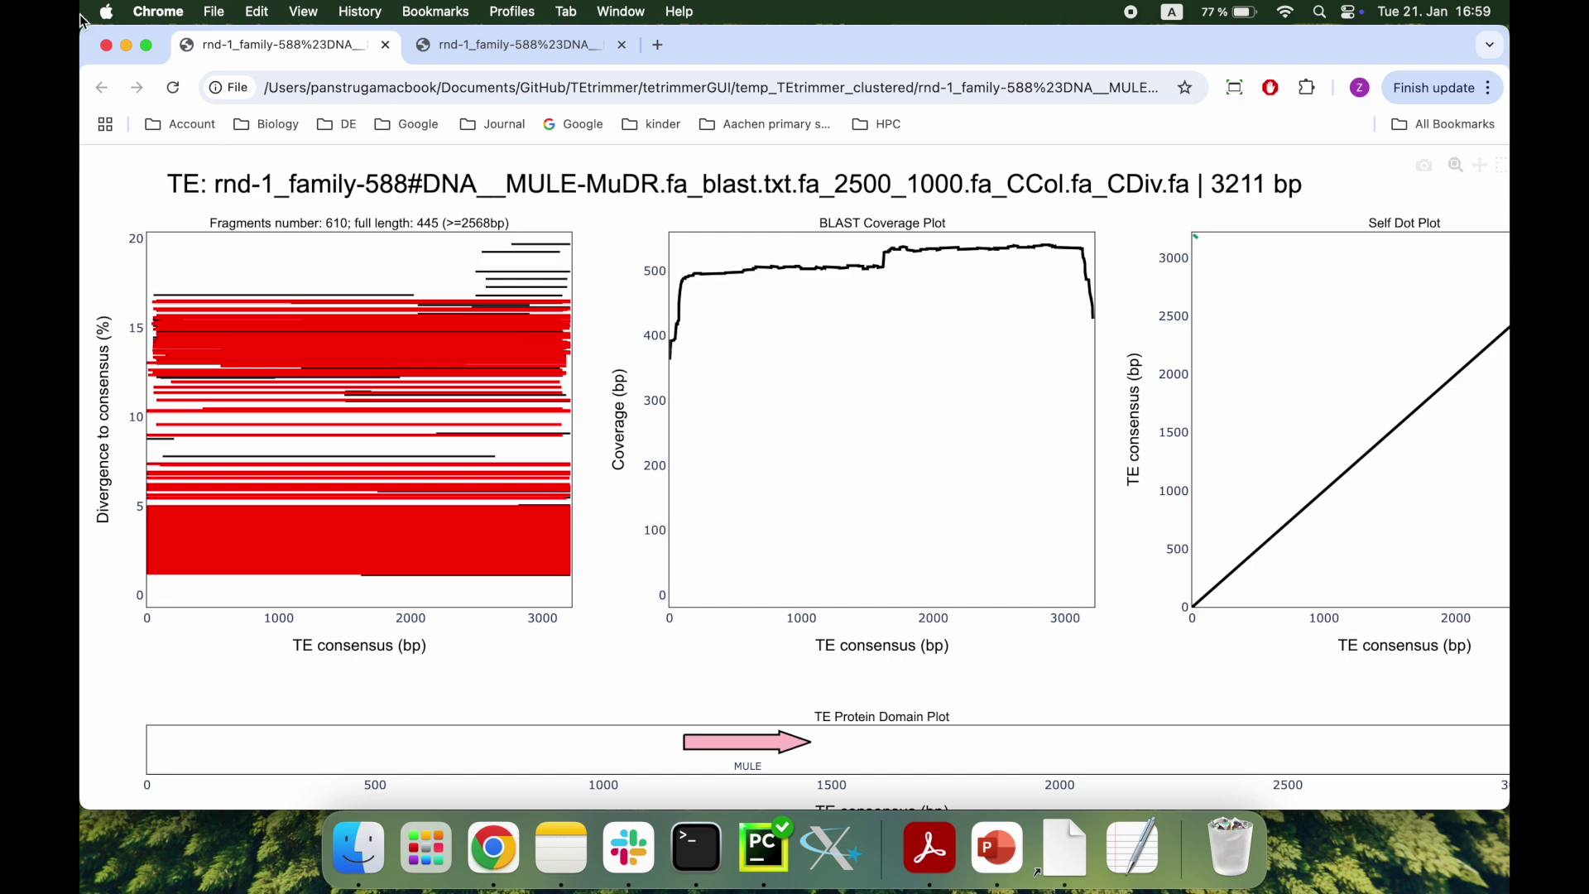
click(107, 46)
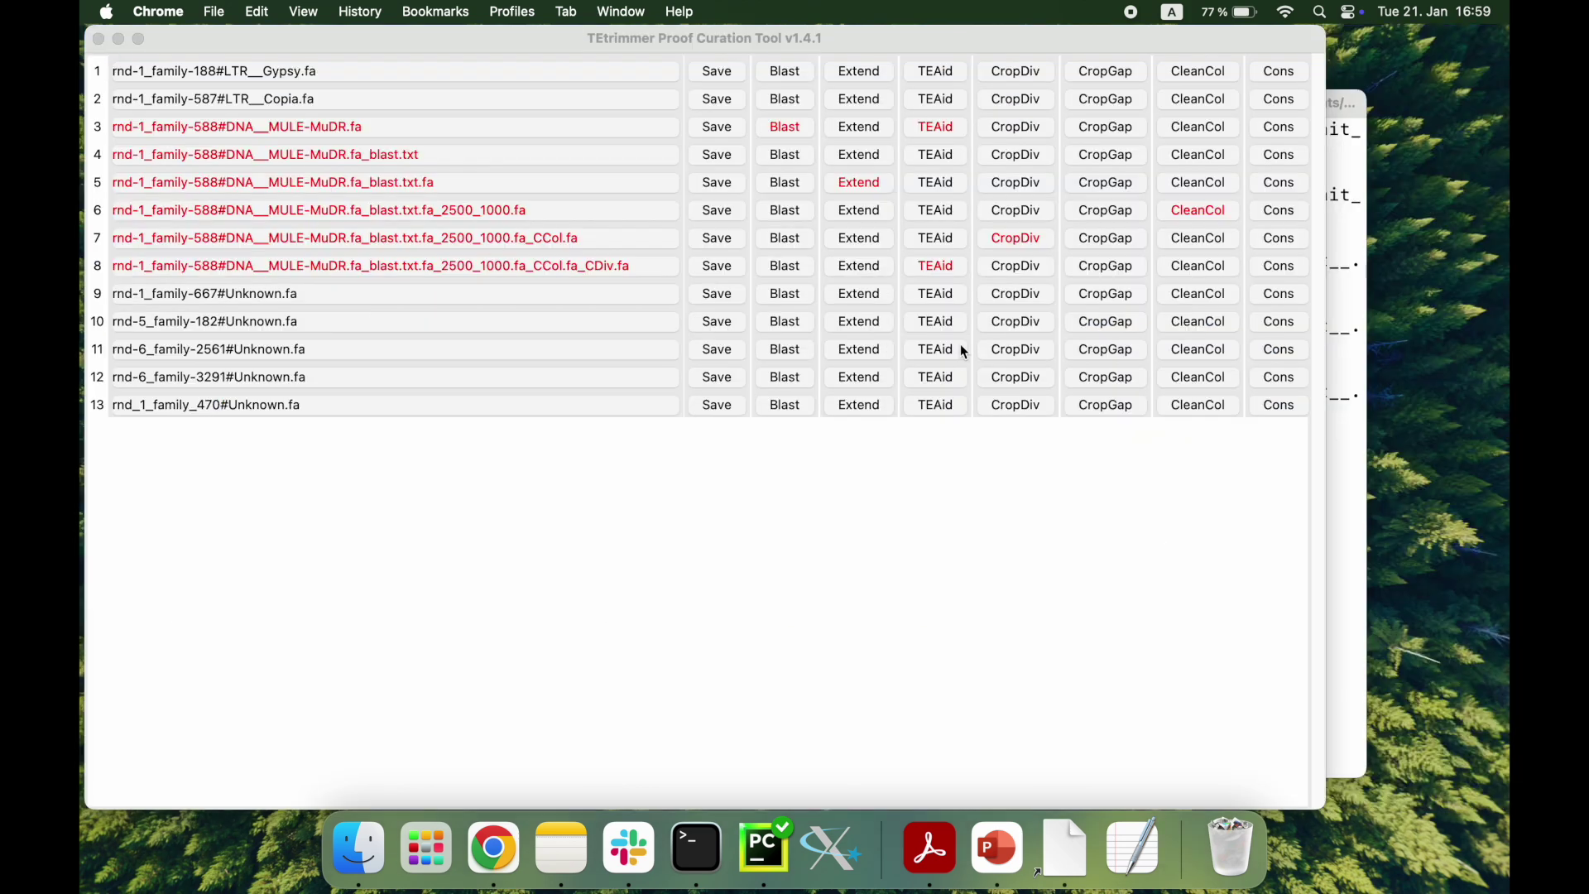
Step: Generate the consensus sequence of the CDiv.fa file and view its alignment overview image in Preview
click(1282, 268)
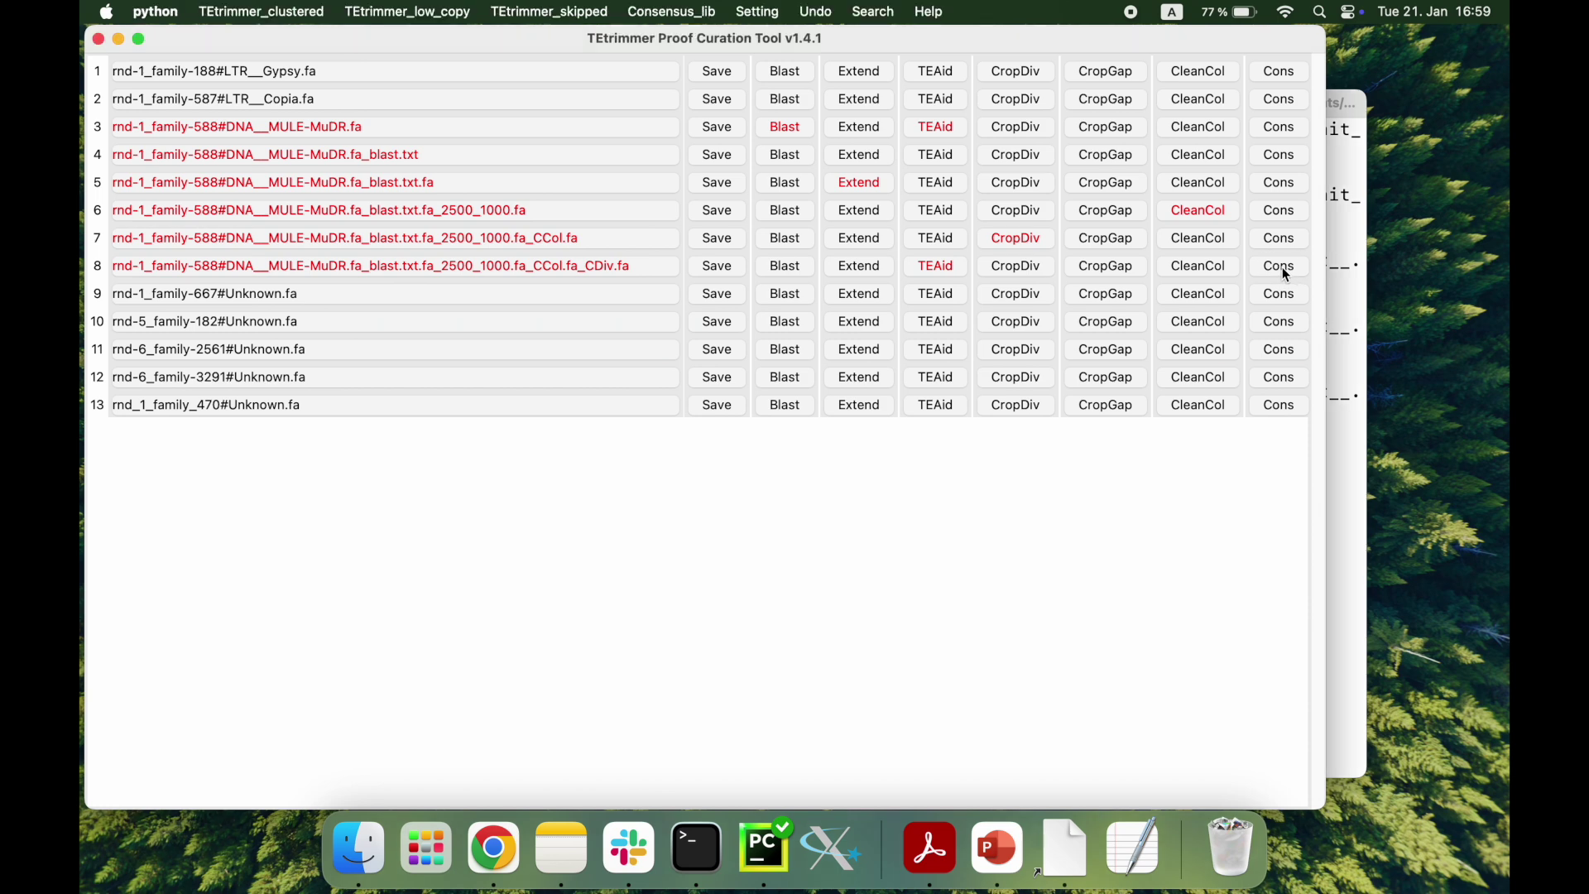
click(1282, 268)
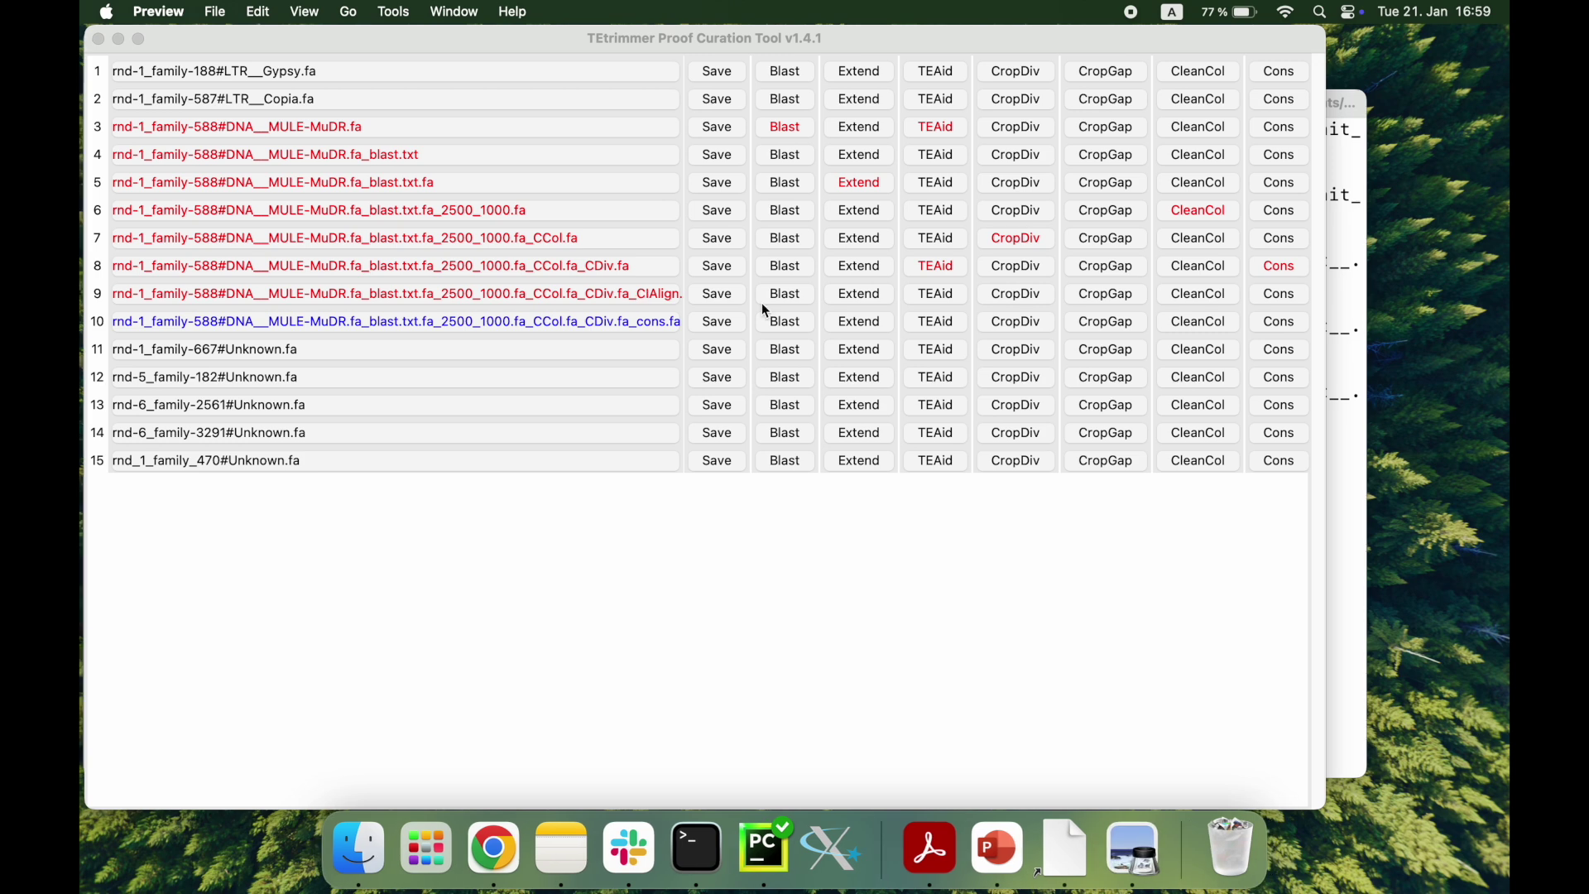
click(1150, 846)
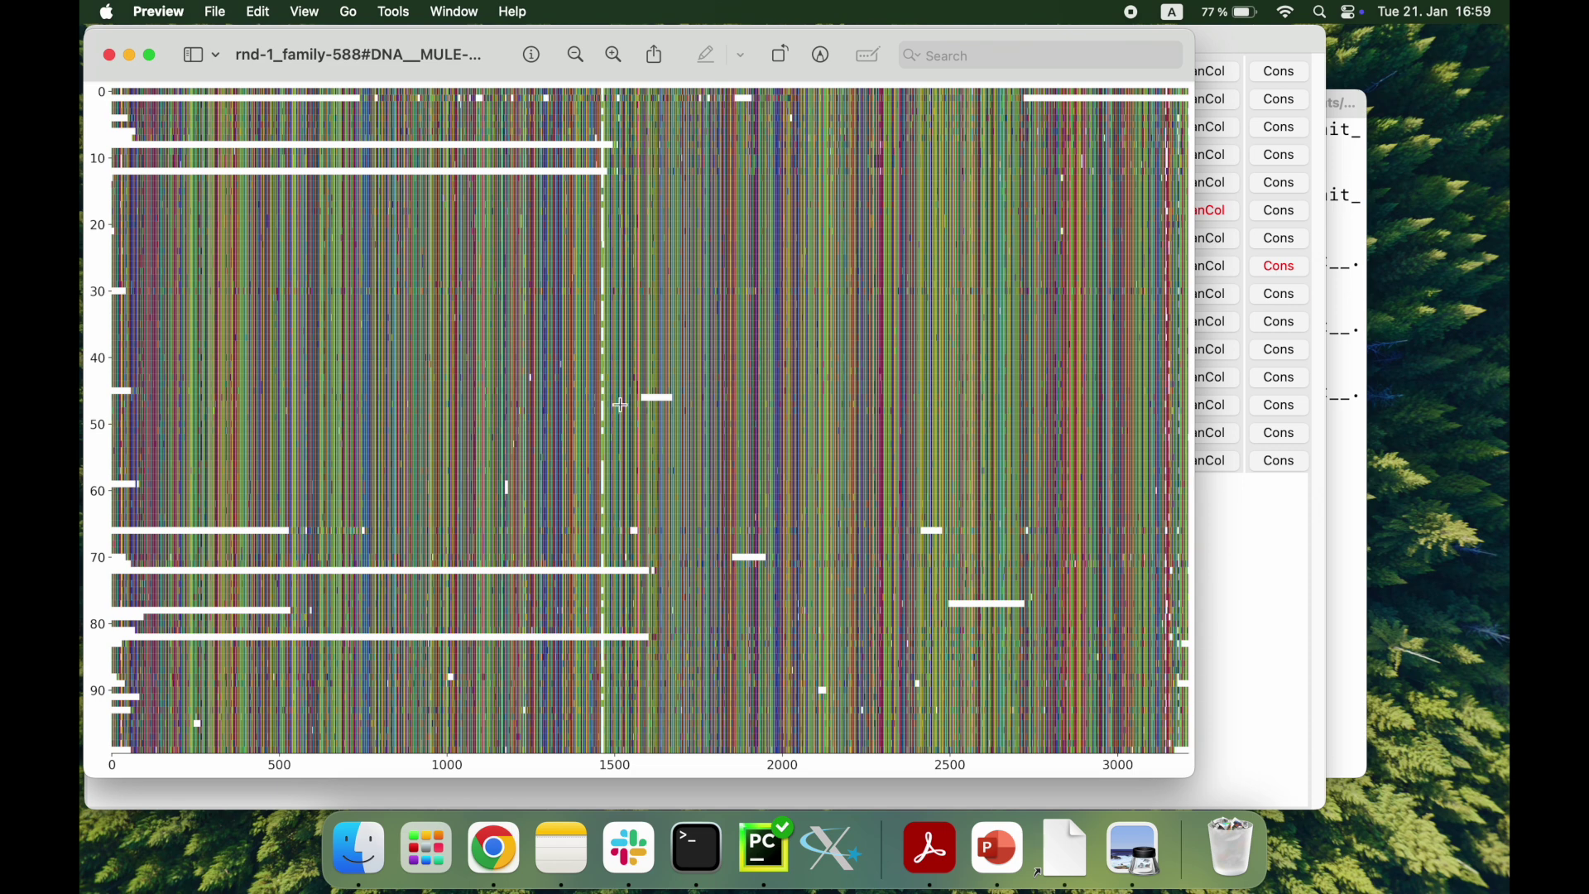
click(109, 55)
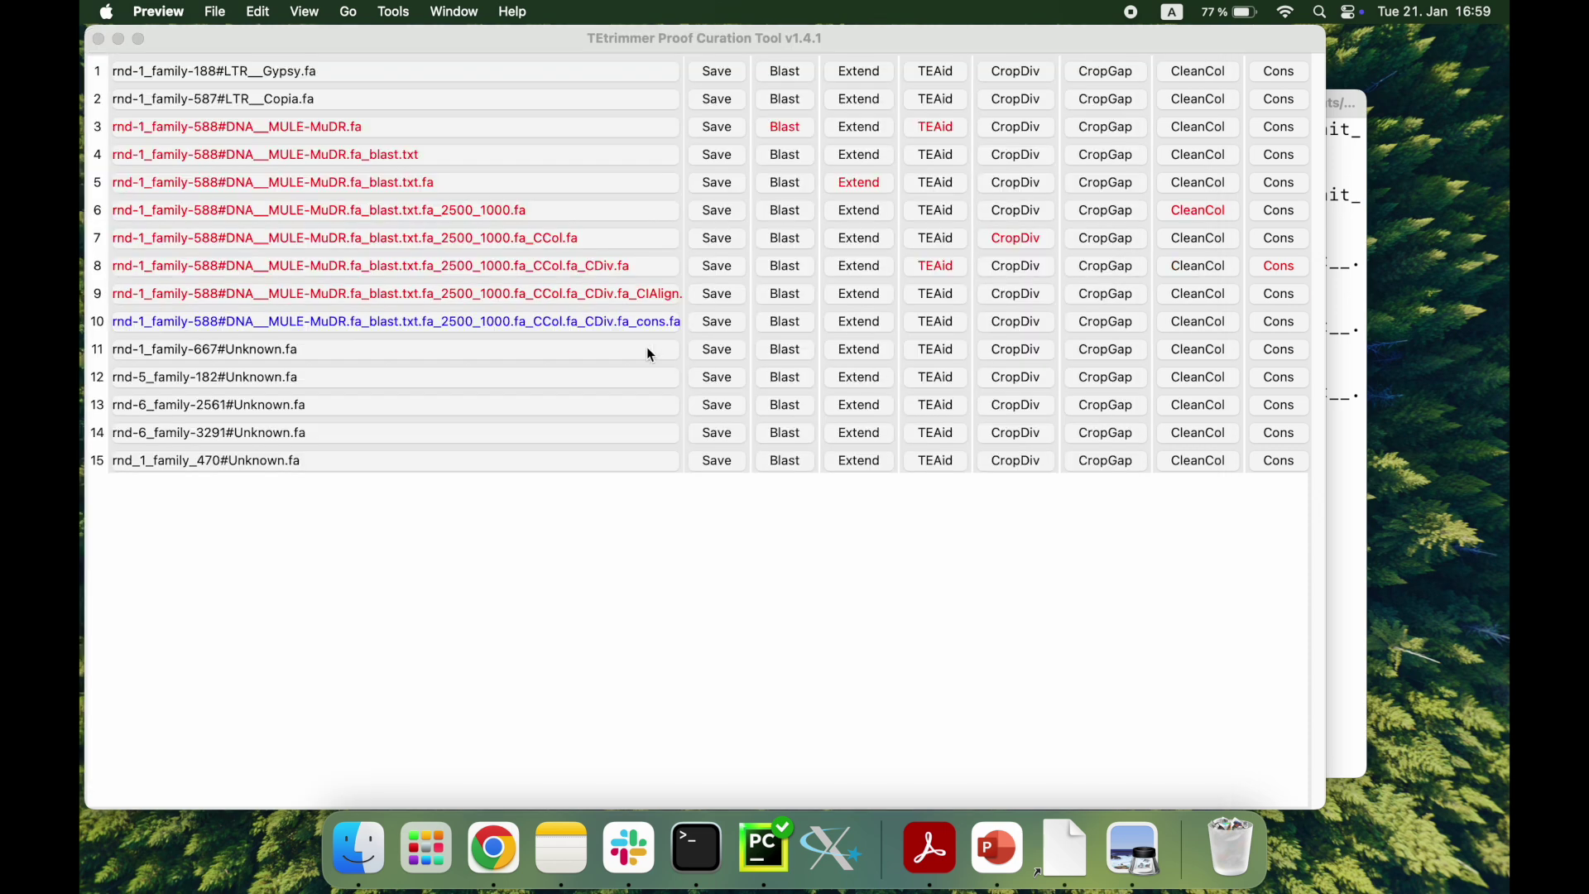
Step: Inspect the generated CDiv.fa_cons.fa consensus sequence in AliView, close it, and widen the tool window to fit the full file names
click(628, 326)
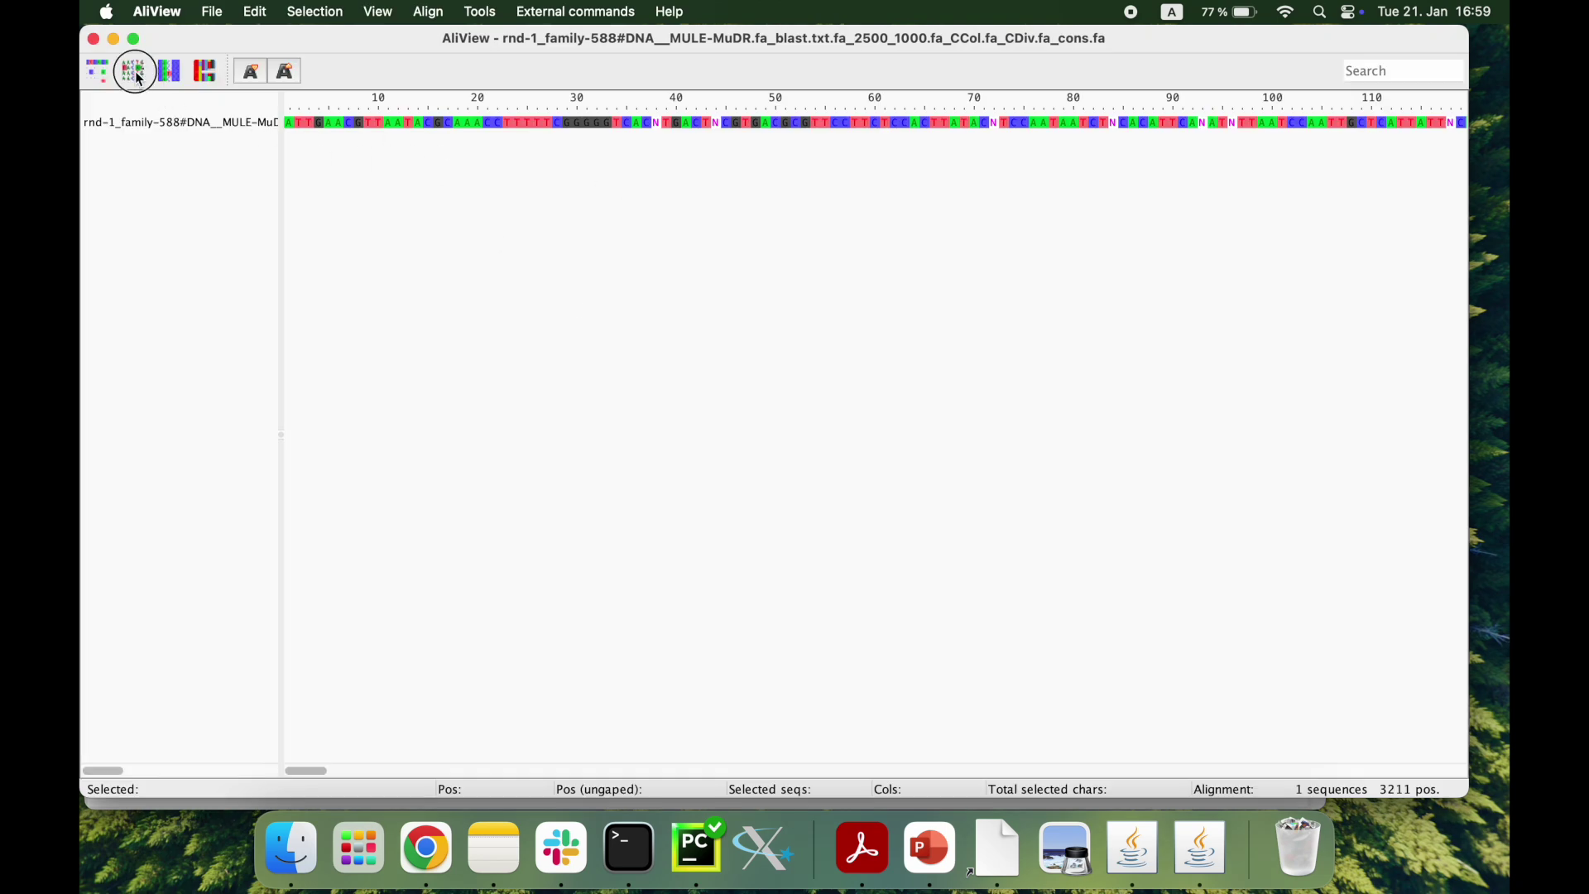
click(138, 76)
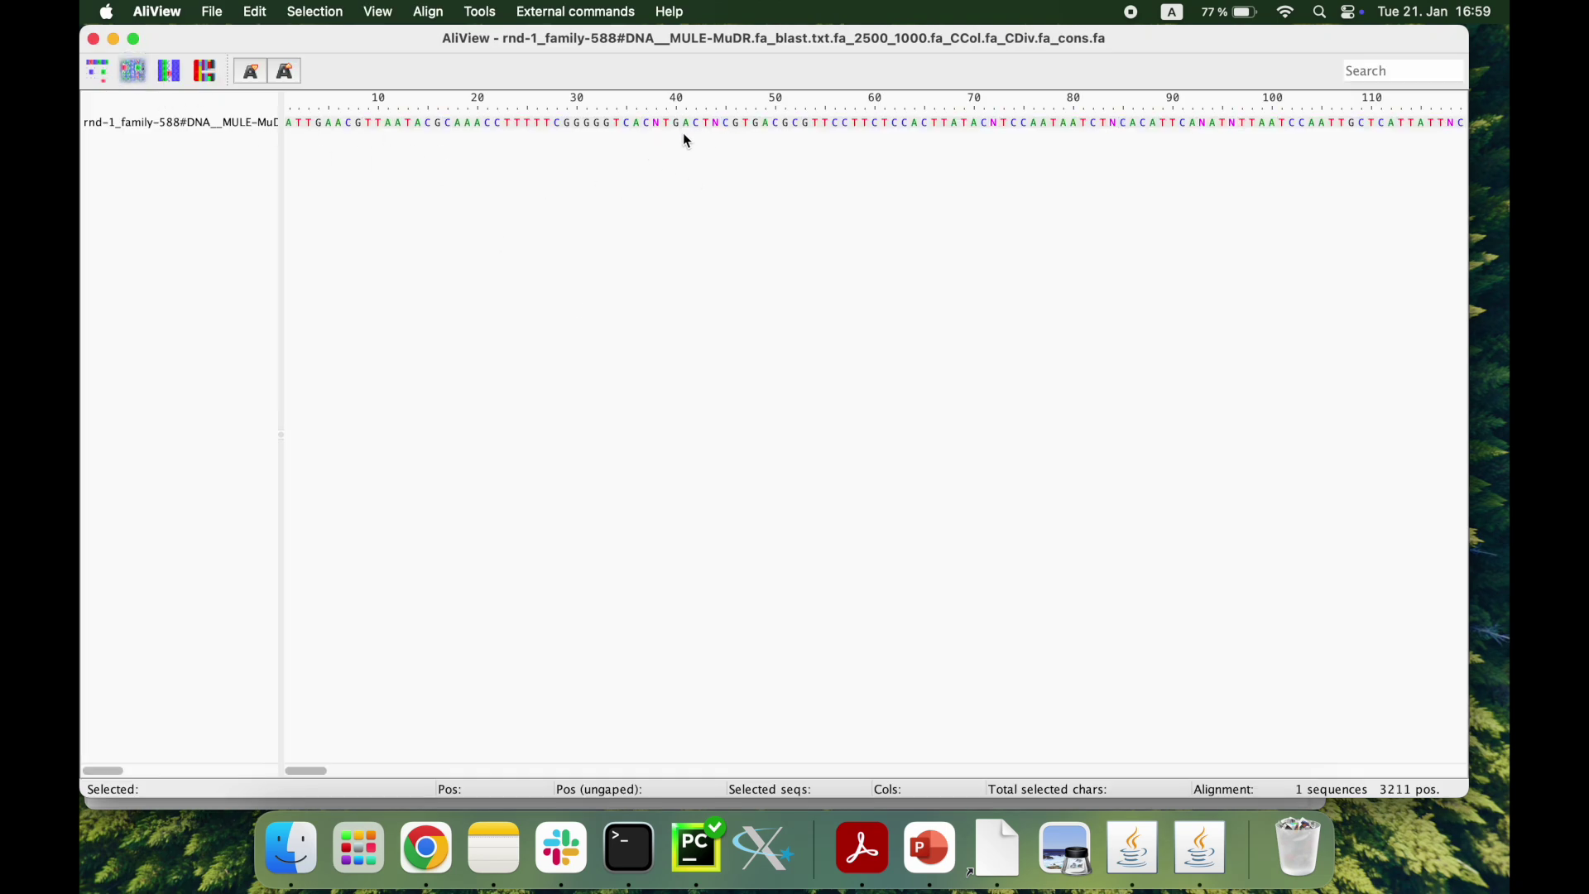
click(134, 71)
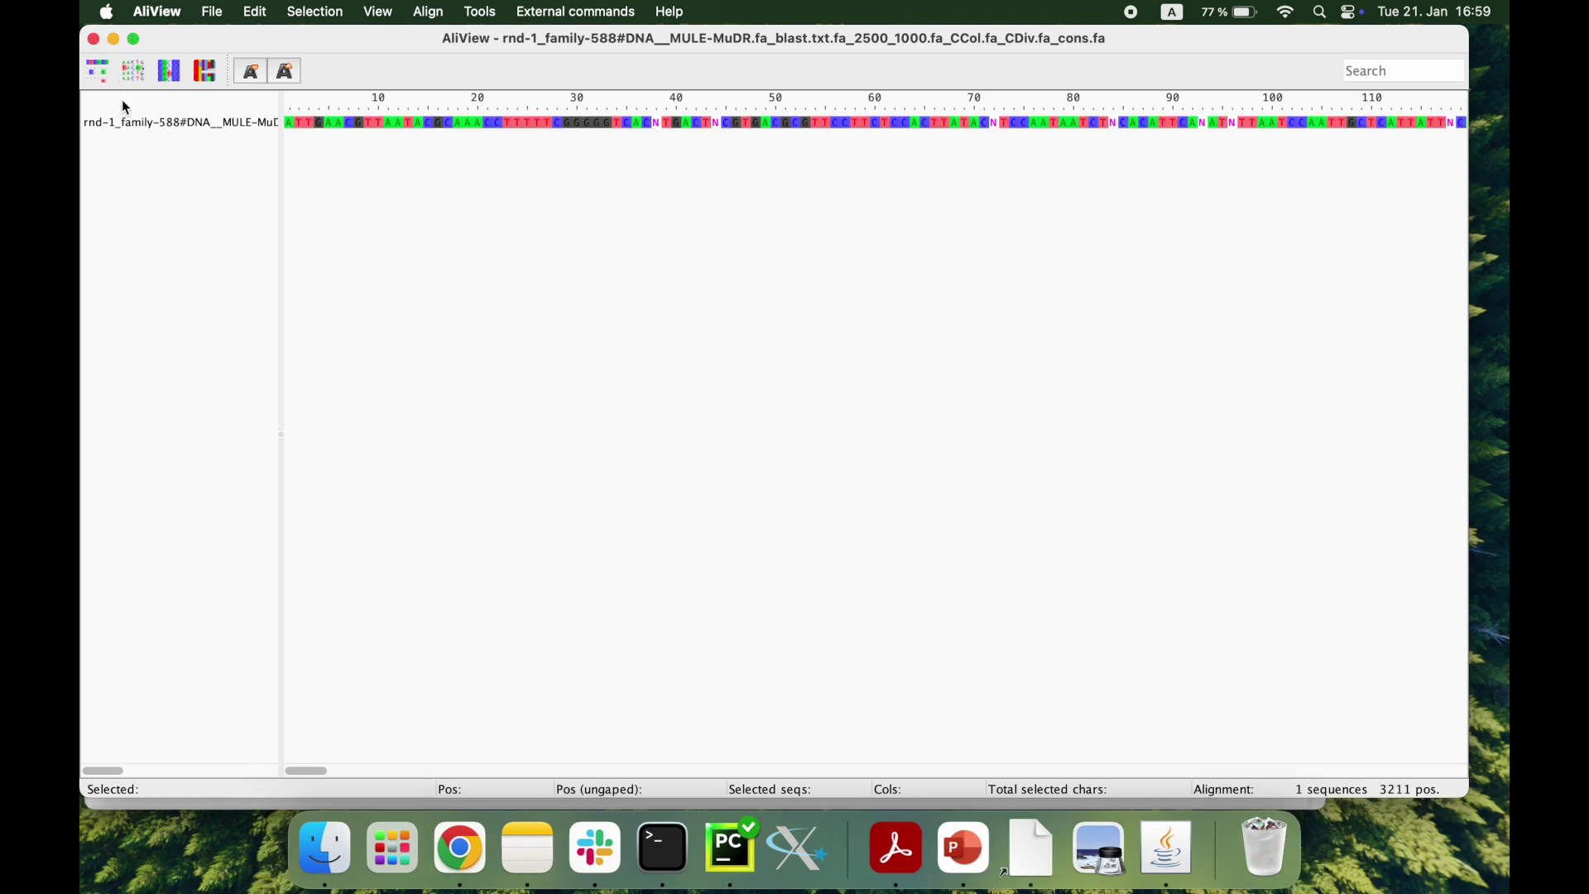
click(94, 39)
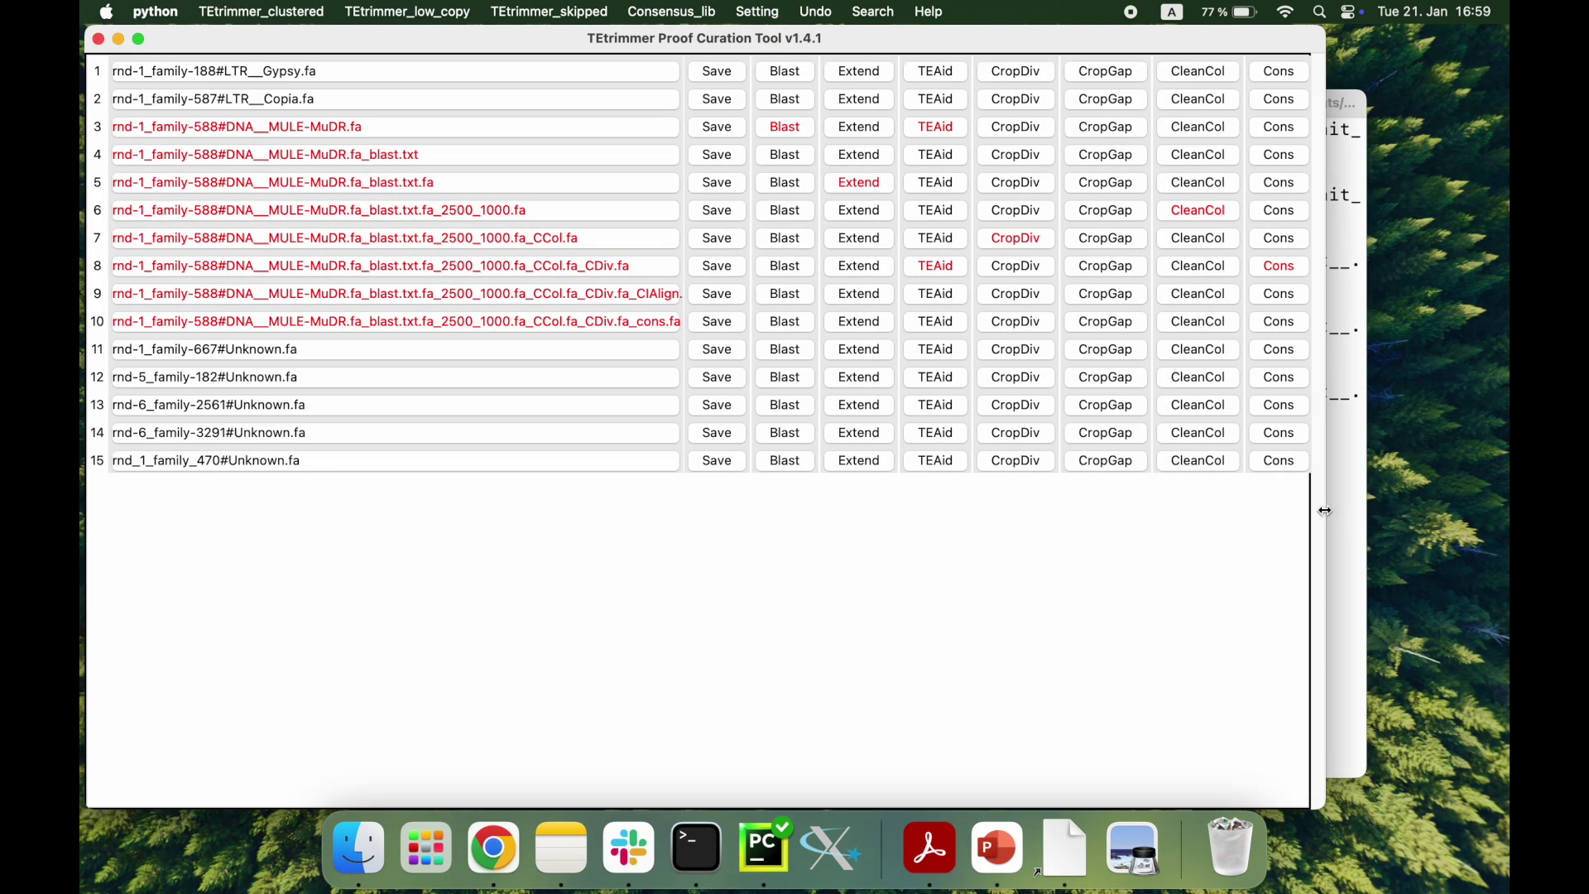
drag(1324, 507, 1422, 494)
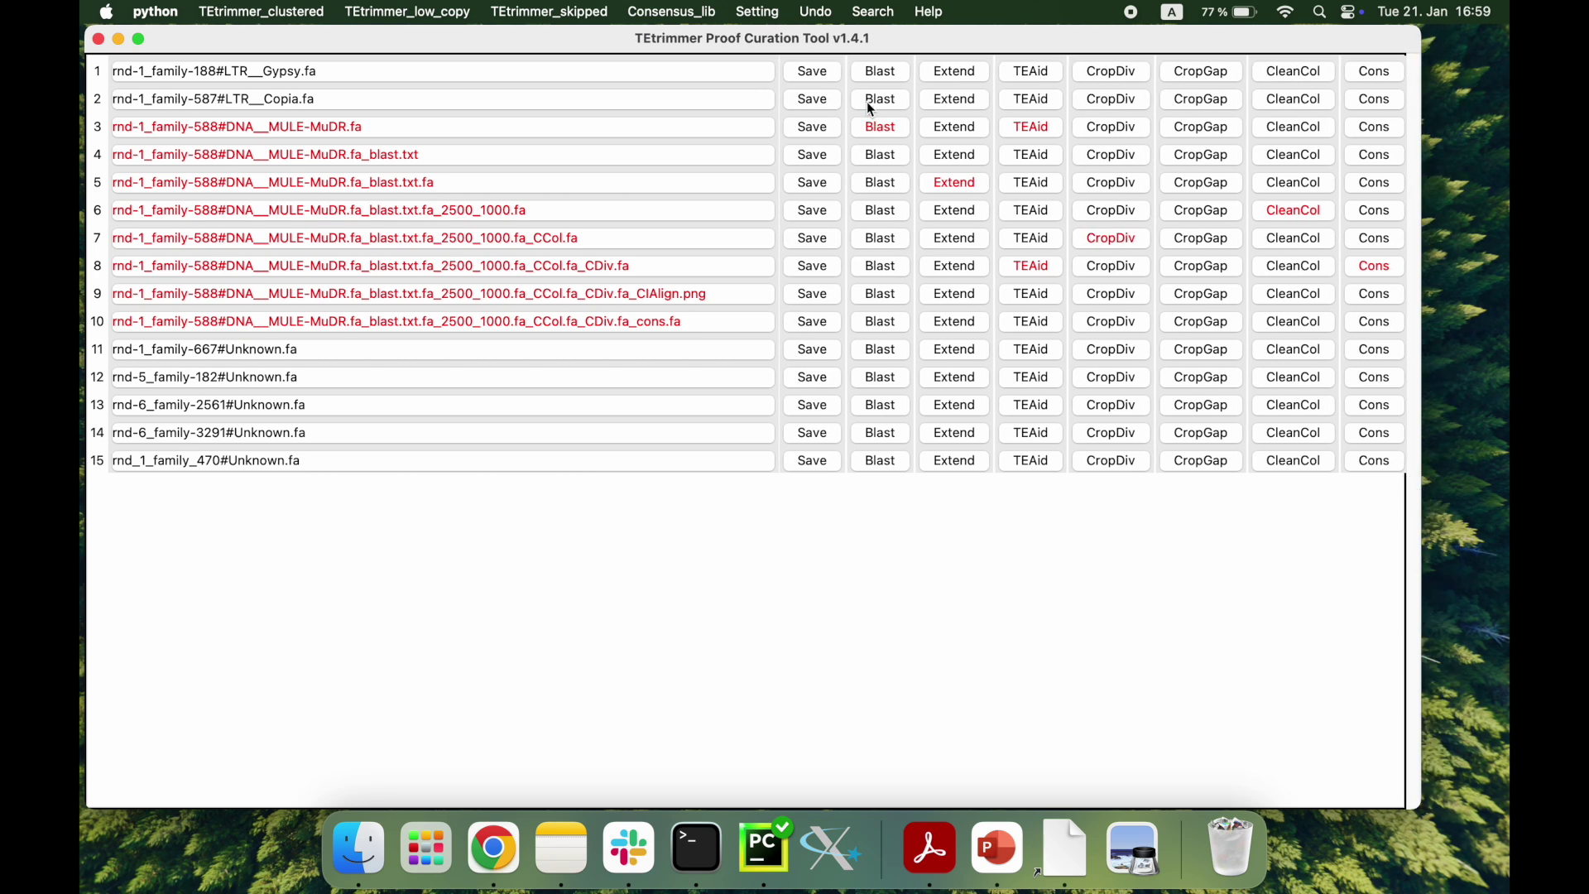
Step: Review the consensus, BLAST, cropping and column-cleaning function parameters and save them
click(763, 11)
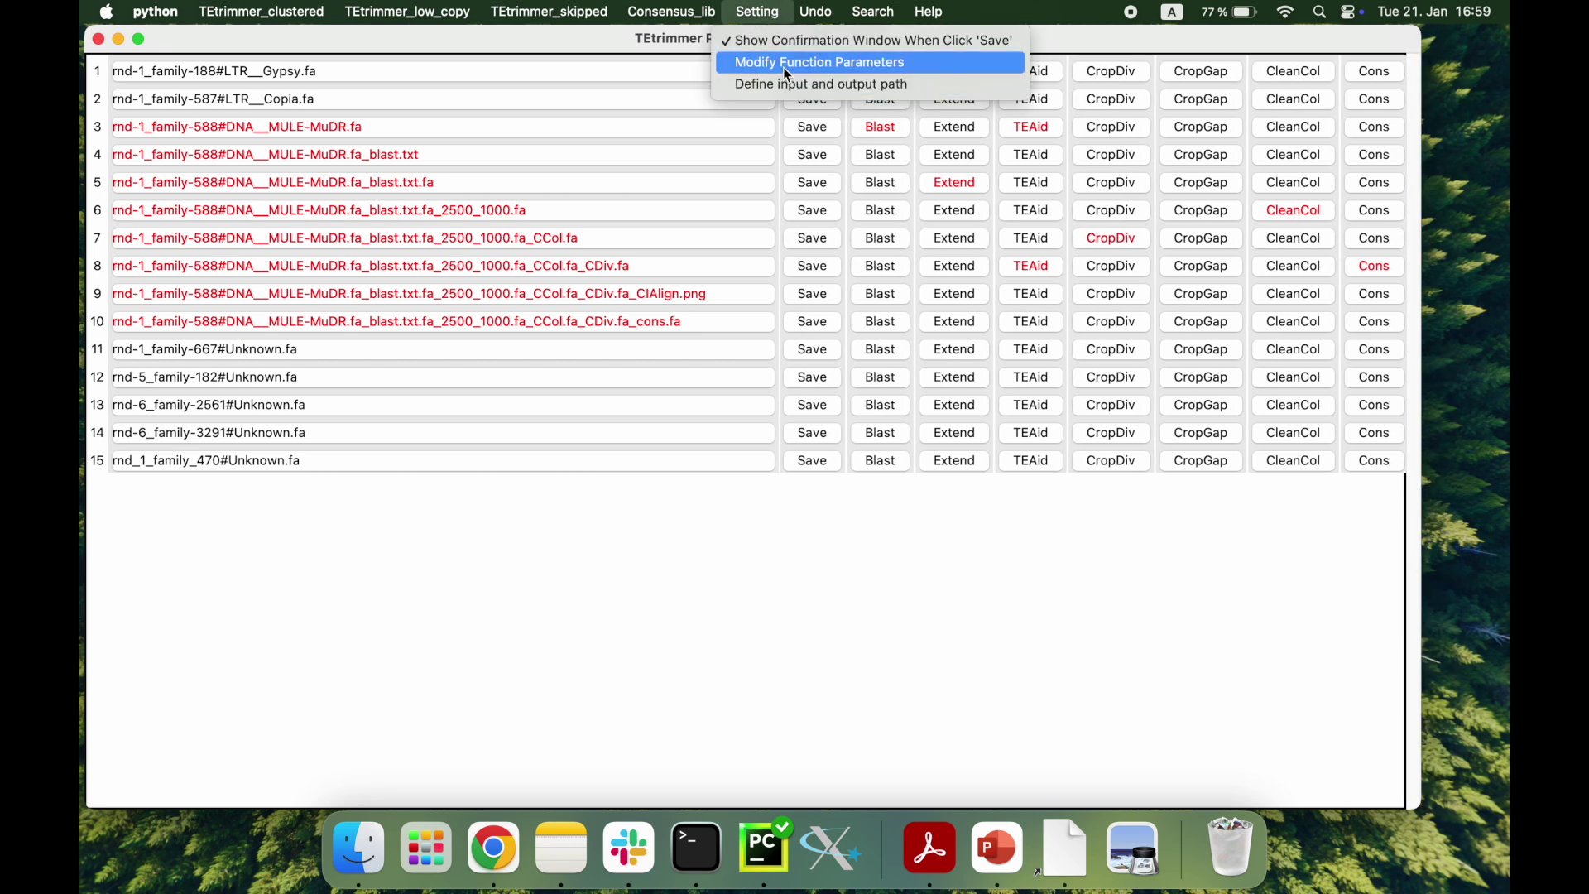
click(782, 66)
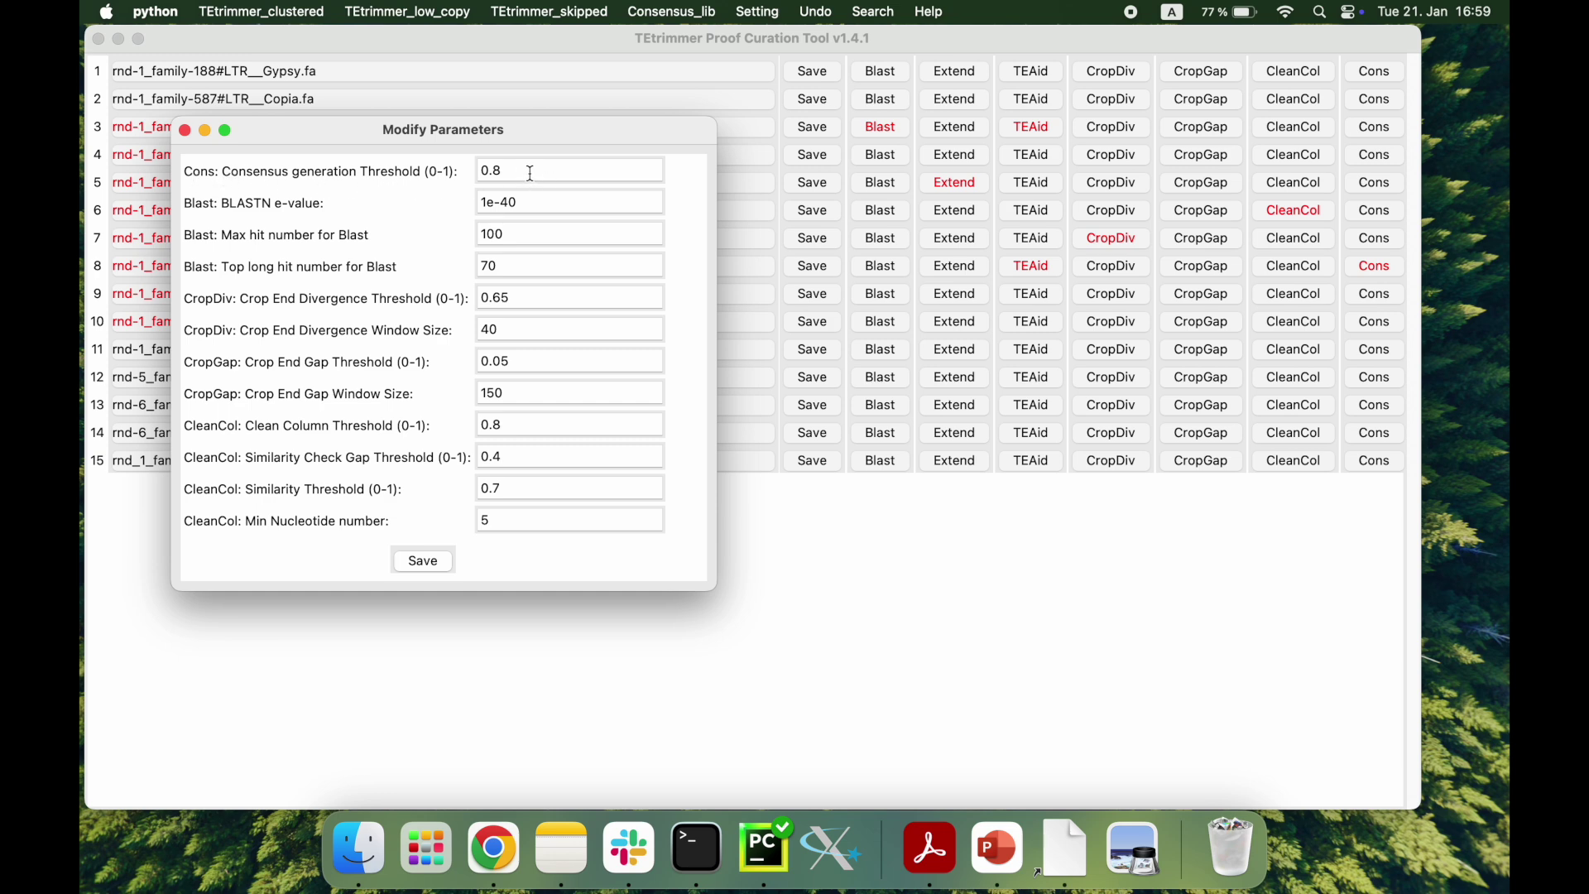
click(423, 563)
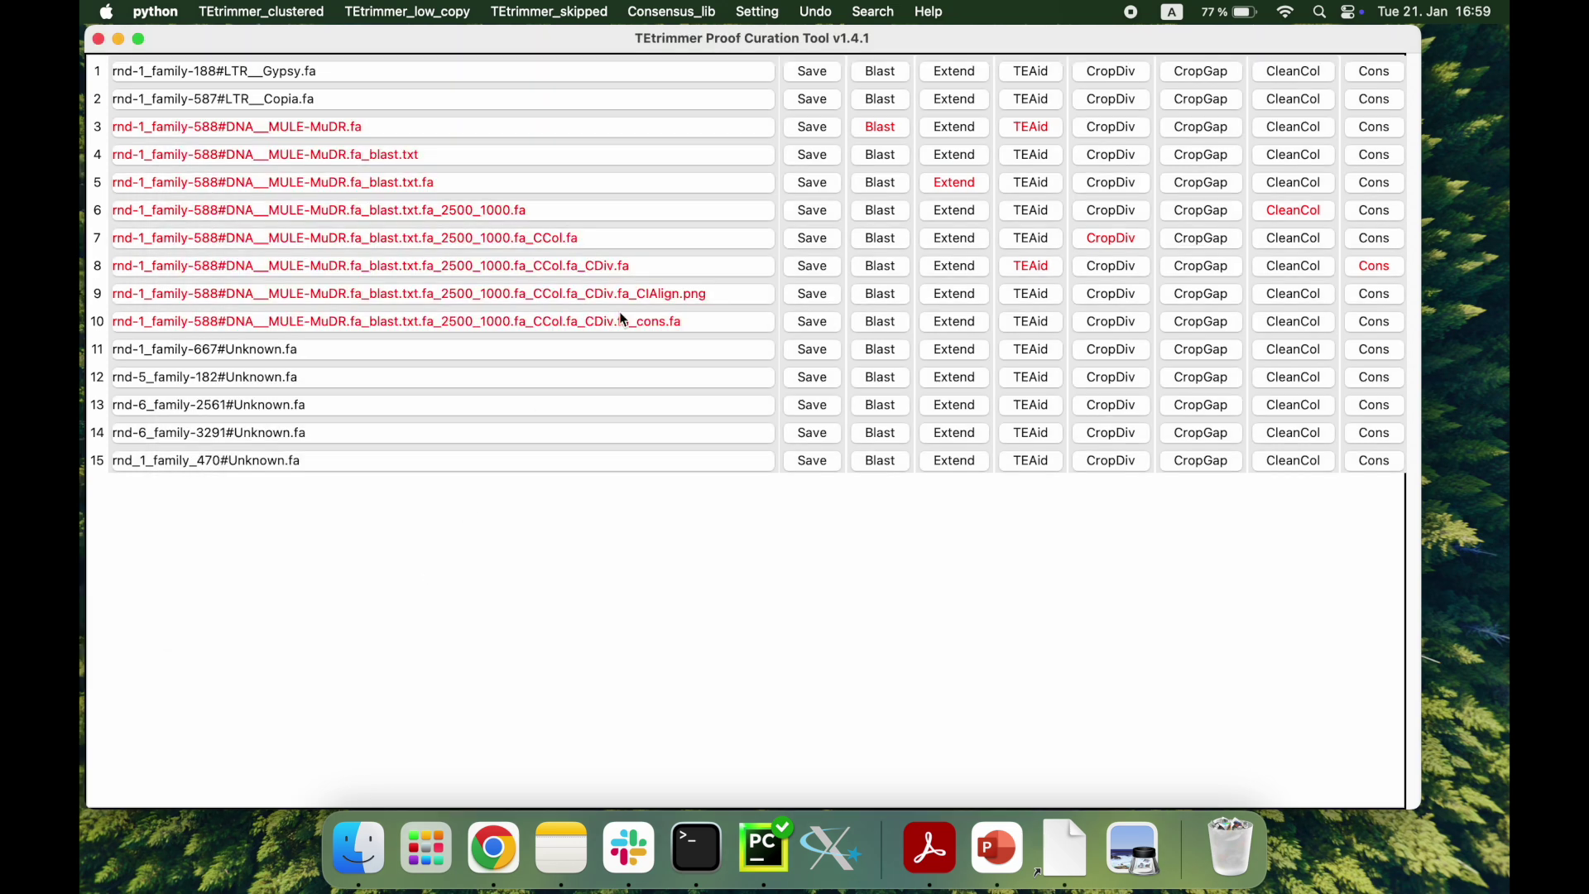
Step: Copy the generated CDiv.fa_cons.fa consensus and its CDiv.fa alignment of rnd-1_family-588 to the Consensus_lib_saved folder
click(814, 322)
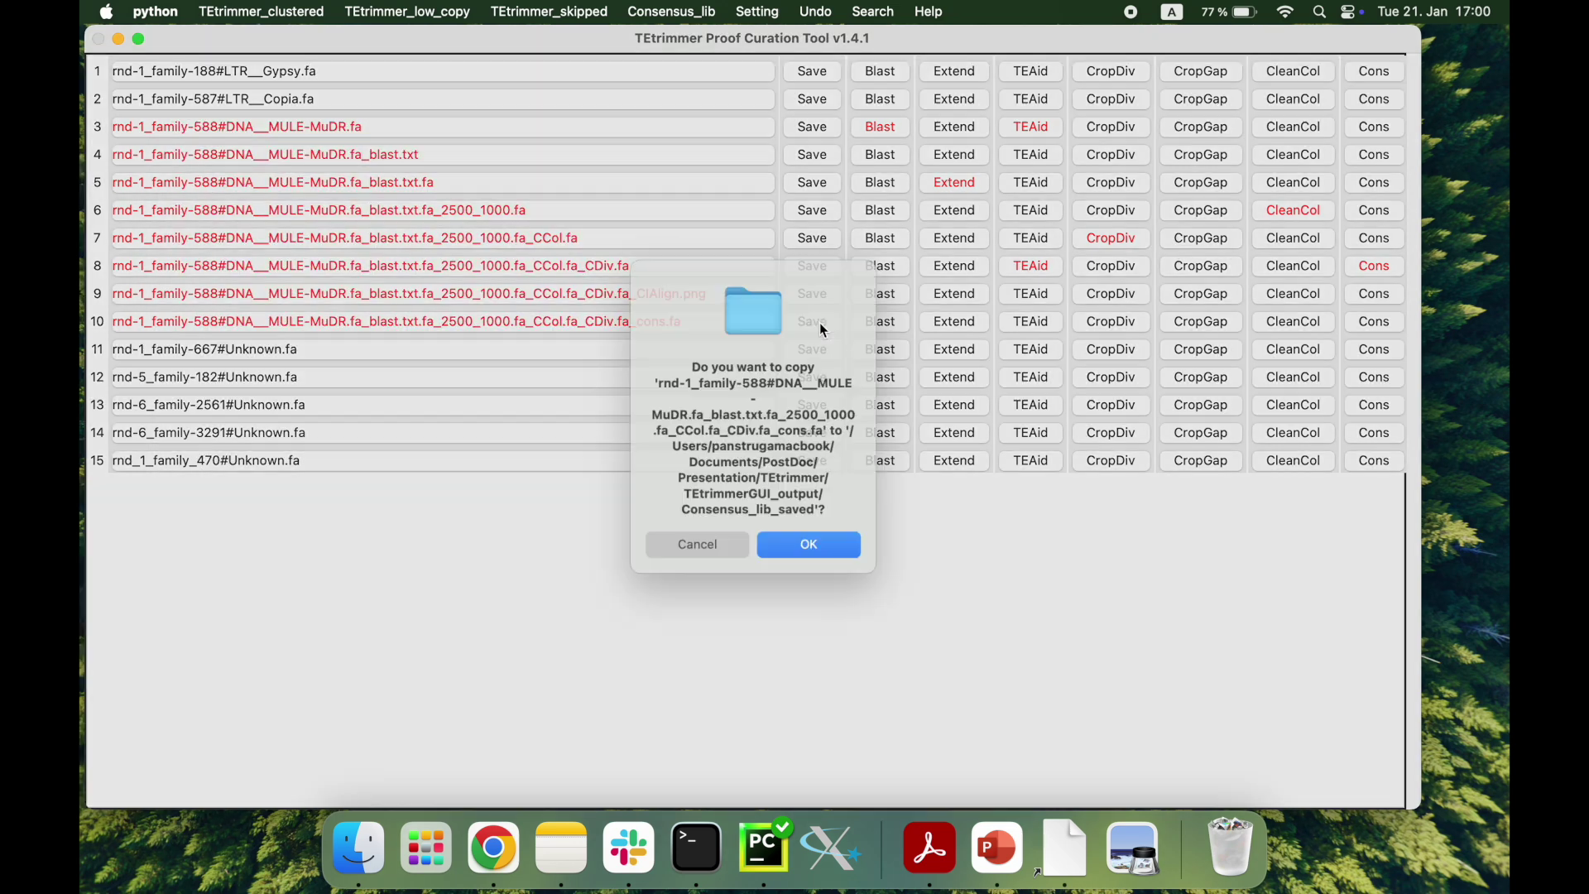
click(831, 561)
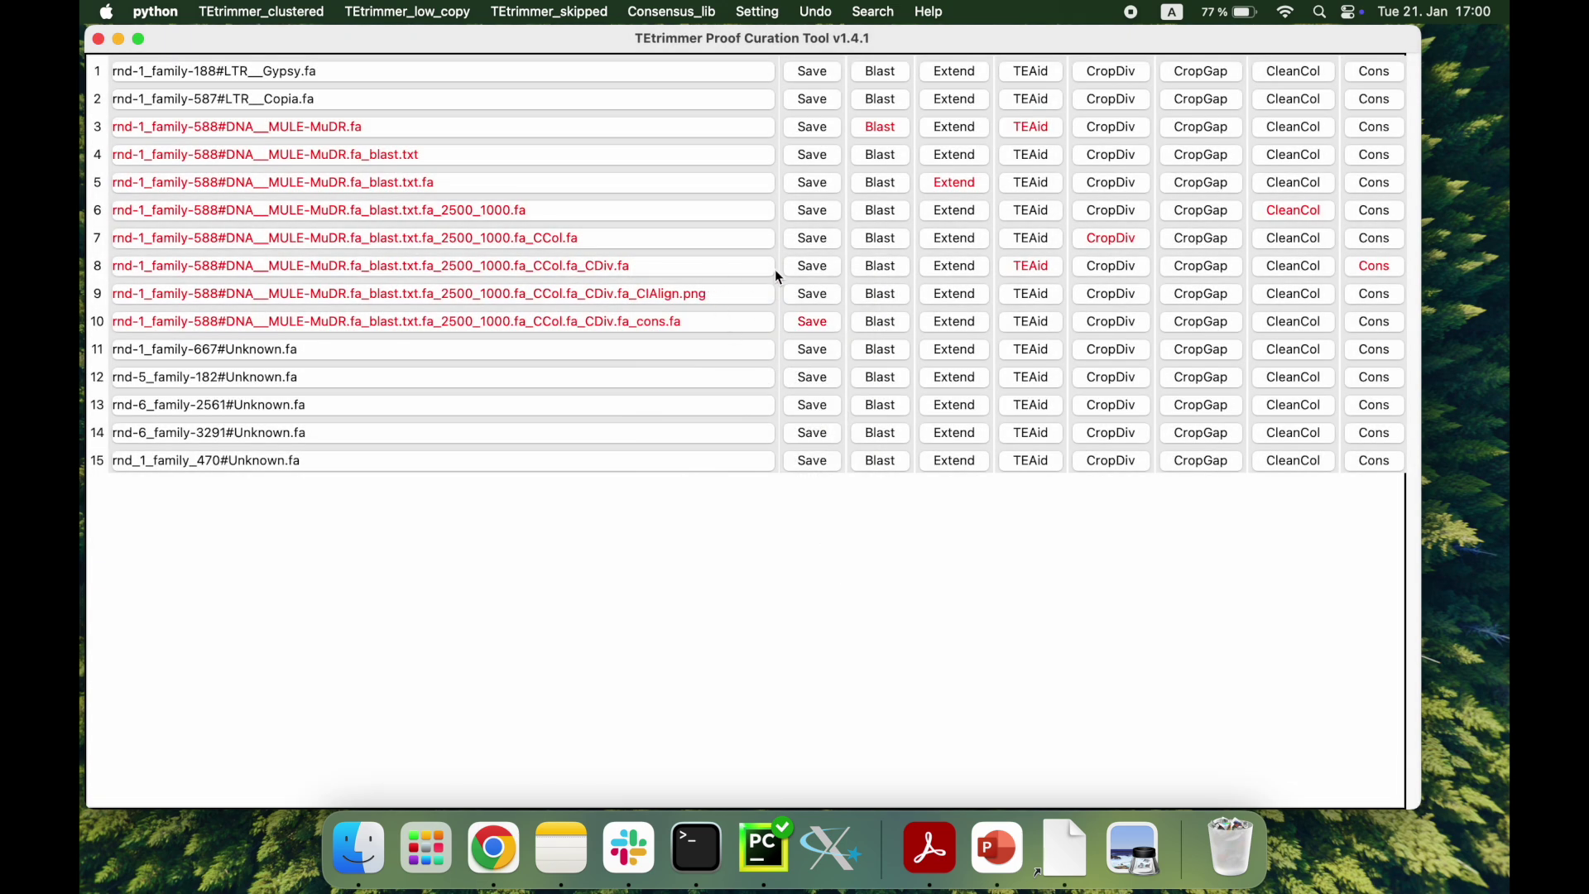
click(807, 268)
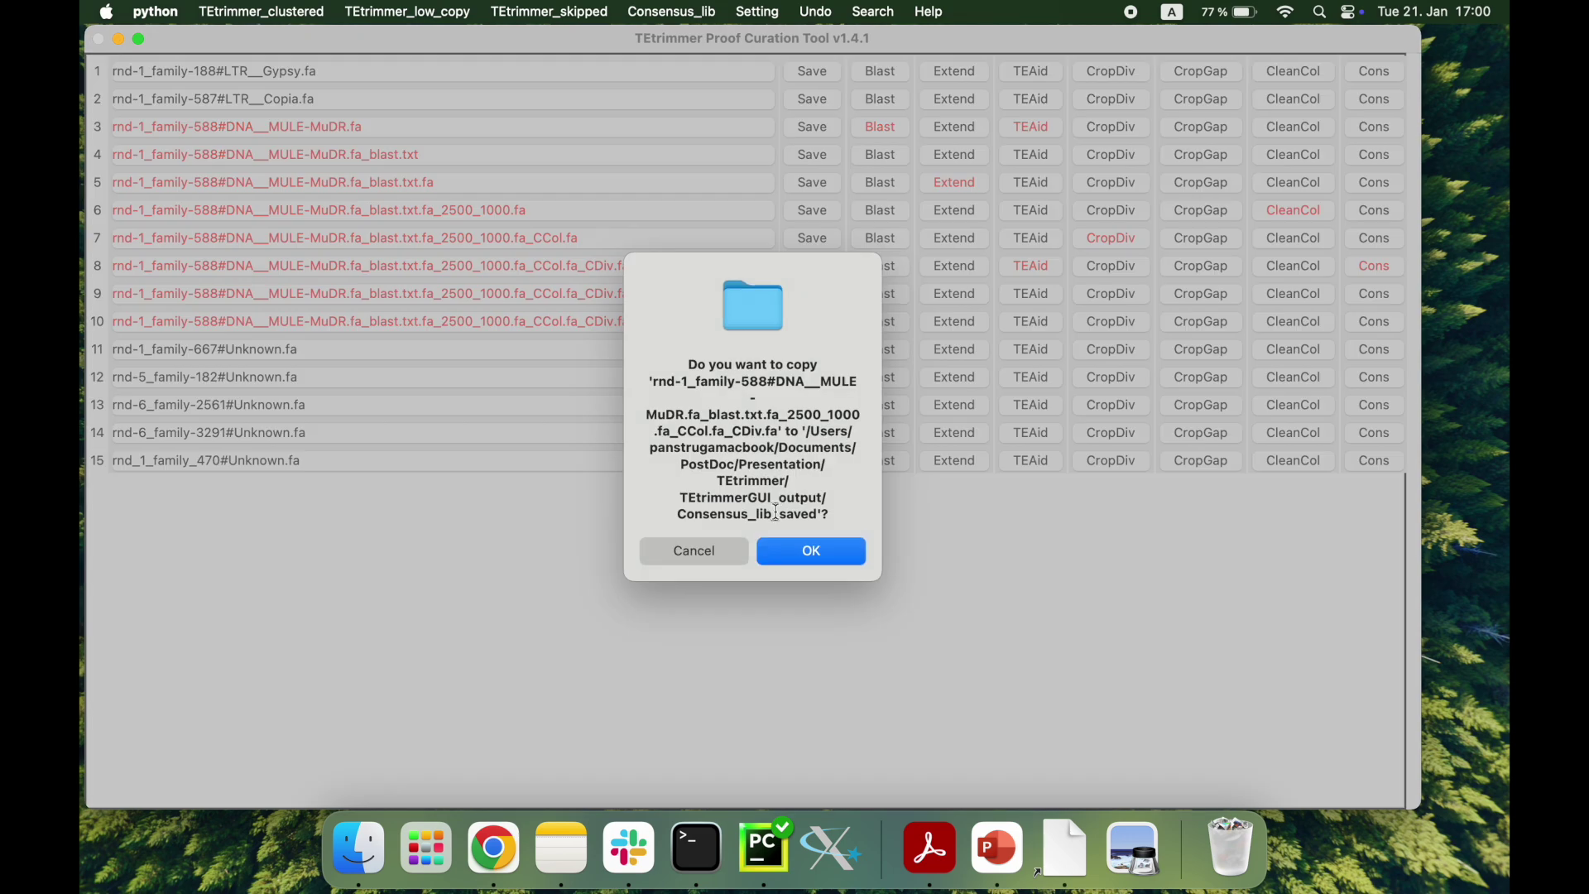
click(813, 553)
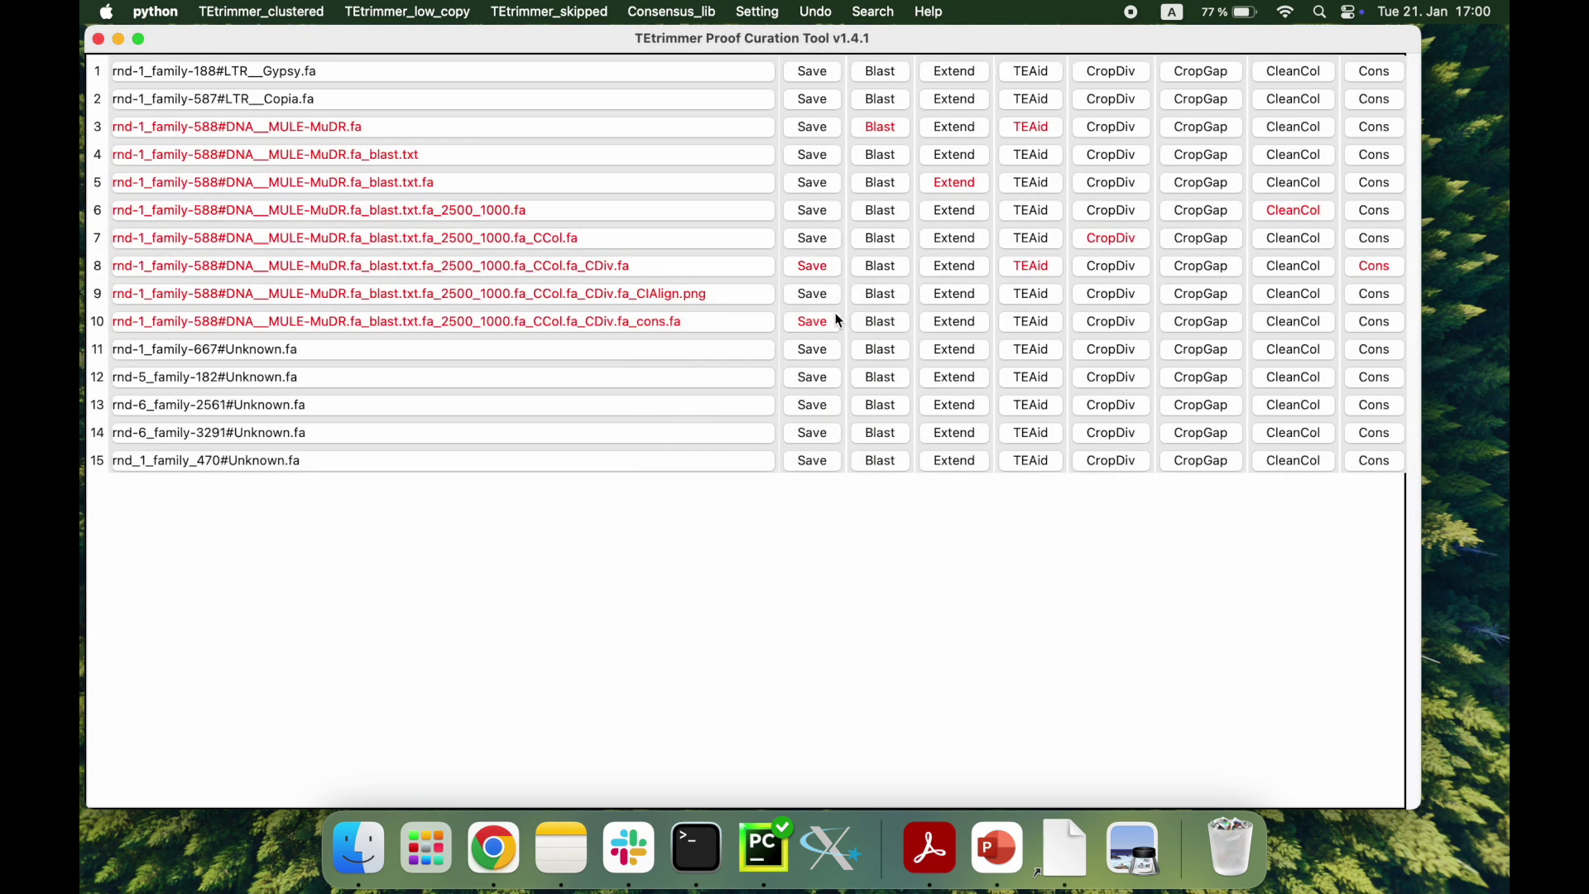
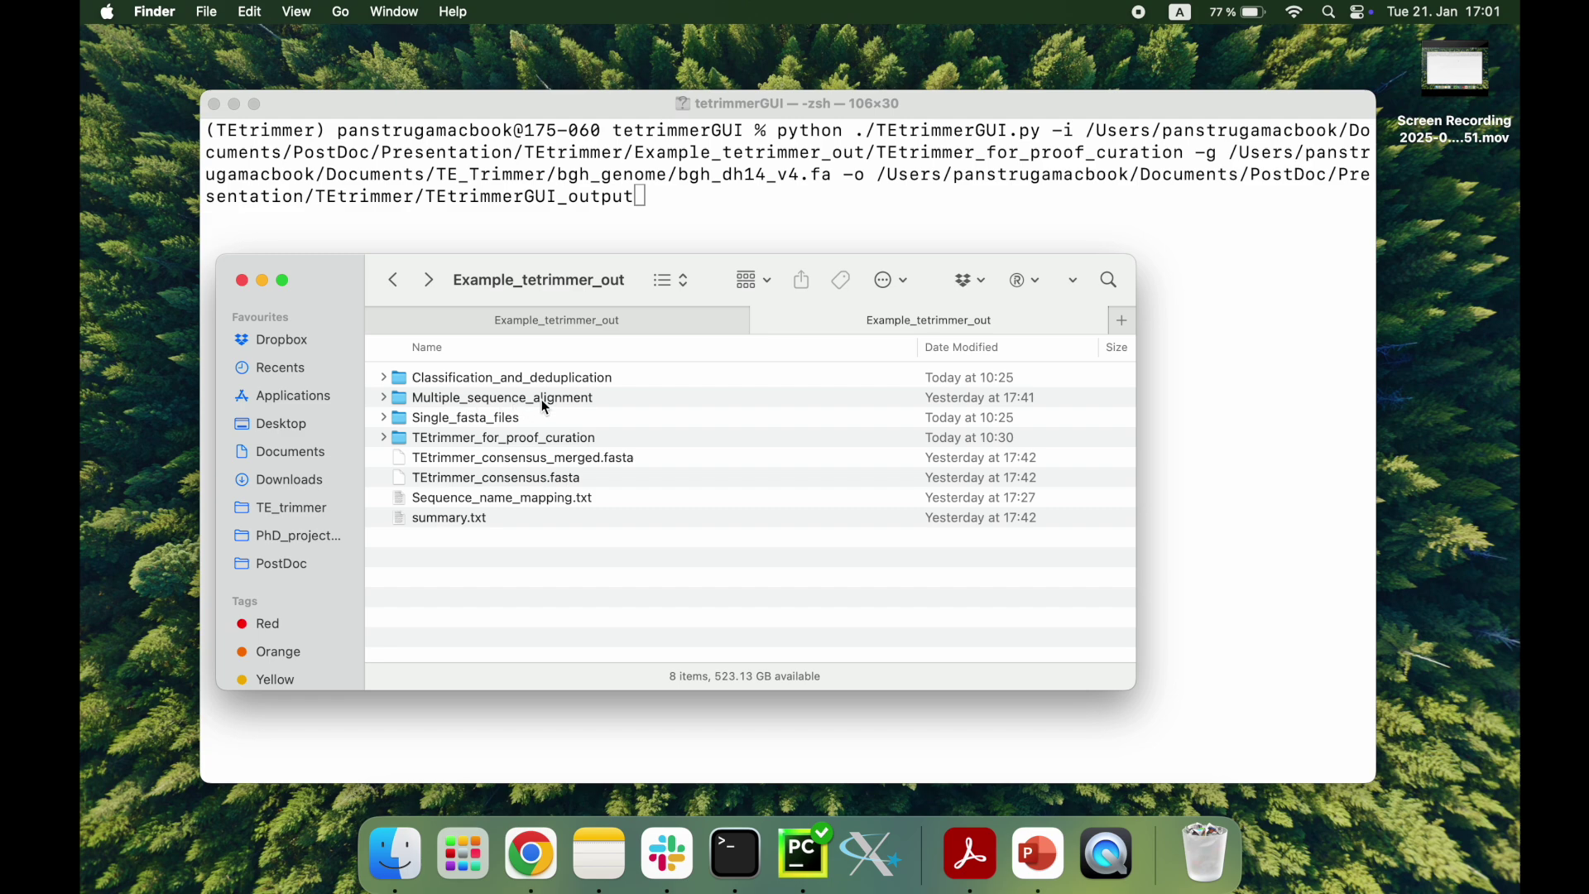
Step: In Finder, look through the Single_fasta_files folder of Example_tetrimmer_out and return to the main output folder
double_click(490, 428)
scroll(552, 538, down, 5)
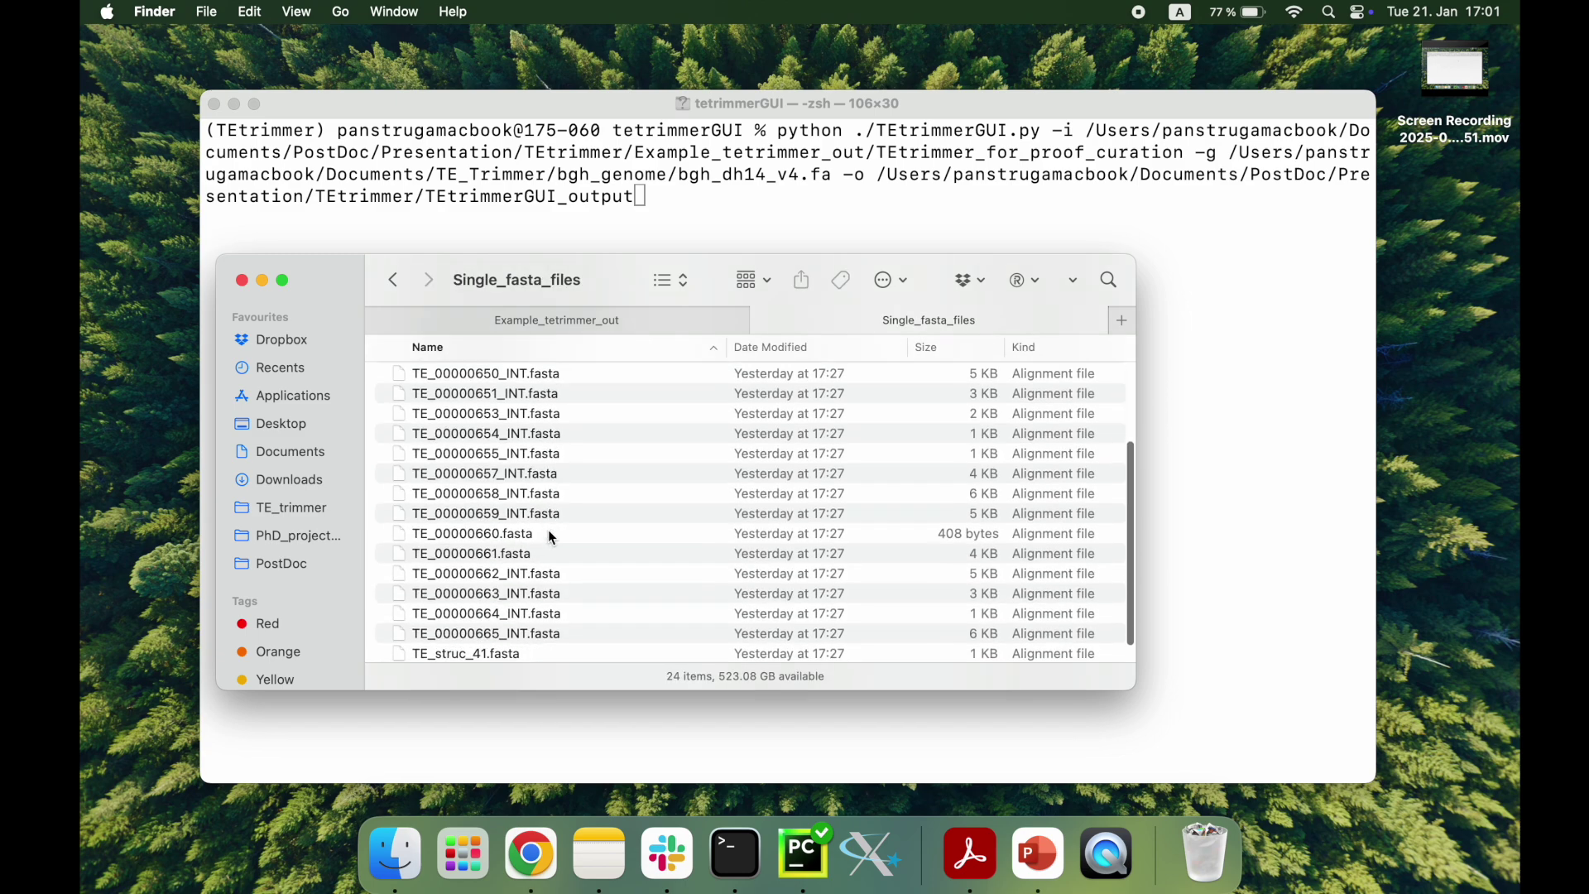
scroll(552, 538, up, 5)
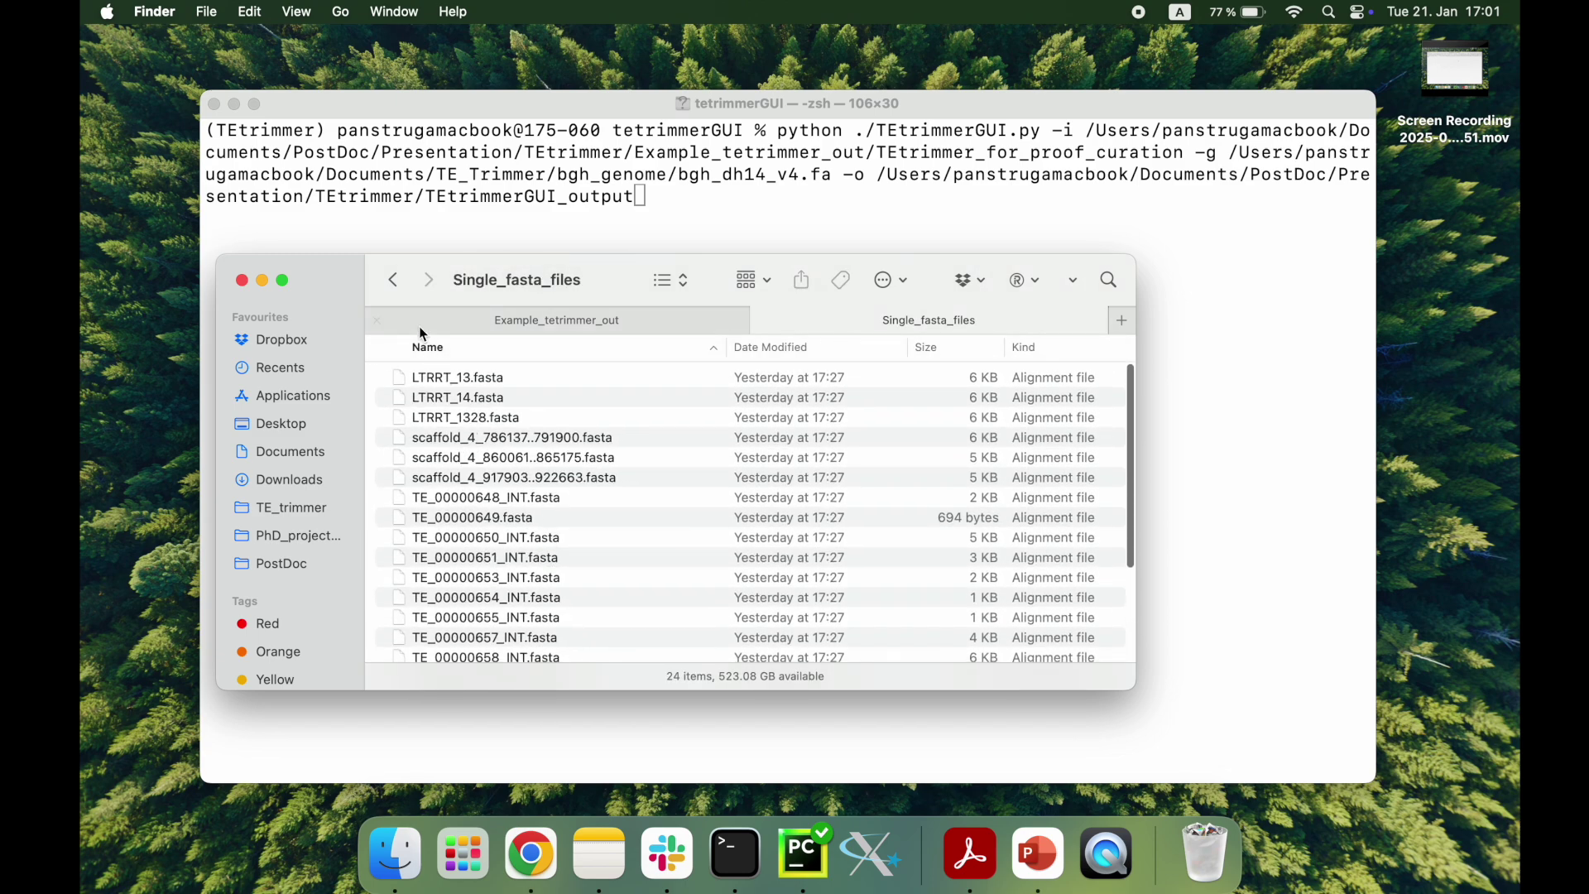
click(394, 281)
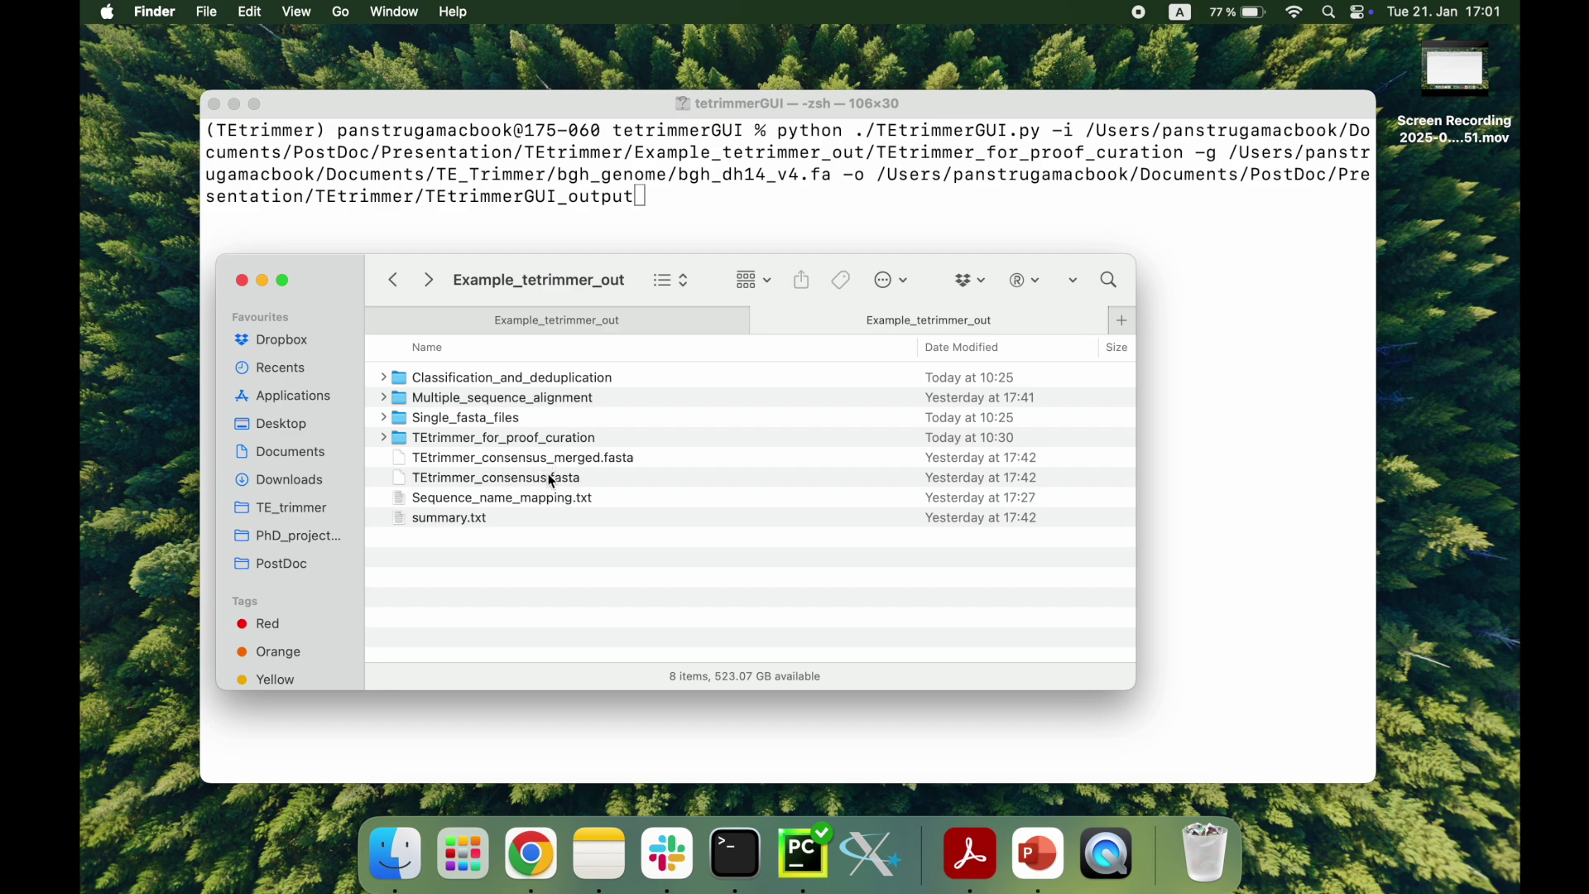
Step: Read the Sequence_name_mapping.txt and summary.txt output files in TextEdit, enlarging the summary window to fit its rows, and close both
double_click(547, 504)
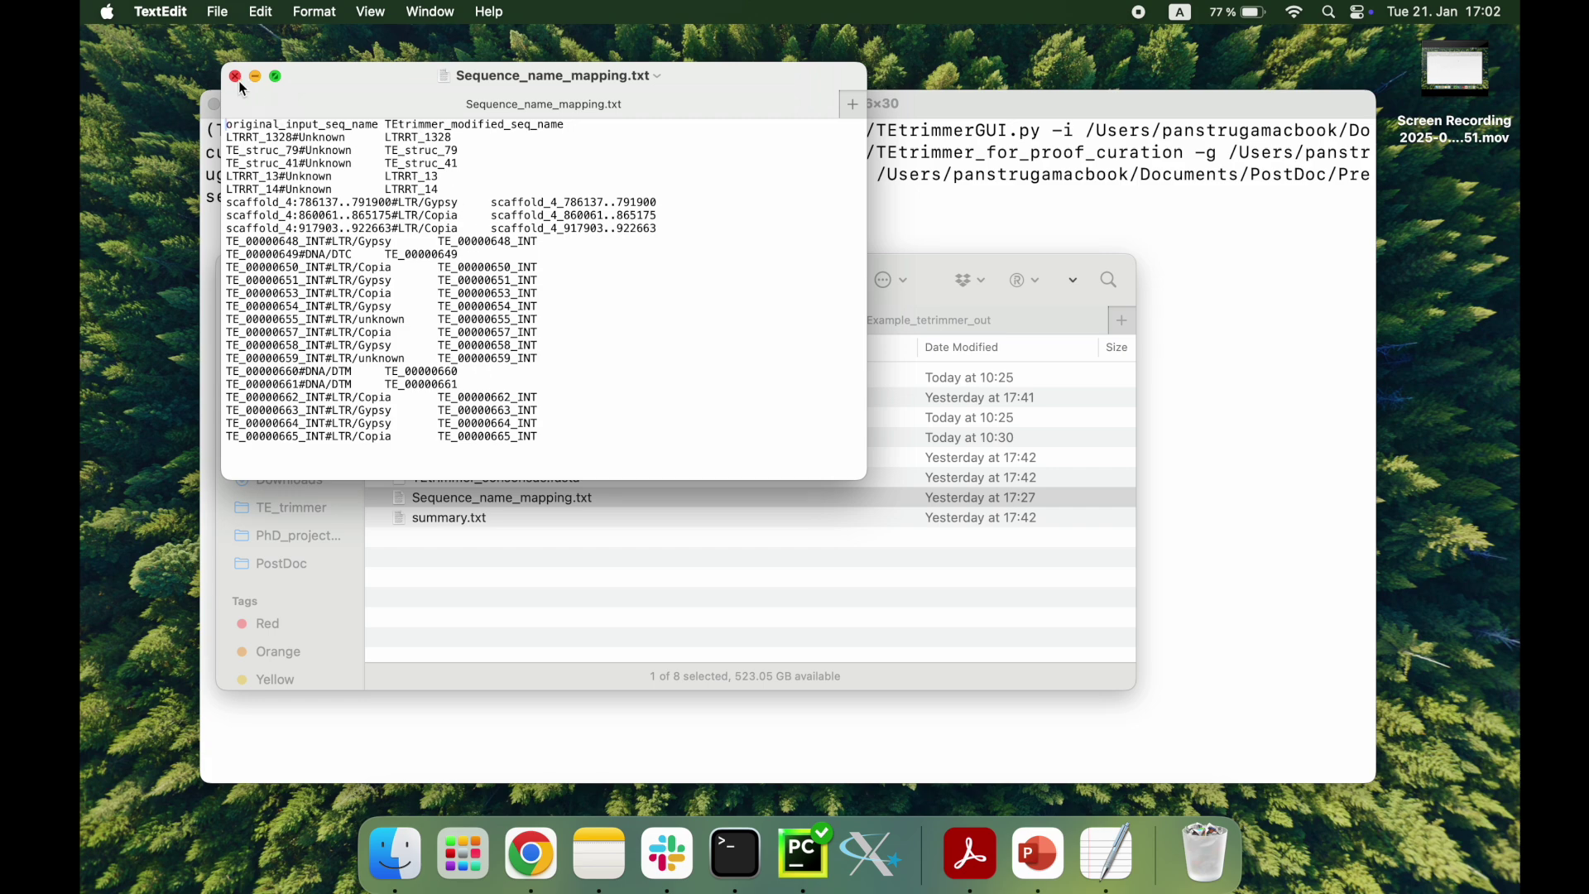
click(236, 78)
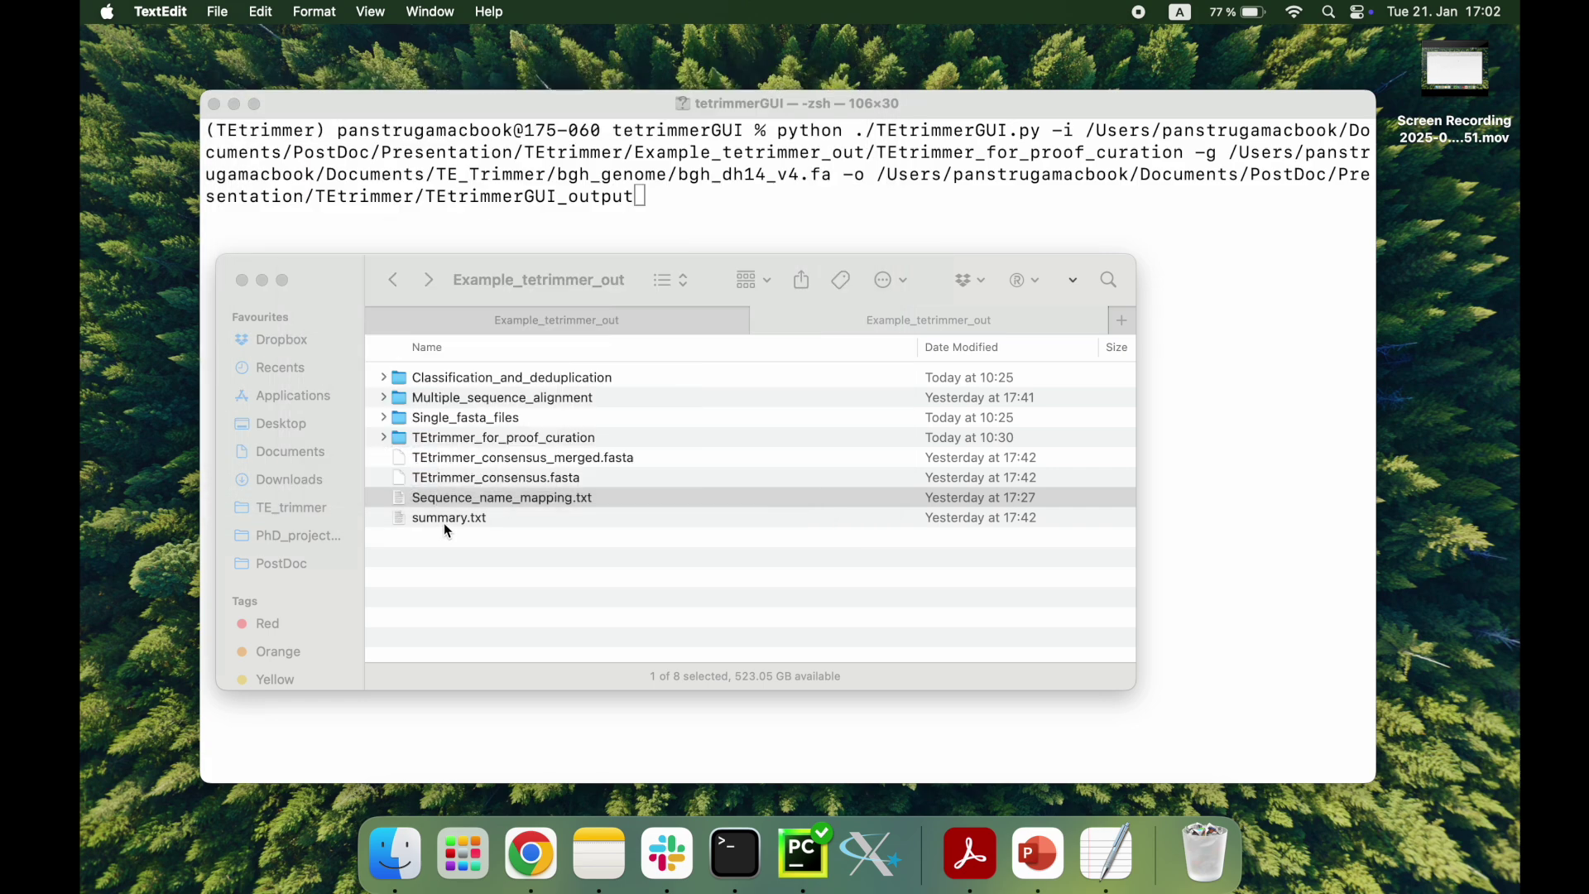
double_click(447, 518)
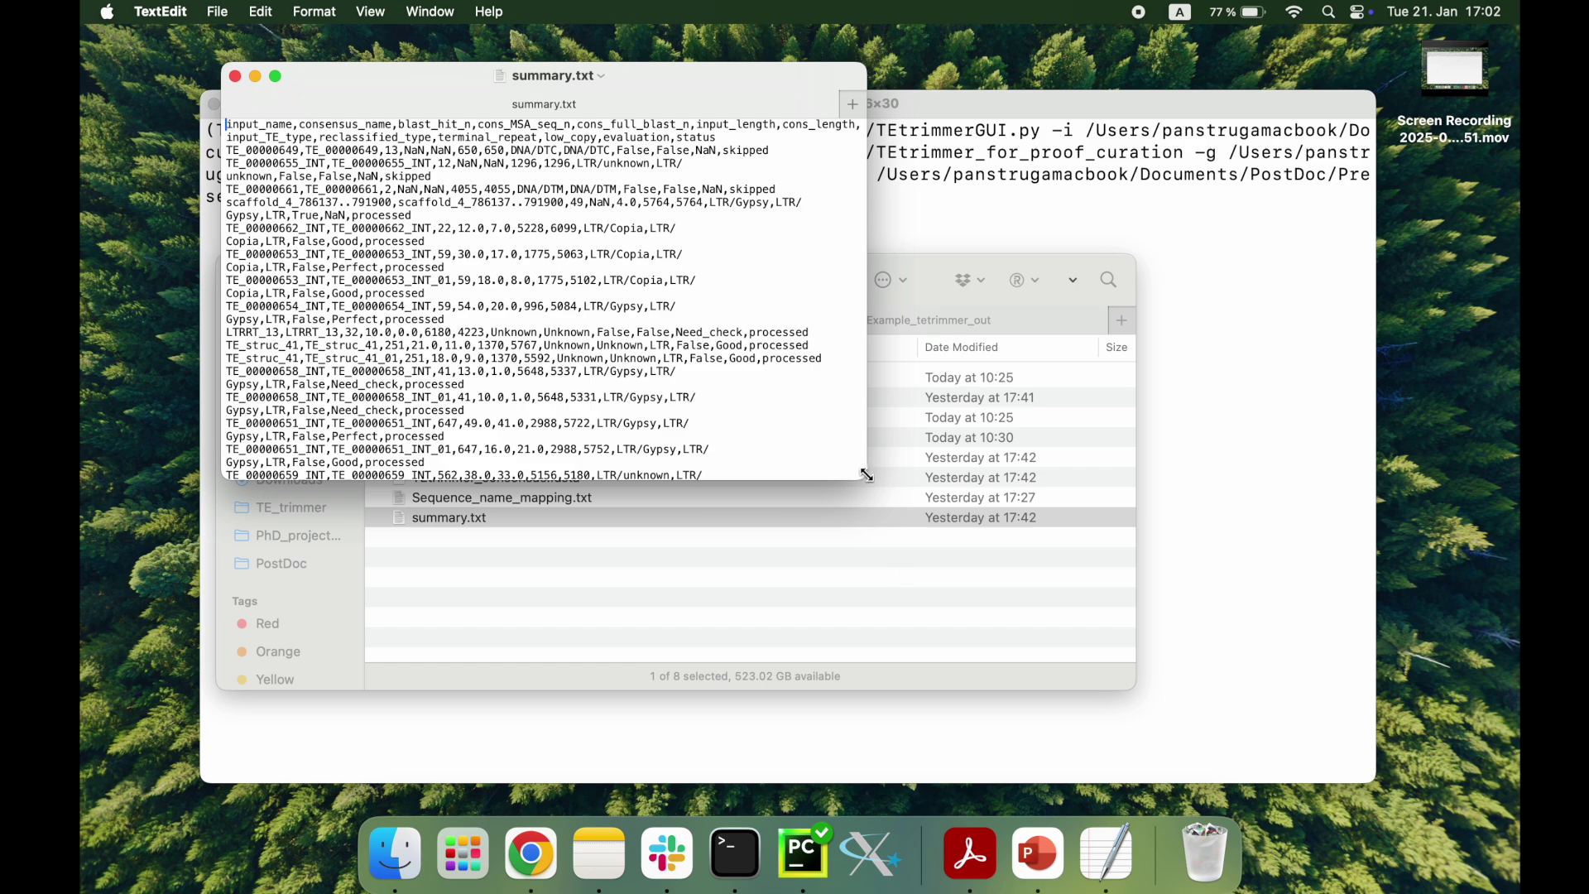
drag(867, 475, 1414, 615)
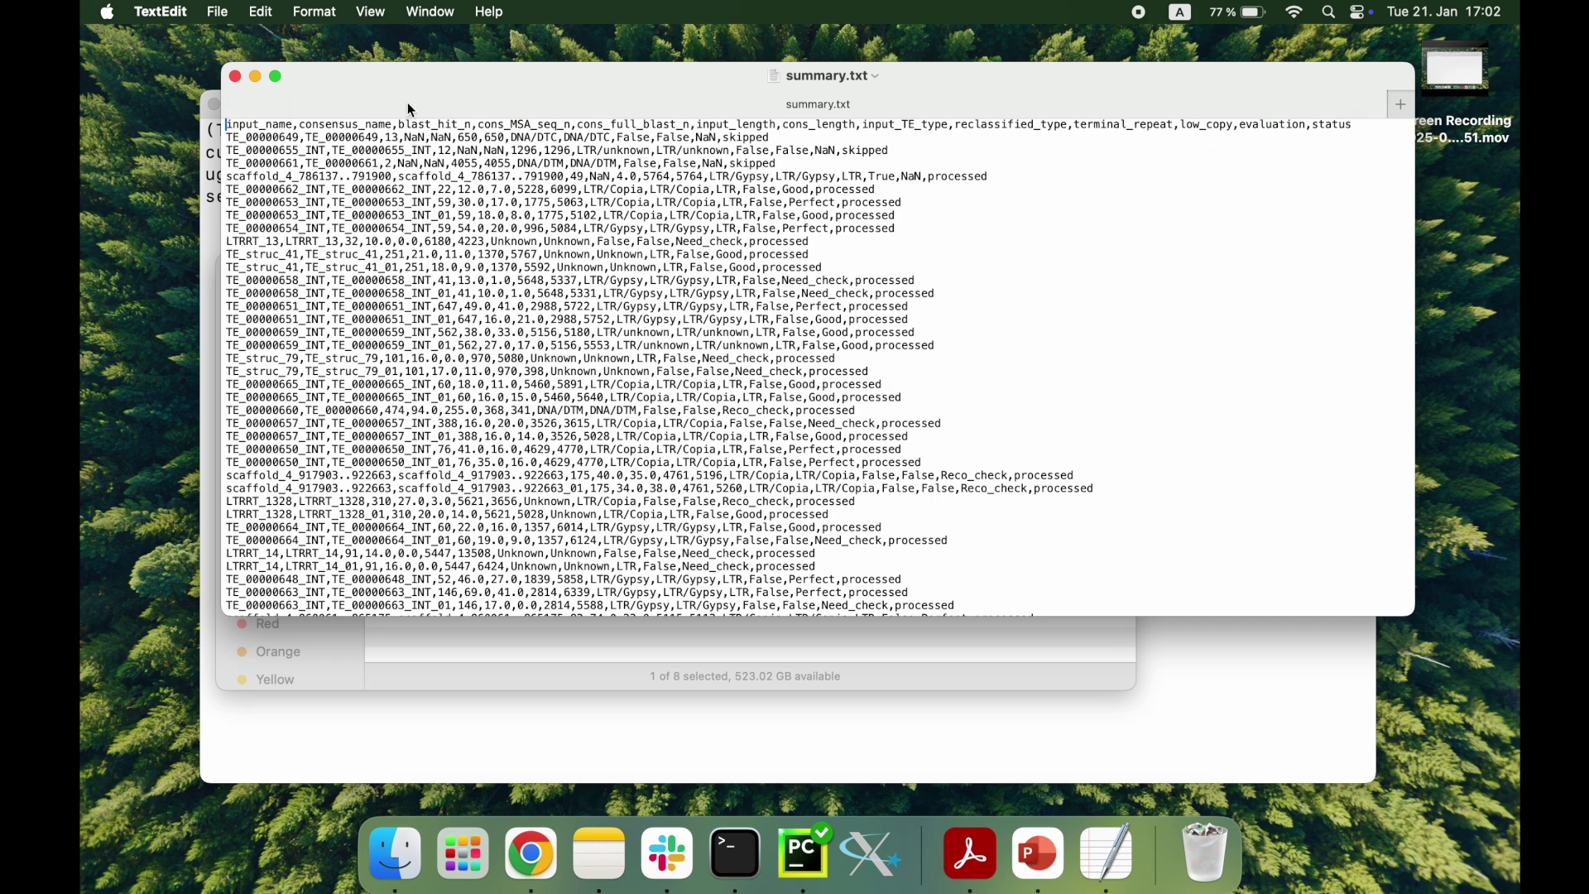
click(236, 76)
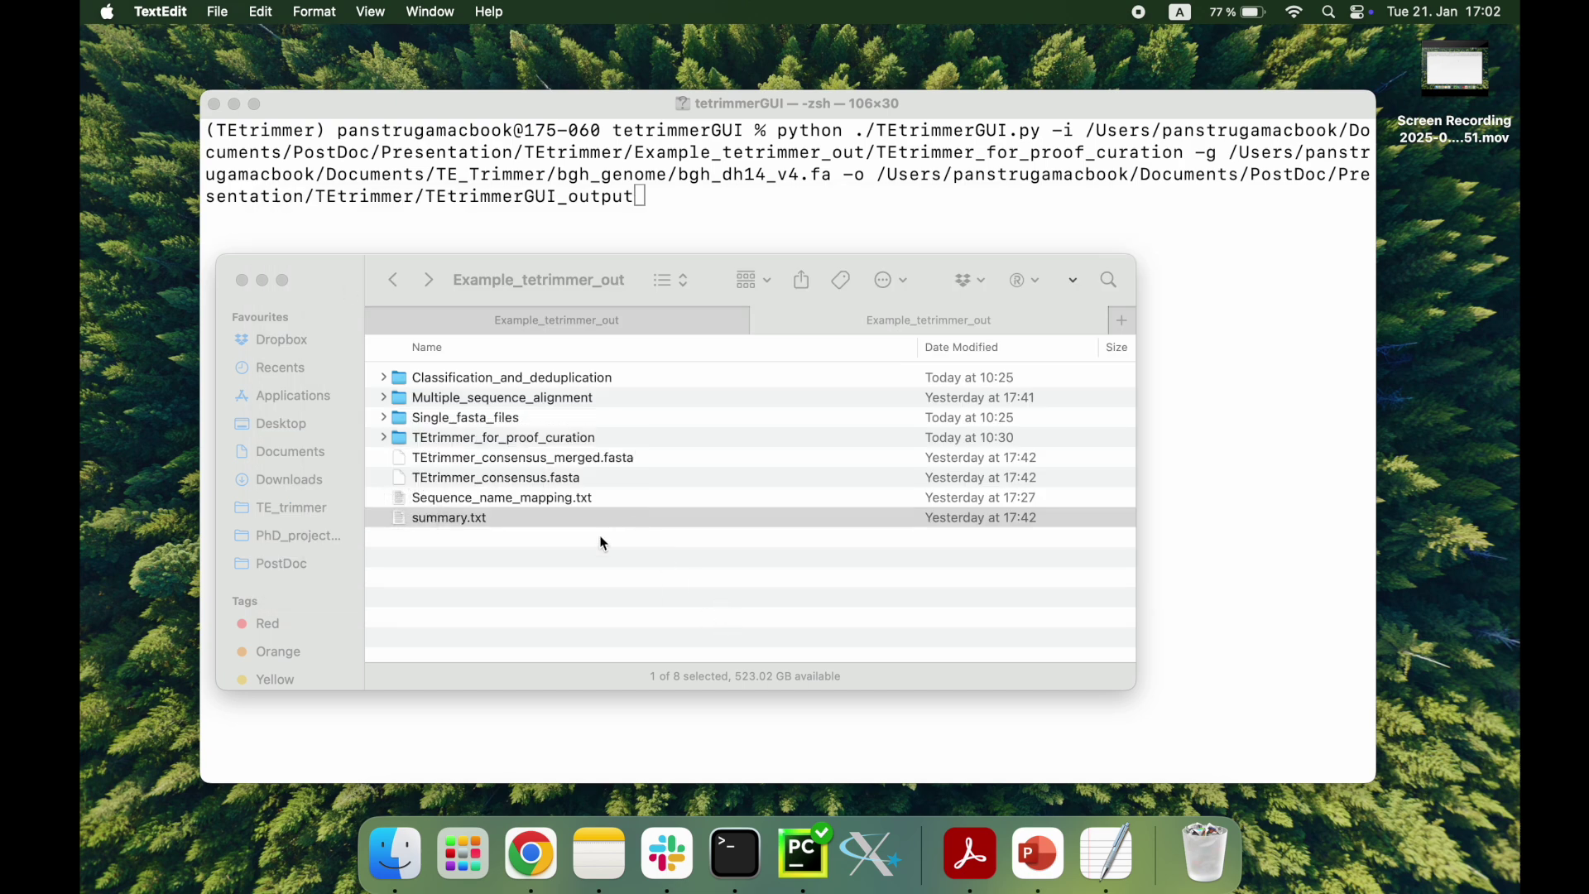
Step: Examine the TEtrimmer_for_proof_curation folder, including the Cluster1 files inside Clustered_proof_curation, and return to its top level
double_click(558, 439)
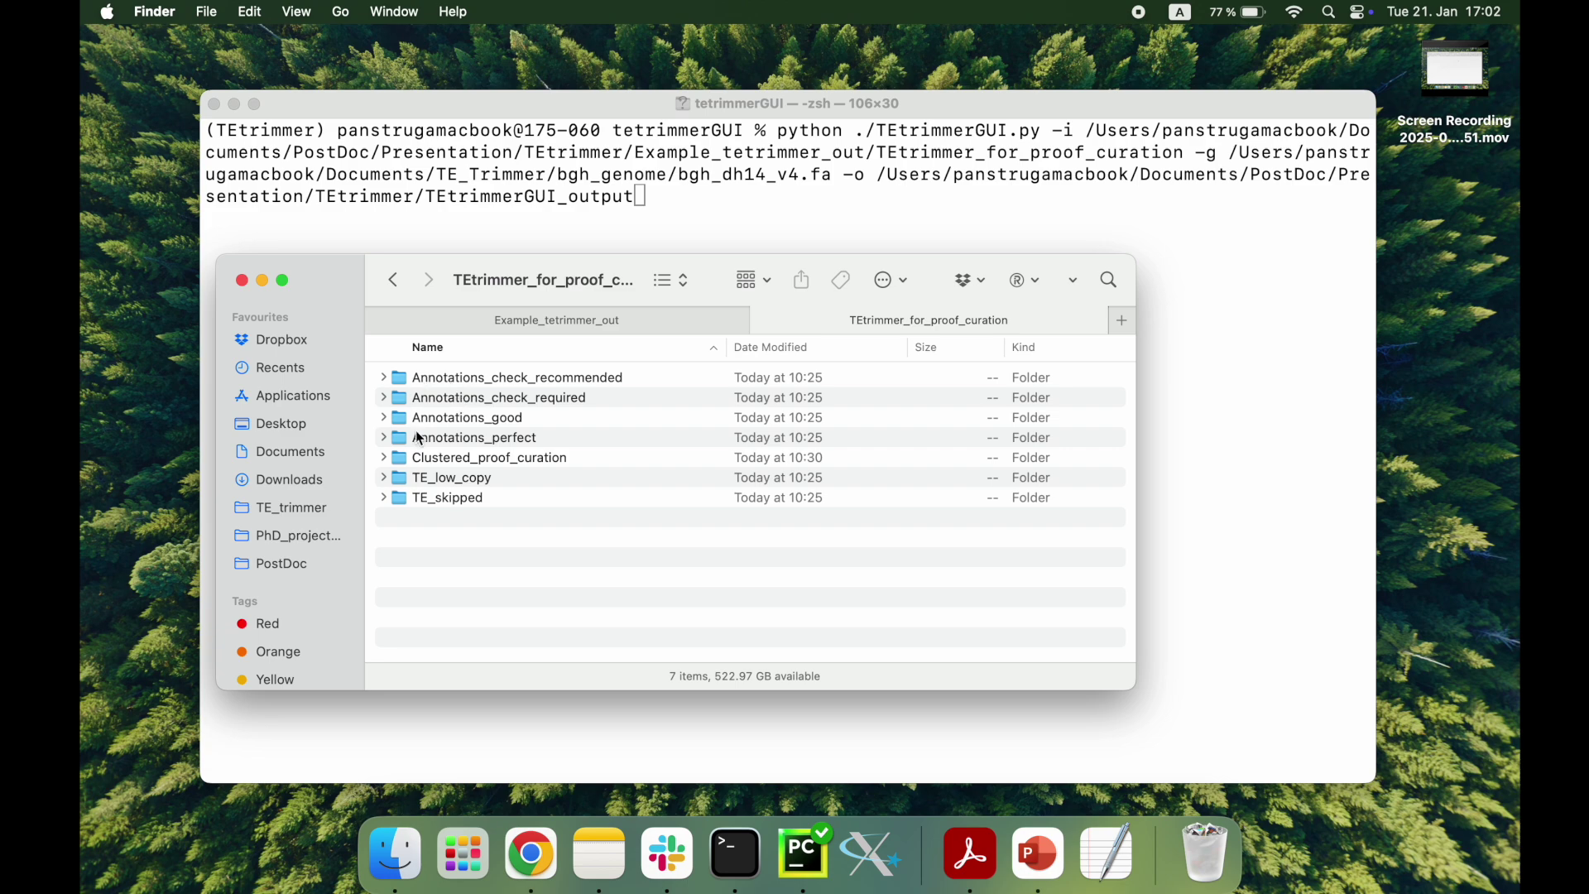
double_click(535, 460)
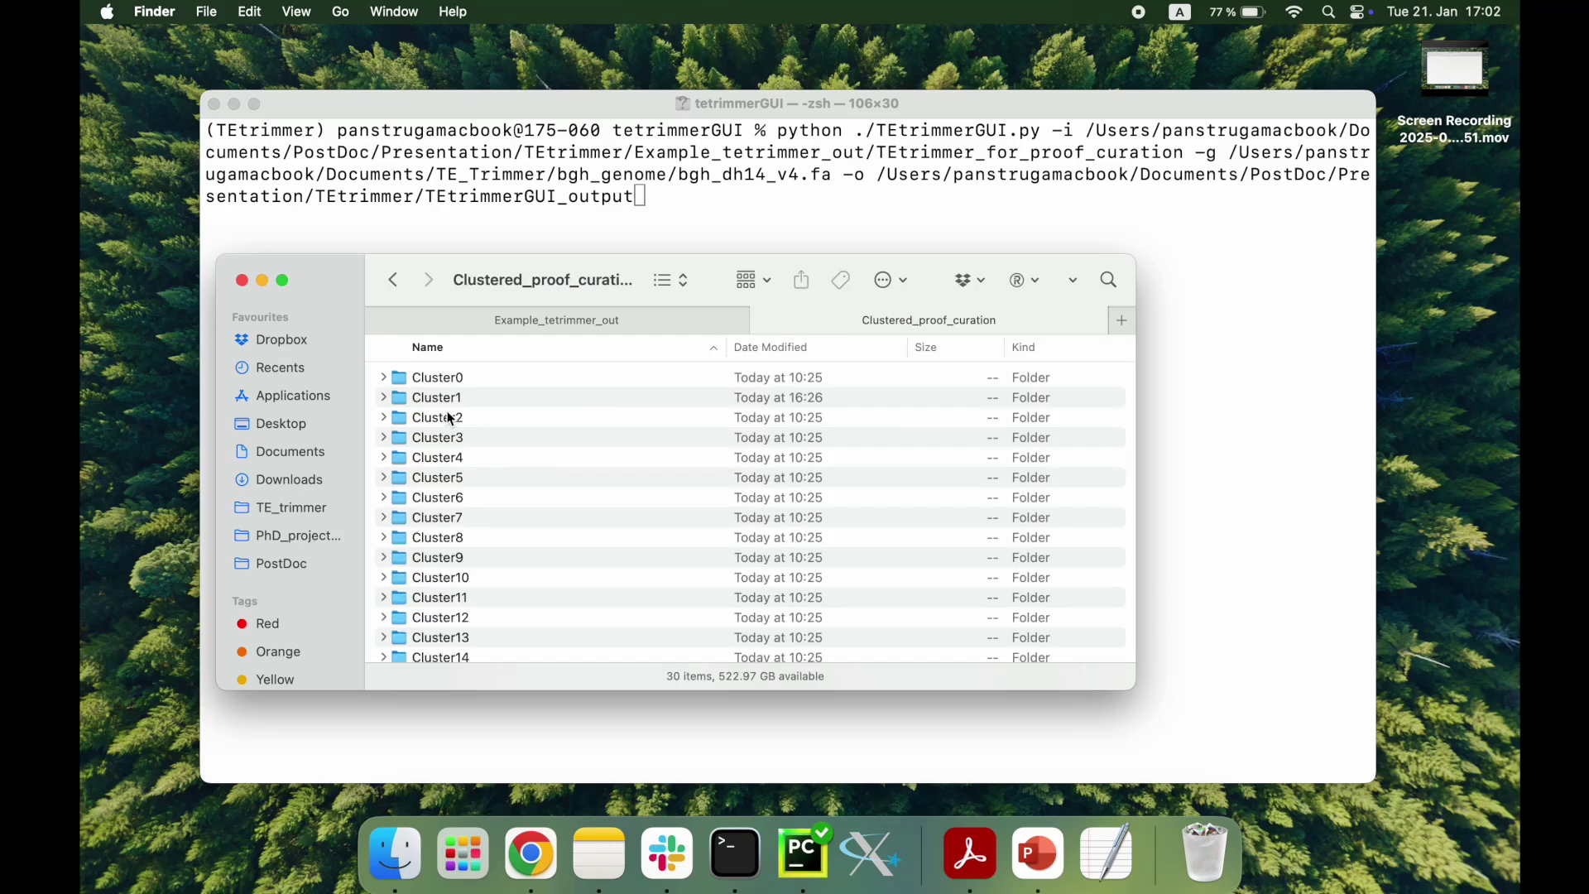
double_click(444, 398)
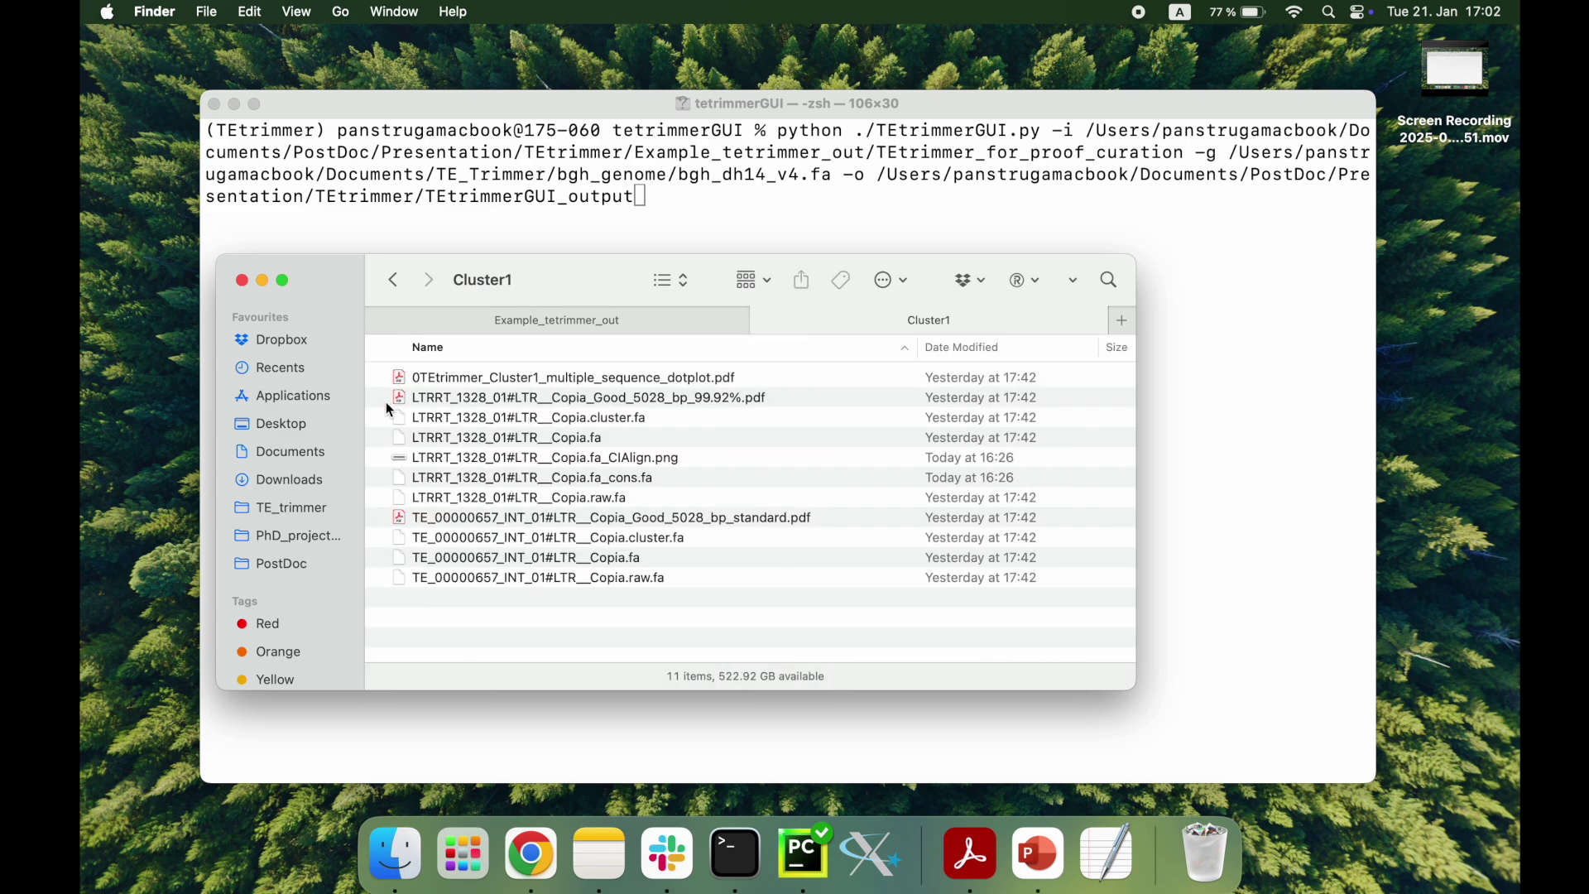
click(394, 280)
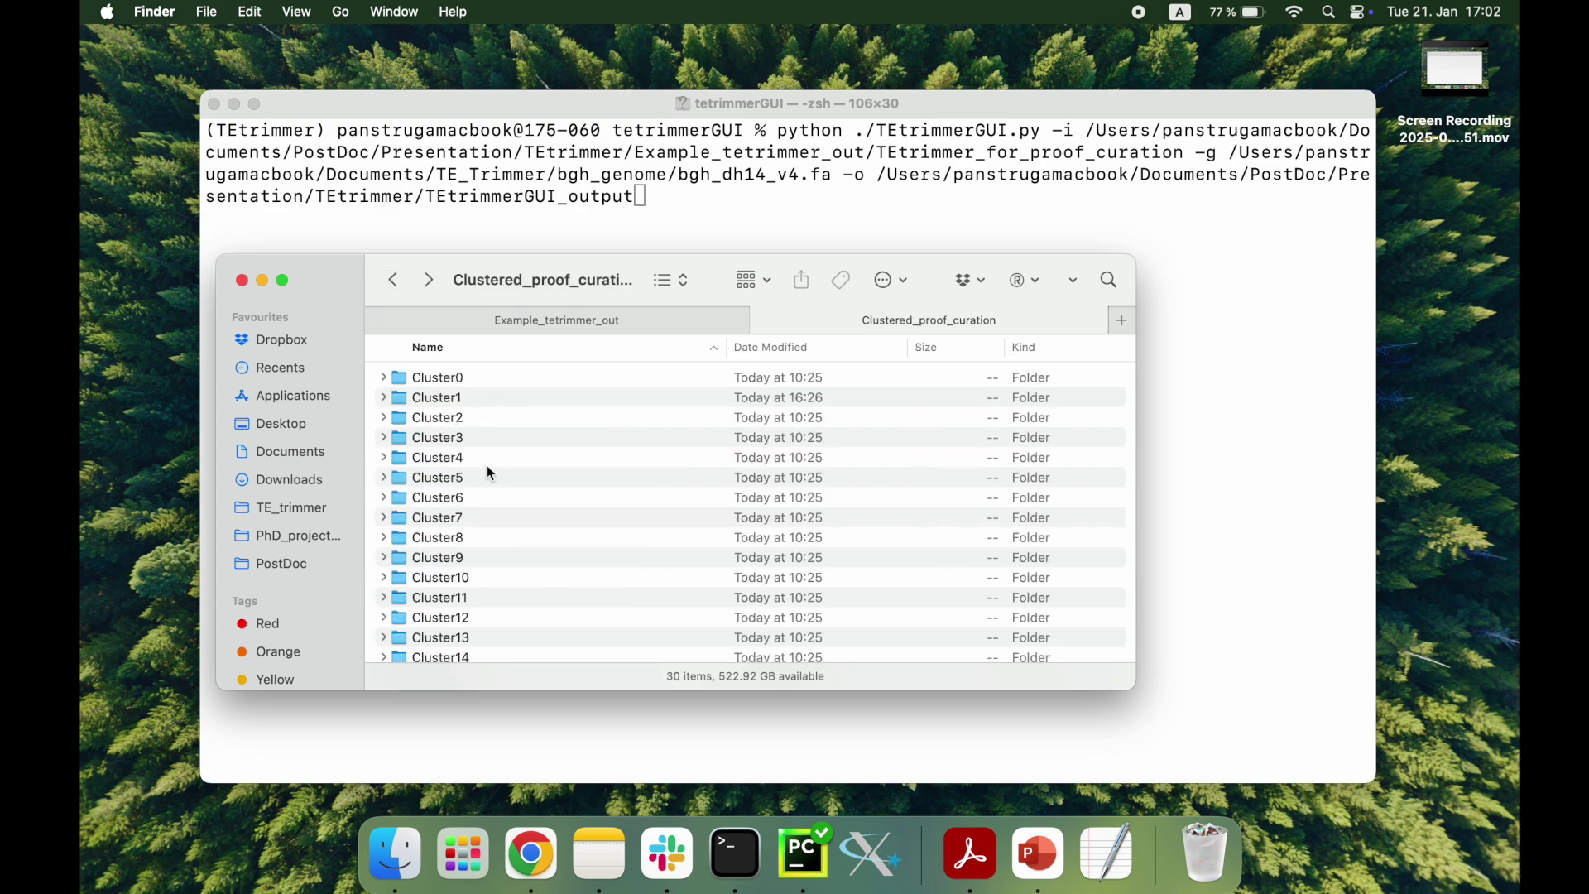
click(399, 290)
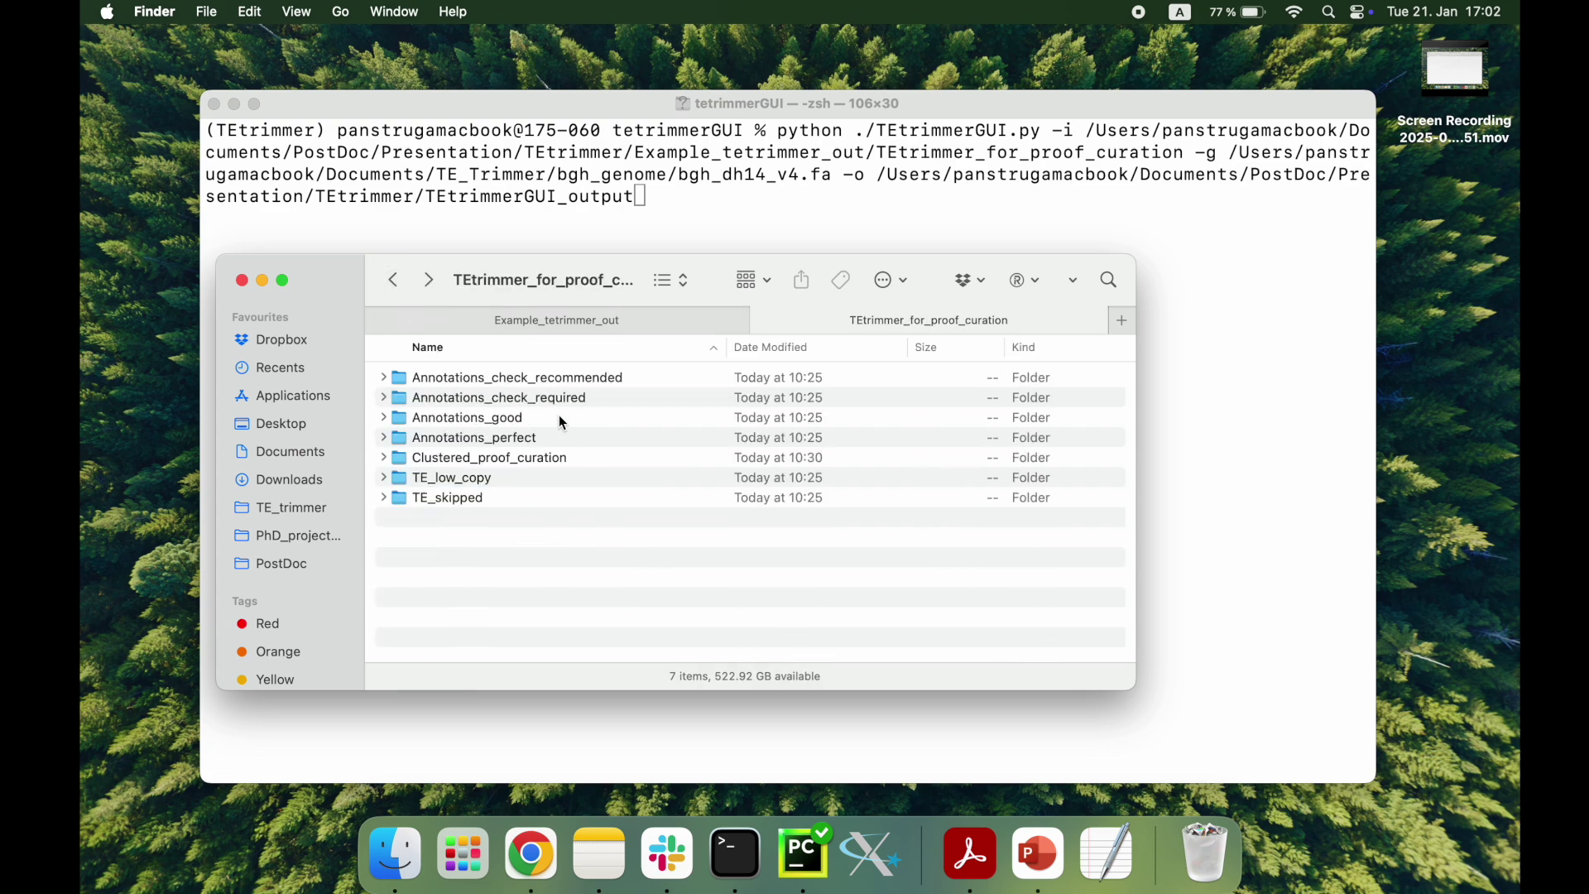
Step: Switch to Terminal, run the prepared TEtrimmerGUI.py command with its input, genome and output paths, and bring the tool window to the front
click(748, 231)
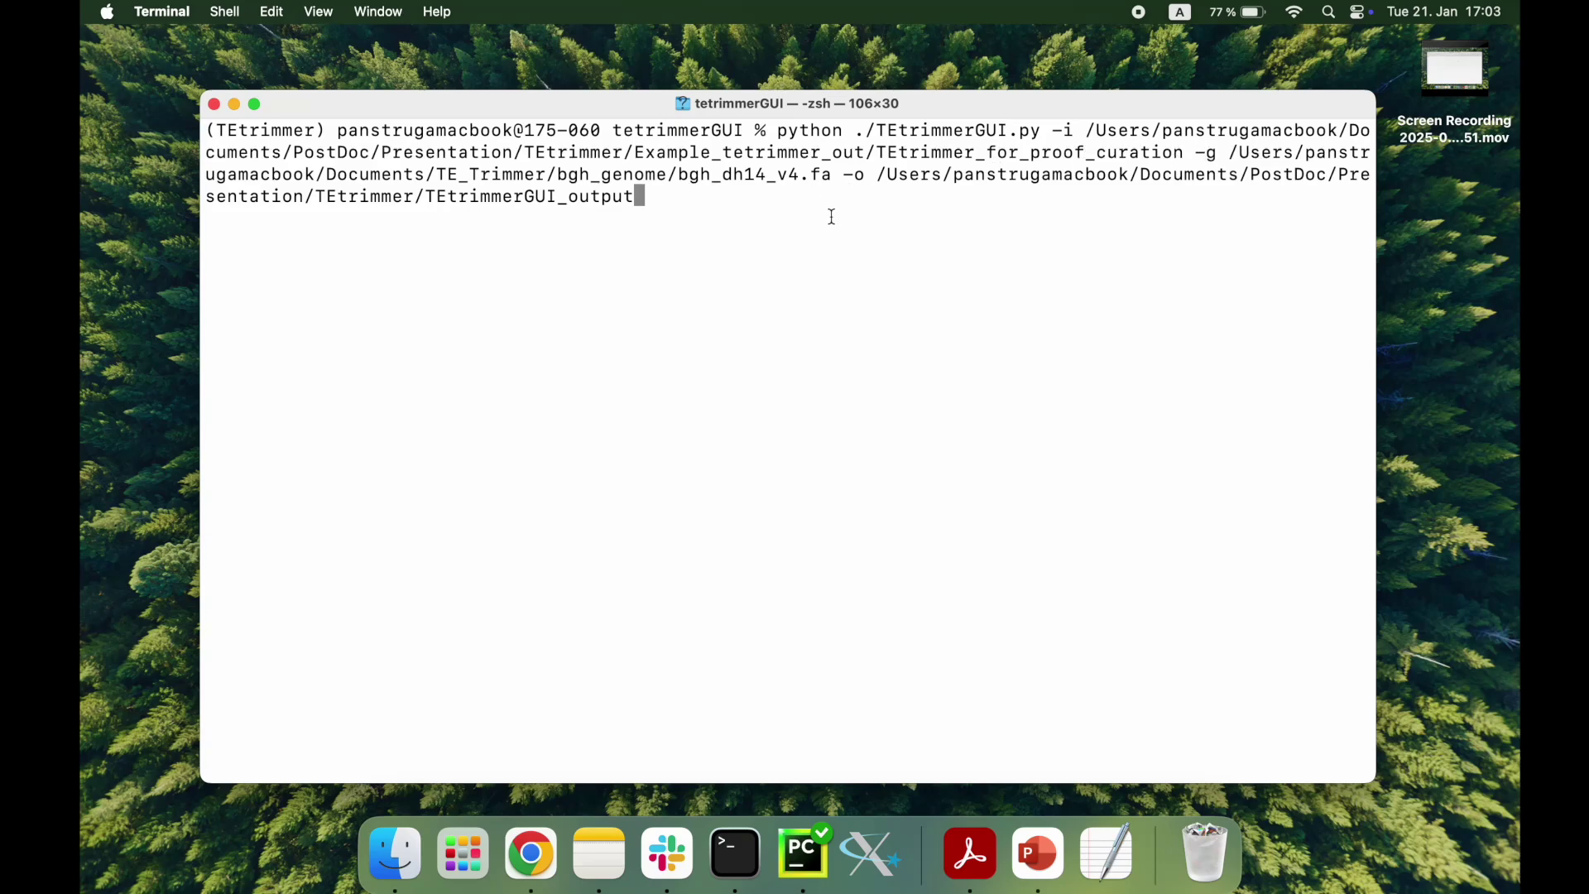
key(Return)
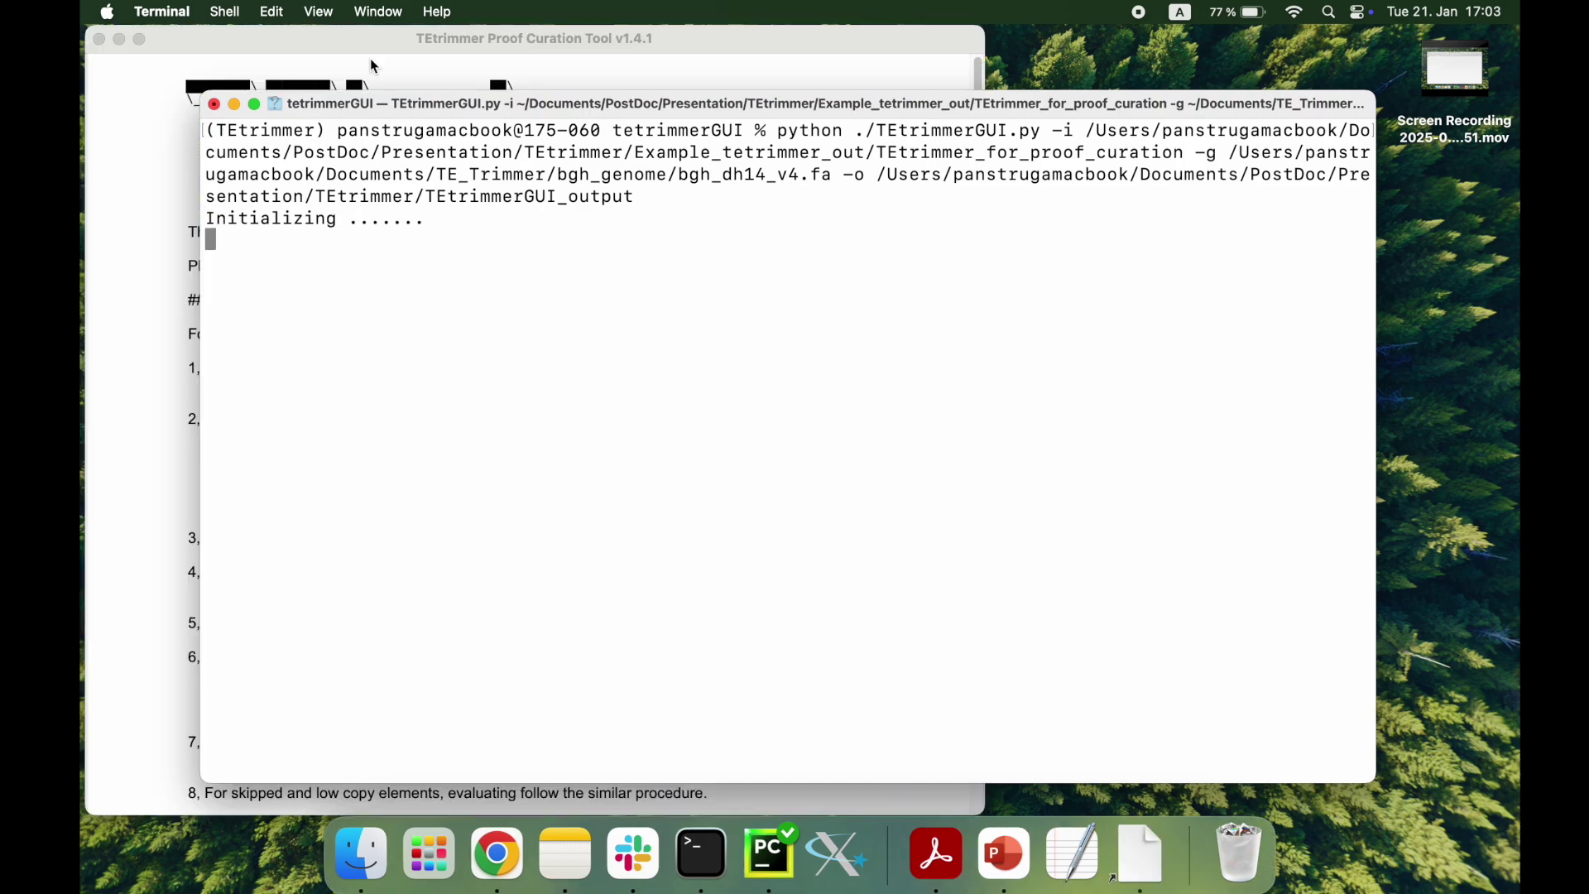
click(162, 133)
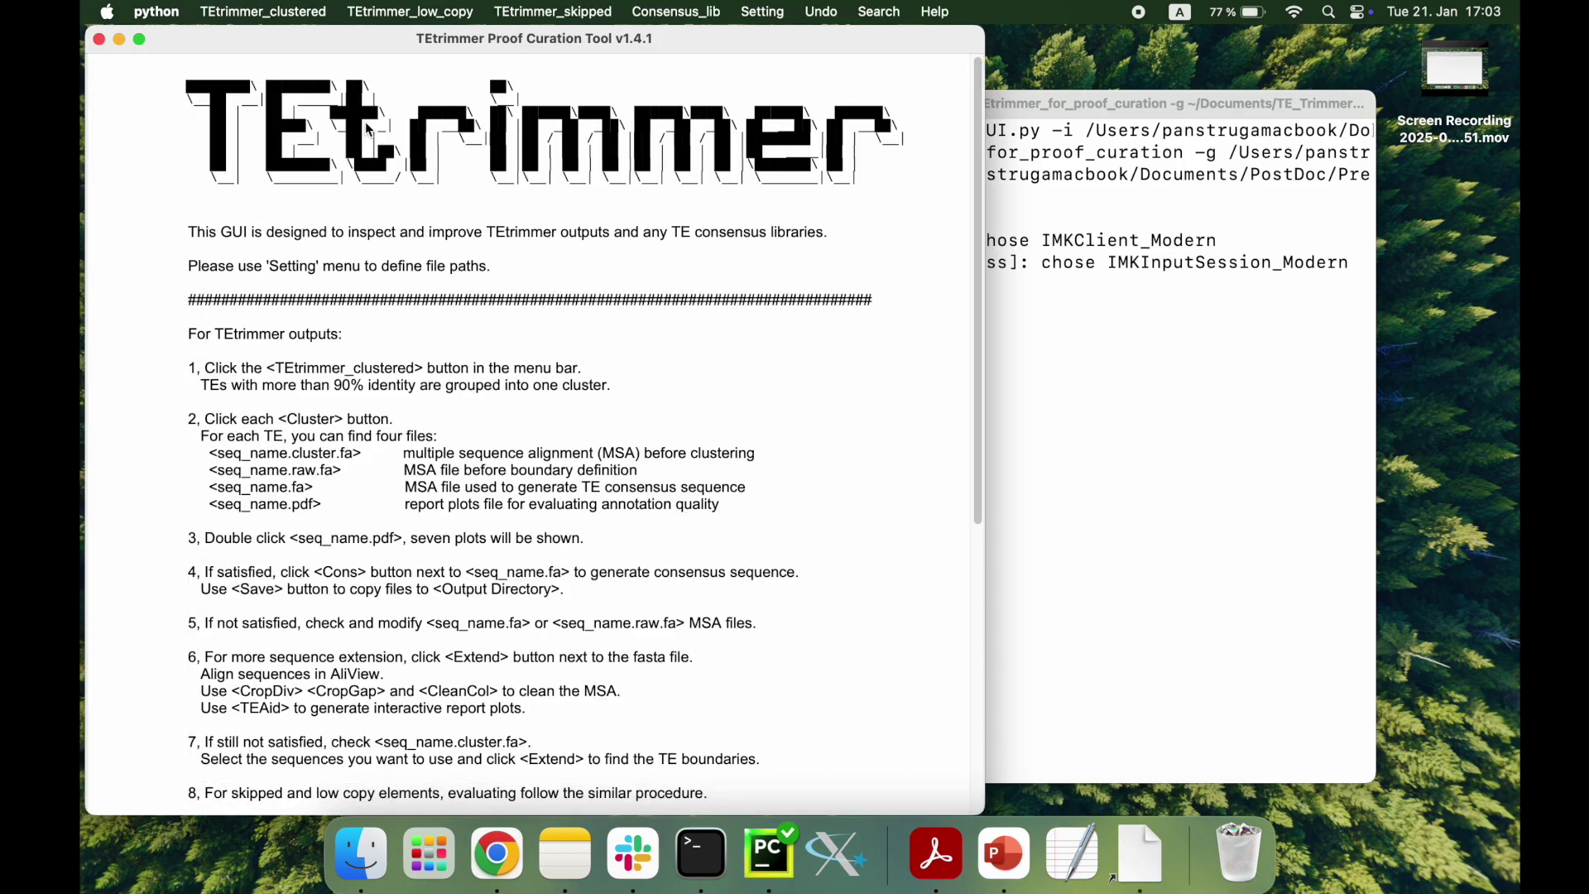
click(283, 18)
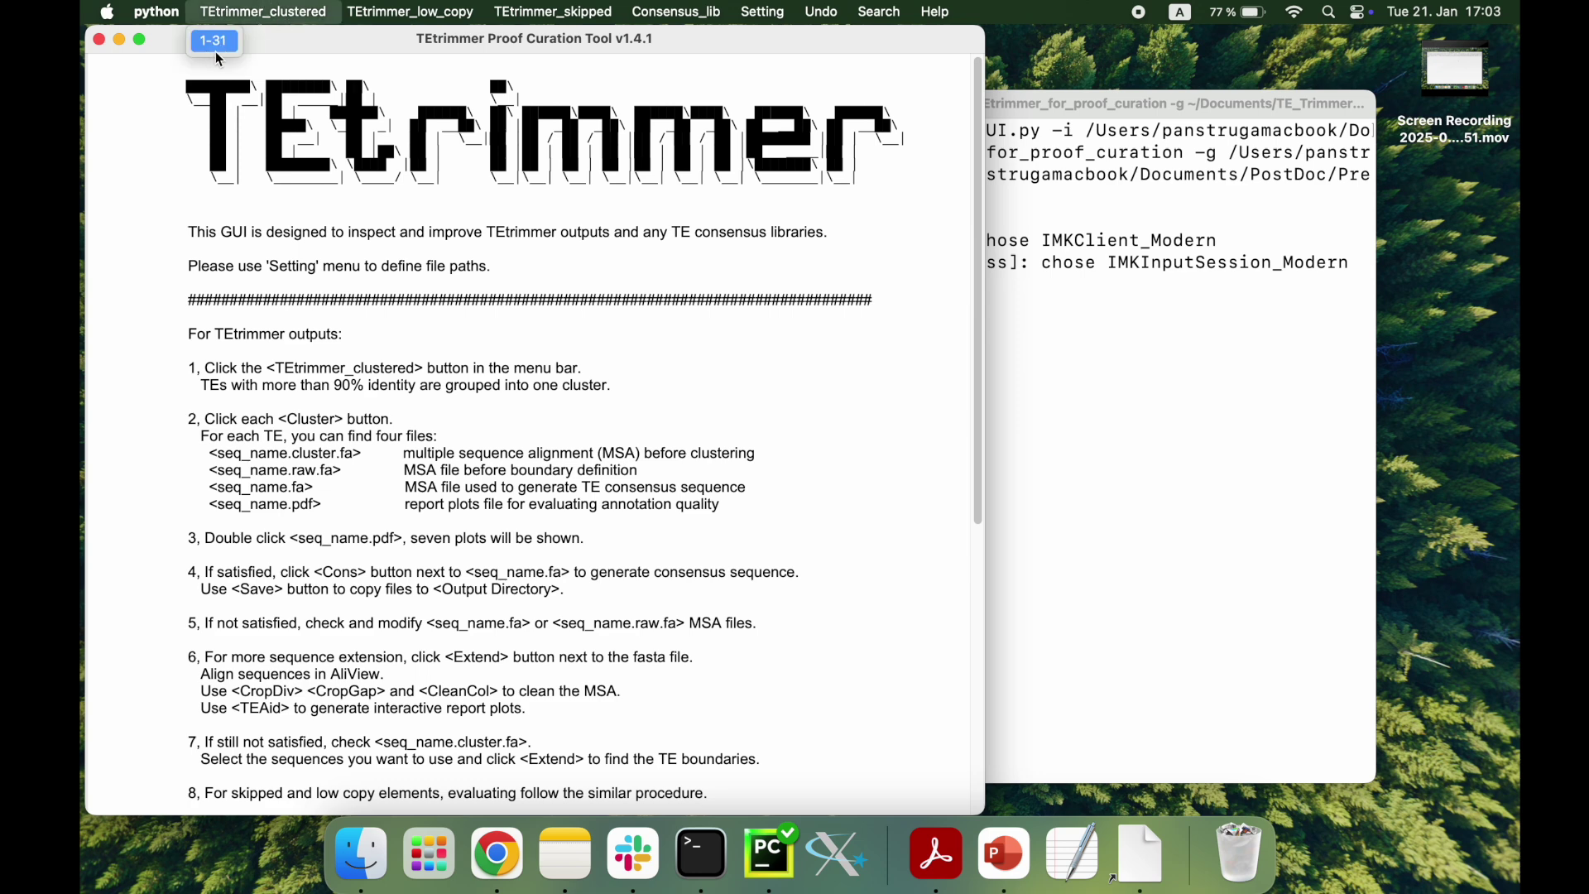
click(422, 17)
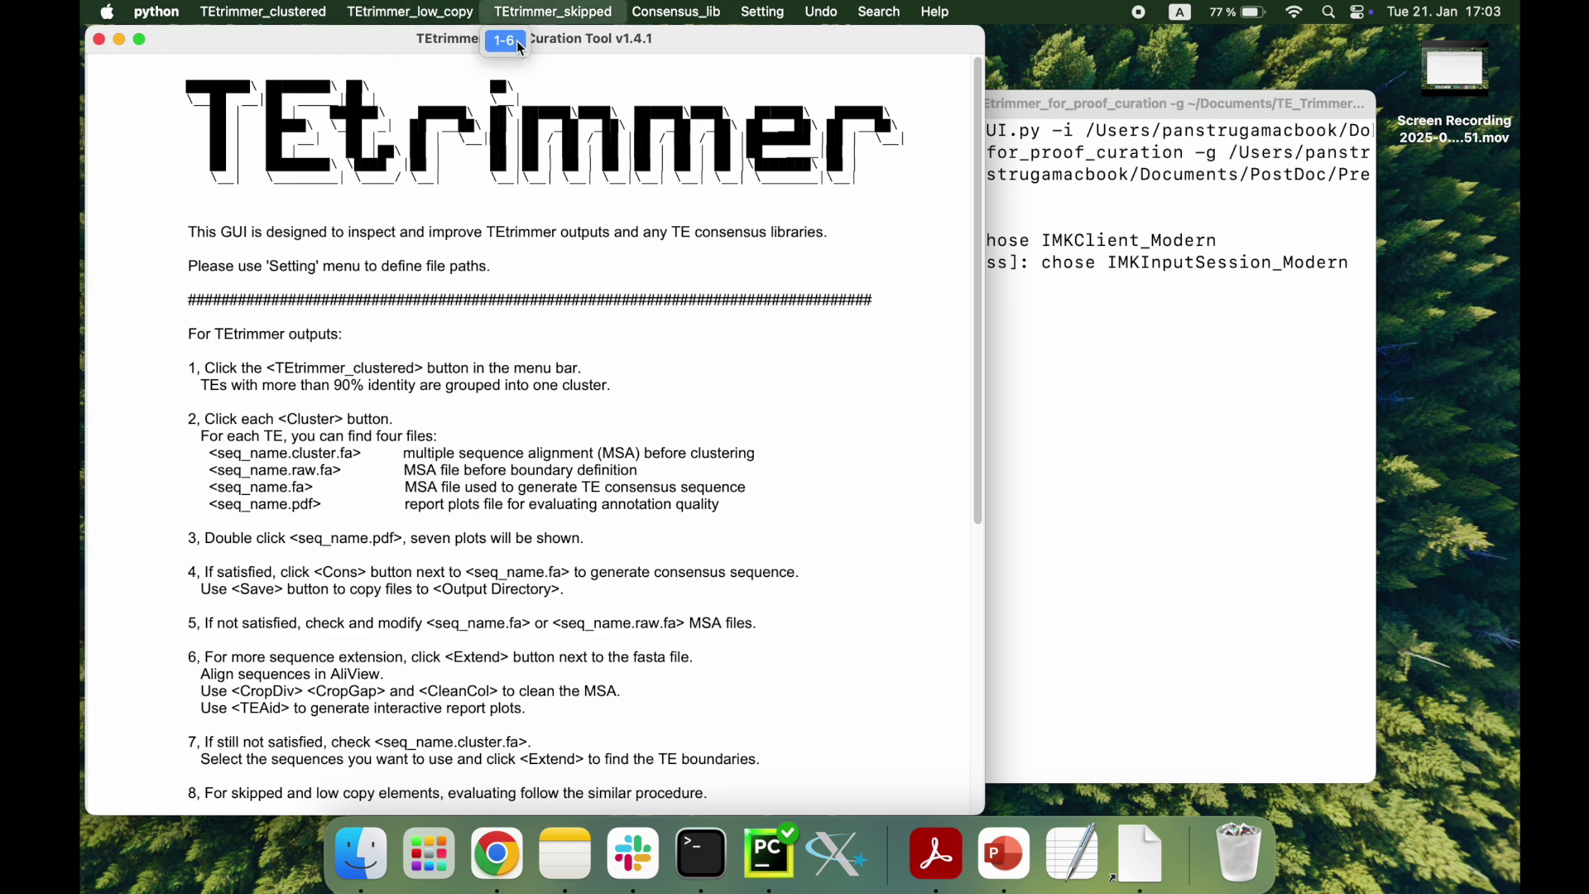
mouse_move(711, 33)
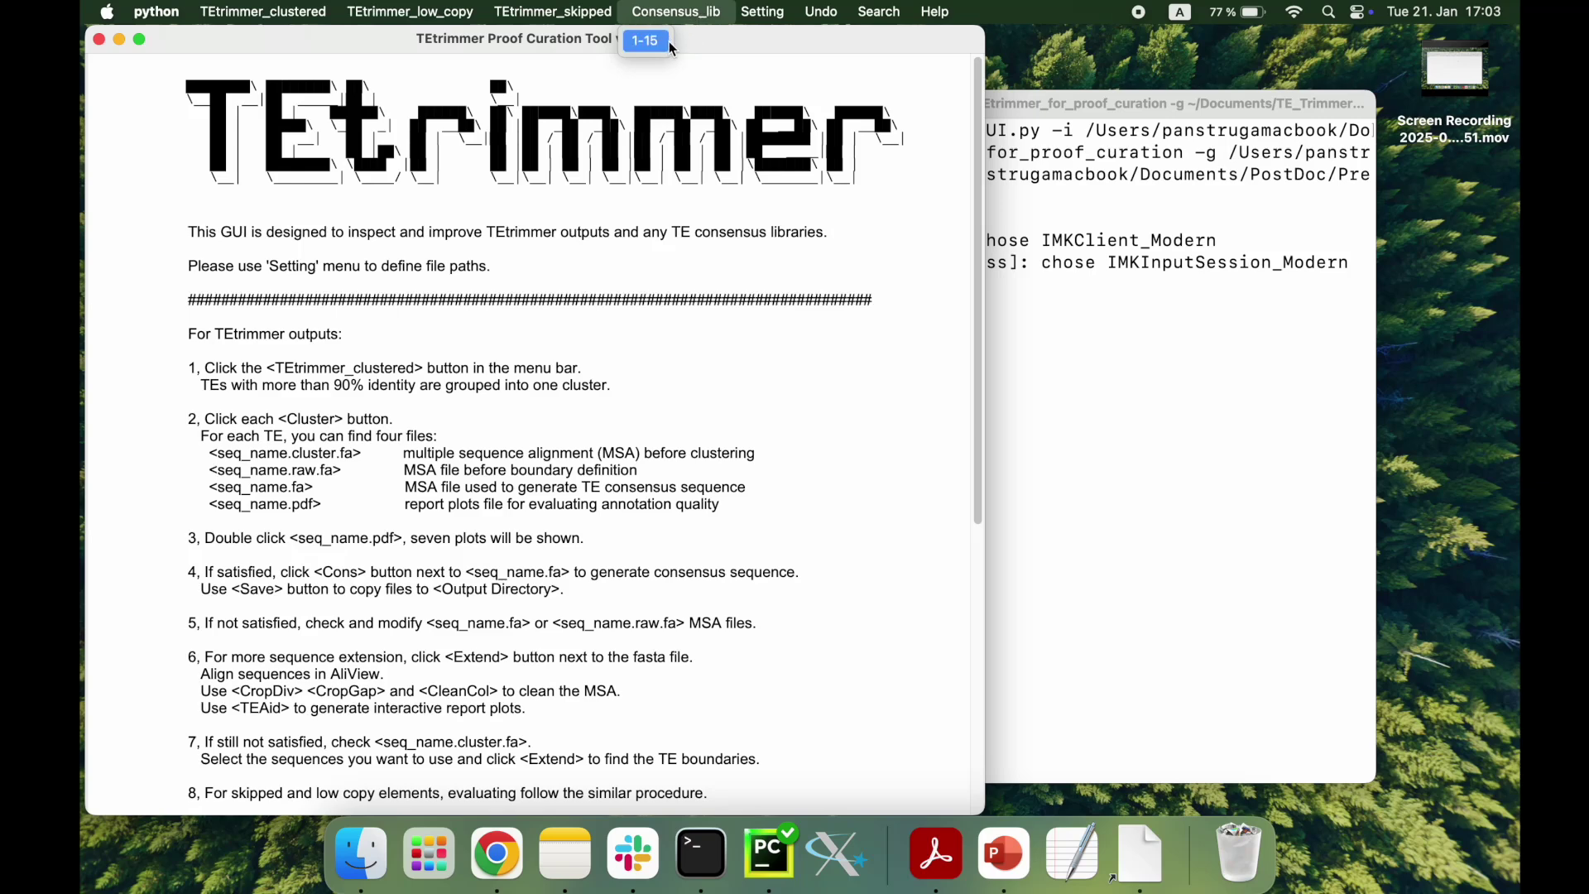
click(733, 83)
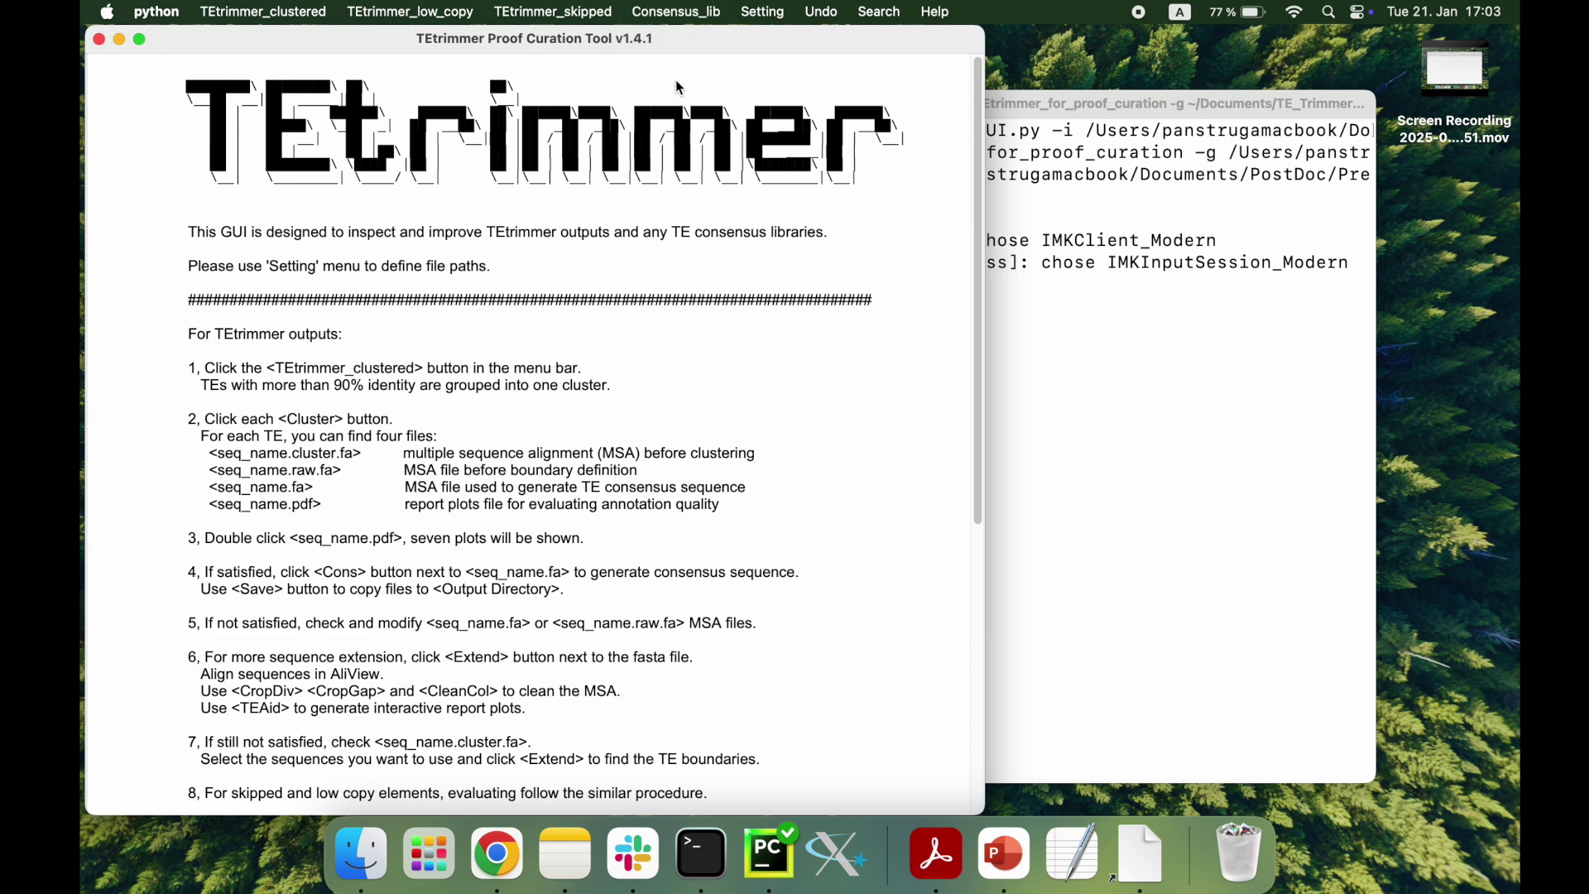
Step: List clustered TEtrimmer results 1-31, open Cluster1, and move its window clear of the cluster list
click(301, 15)
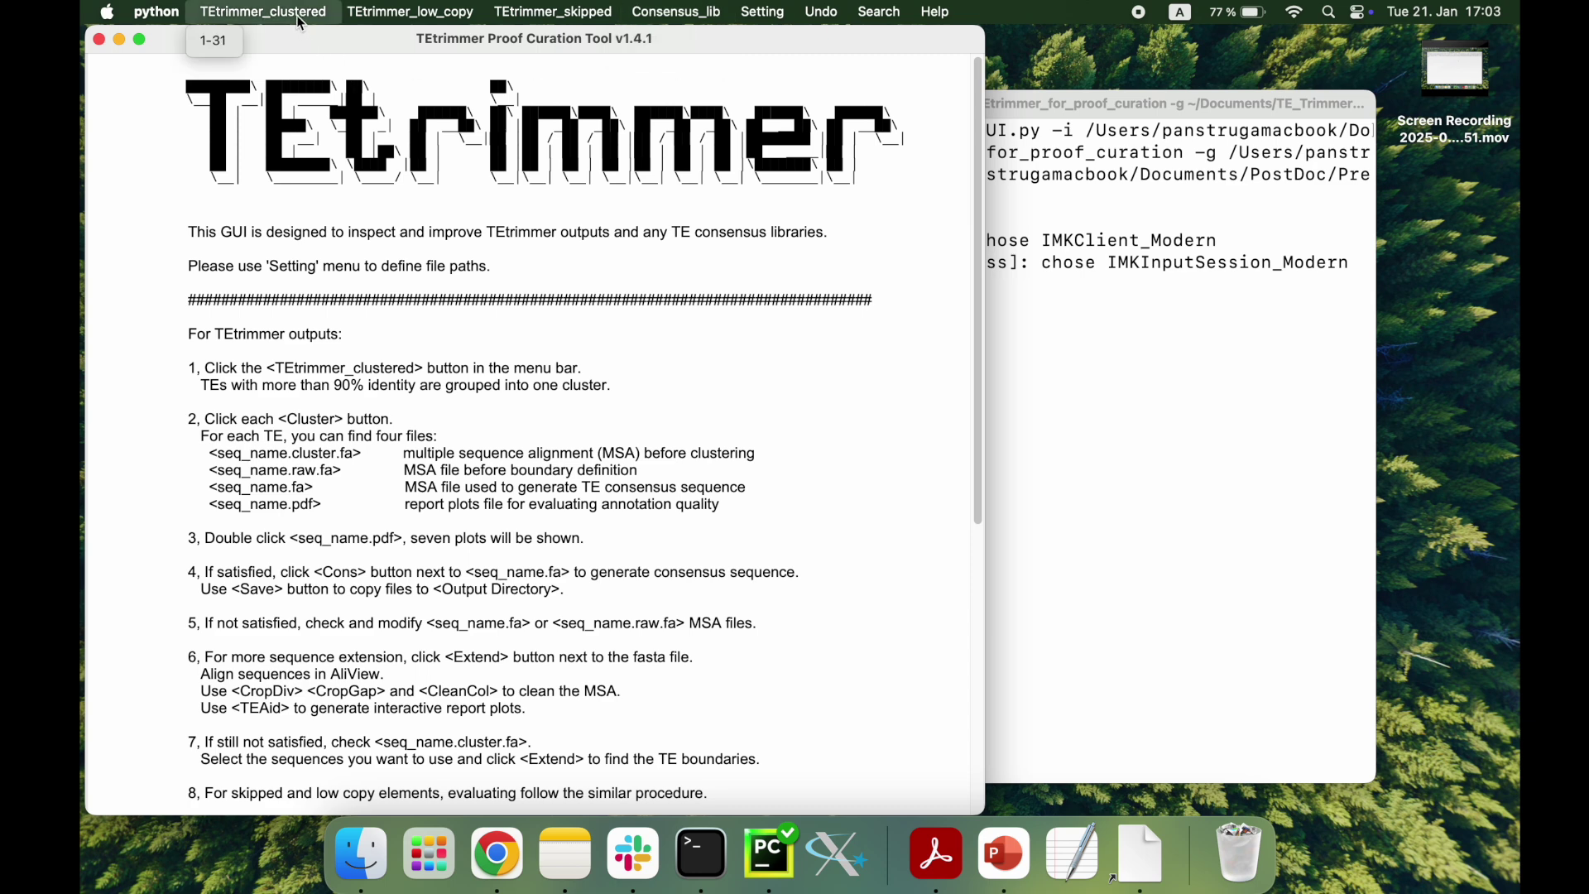
click(221, 42)
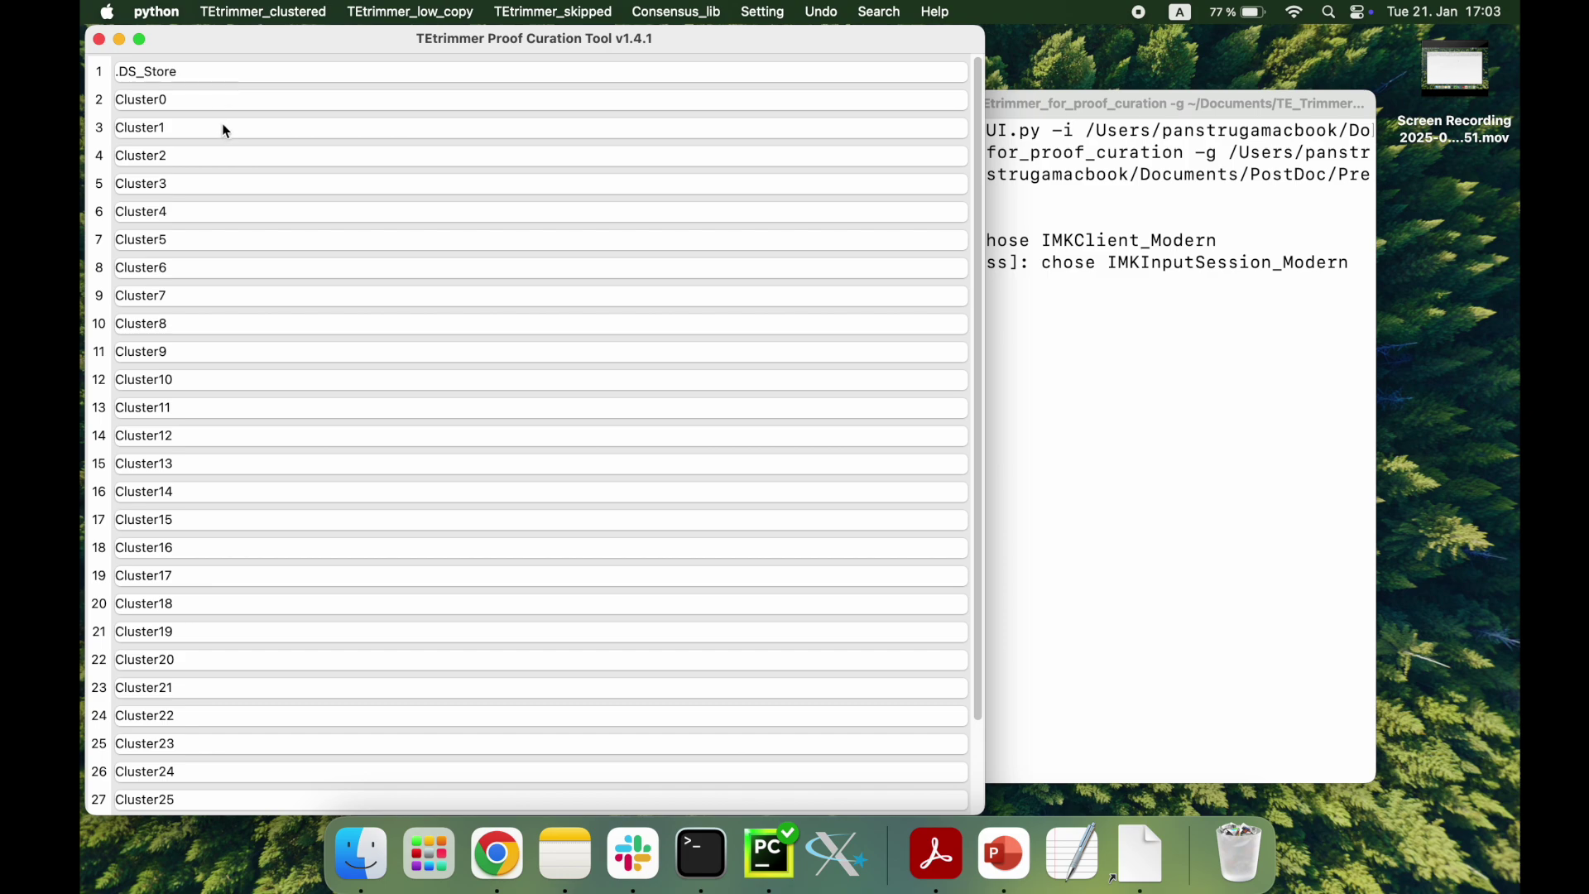
click(223, 129)
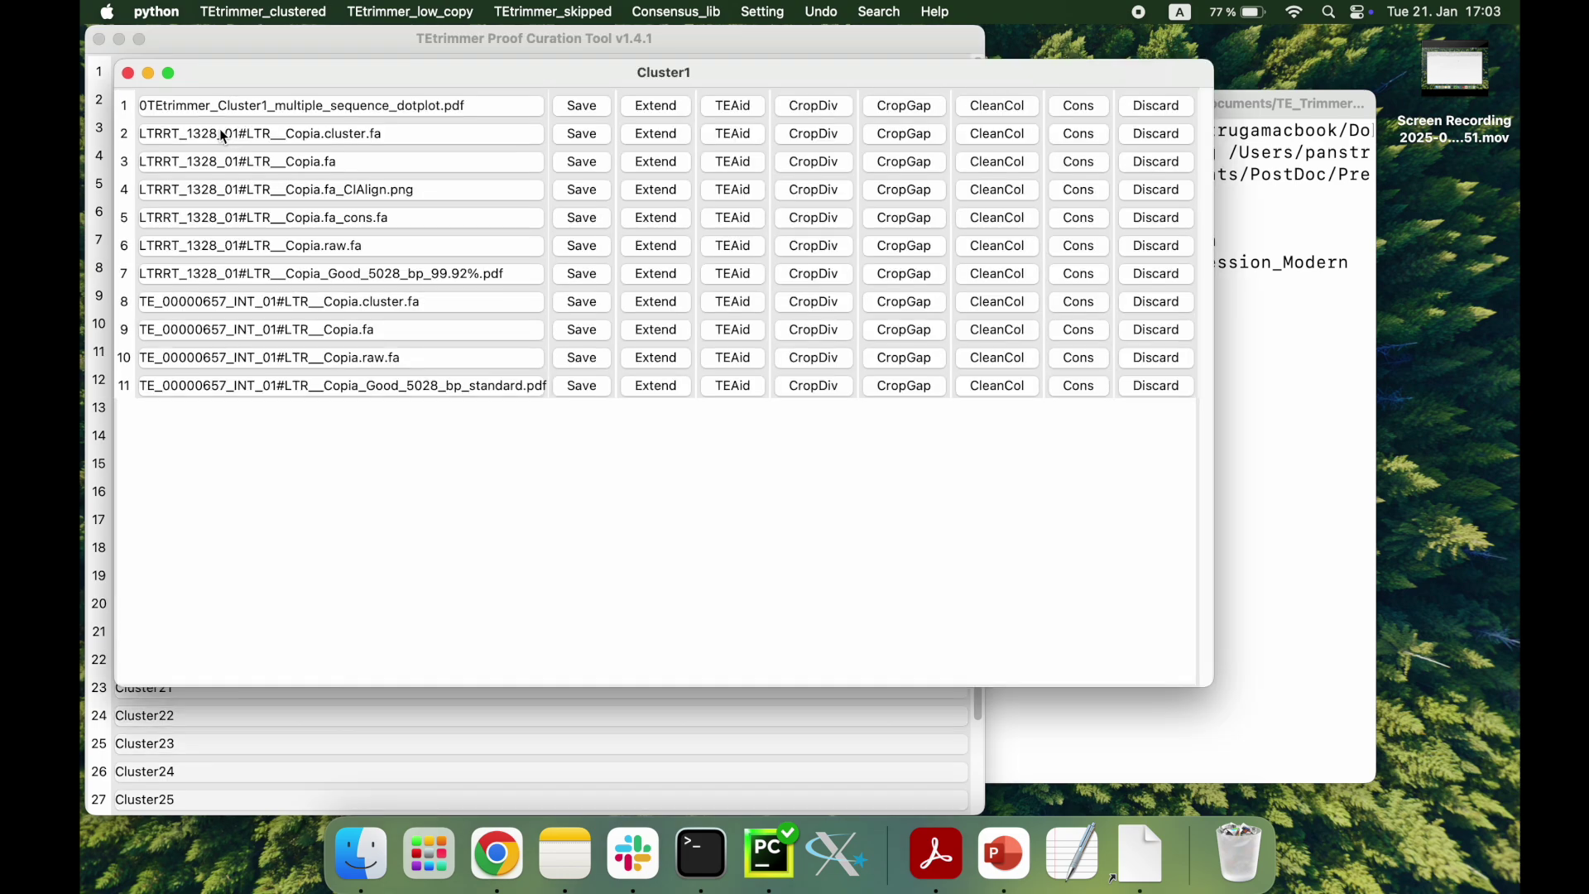
drag(349, 77, 420, 93)
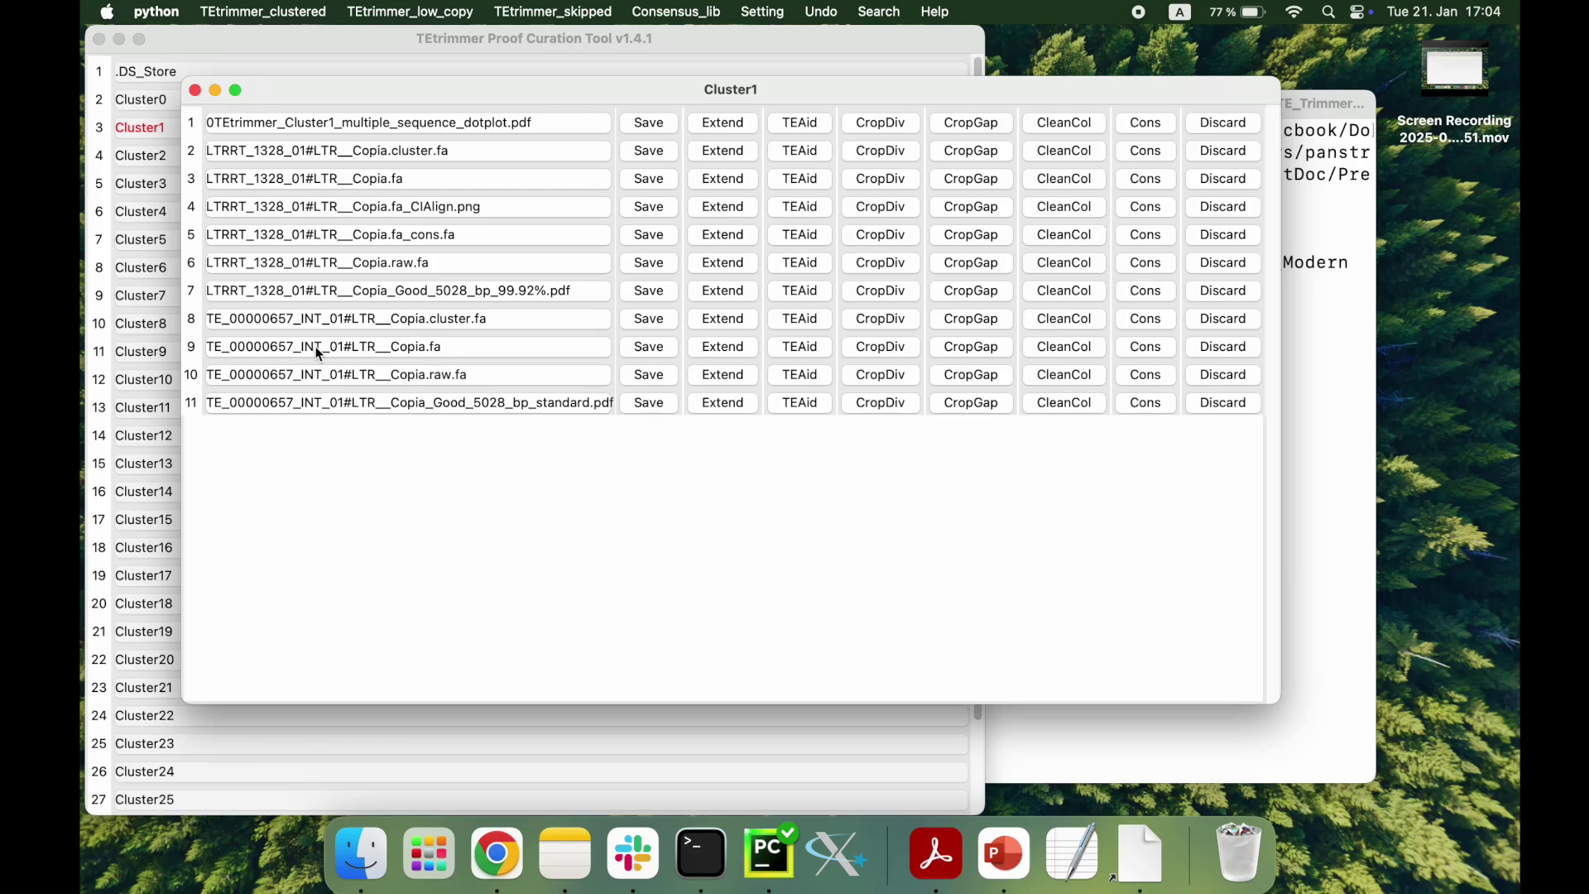
Step: Review the alignment, crop points, before/after TEtrimmer plots, ORF domains and dotplot in the TE_00000657_INT_01#LTR__Copia standard PDF report, and close it
click(538, 405)
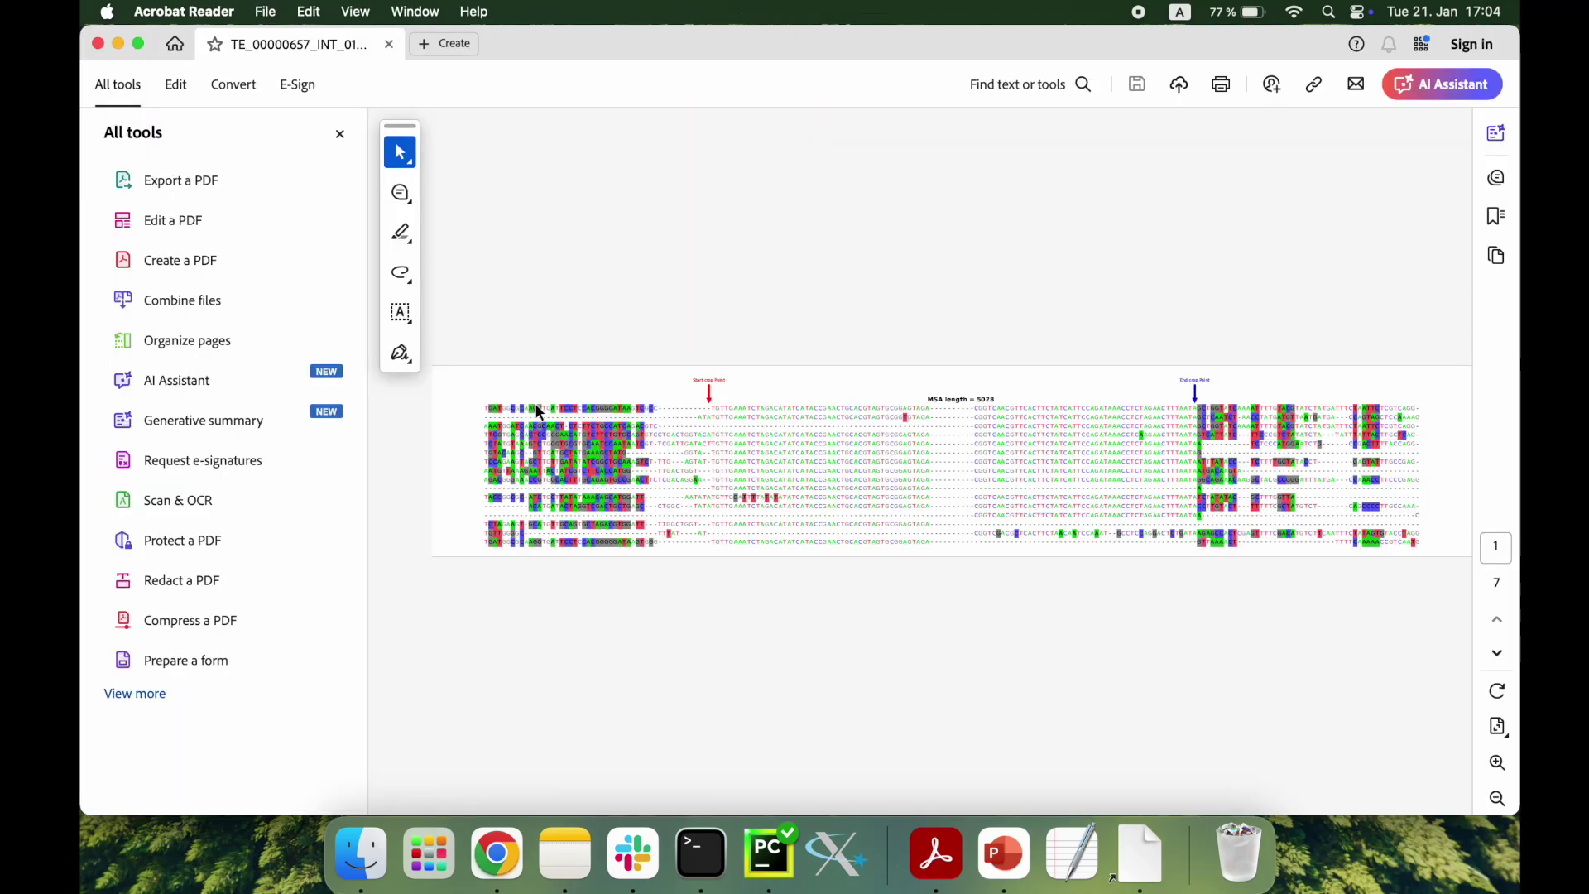
scroll(898, 414, down, 3)
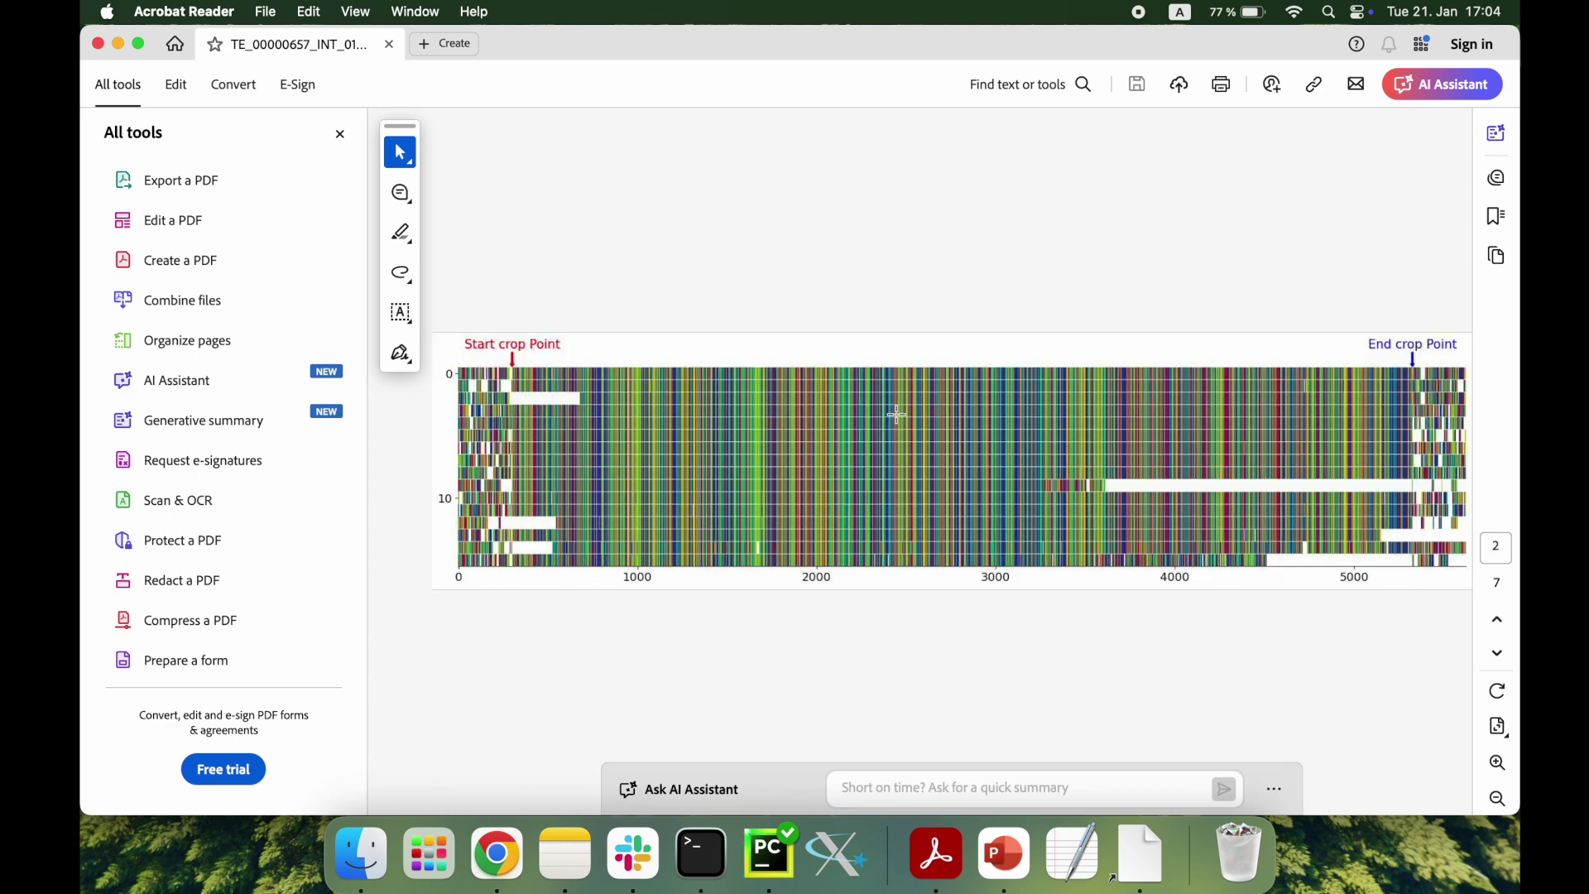
scroll(897, 414, down, 3)
scroll(896, 414, down, 3)
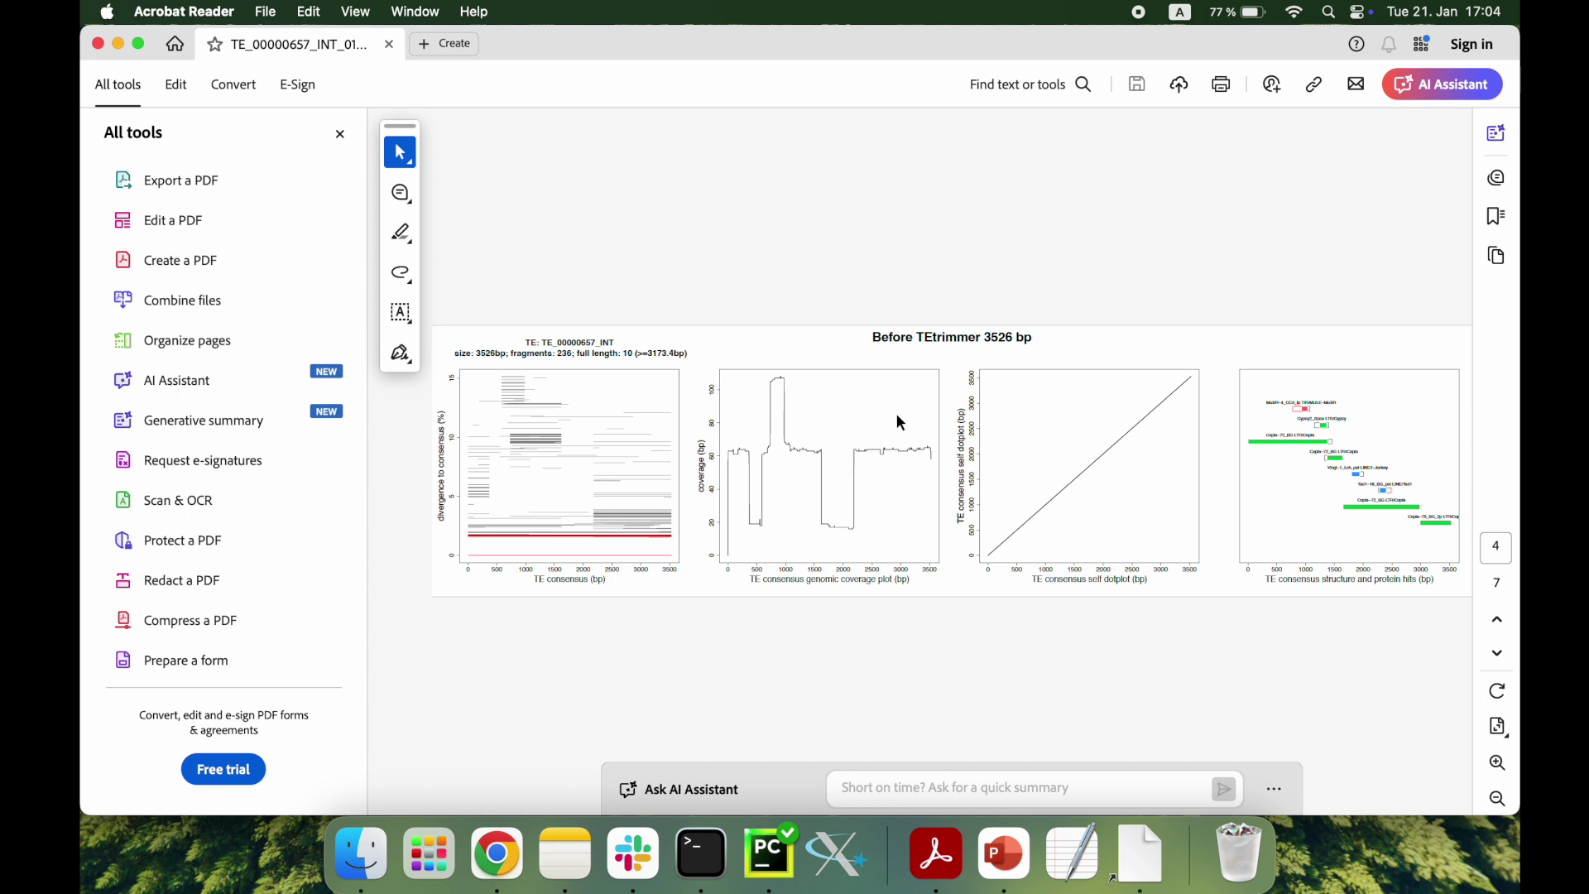
scroll(896, 413, up, 3)
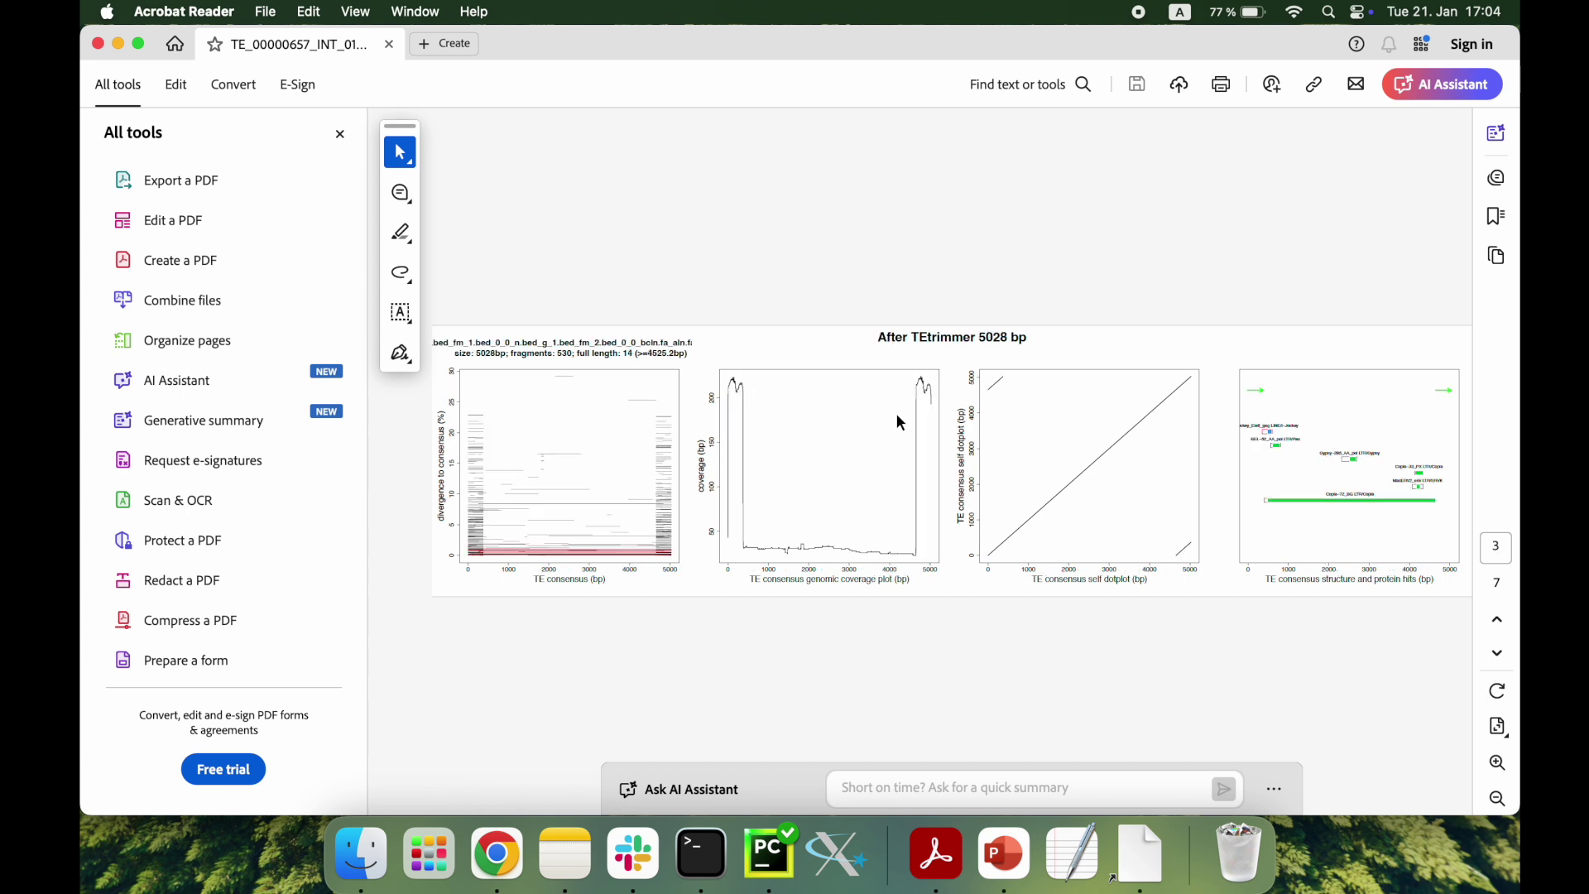
scroll(896, 413, down, 3)
scroll(896, 414, down, 3)
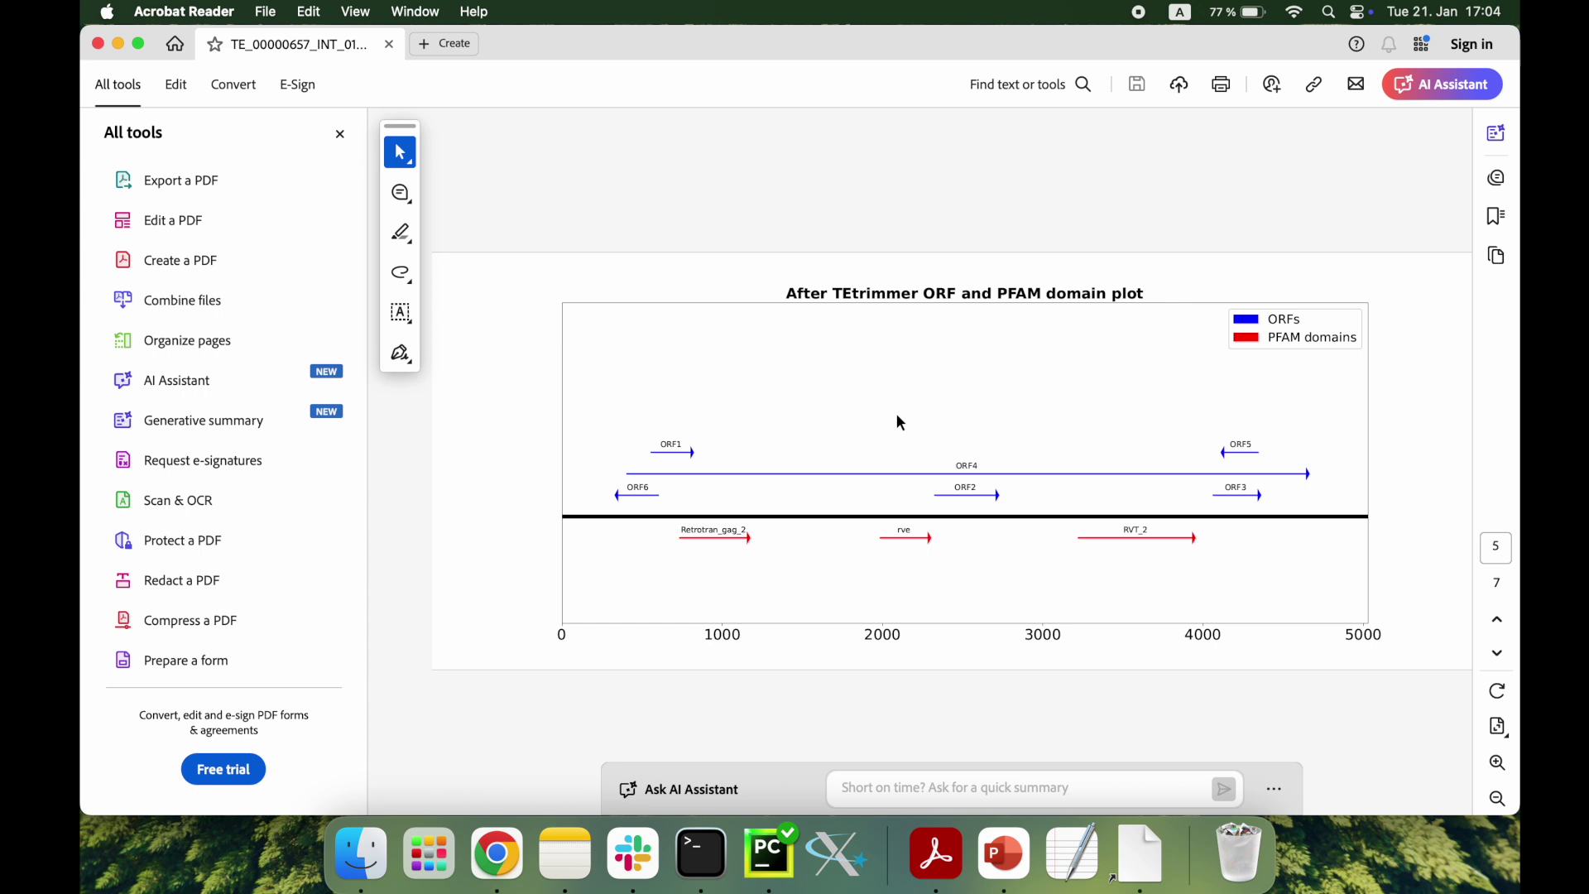
scroll(896, 414, down, 6)
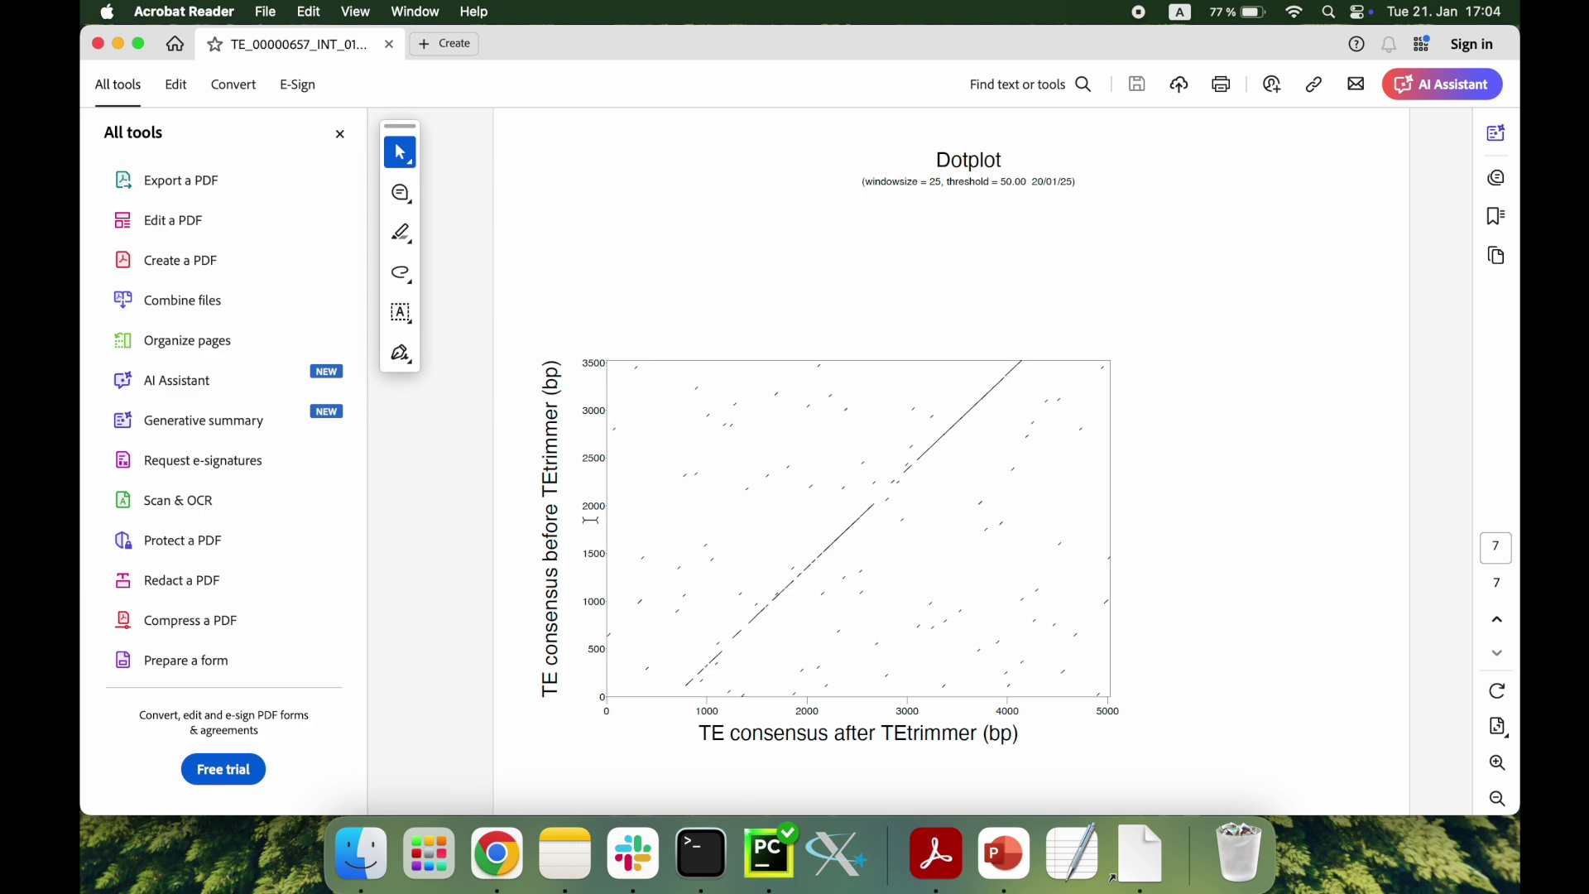
click(98, 43)
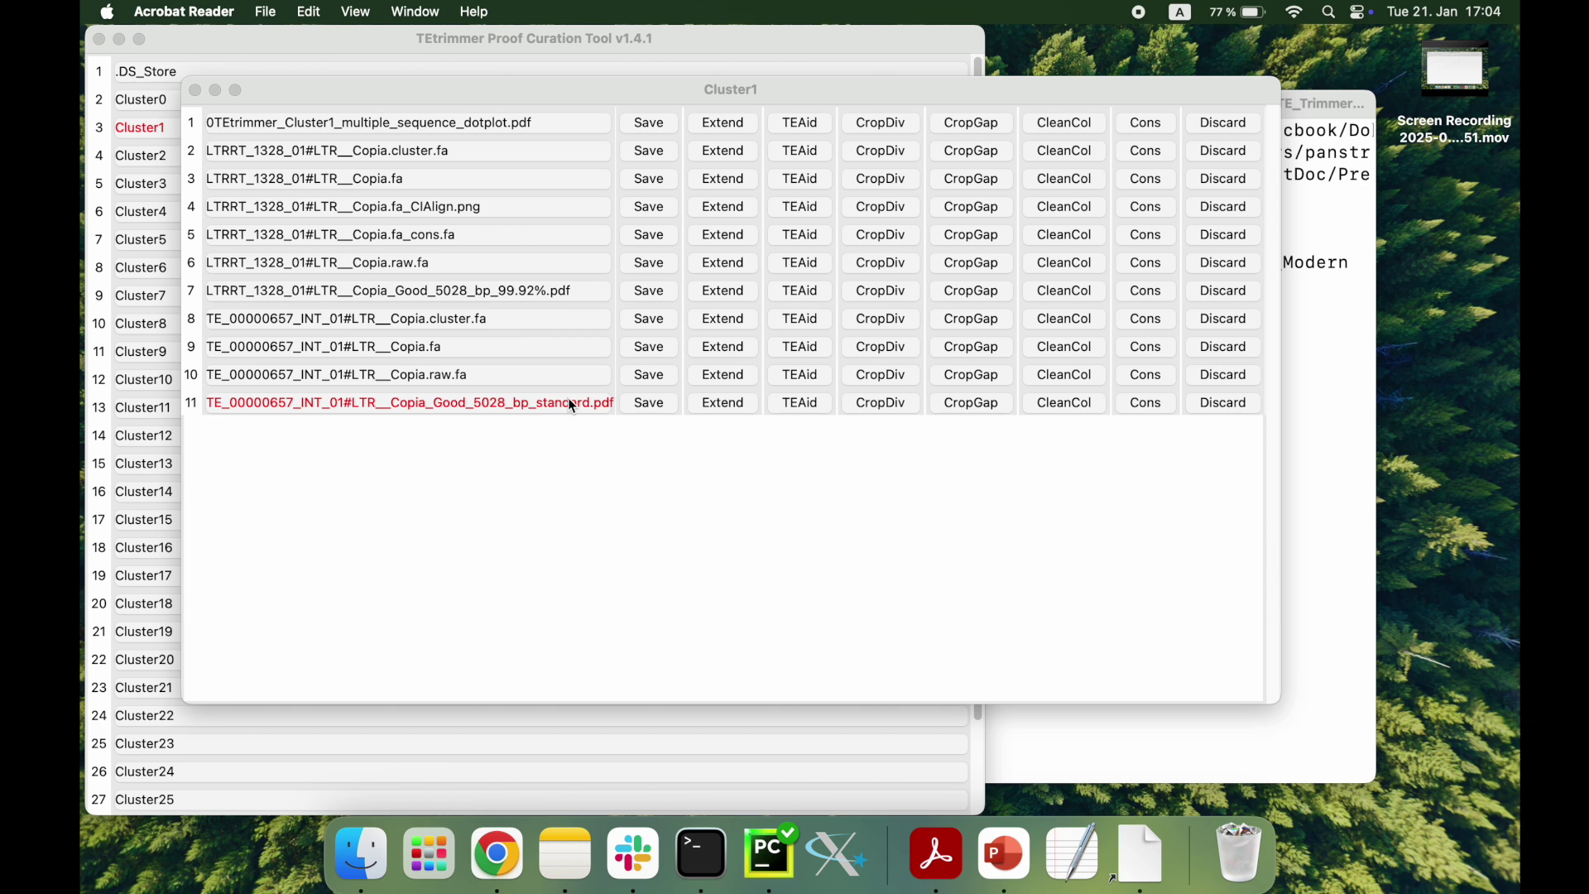
Step: Open the TE_00000657_INT_01#LTR__Copia.fa alignment in AliView and highlight only the bases that differ from the consensus
click(527, 346)
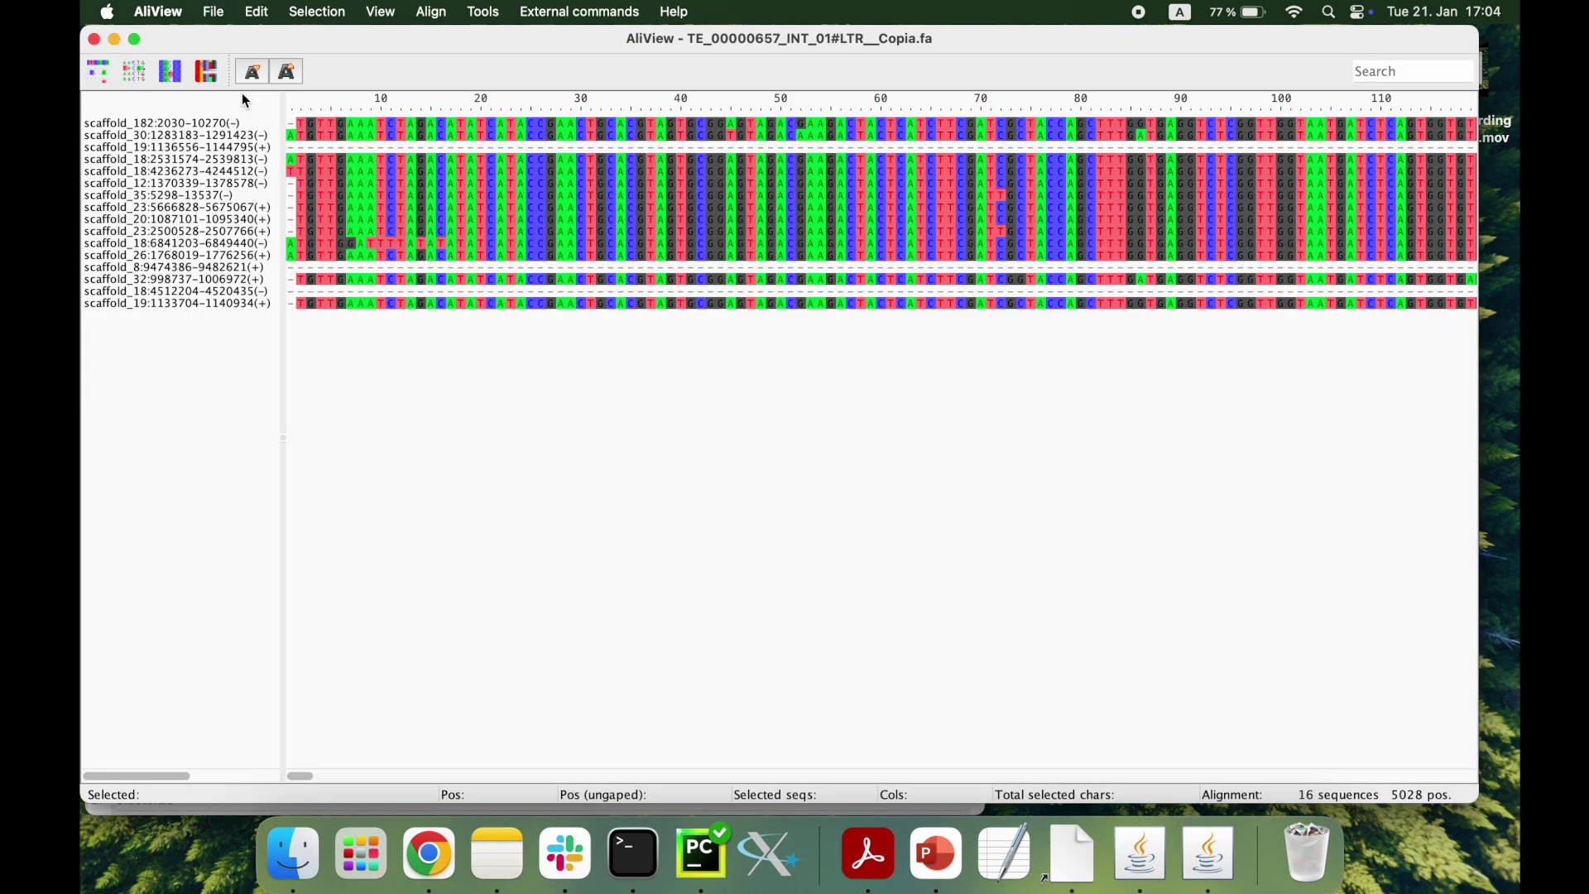
click(133, 71)
drag(308, 782, 177, 642)
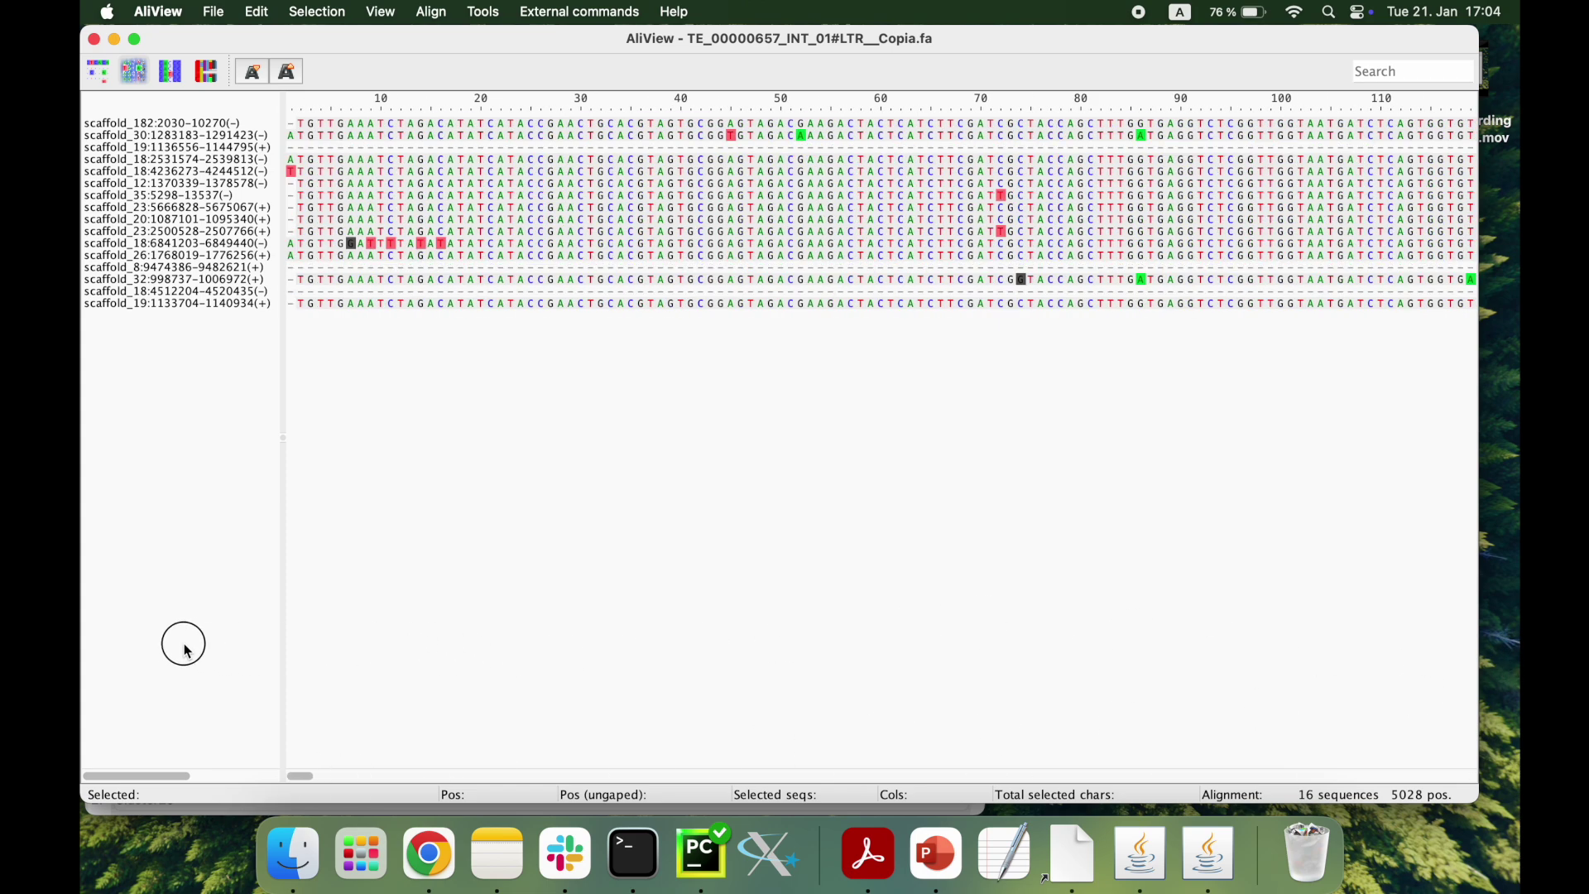
Step: Delete the first column across all sequences of the Copia alignment, save the file, and close AliView
click(293, 109)
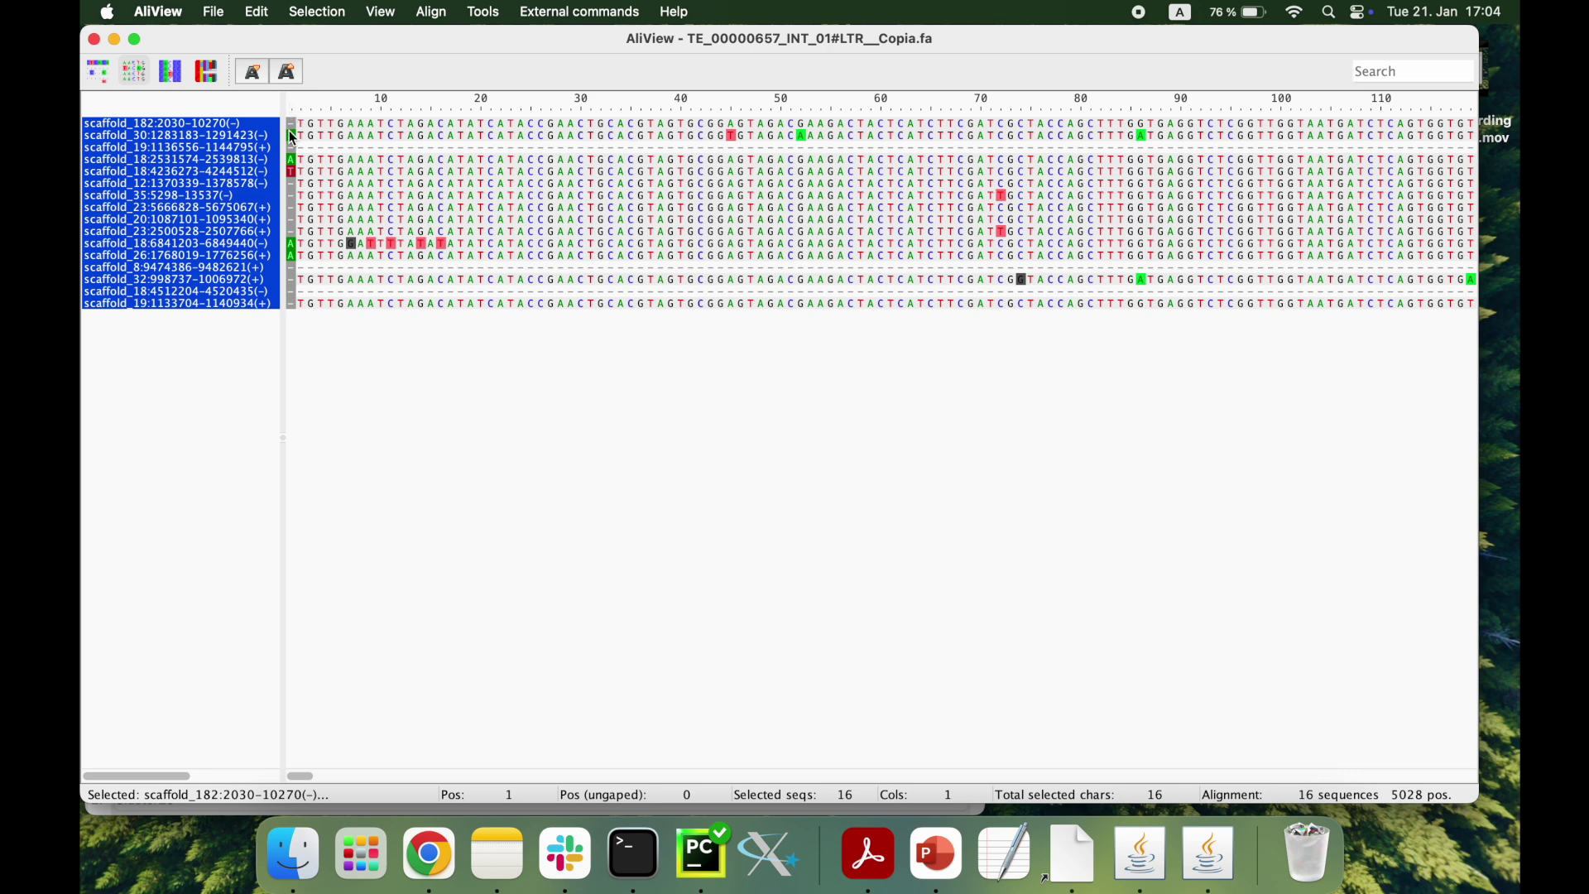
right_click(292, 142)
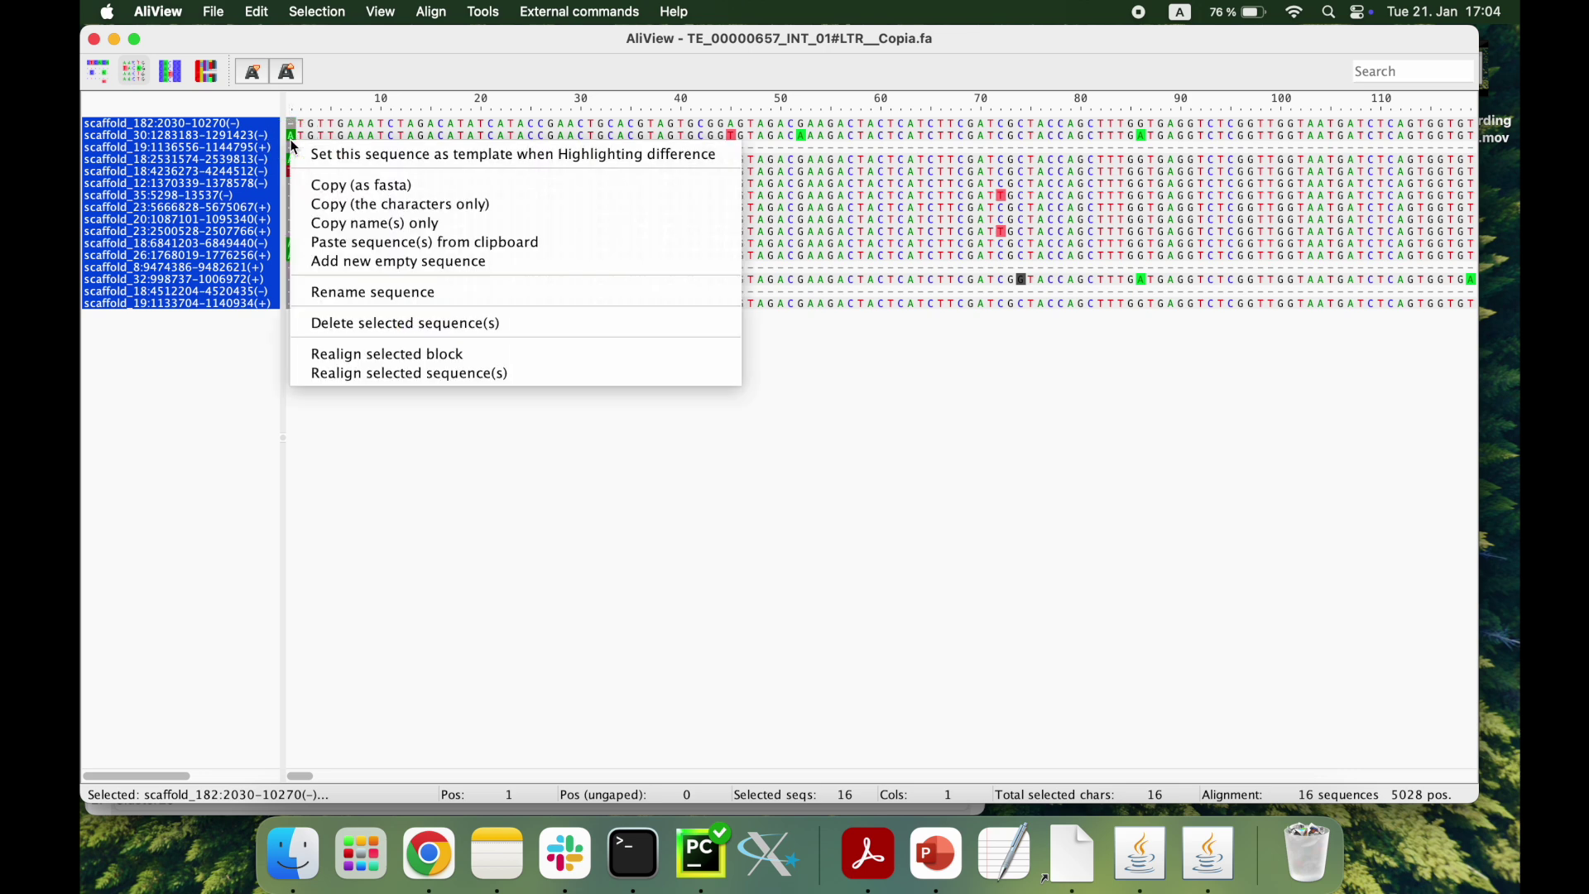
click(389, 326)
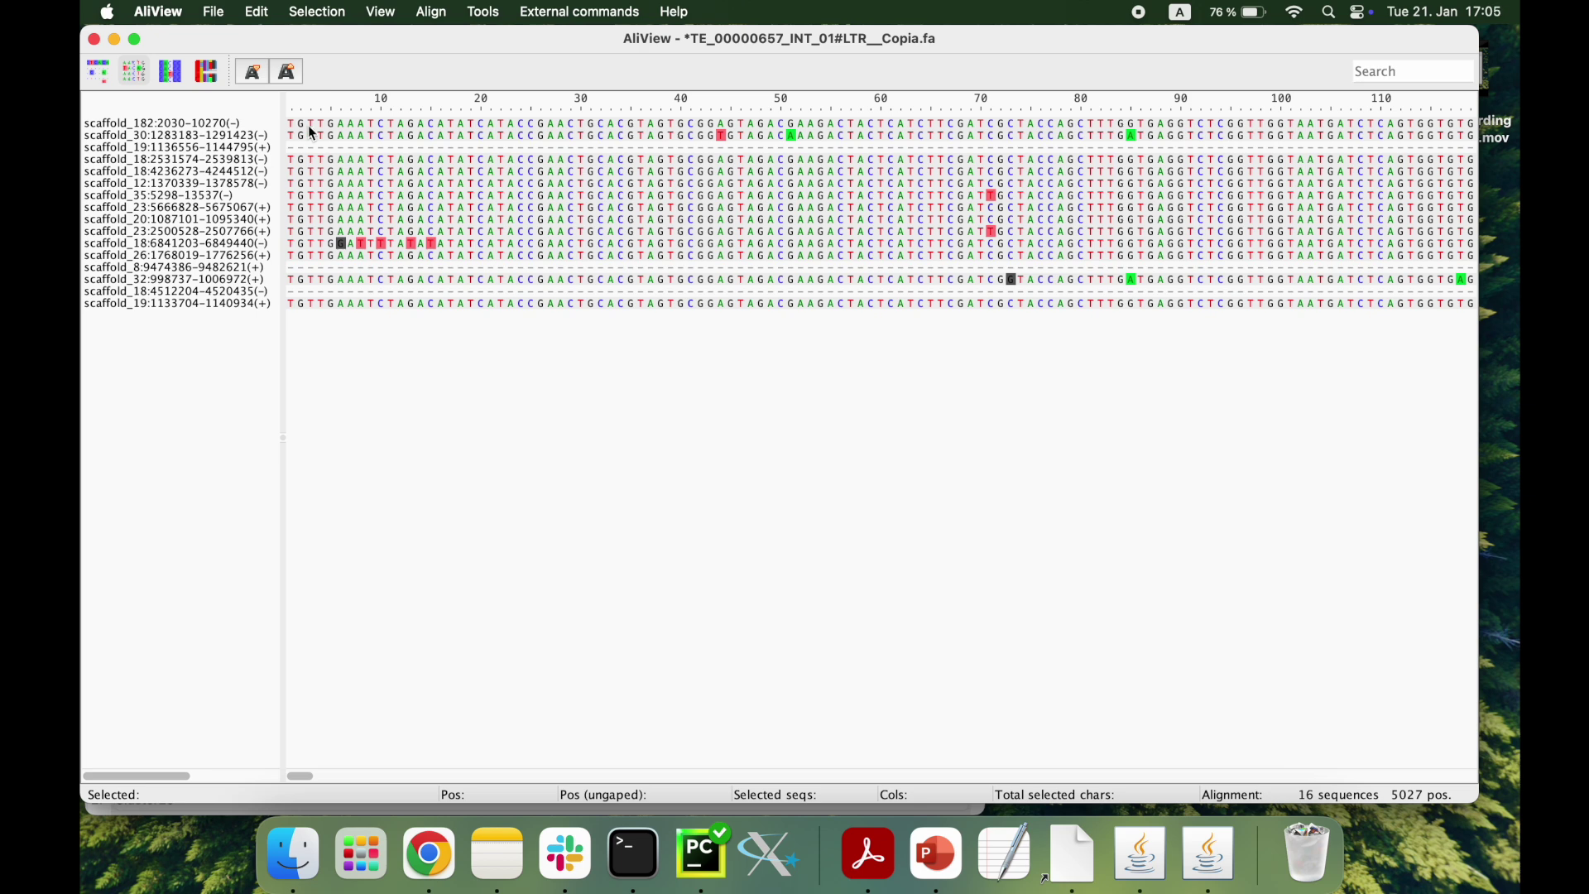
click(214, 11)
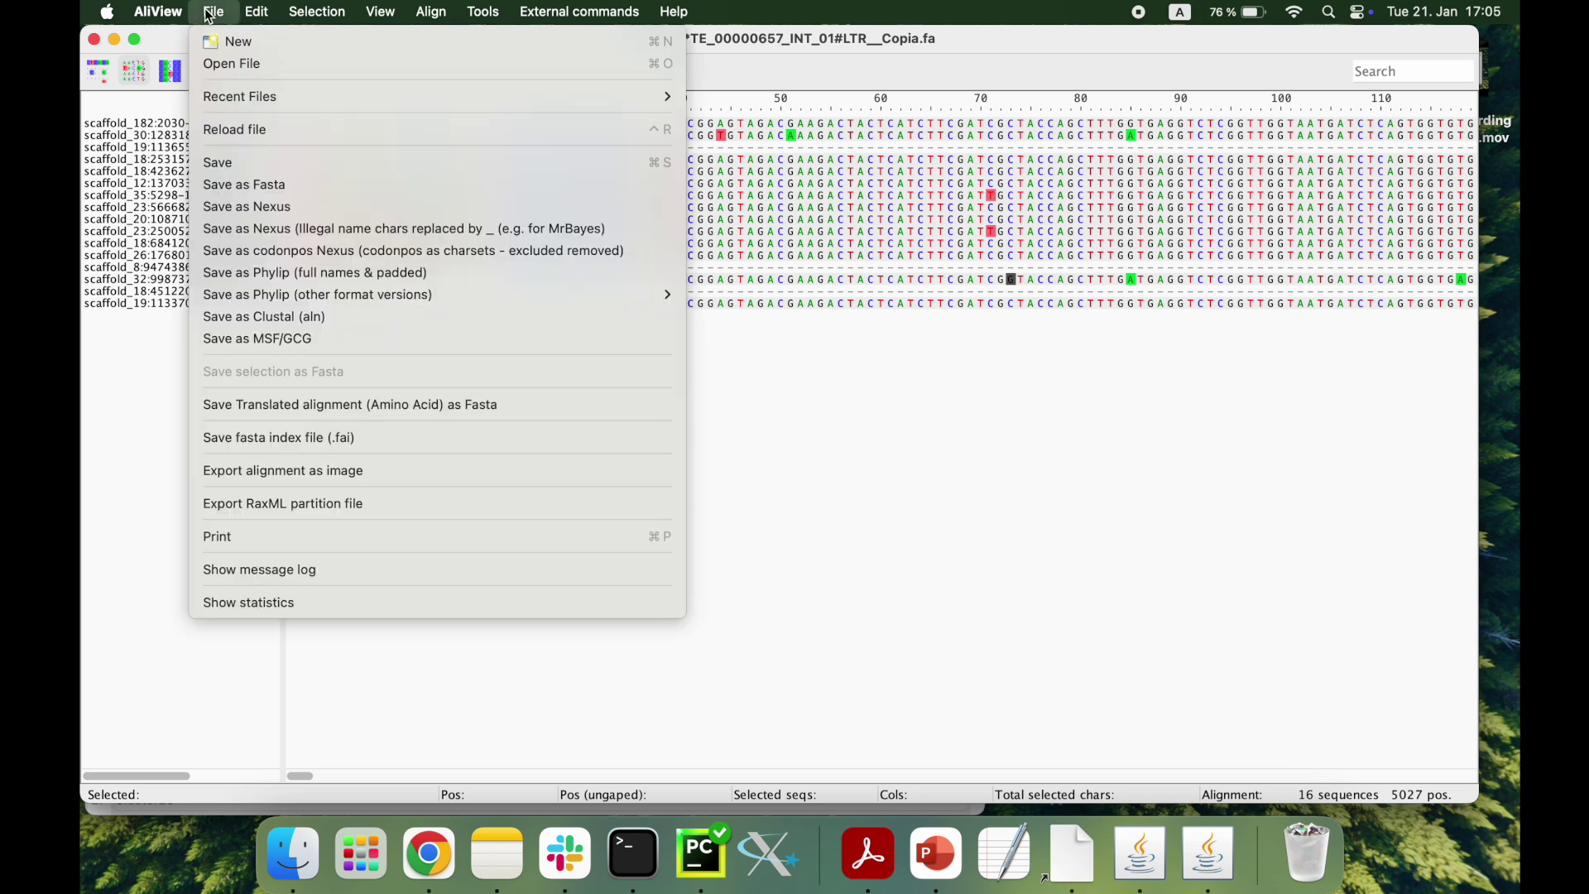
click(283, 173)
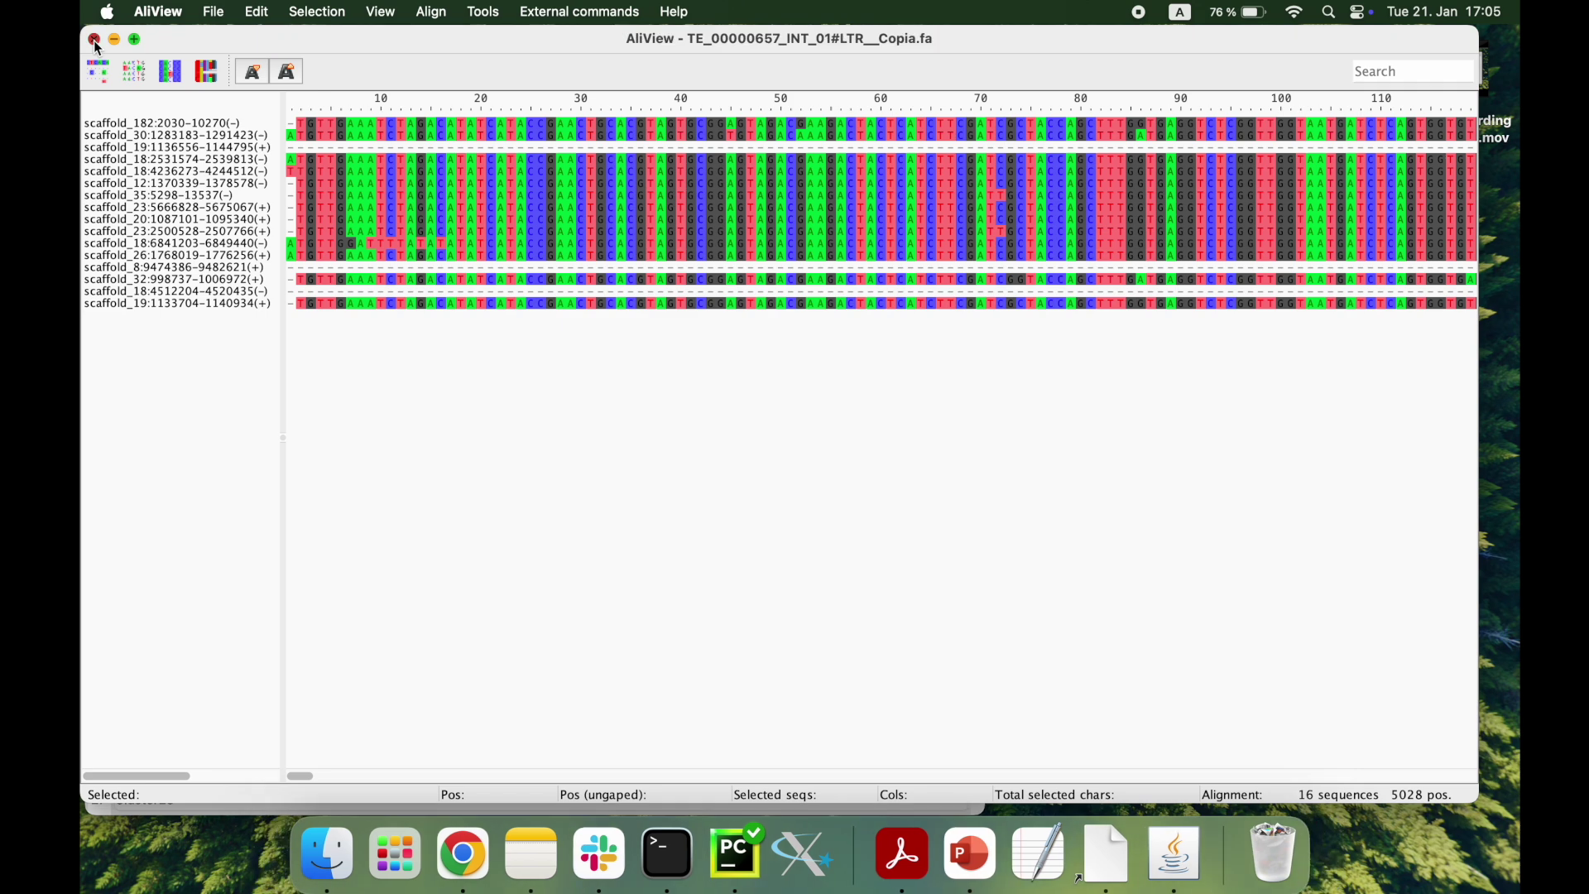
click(95, 39)
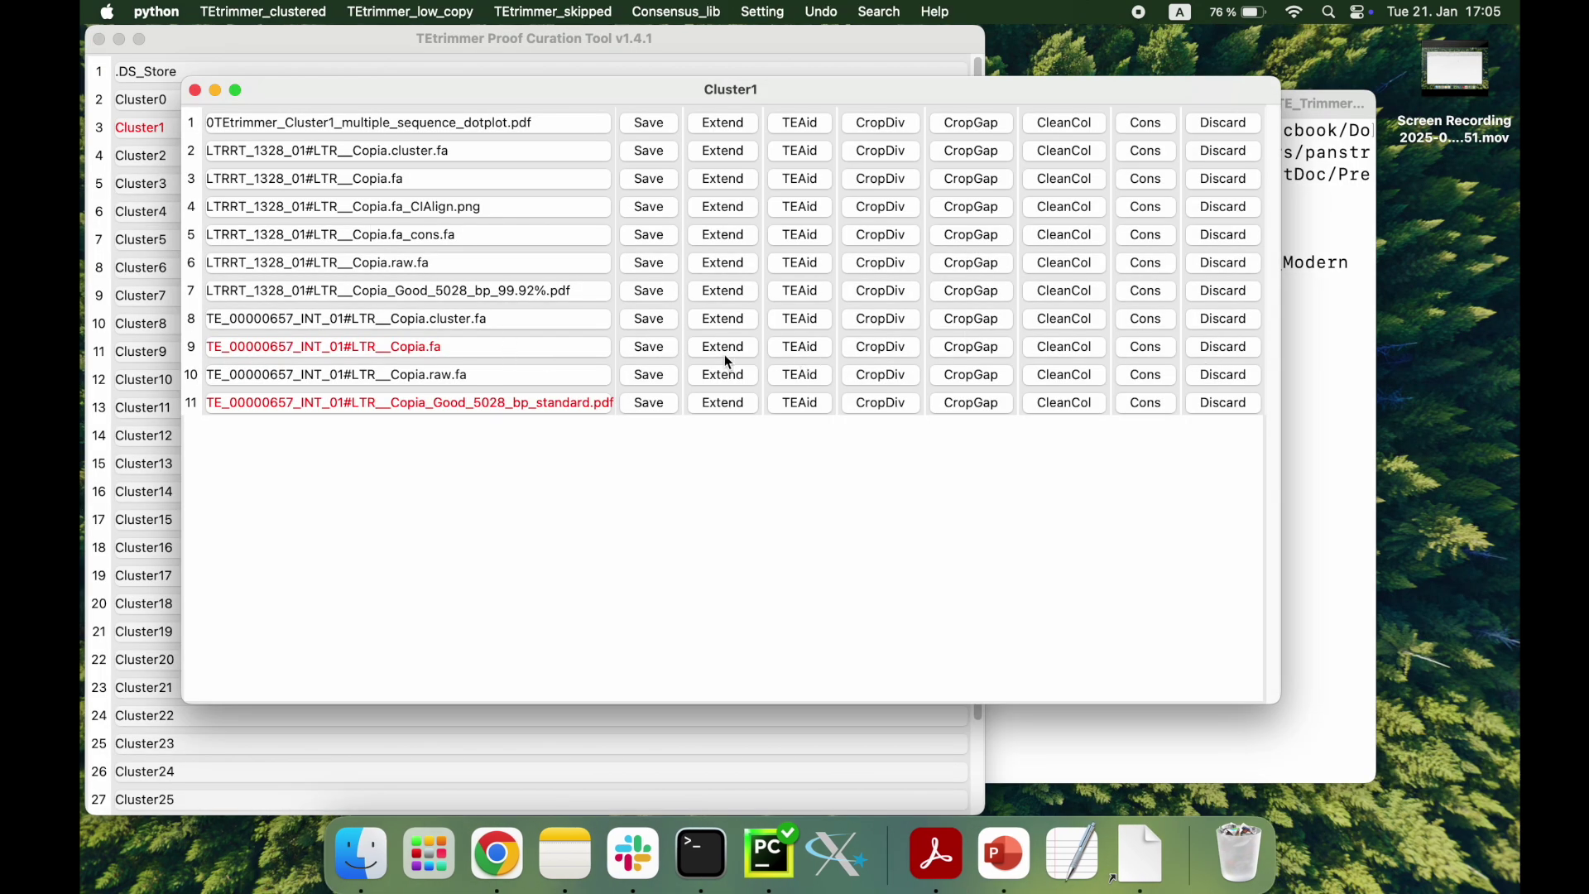
Step: Run TEAid on TE_00000657_INT_01#LTR__Copia.fa, examine its coverage, self dot and protein domain plots including the LTR coordinates, and close the browser window
click(814, 357)
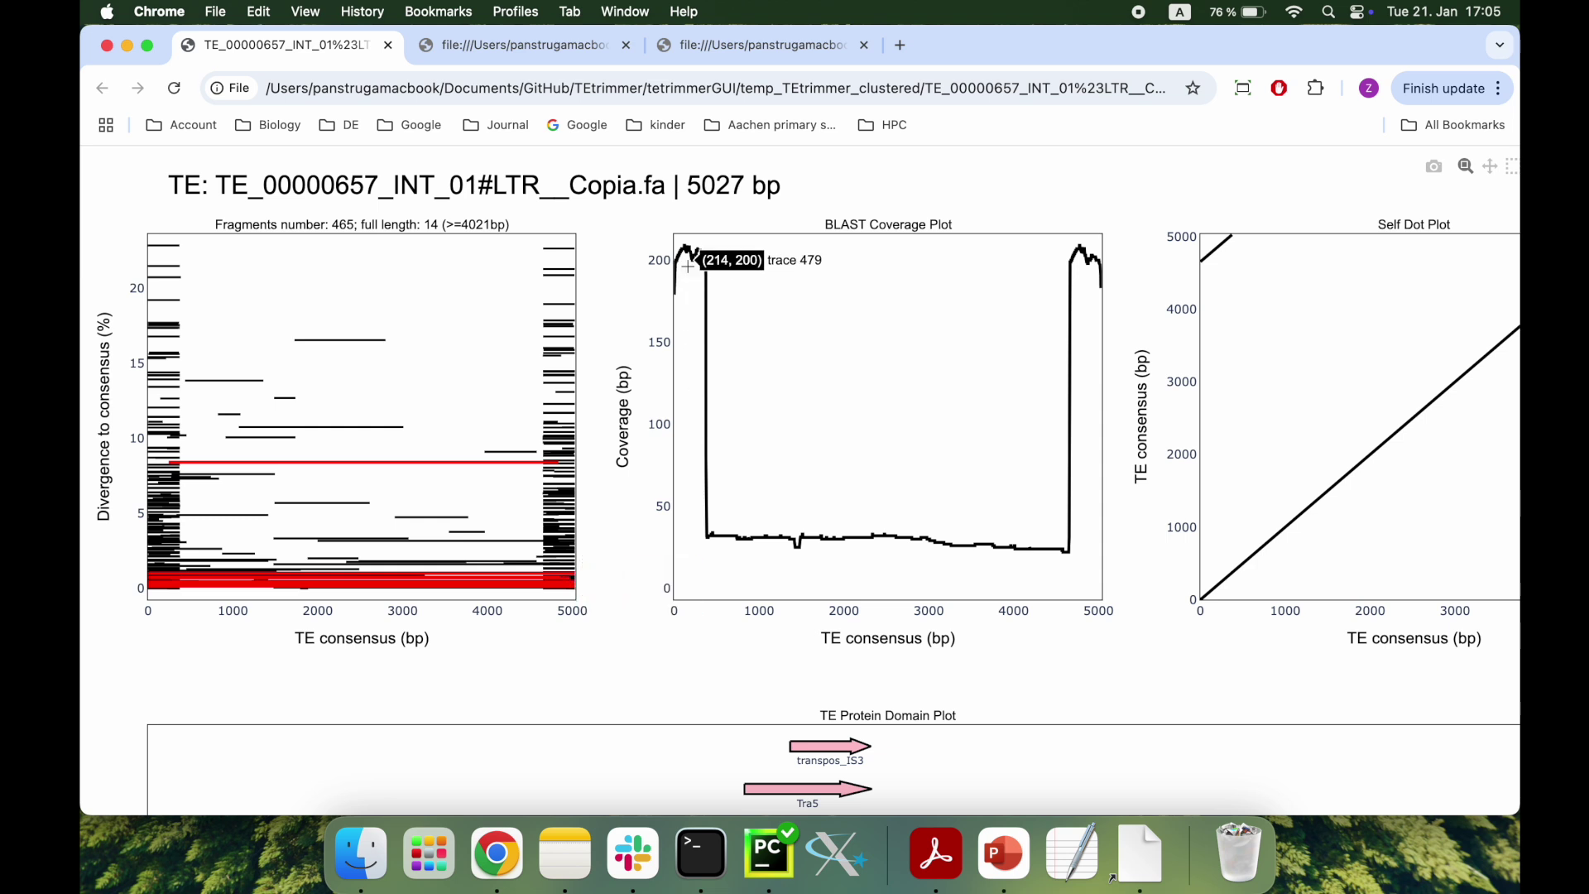
scroll(947, 365, right, 5)
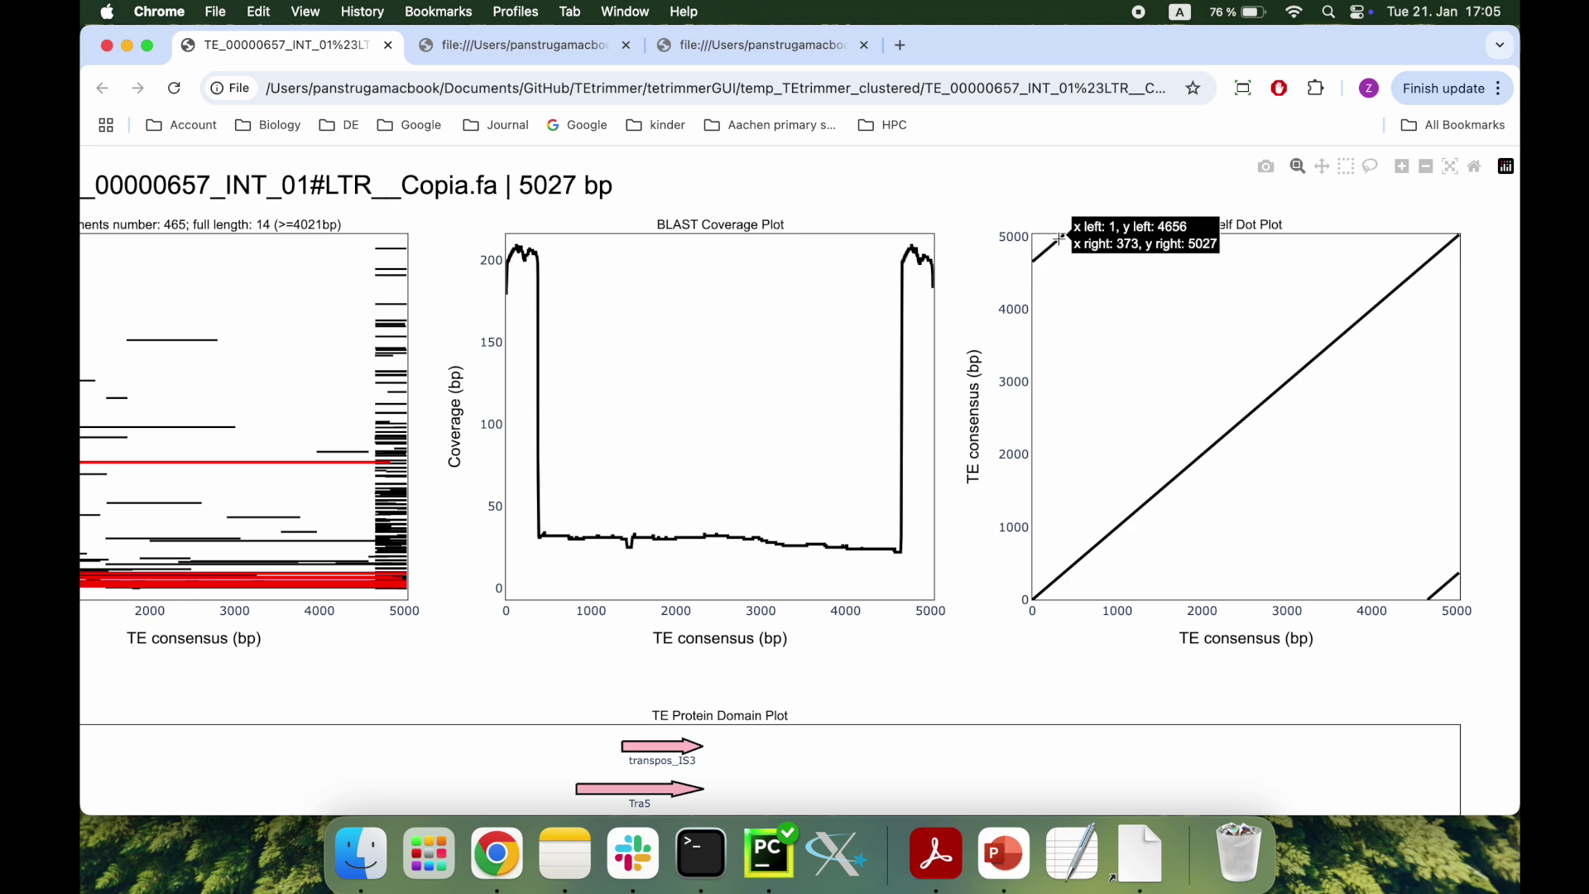
mouse_move(1044, 267)
scroll(1044, 266, down, 1)
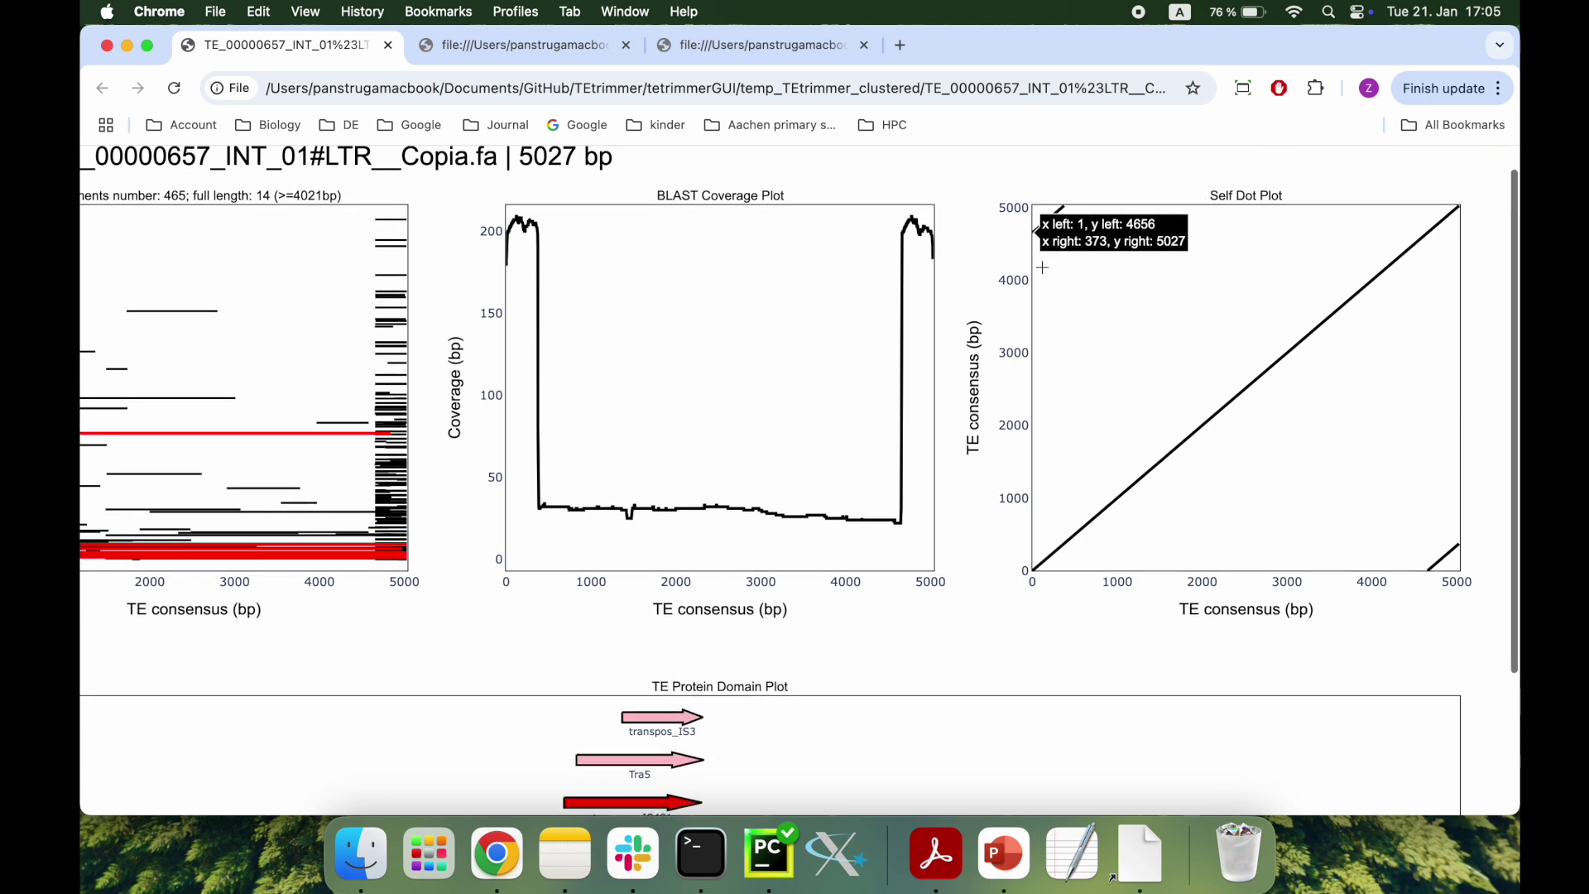
mouse_move(1036, 234)
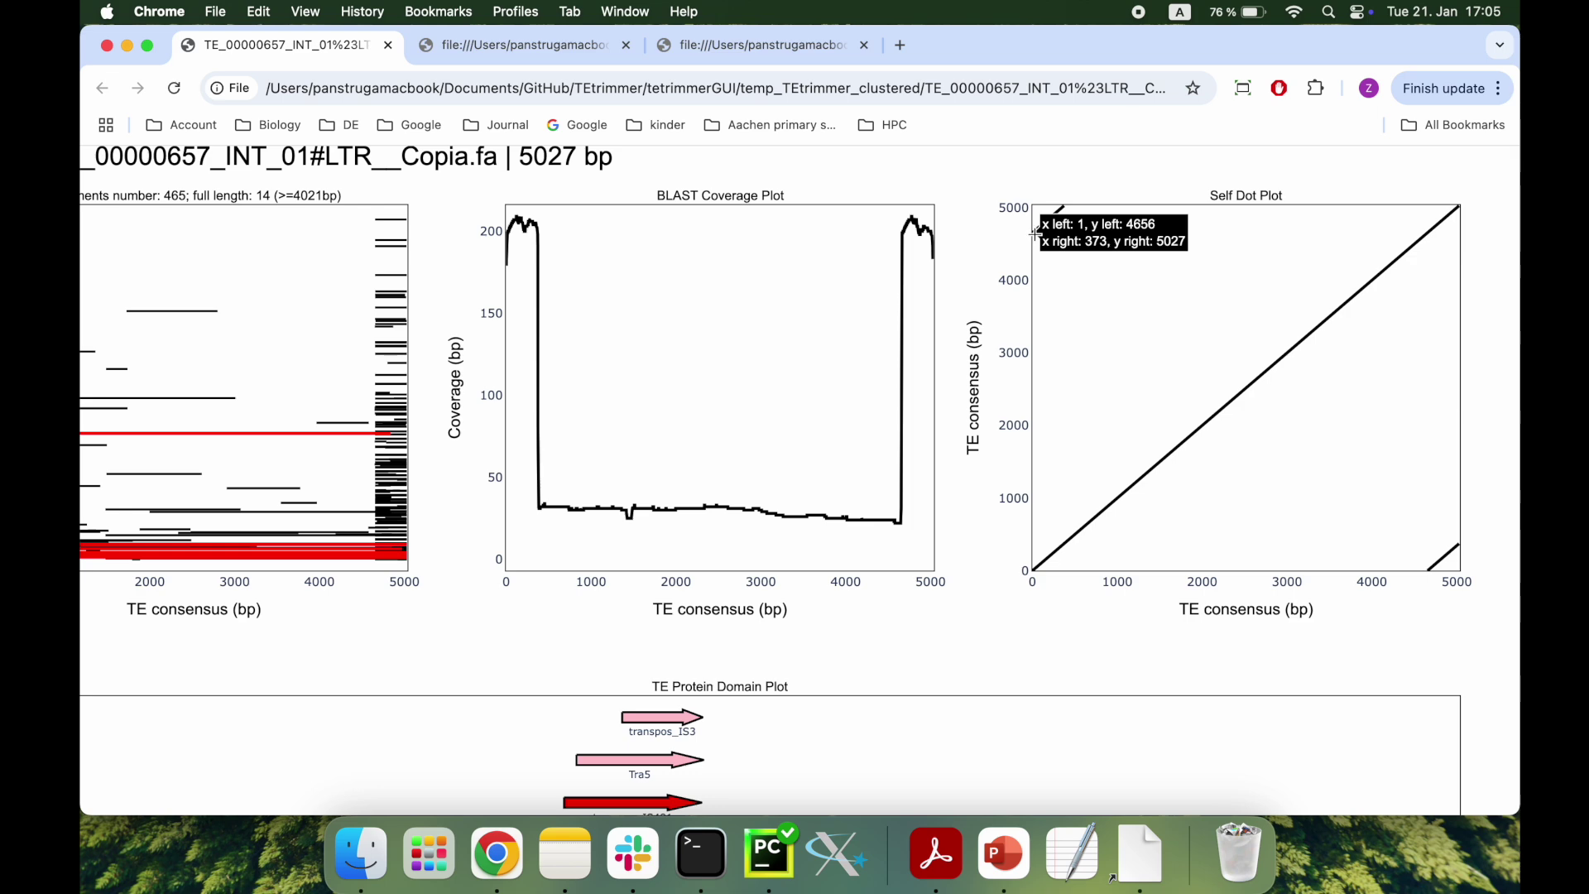
scroll(1036, 234, down, 5)
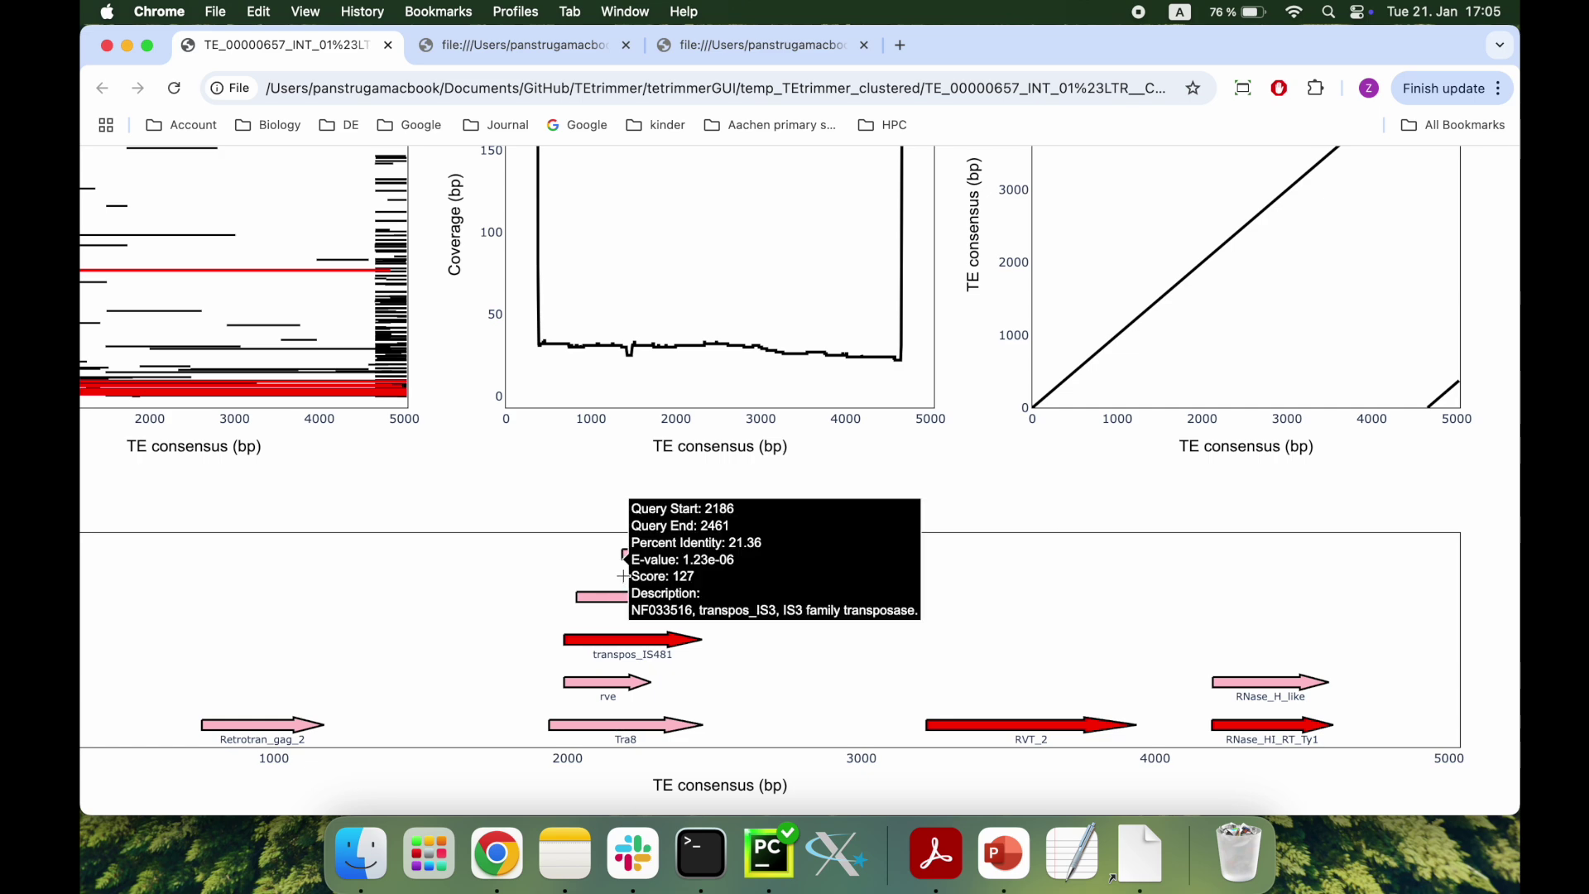
scroll(472, 729, left, 3)
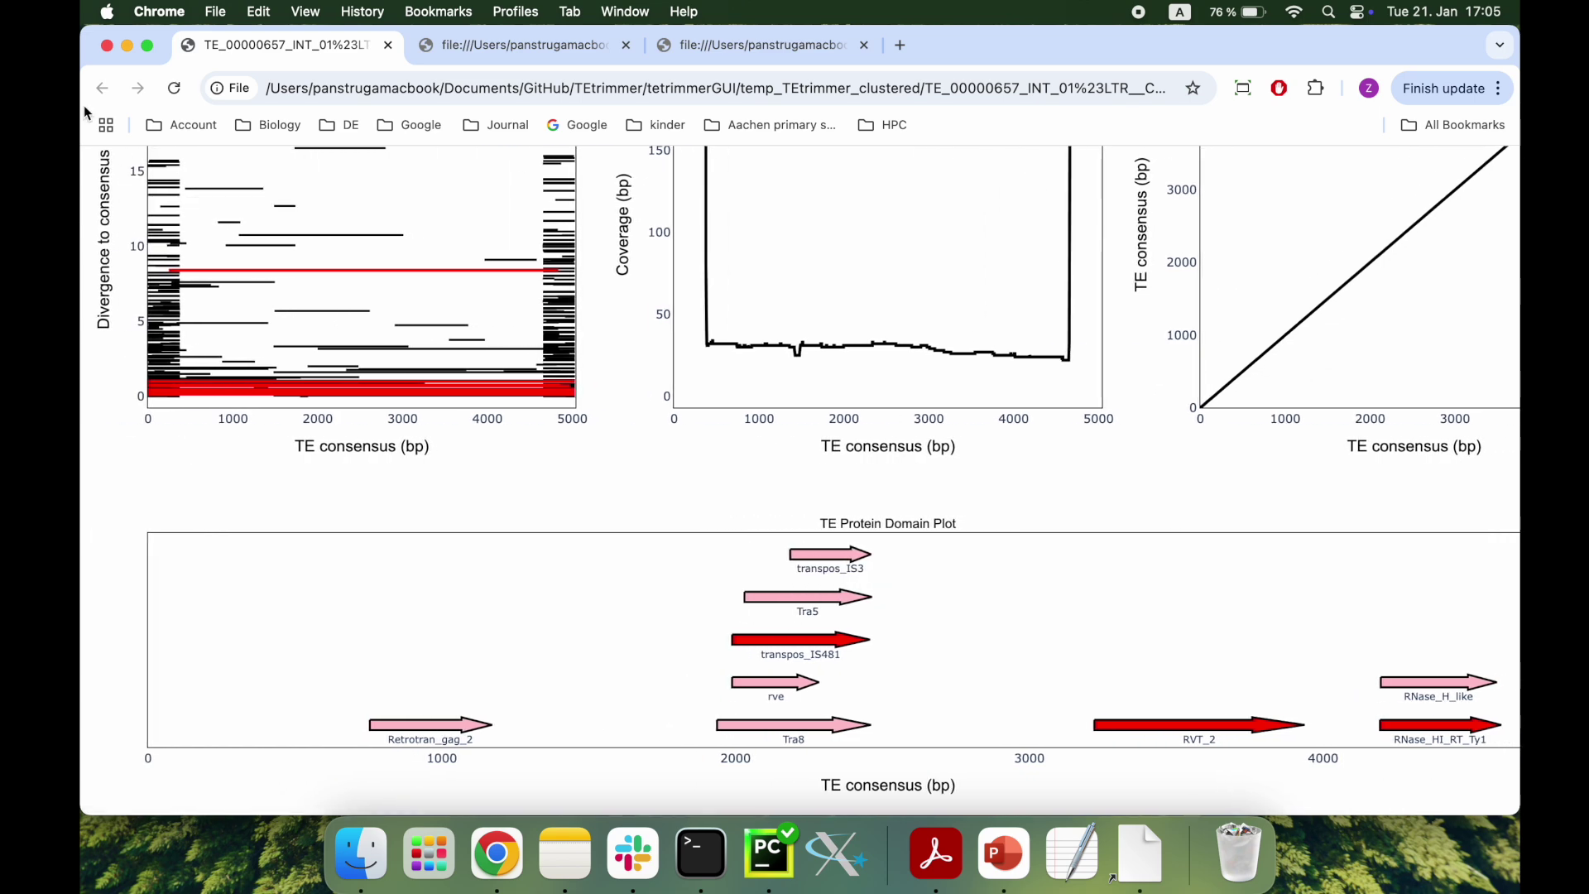
click(107, 47)
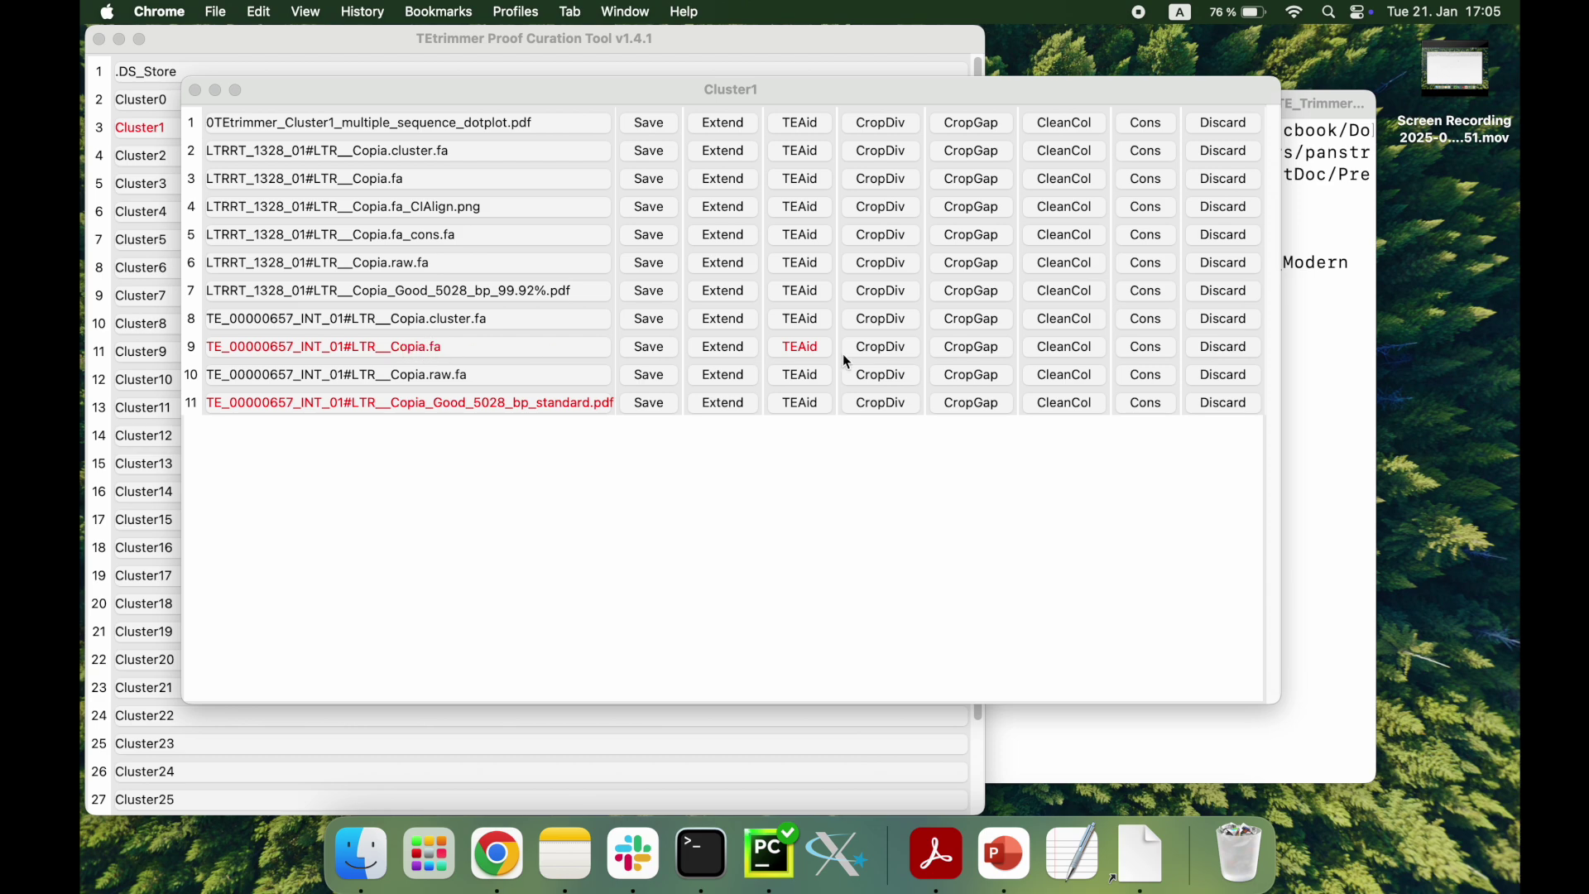
Step: Save TE_00000657_INT_01#LTR__Copia.fa to the TEtrimmer_saved folder, and generate and save its consensus file there too
click(675, 348)
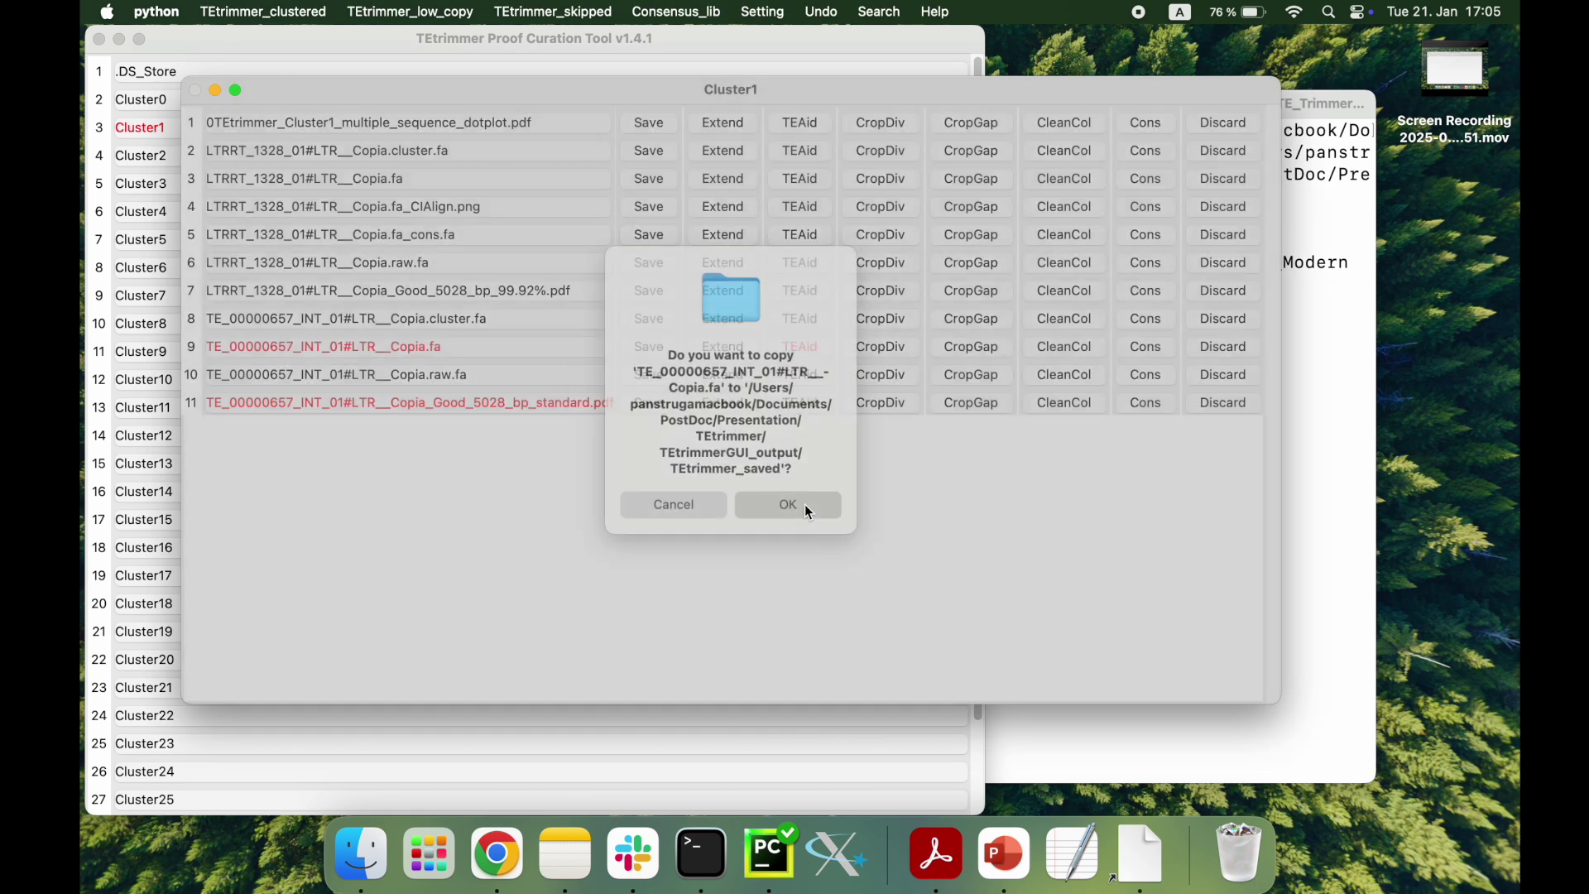
click(805, 504)
click(1155, 351)
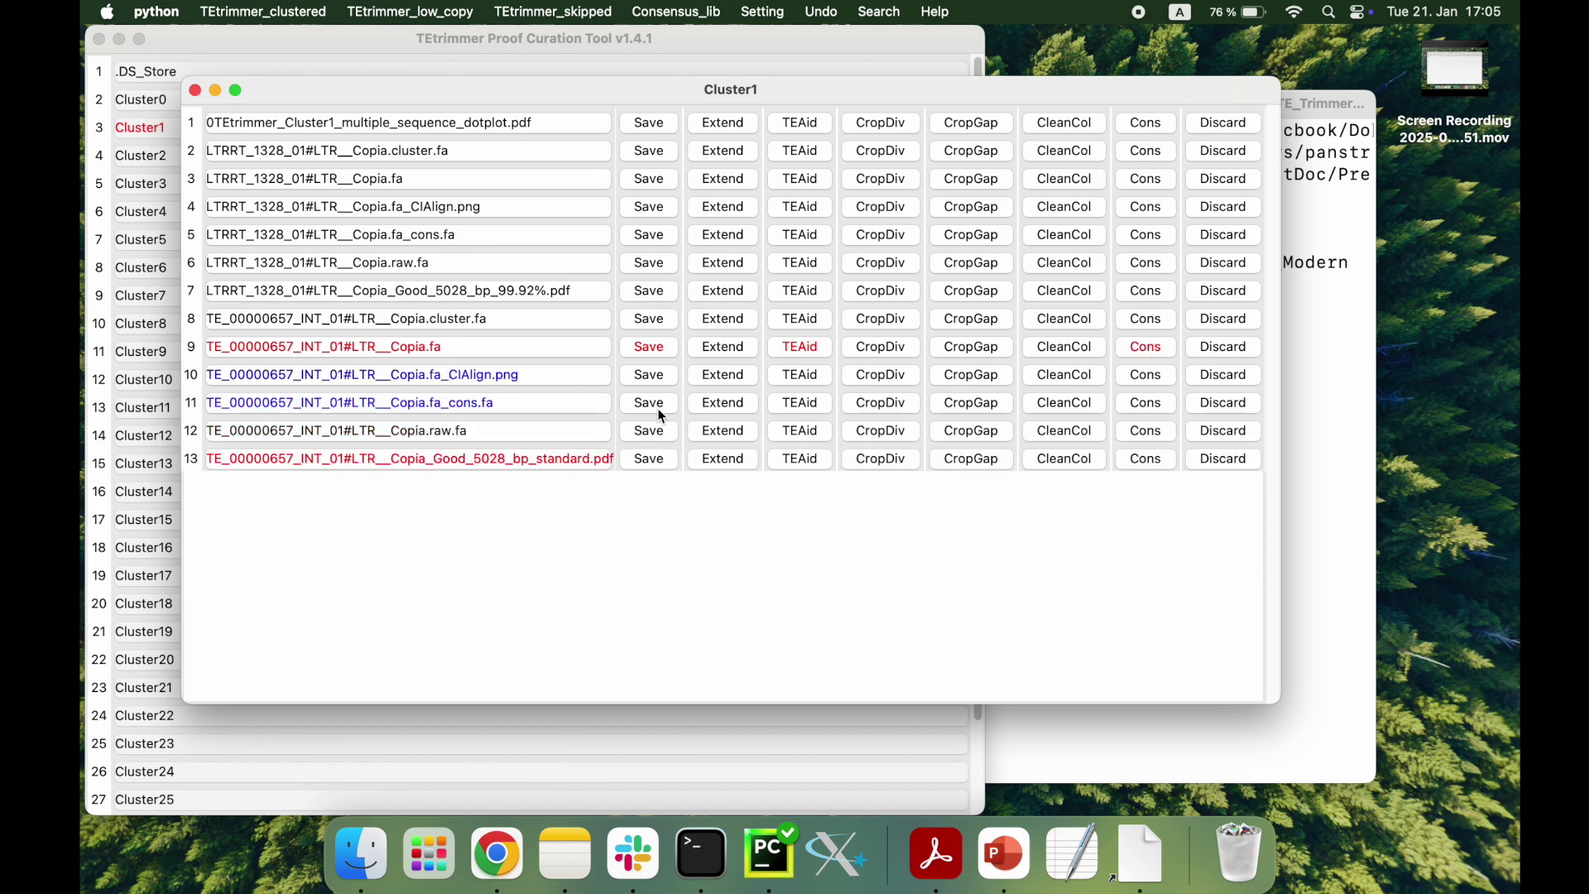
click(654, 406)
click(796, 507)
Step: View the Cluster1 multiple-sequence dotplot PDF to compare its two sequences, and close the PDF and the Cluster1 window
click(469, 128)
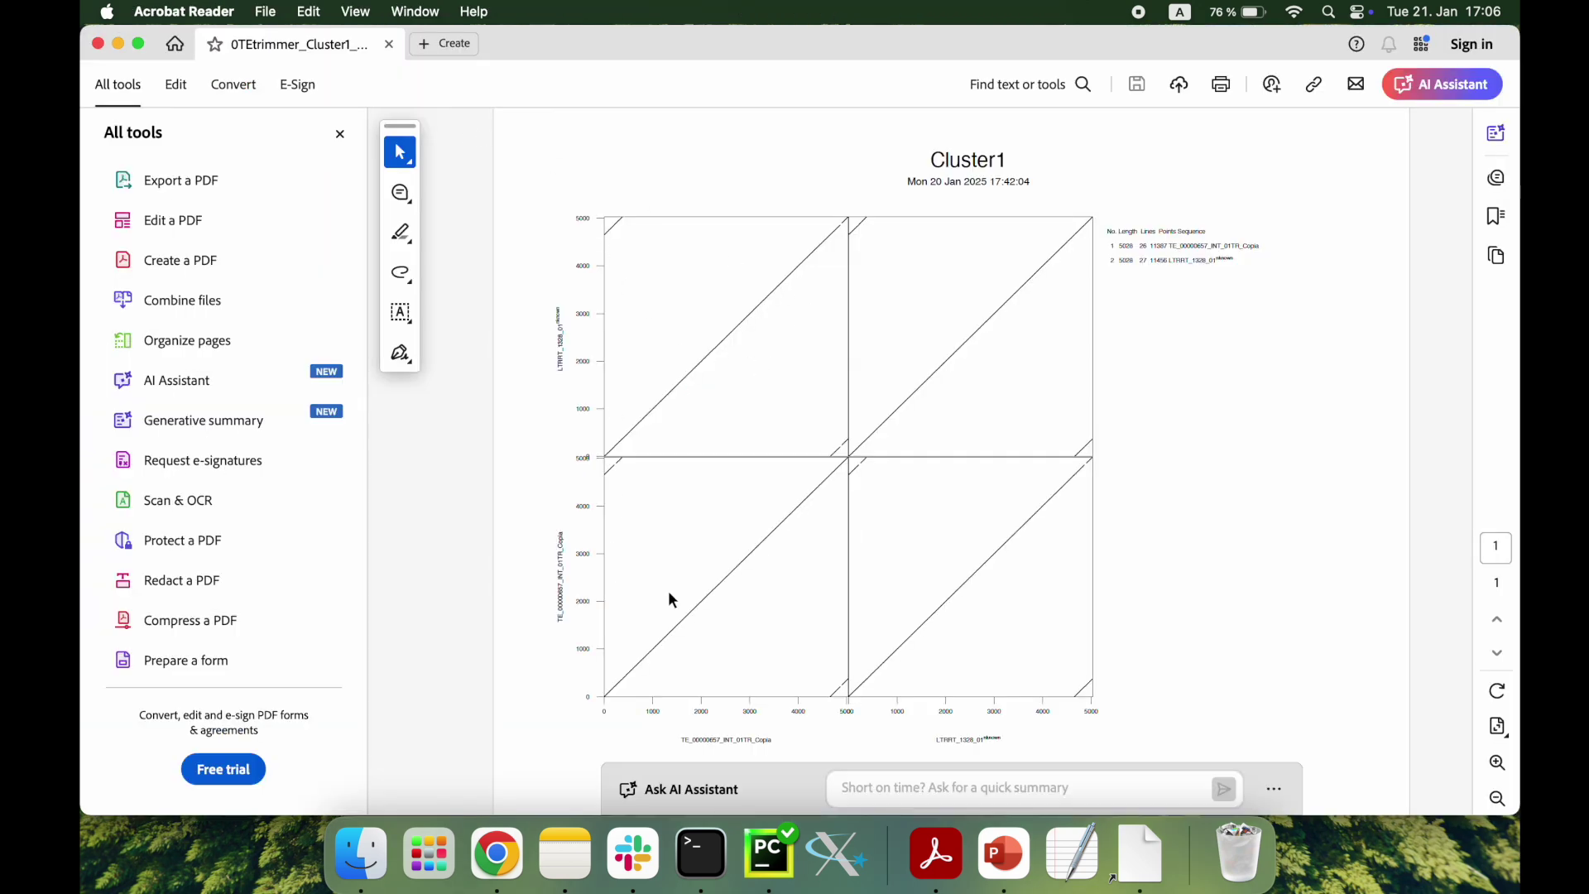
click(98, 43)
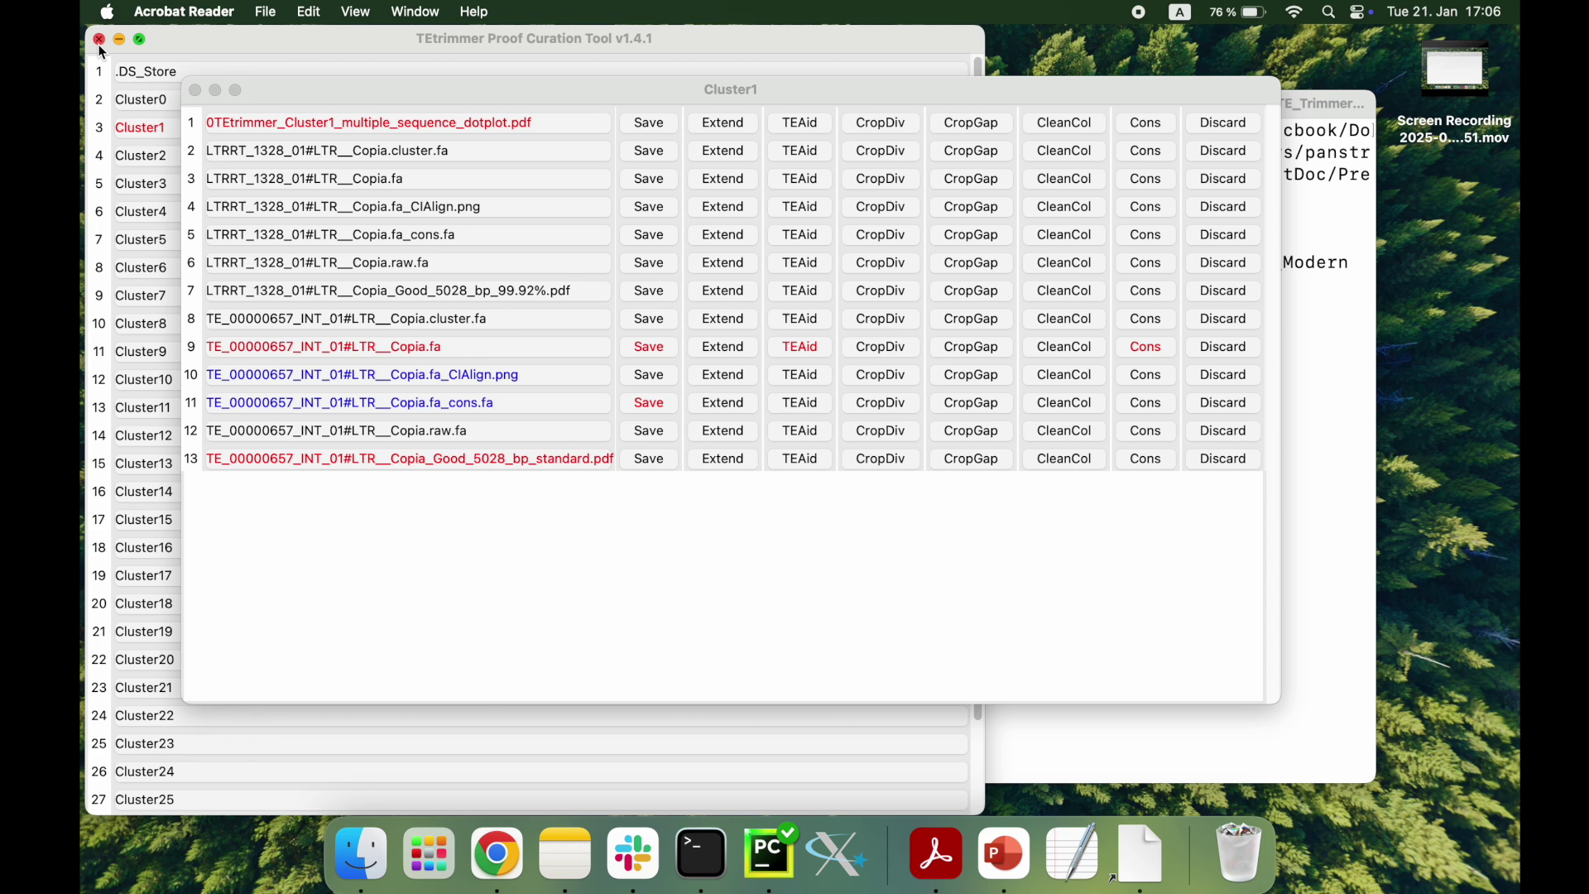
click(195, 90)
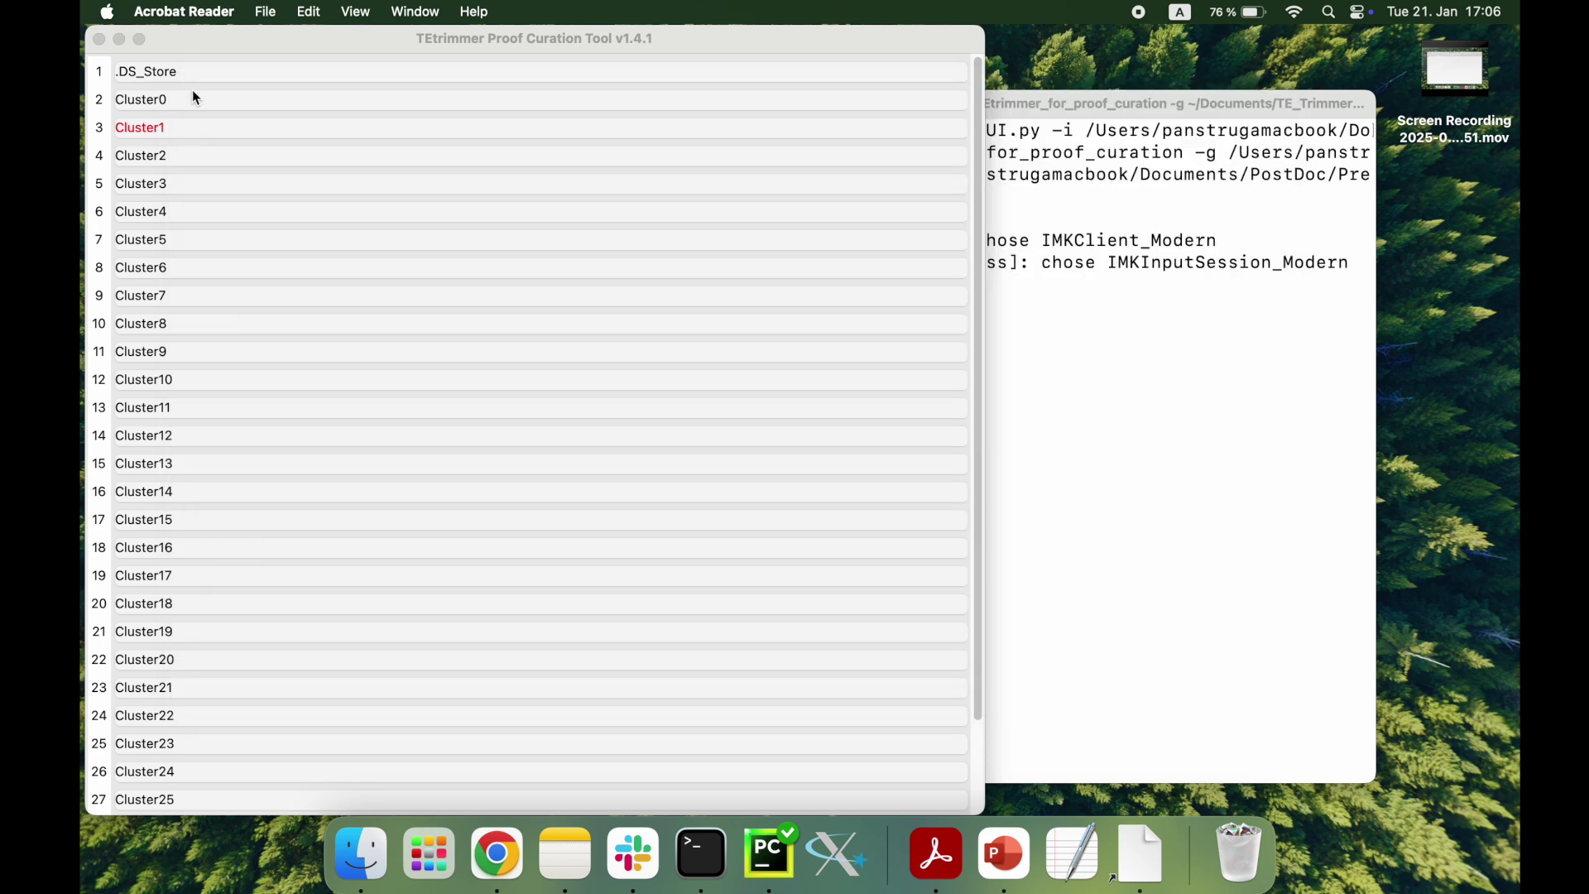
Step: Open Cluster15, compare the before and after TEtrimmer plots in its TE_00000662_INT#LTR__Copia standard PDF report, and close the report and cluster windows
double_click(201, 523)
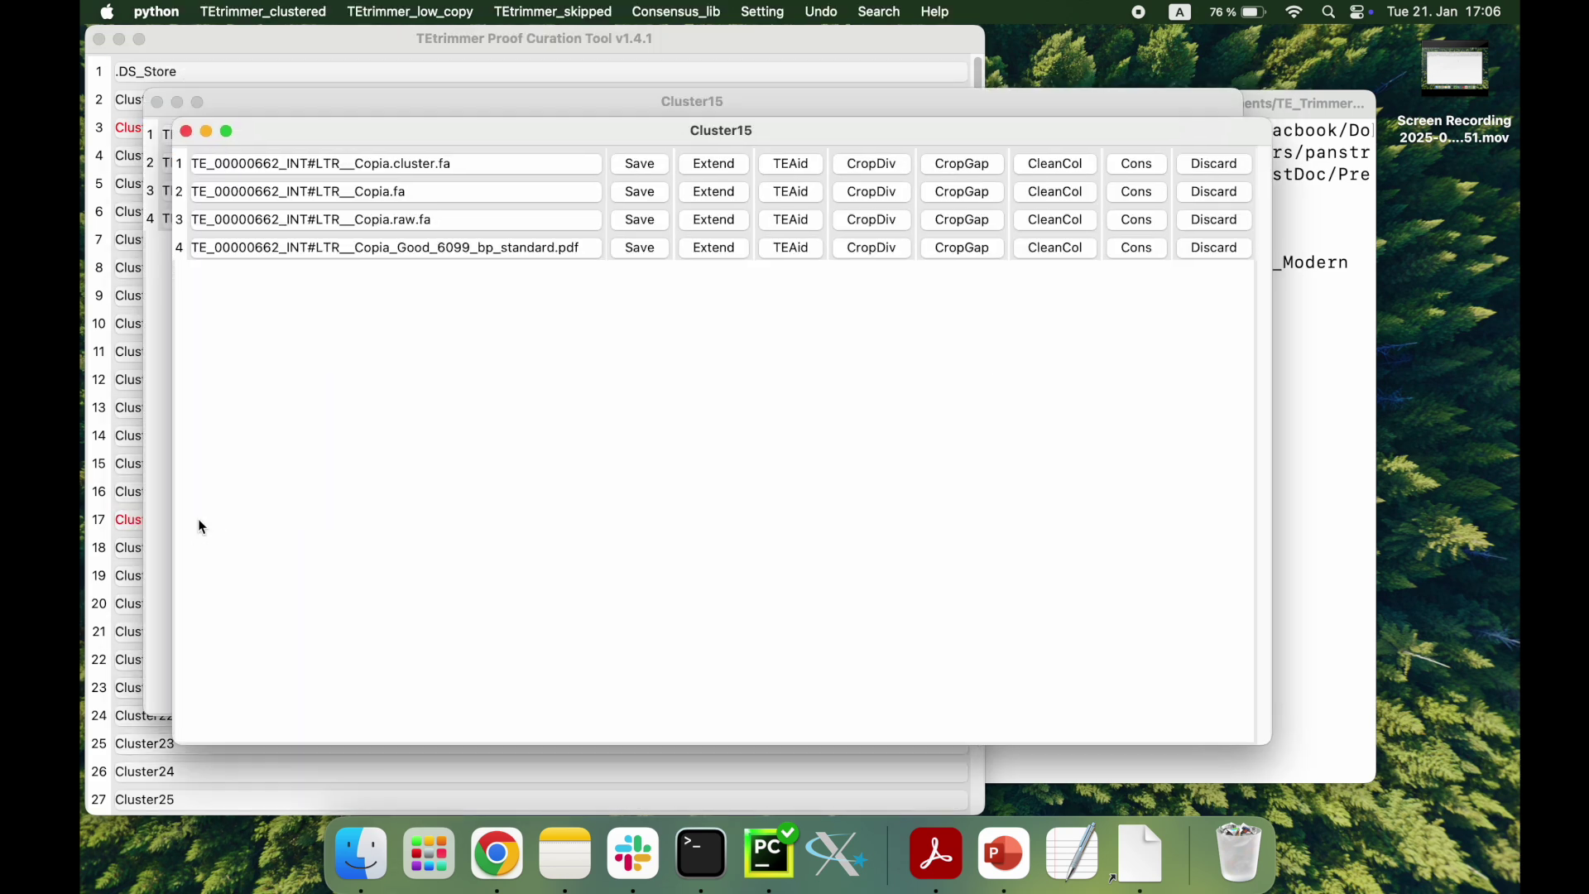
click(186, 131)
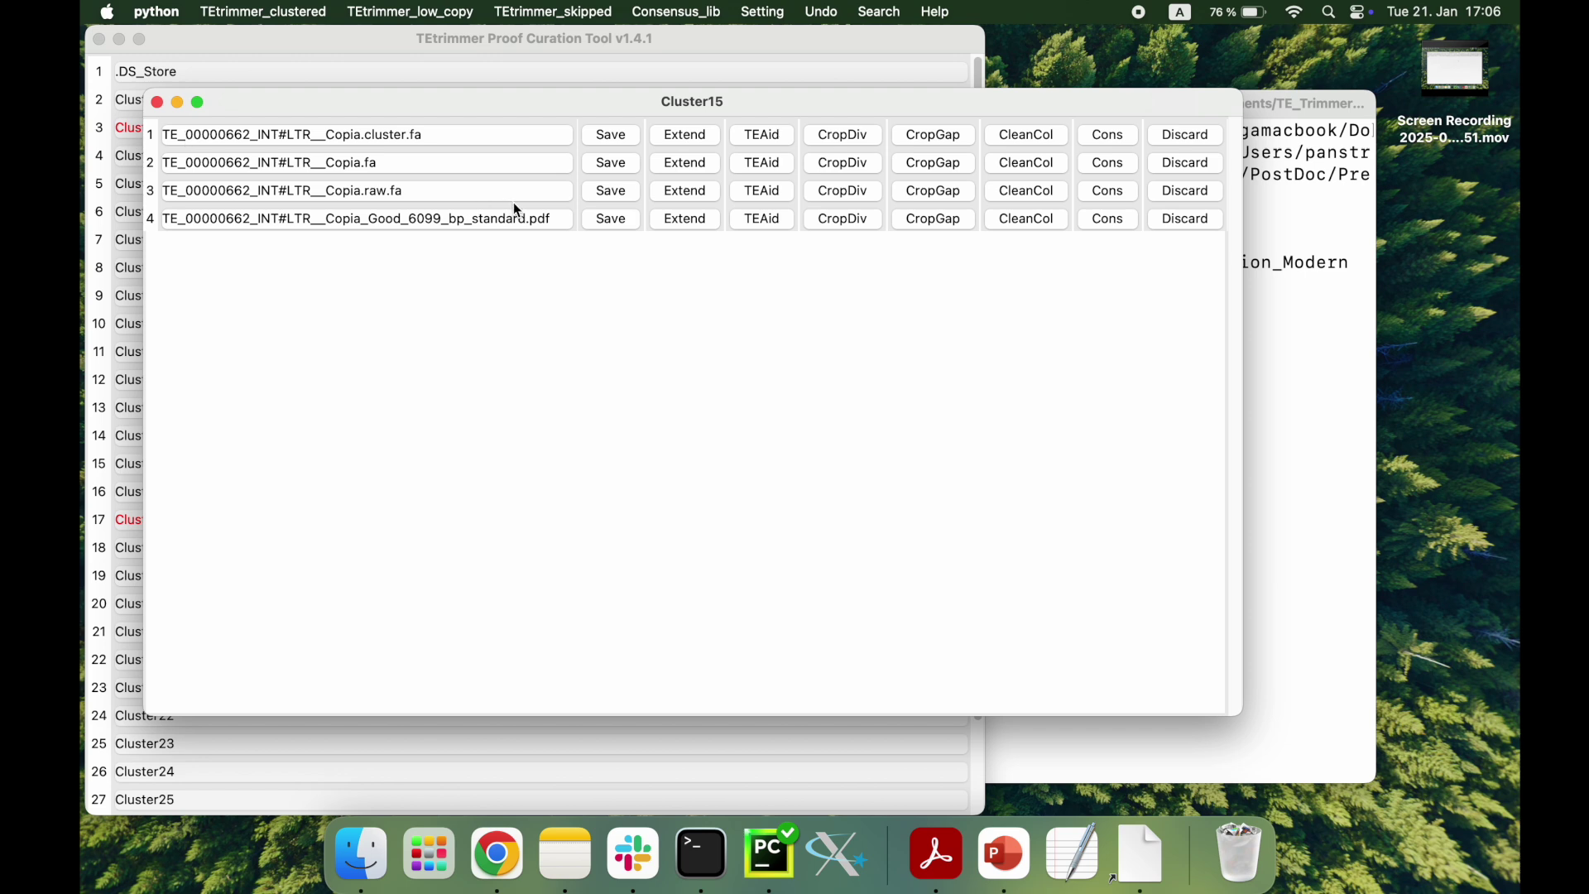
double_click(380, 225)
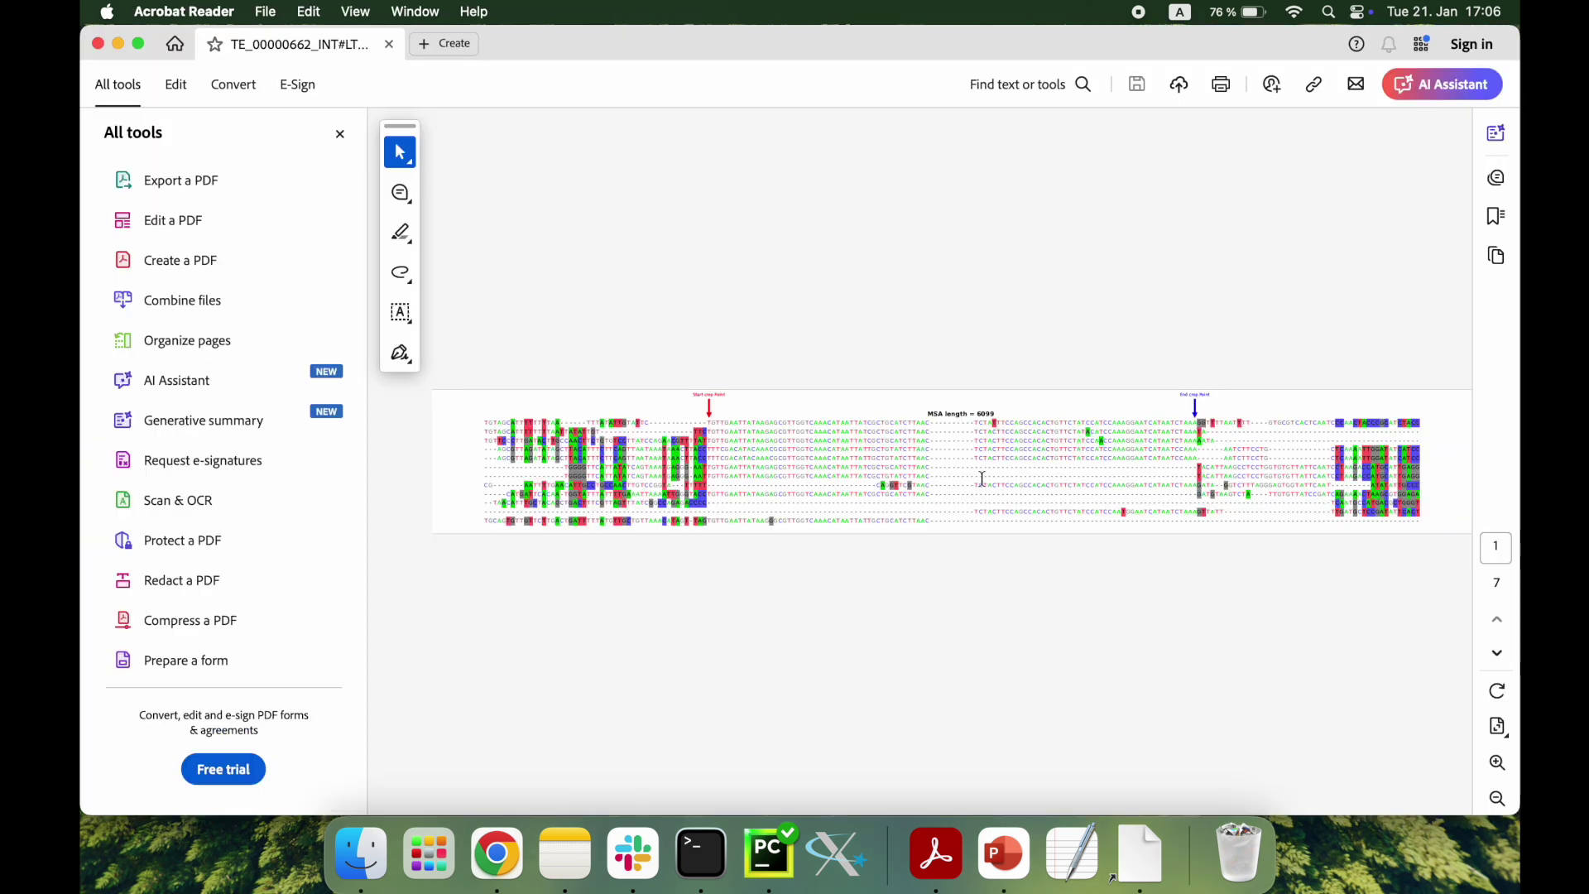
scroll(982, 478, down, 10)
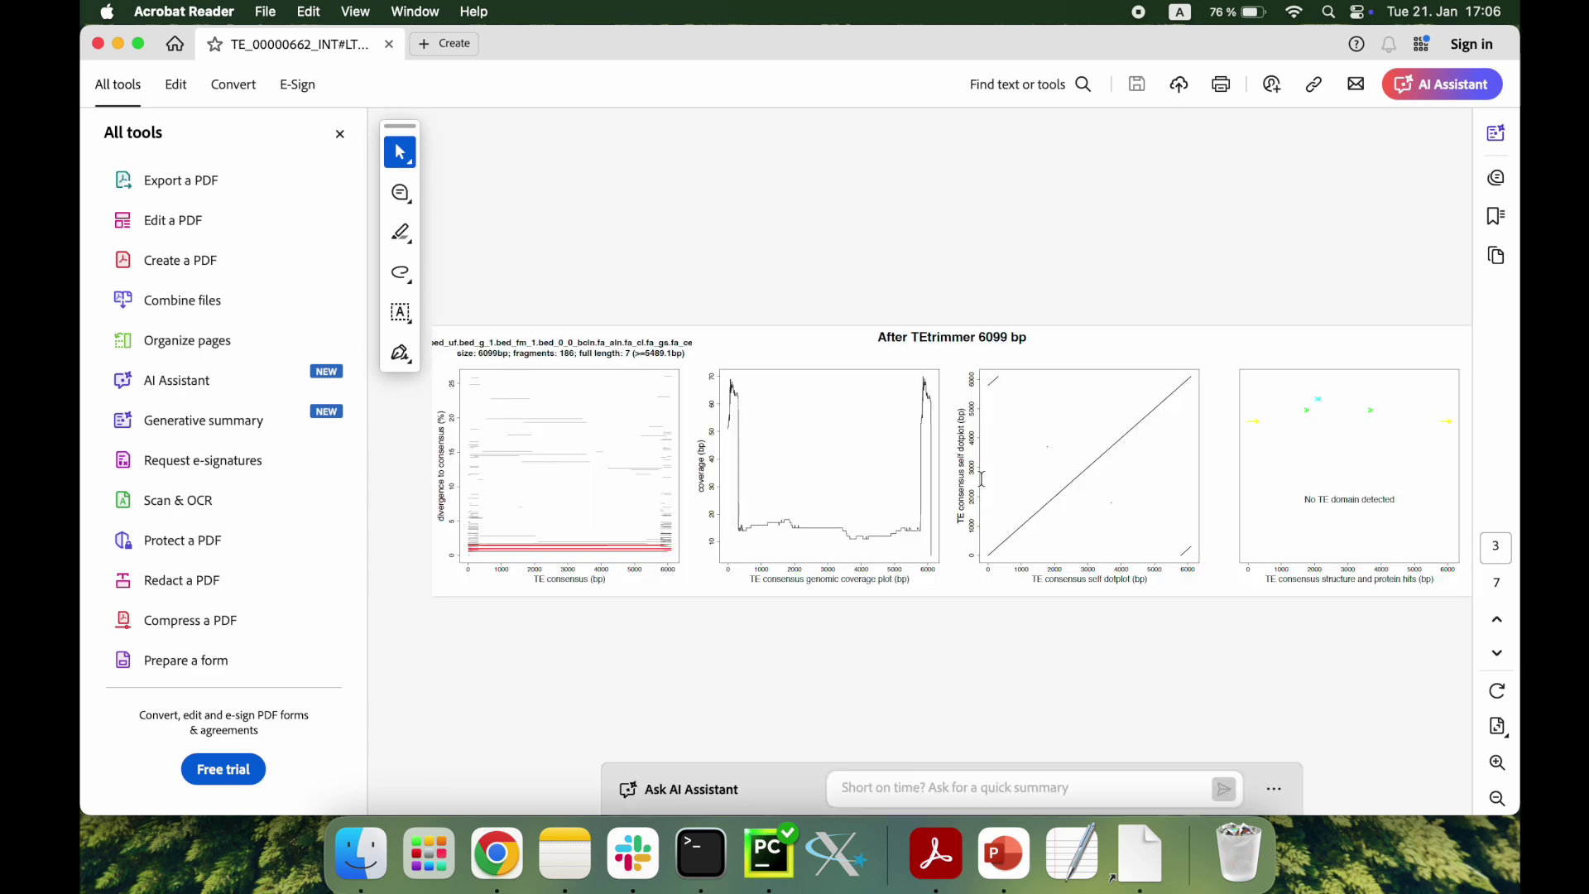
scroll(982, 479, down, 3)
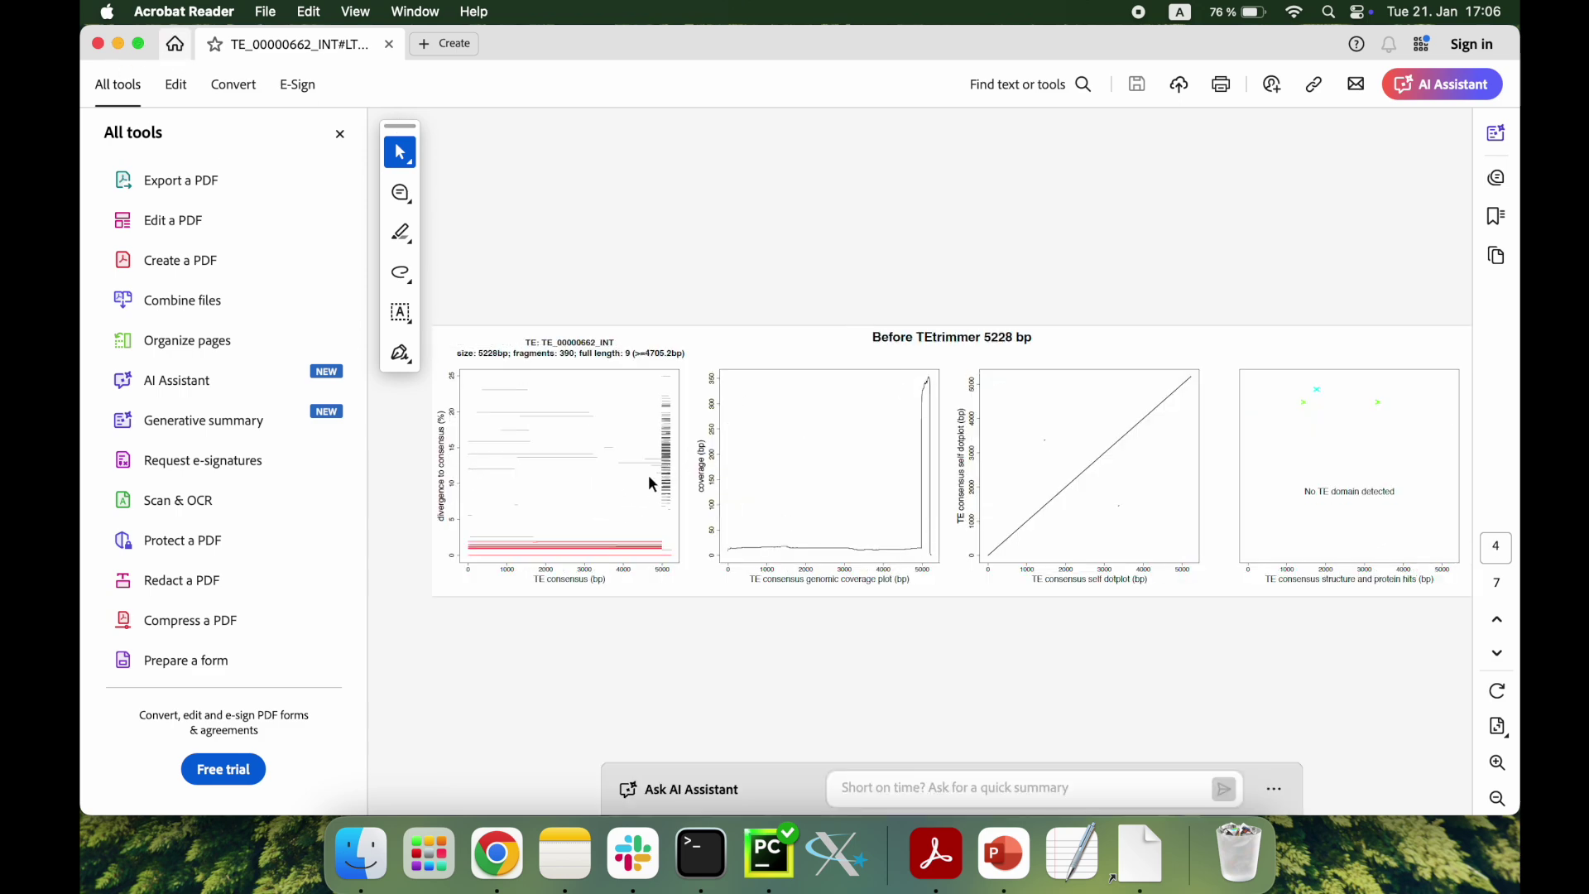
scroll(1188, 527, up, 3)
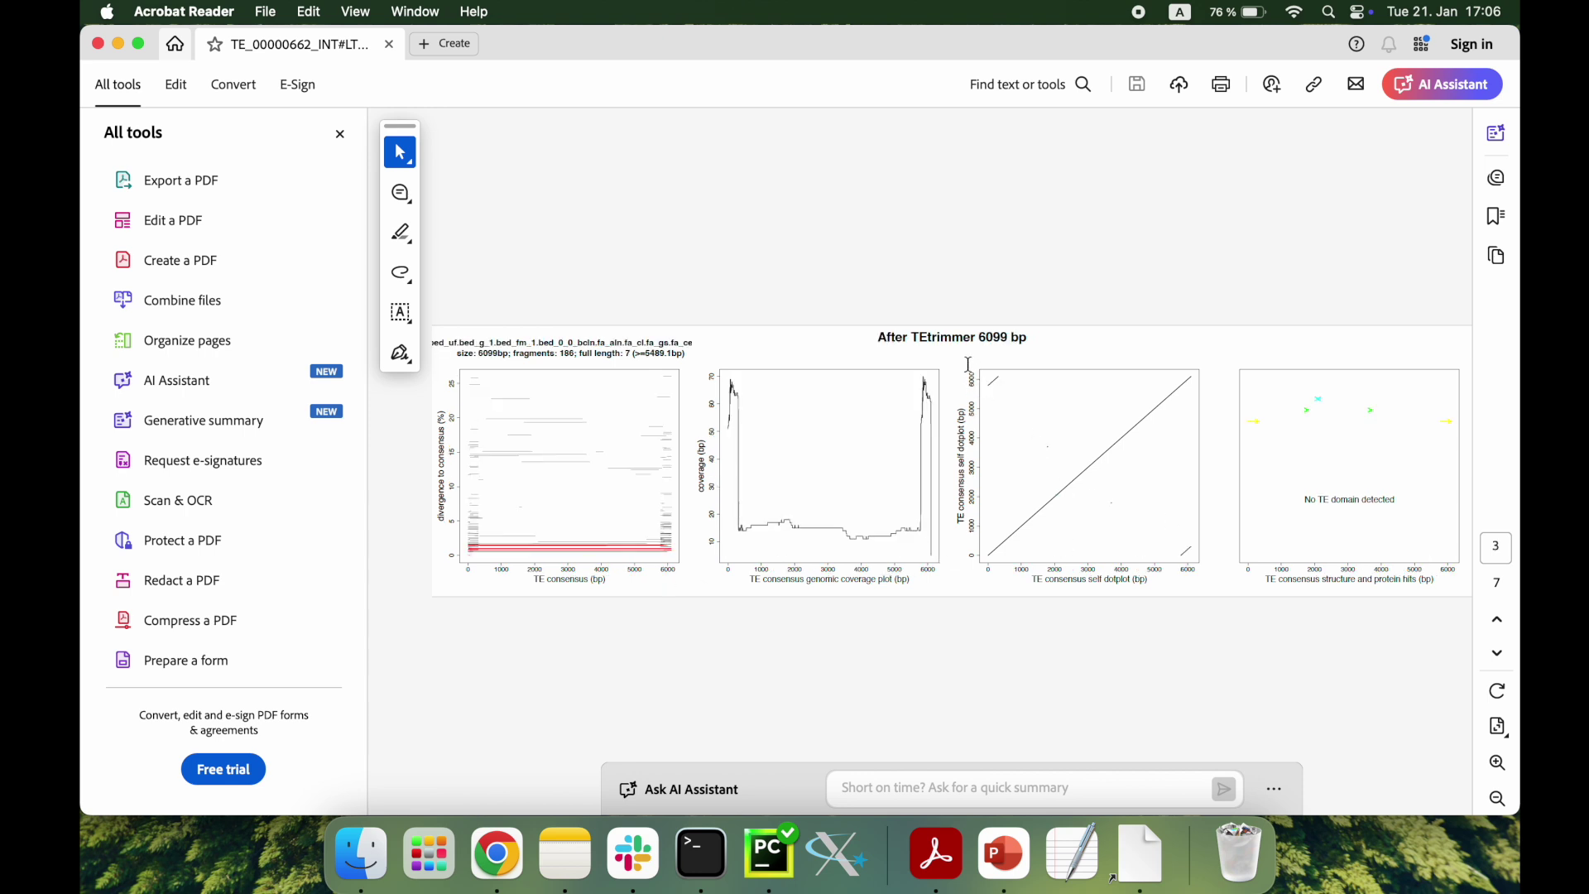
click(96, 43)
click(154, 103)
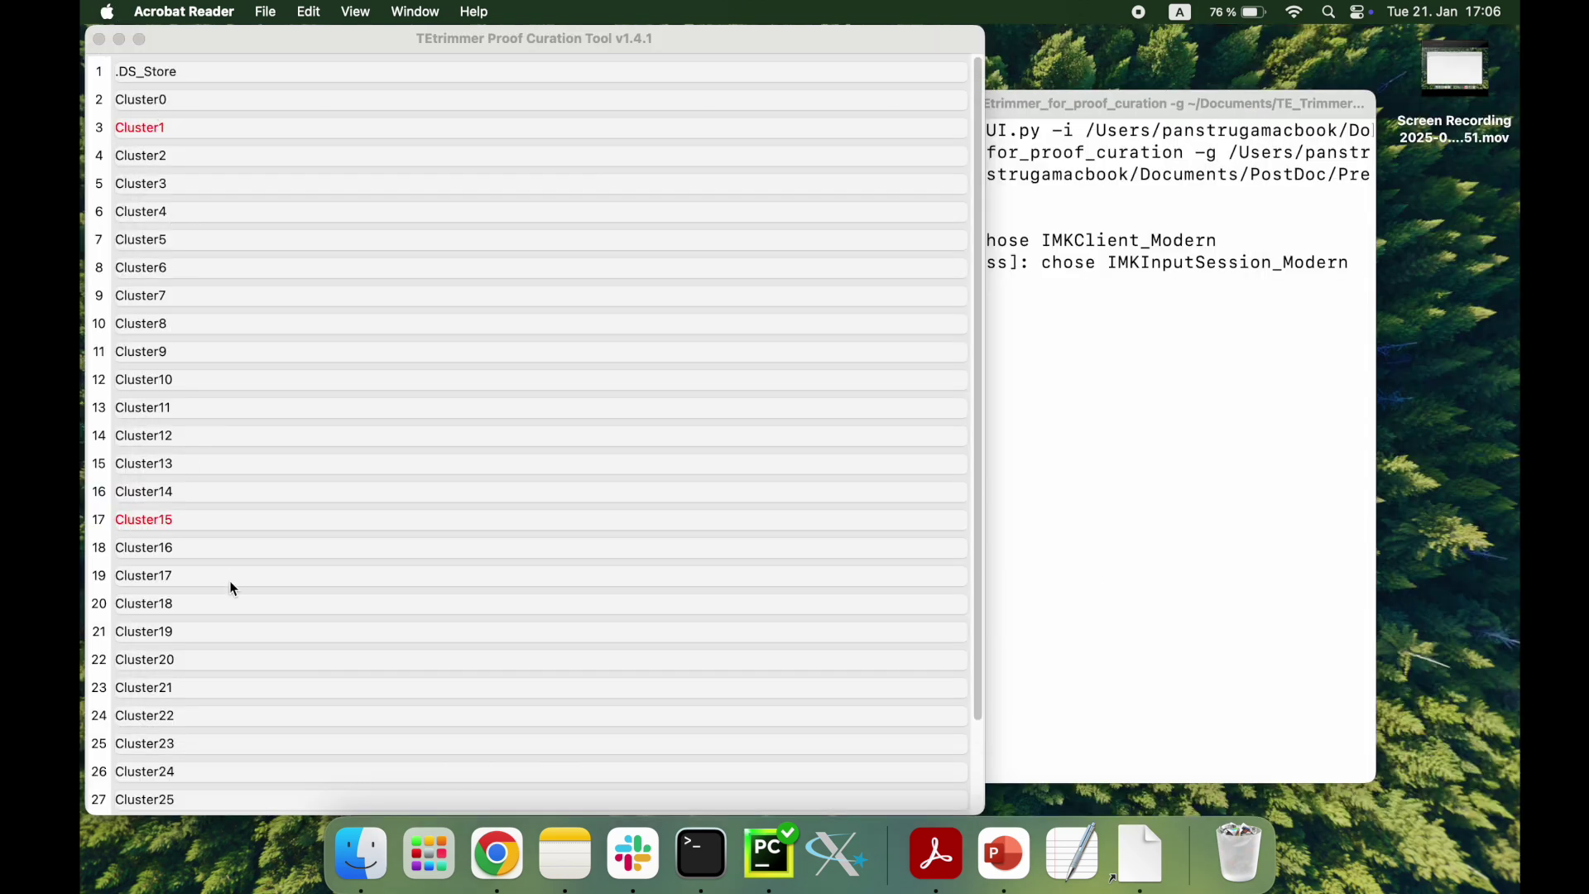
Step: Open Cluster18, review the before and after TEtrimmer plots in its TE_00000664_INT_01#LTR__Gypsy standard PDF report, and close the report
double_click(195, 608)
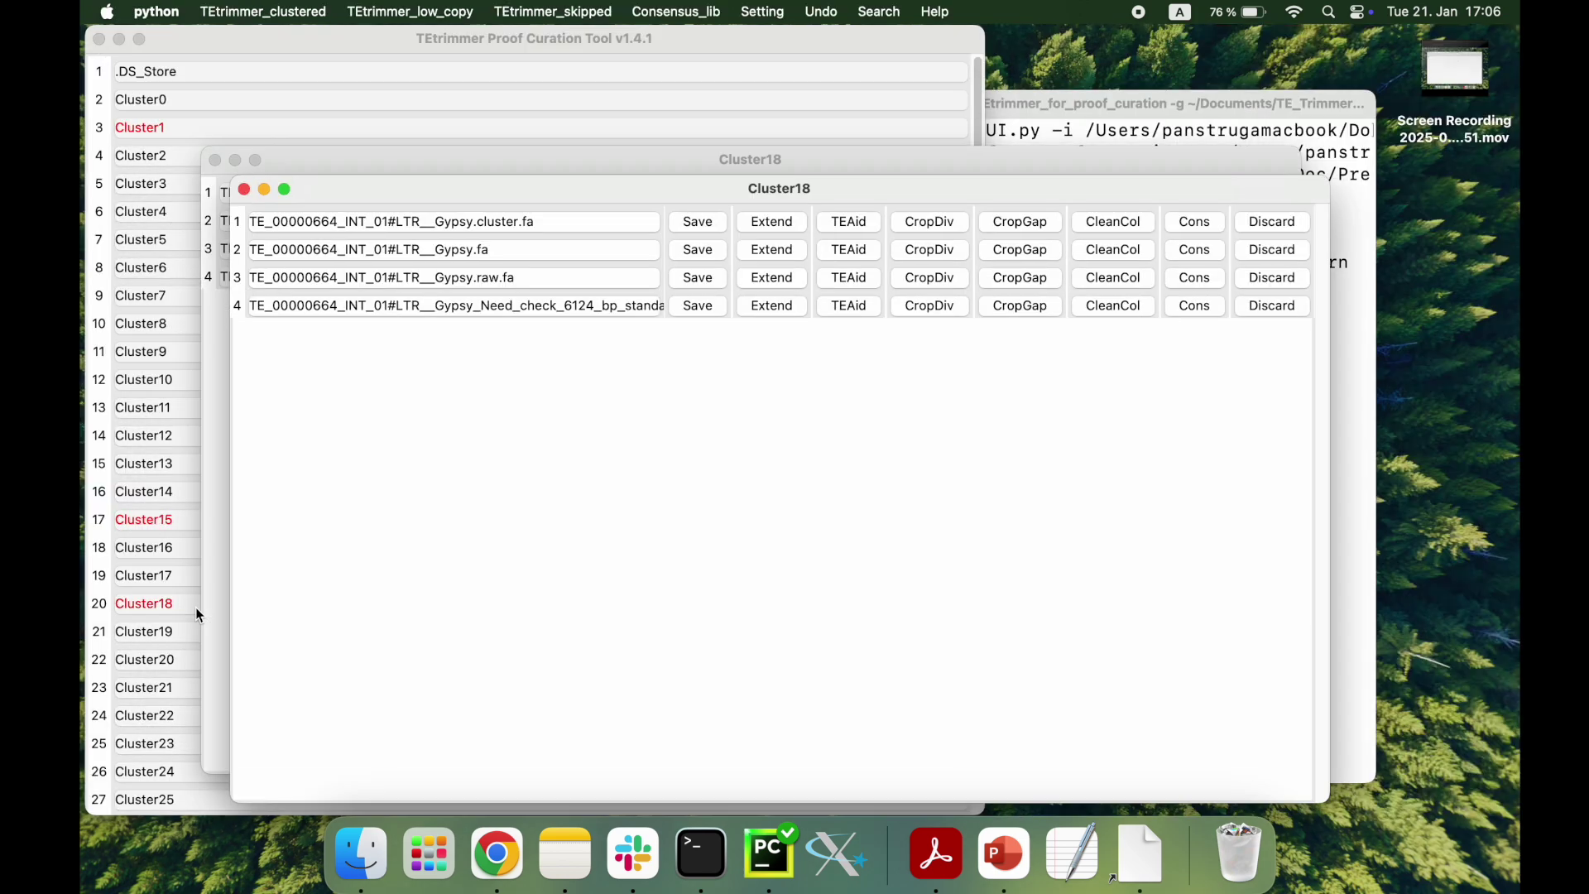
click(245, 191)
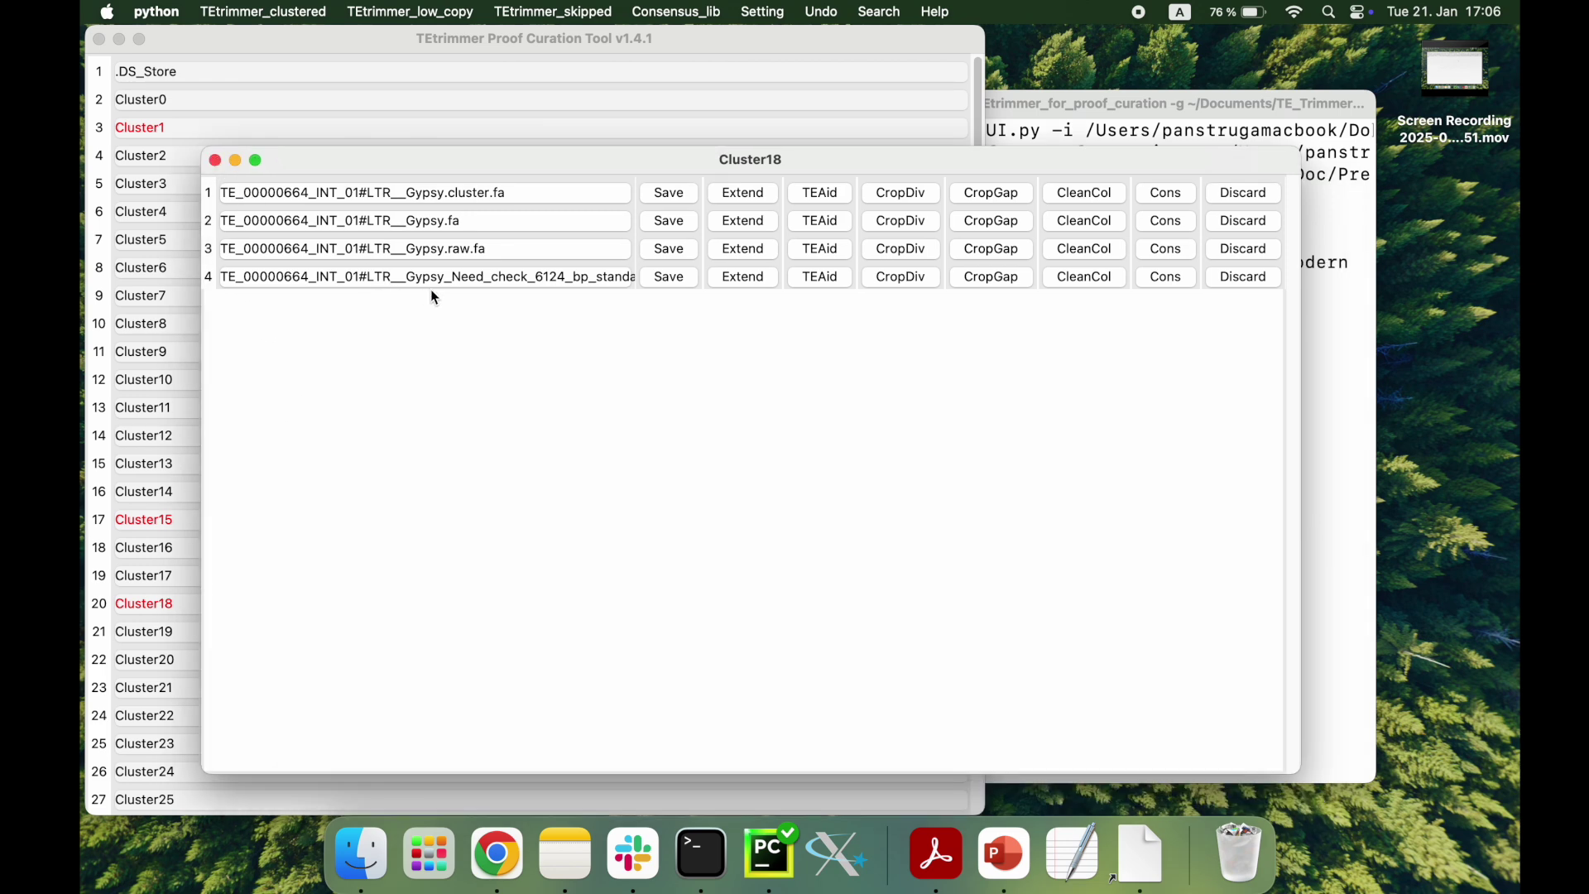
double_click(534, 285)
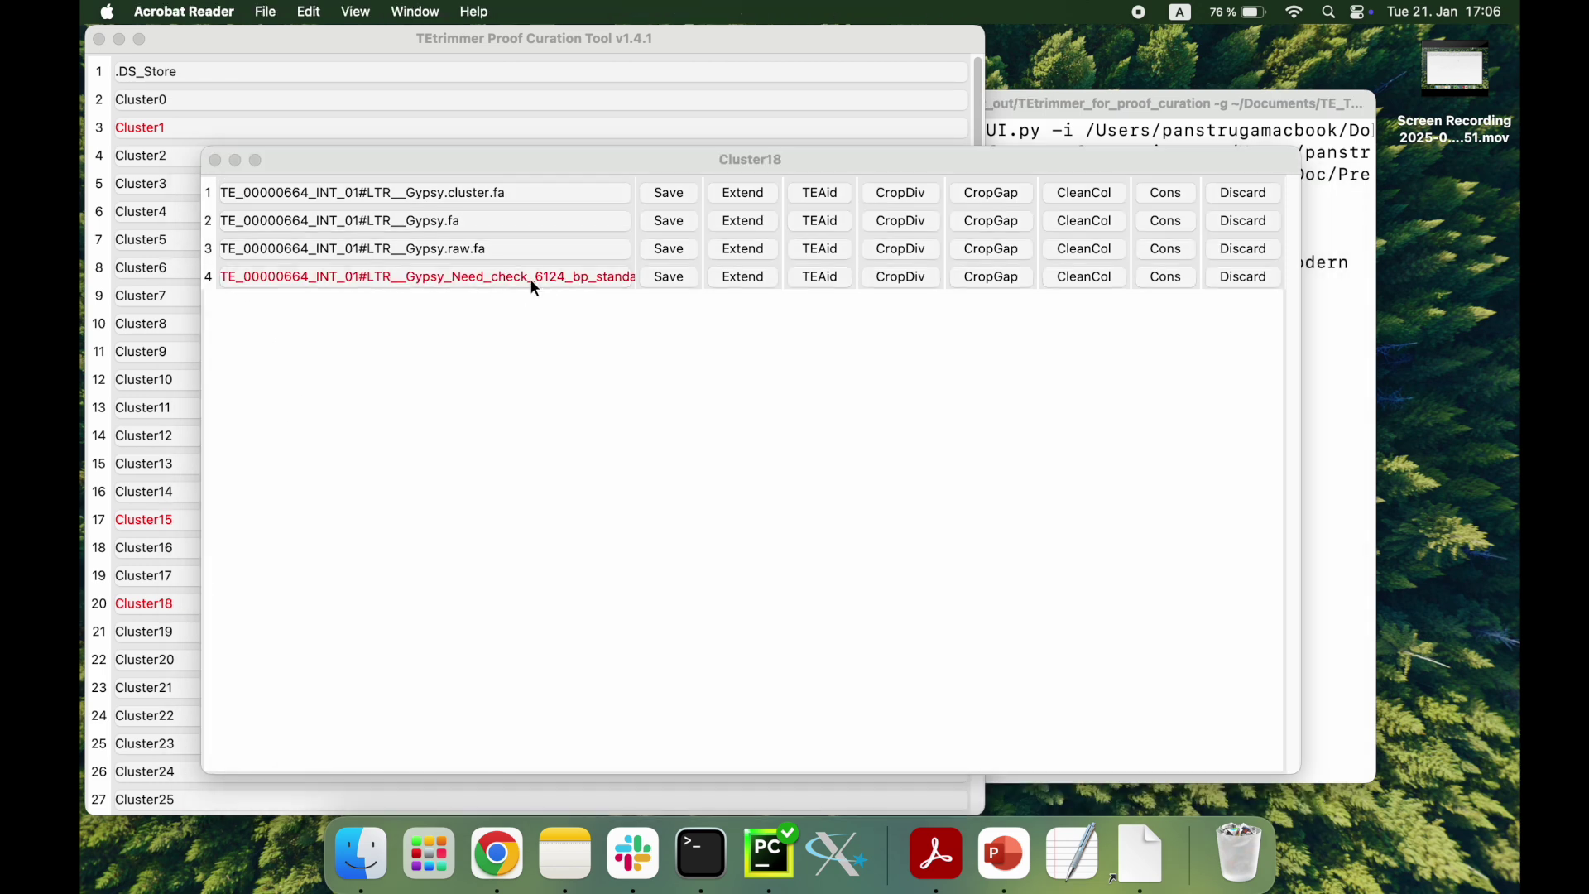
scroll(943, 478, down, 4)
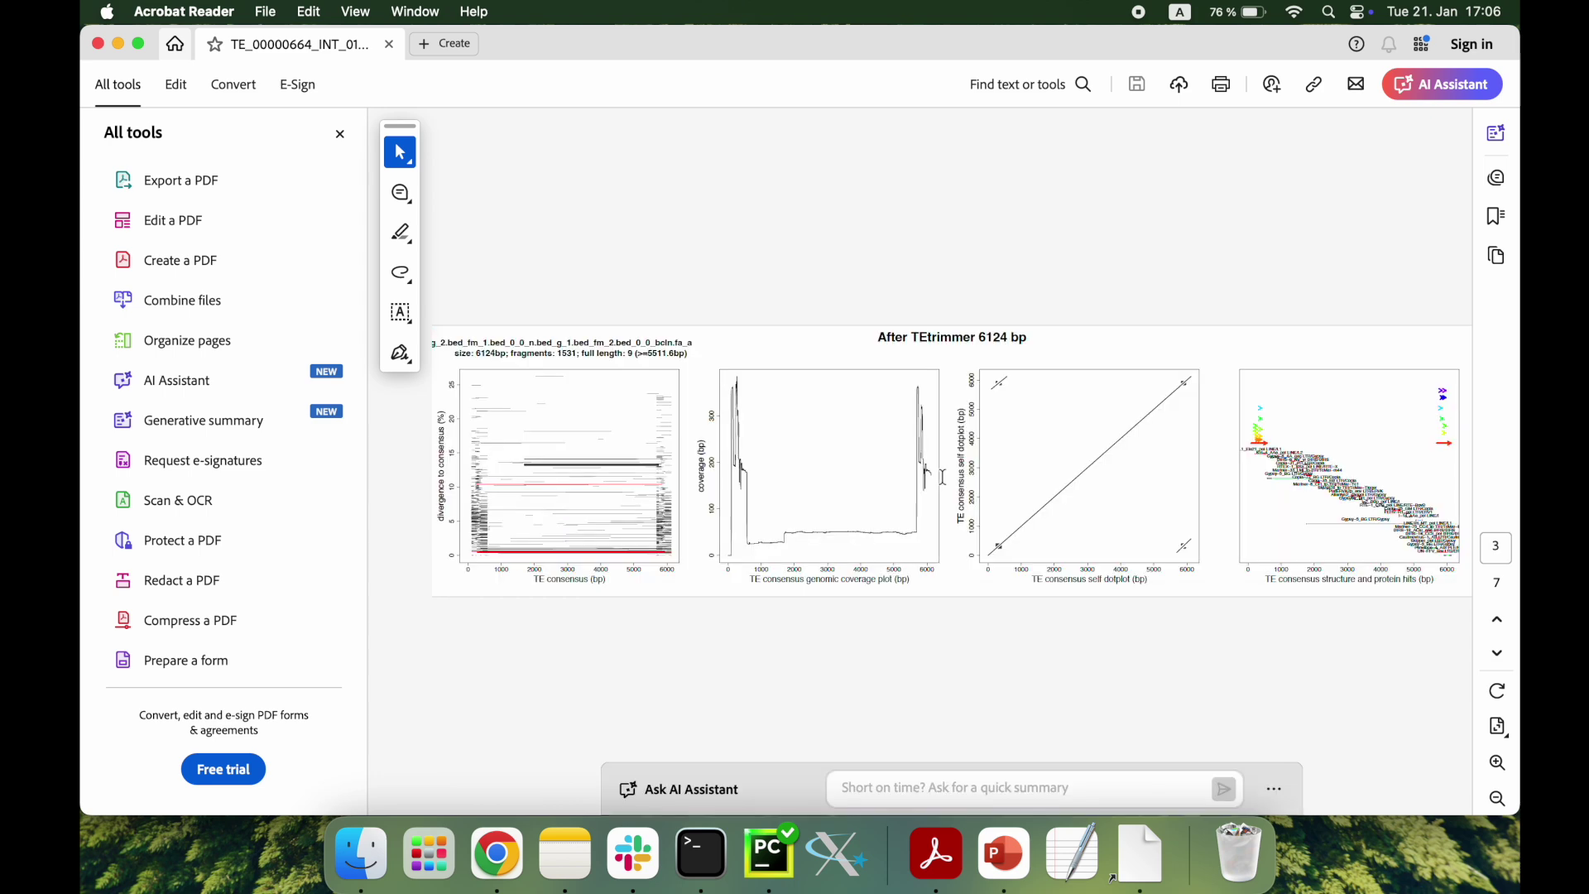
scroll(943, 478, down, 2)
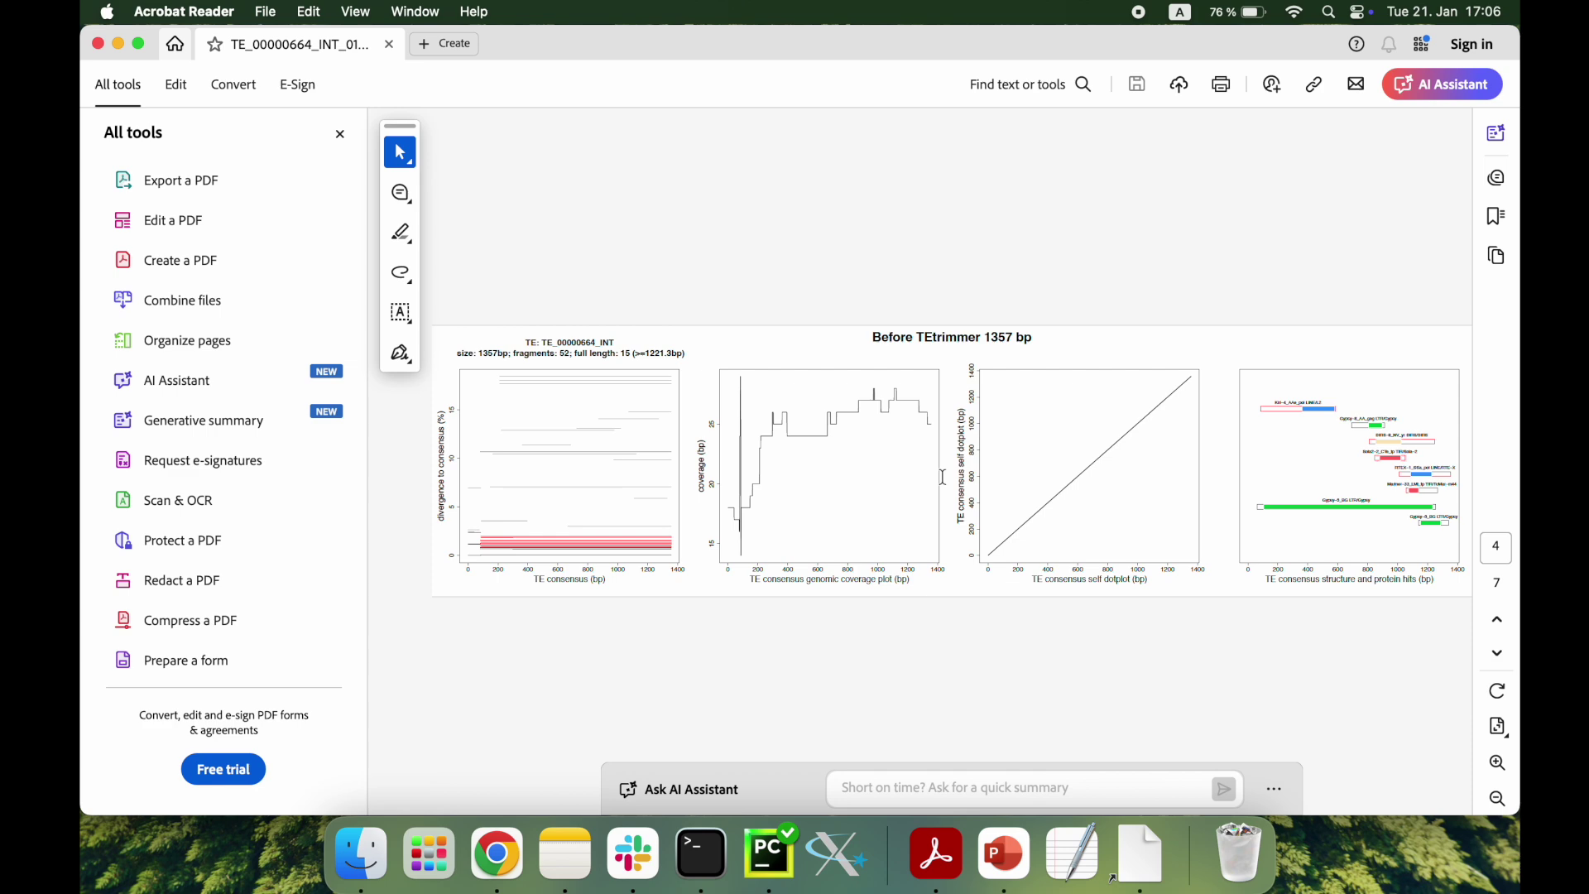
scroll(942, 478, down, 4)
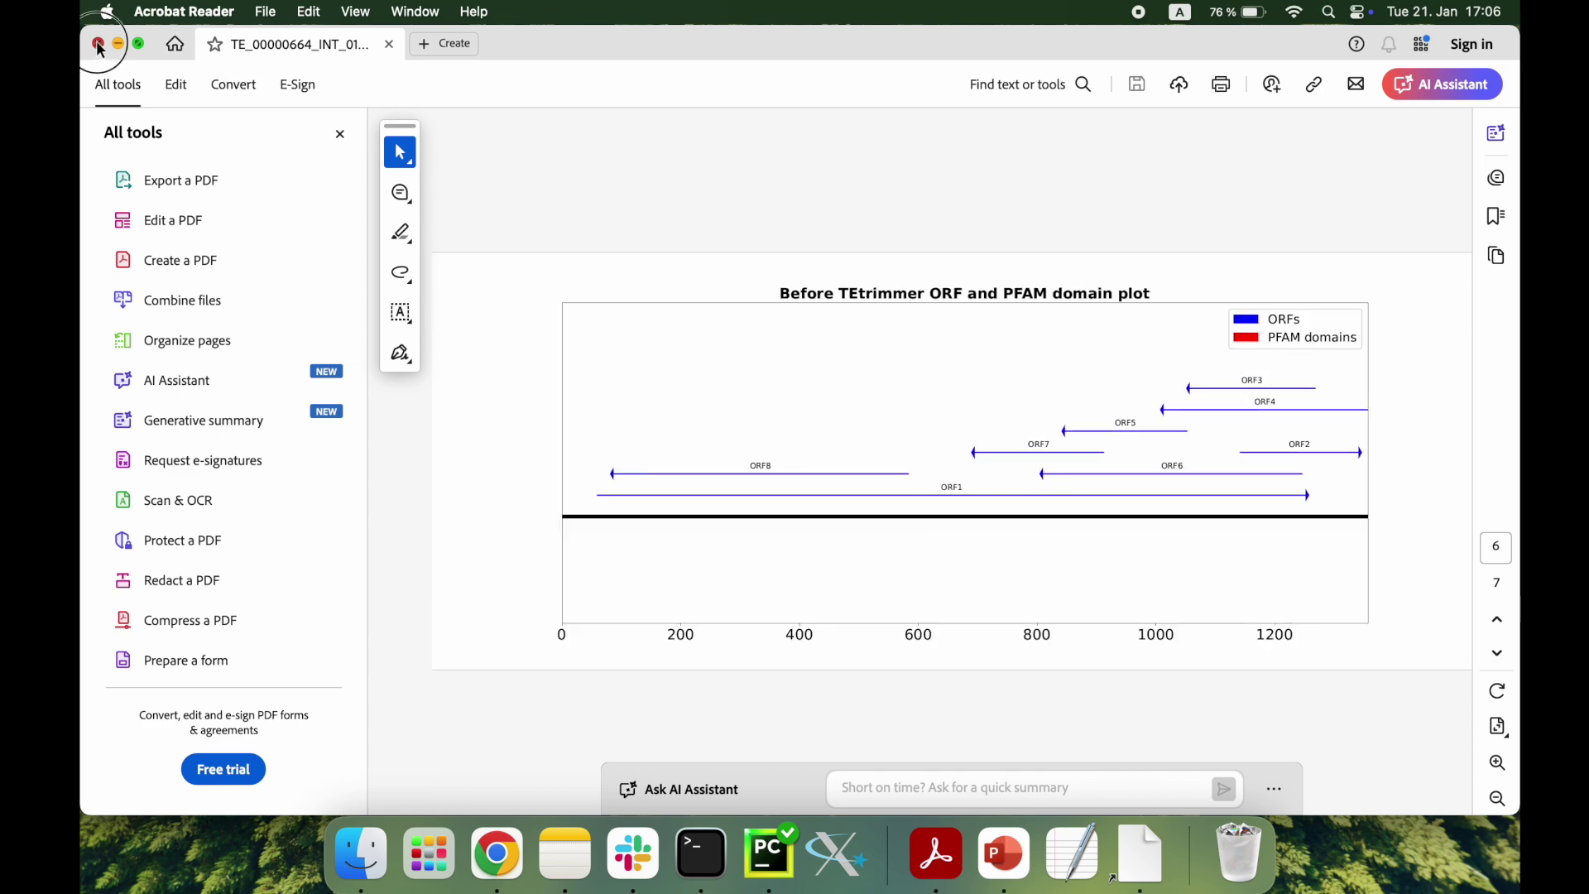
click(98, 46)
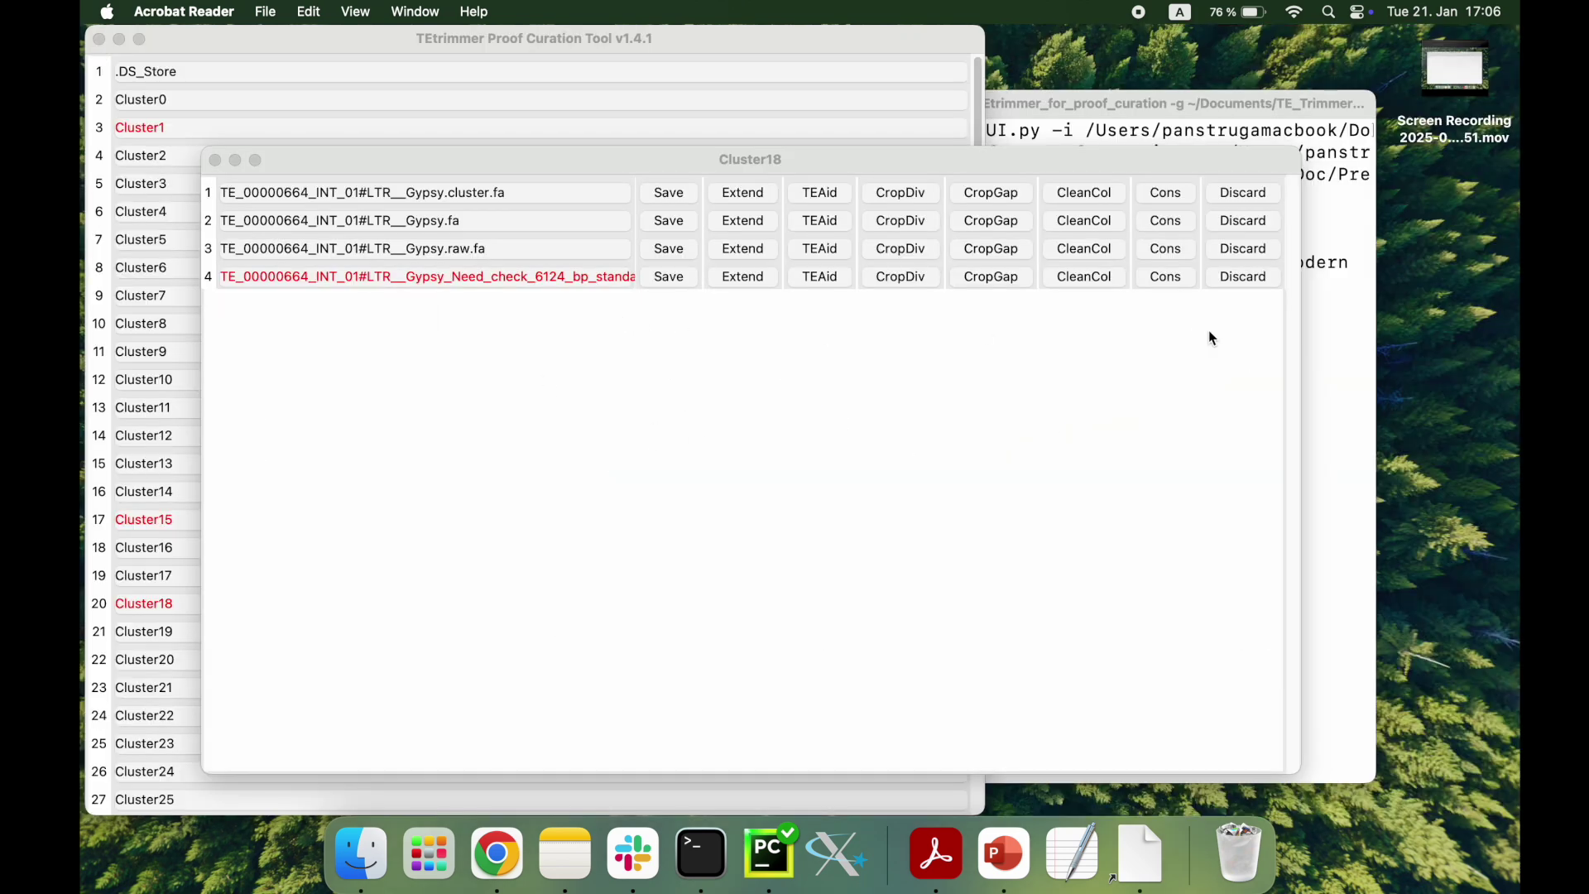
Step: Widen the Cluster18 window, inspect both element boundaries in the TE_00000664_INT_01#LTR__Gypsy.raw.fa alignment with non-consensus bases highlighted, and close the alignment
click(1239, 377)
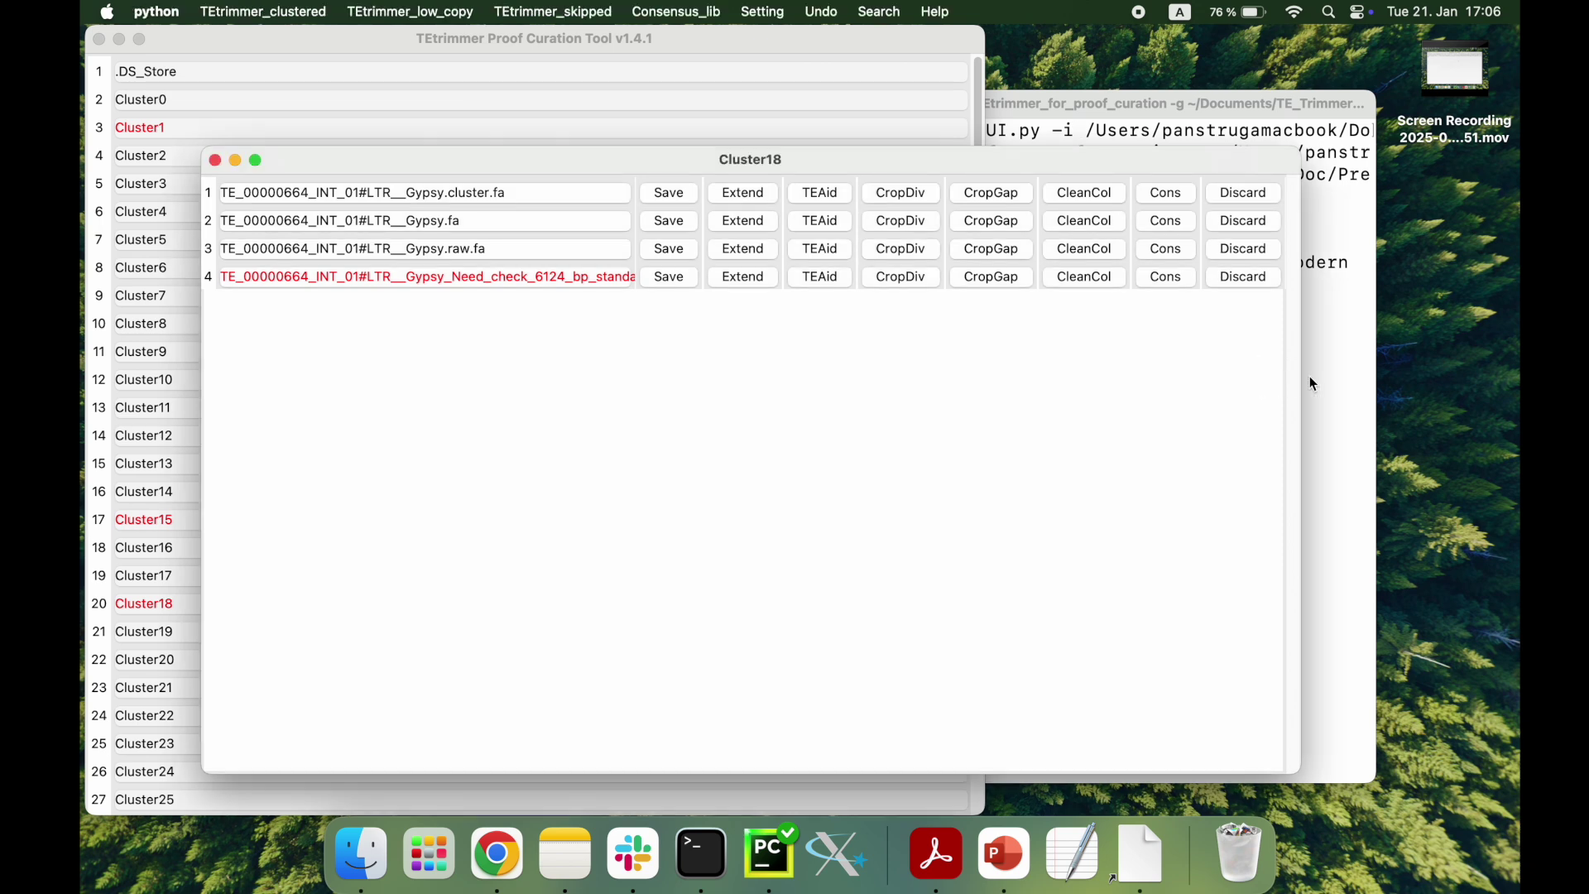
drag(1301, 378, 1417, 371)
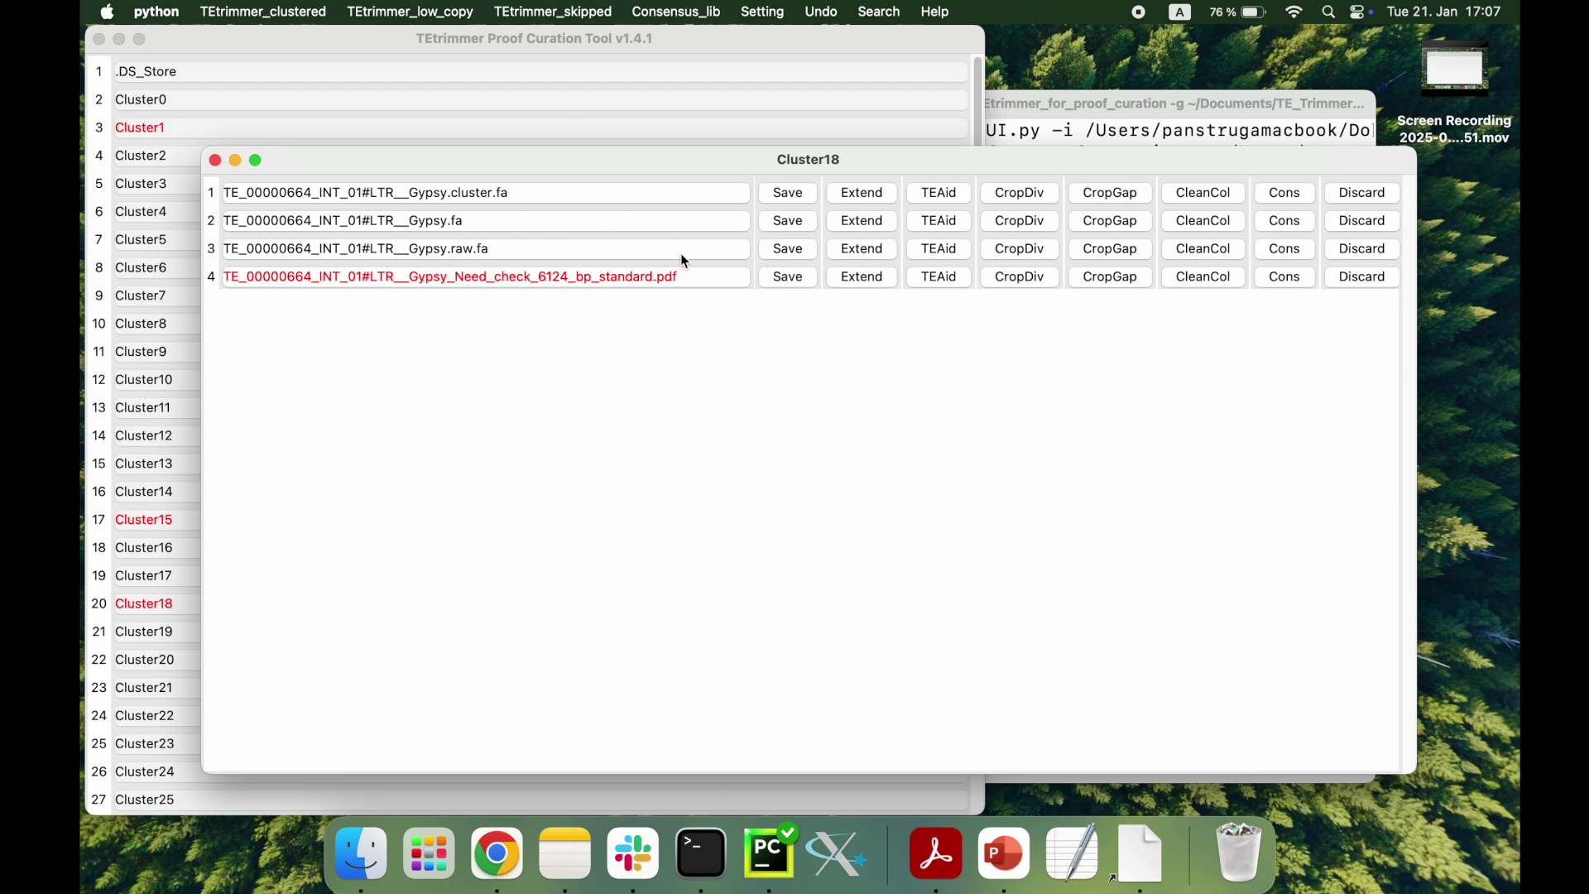
click(461, 256)
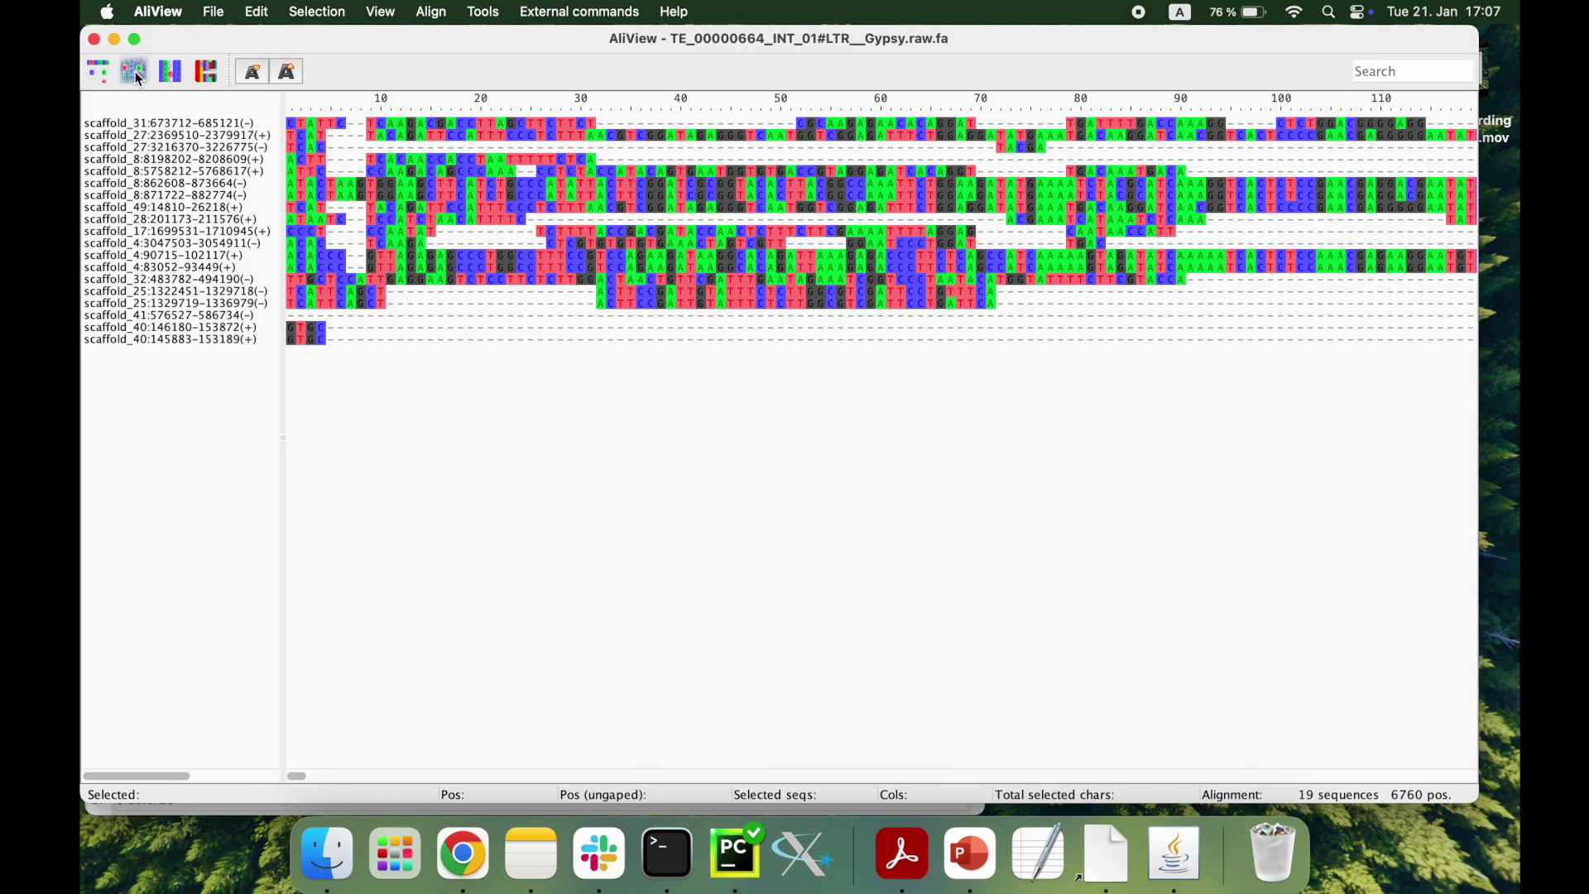
click(136, 71)
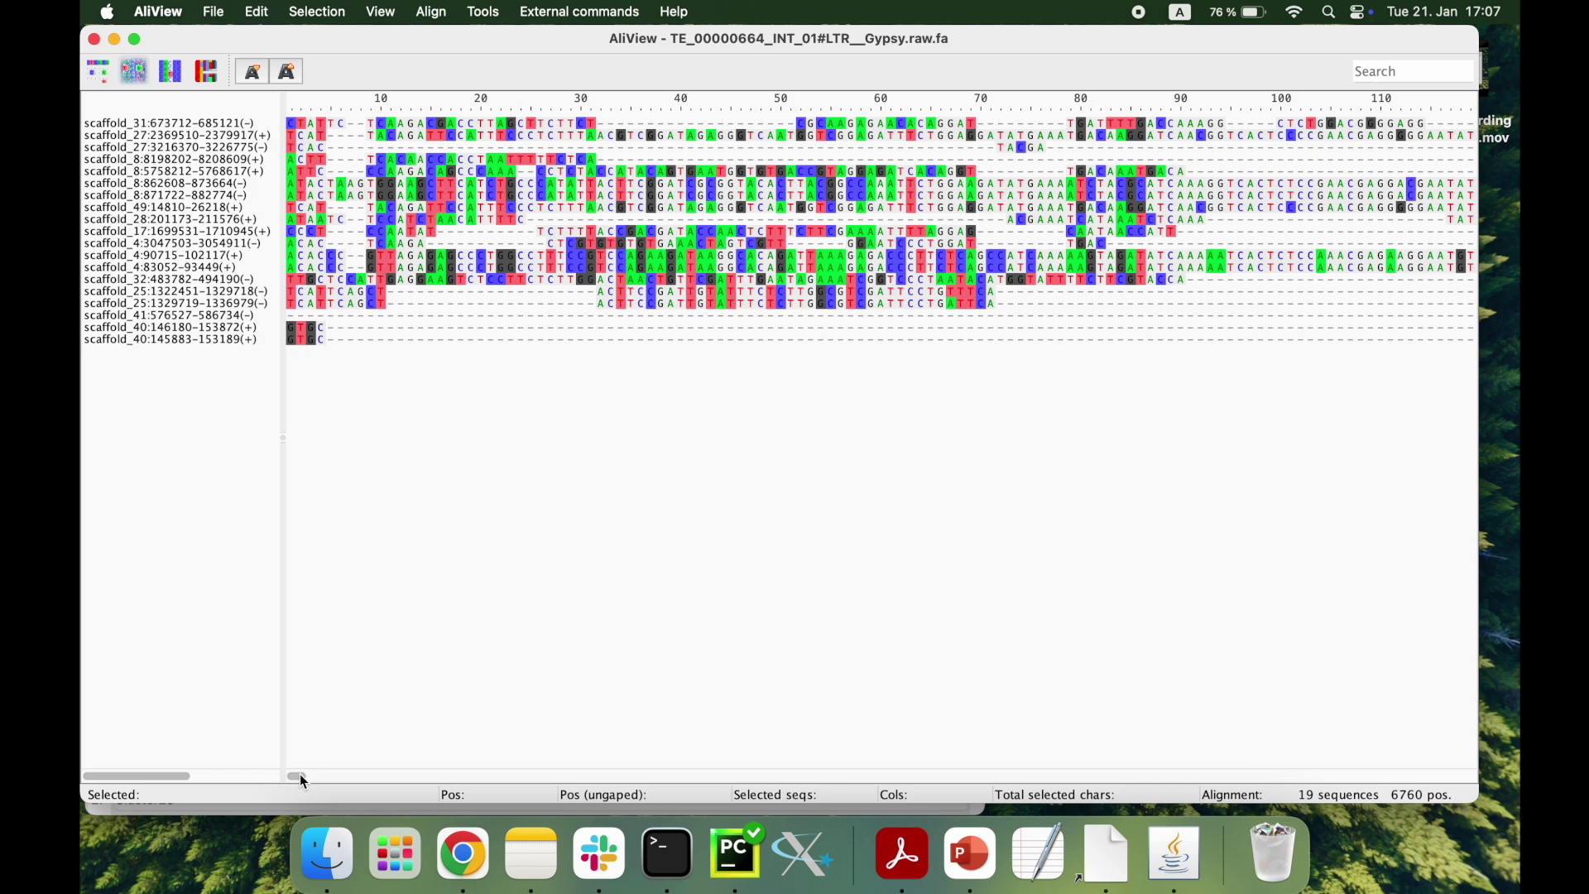
drag(301, 776, 367, 776)
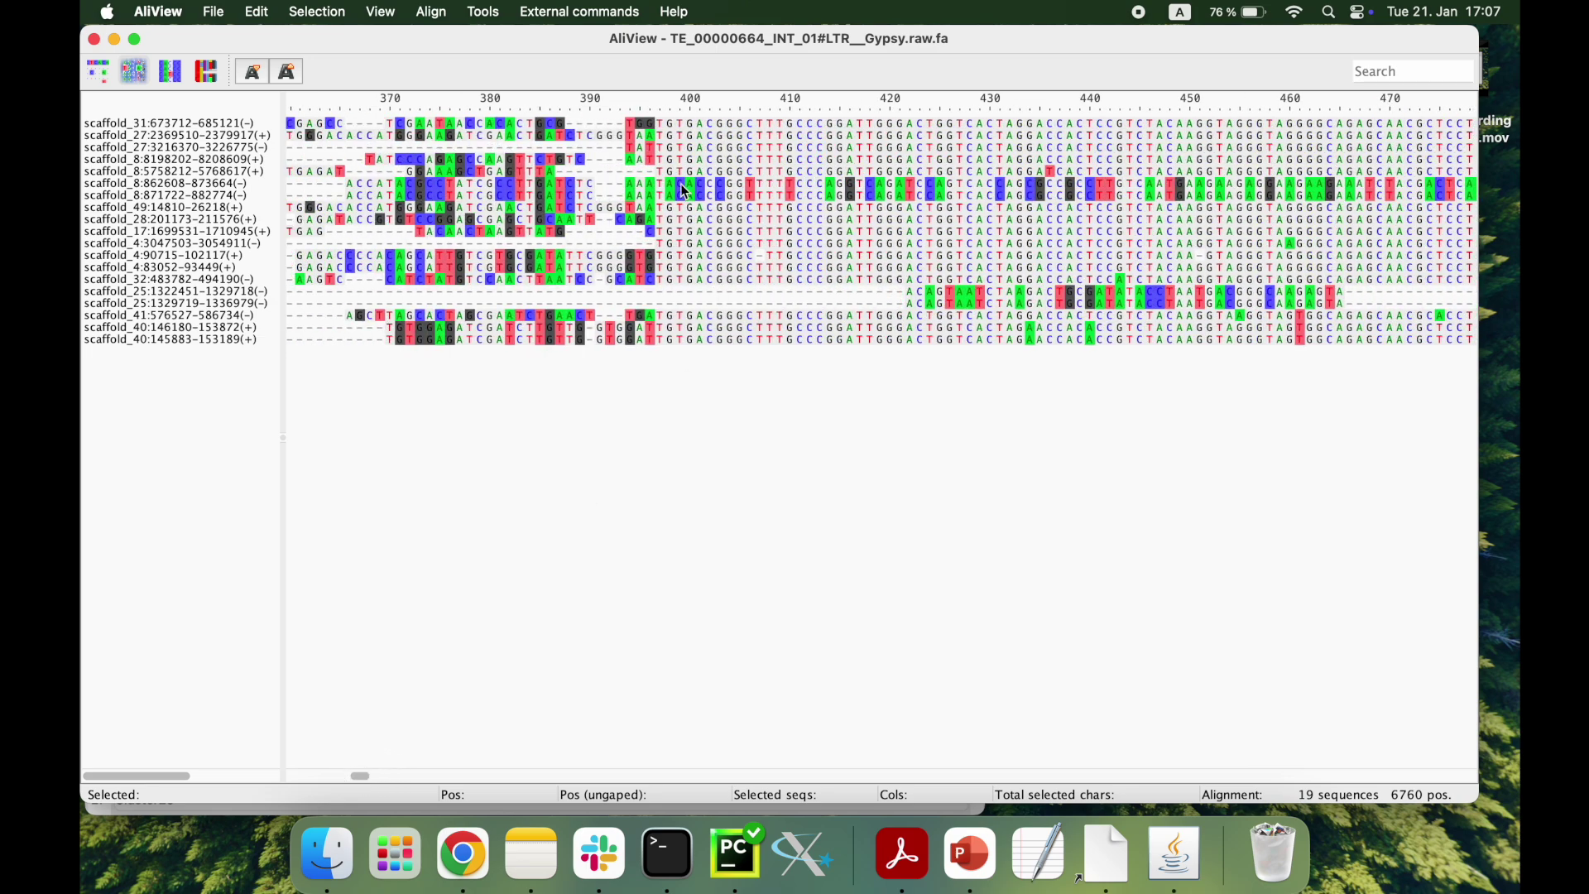
click(653, 107)
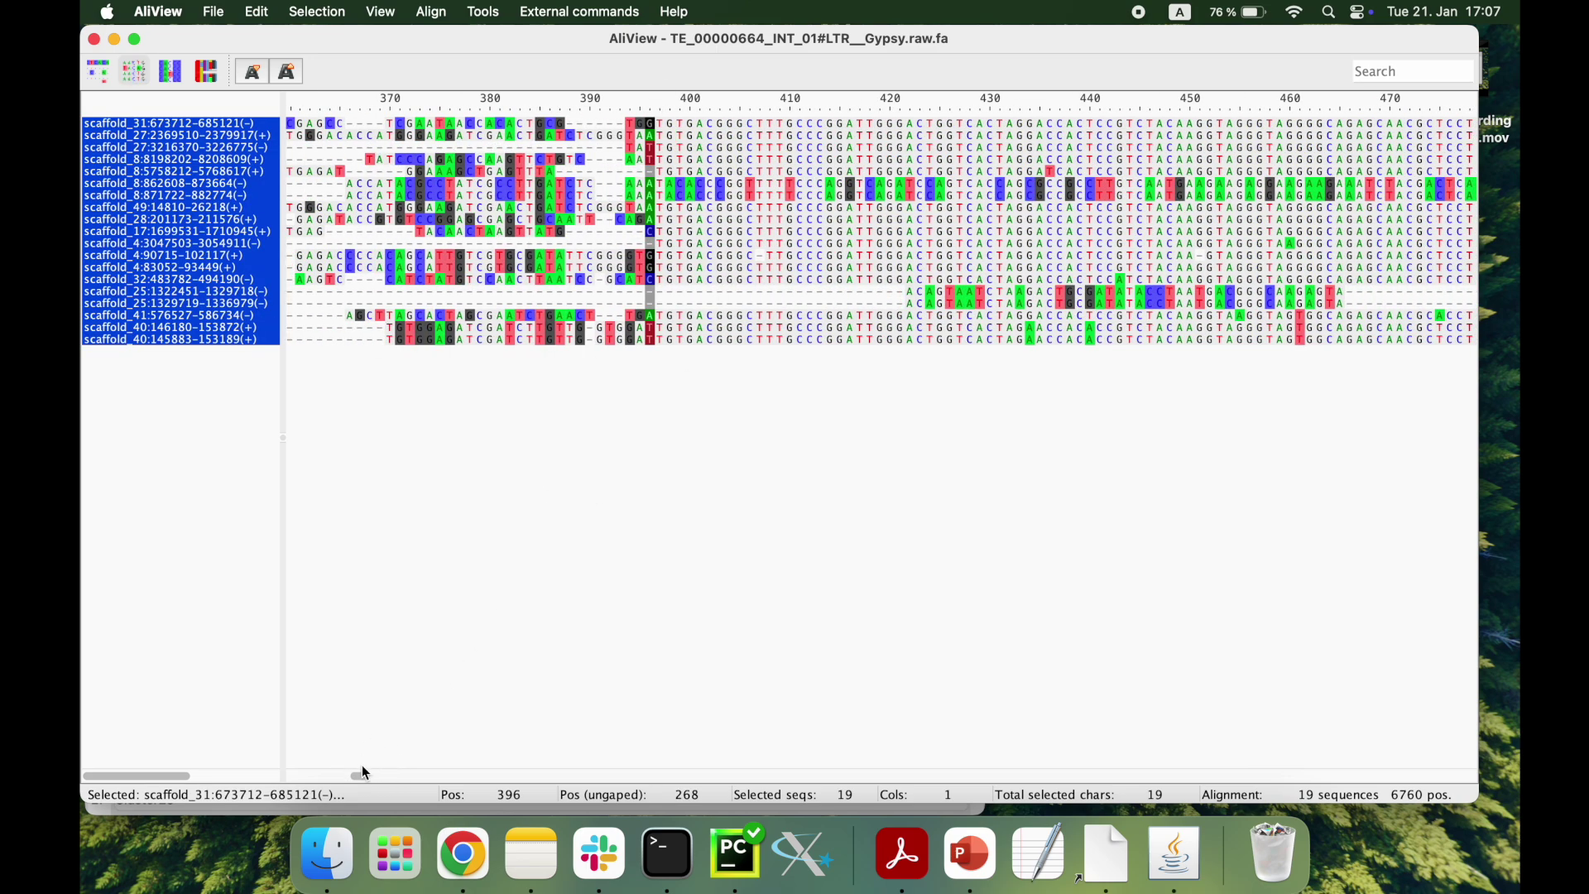
drag(360, 776, 1429, 742)
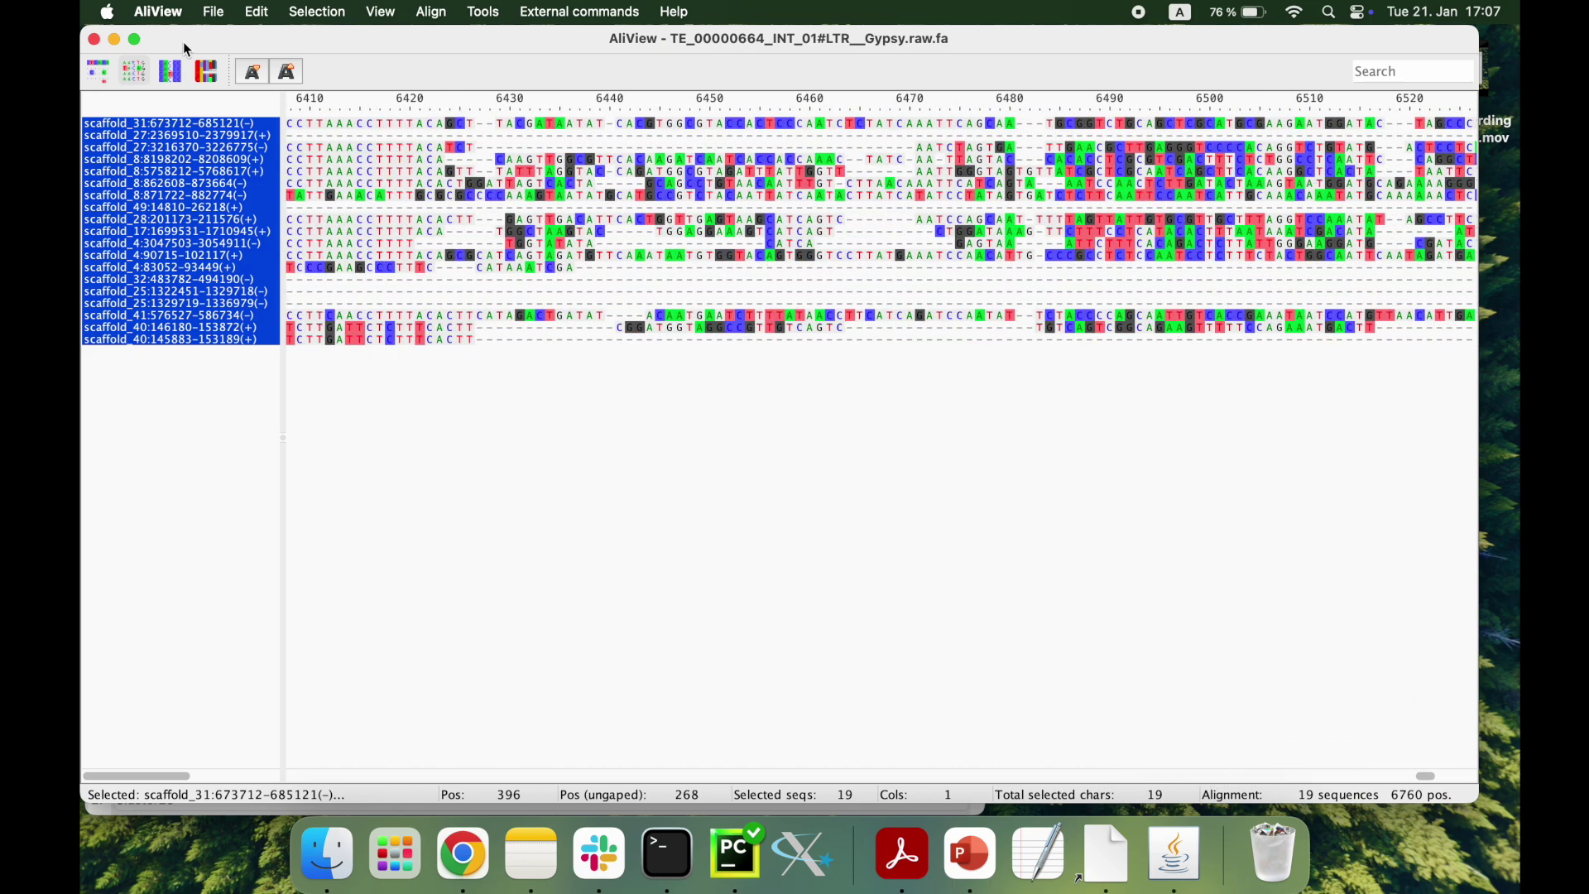
click(452, 103)
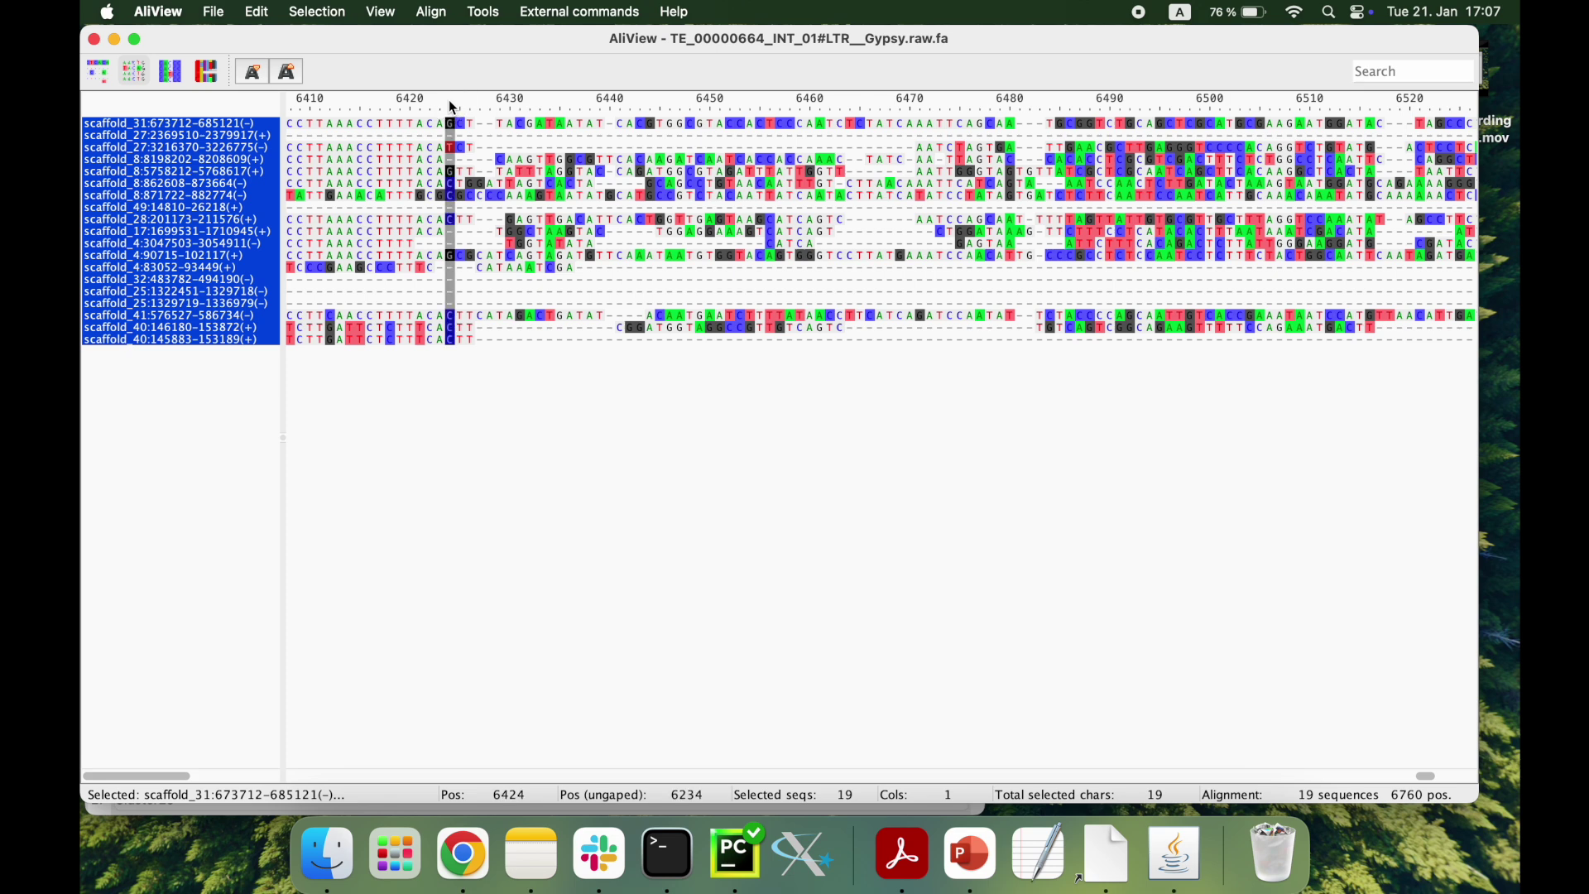
click(94, 40)
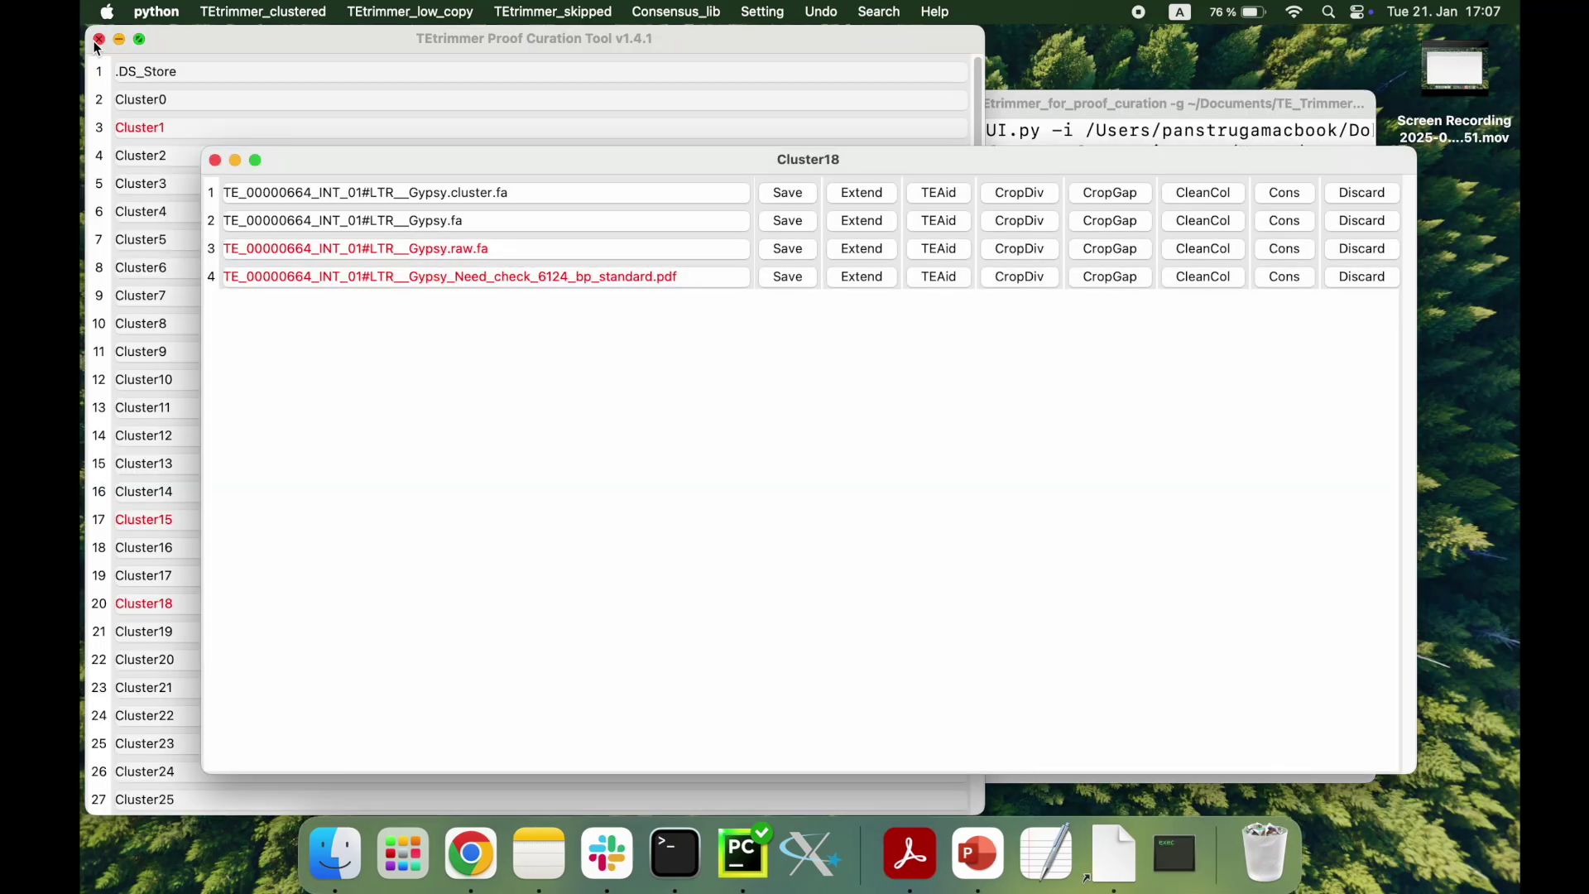
Step: Run TEAid on TE_00000664_INT_01#LTR__Gypsy.raw.fa and examine the fragment, coverage and self dot plots for the element and LTR coordinates
click(950, 251)
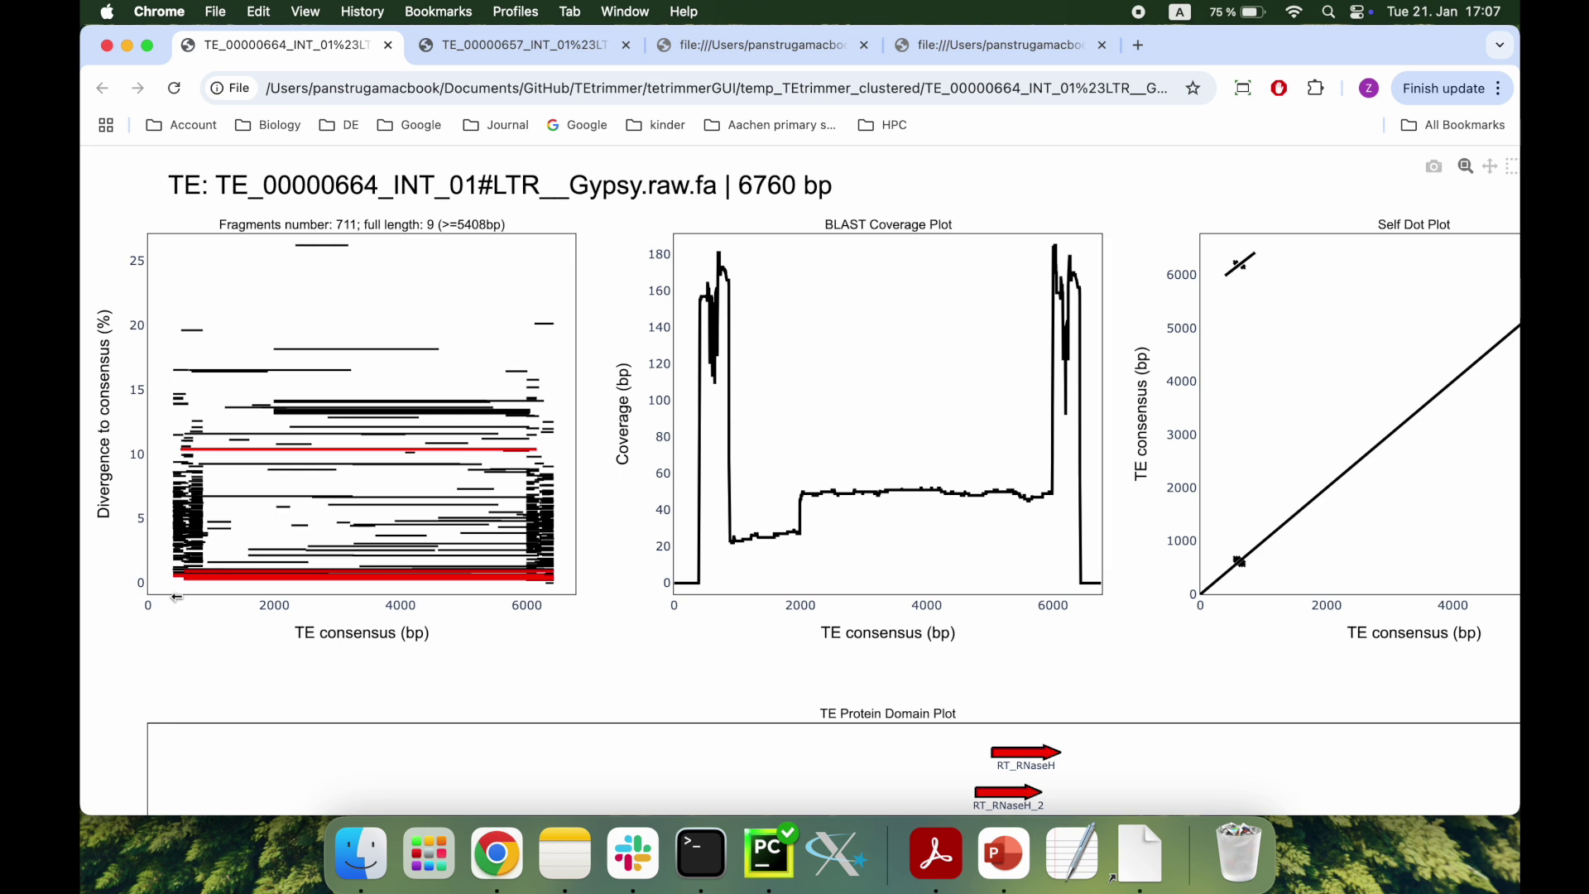
mouse_move(172, 580)
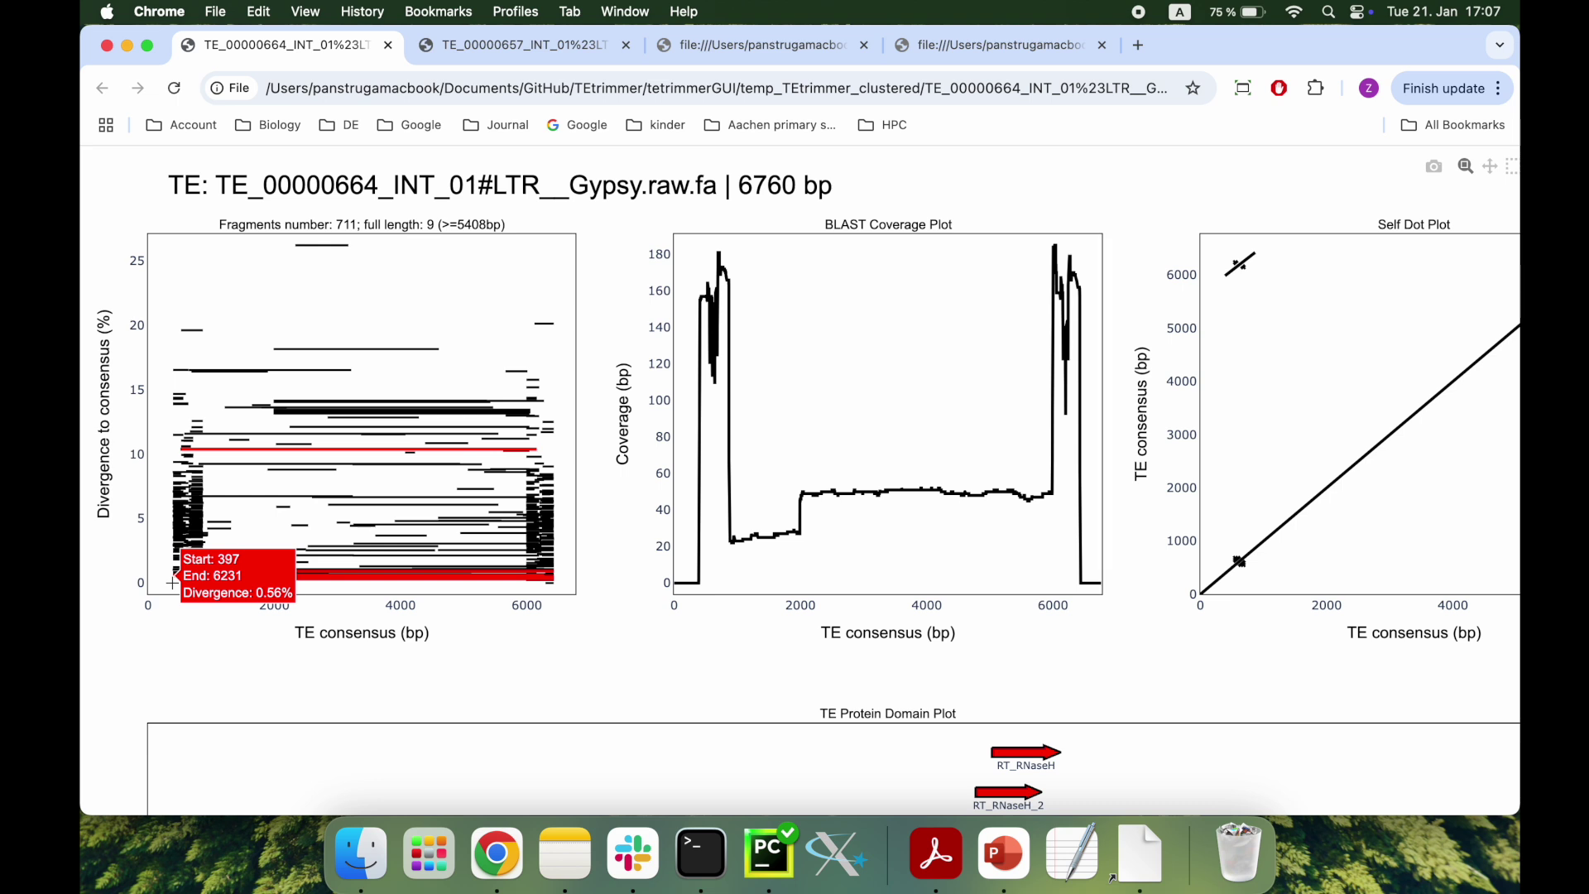
mouse_move(1228, 284)
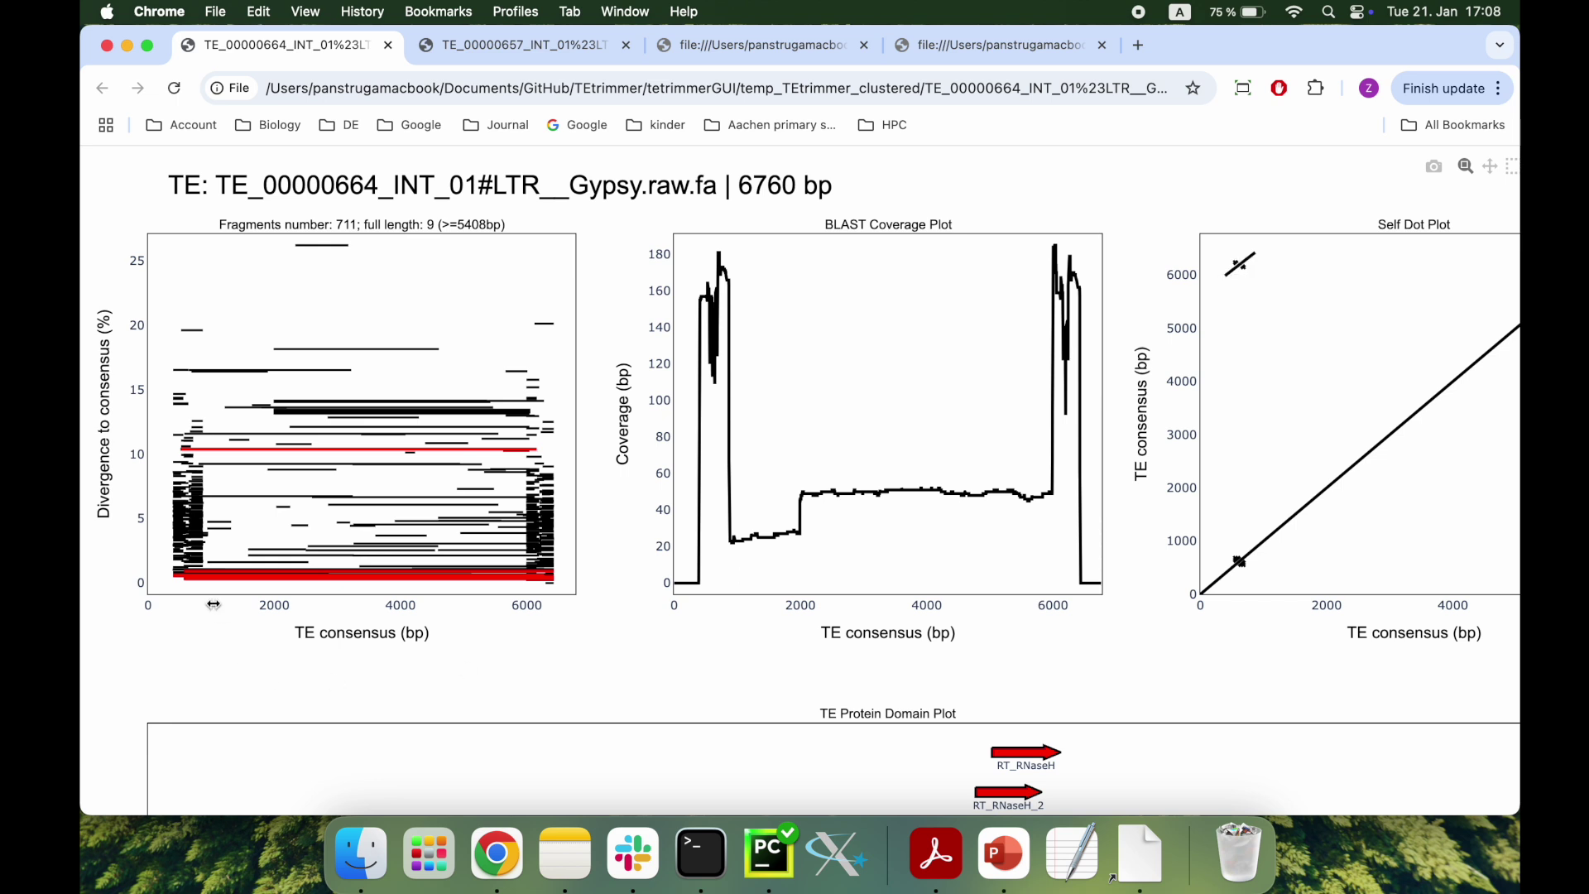
mouse_move(168, 544)
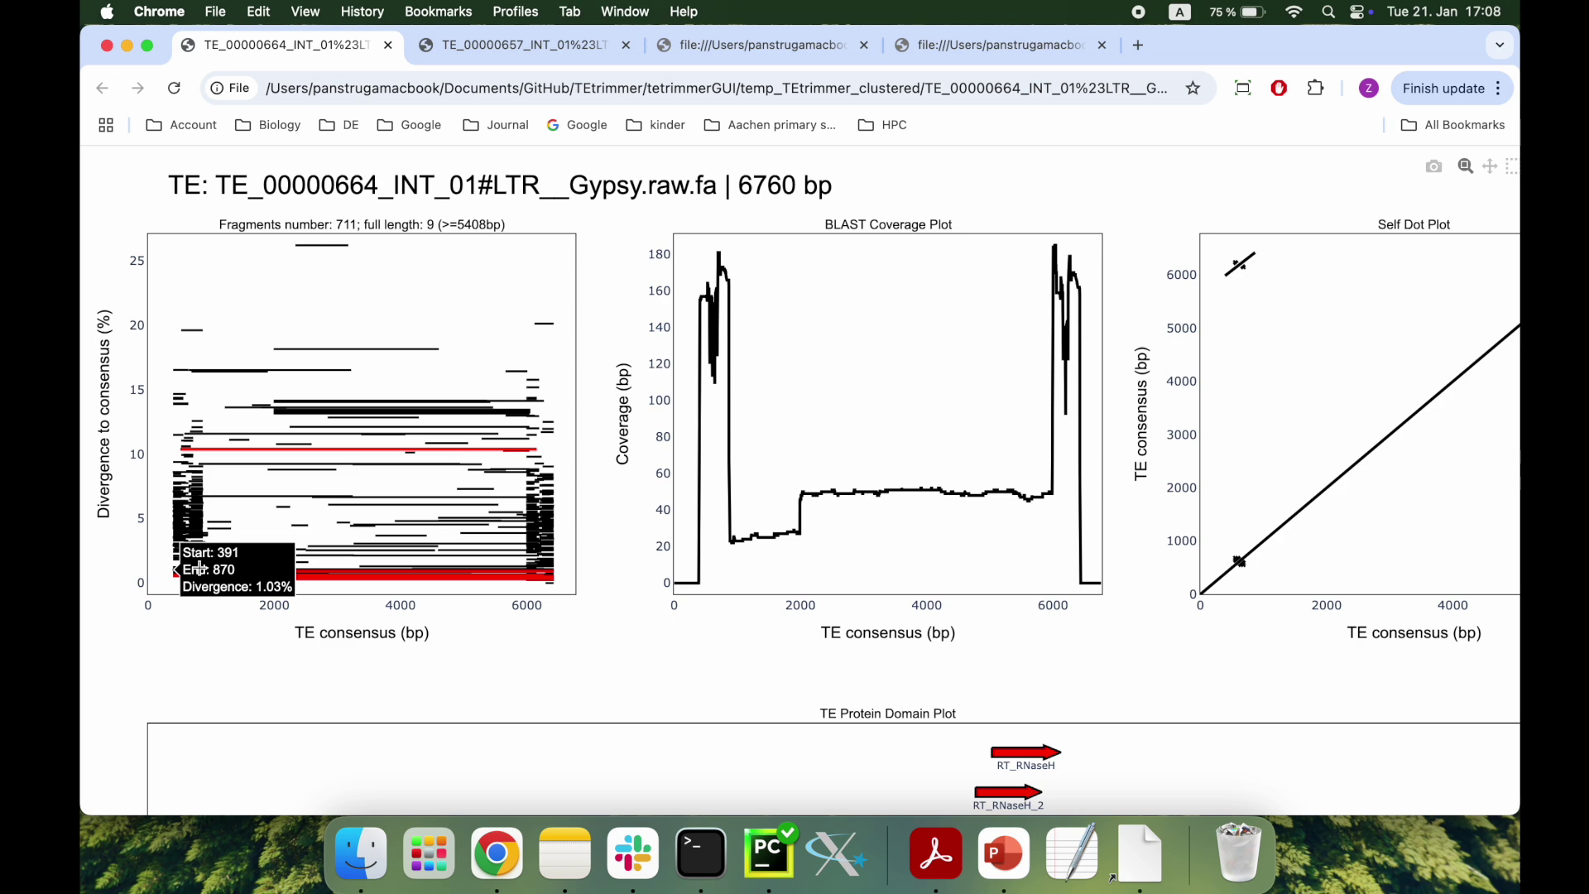
scroll(768, 565, down, 3)
scroll(767, 565, up, 3)
scroll(767, 565, down, 1)
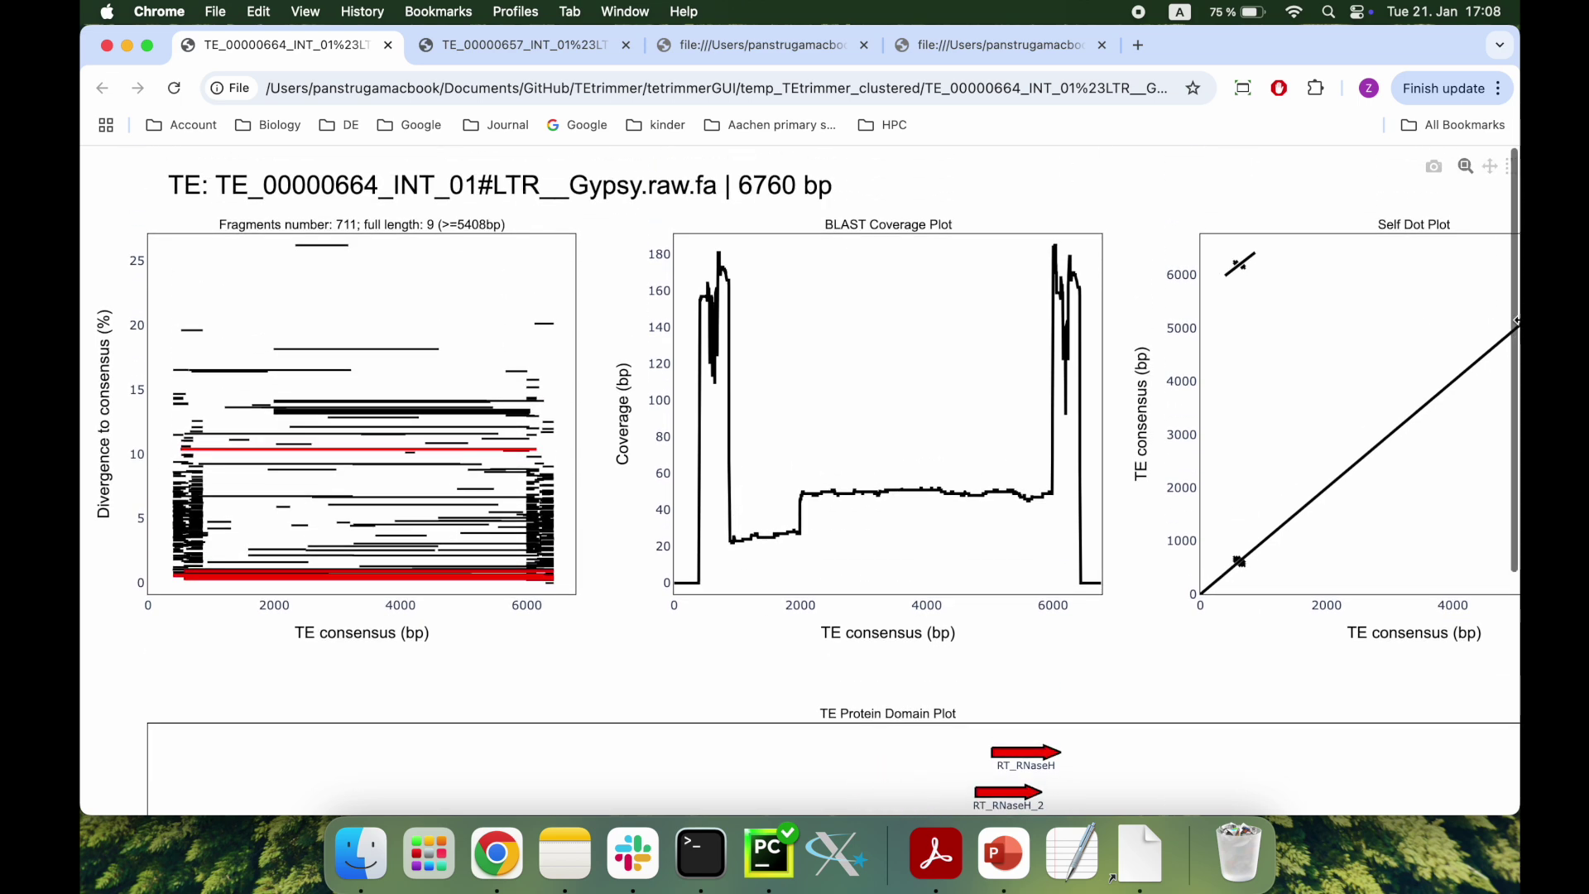
scroll(1342, 471, left, 1)
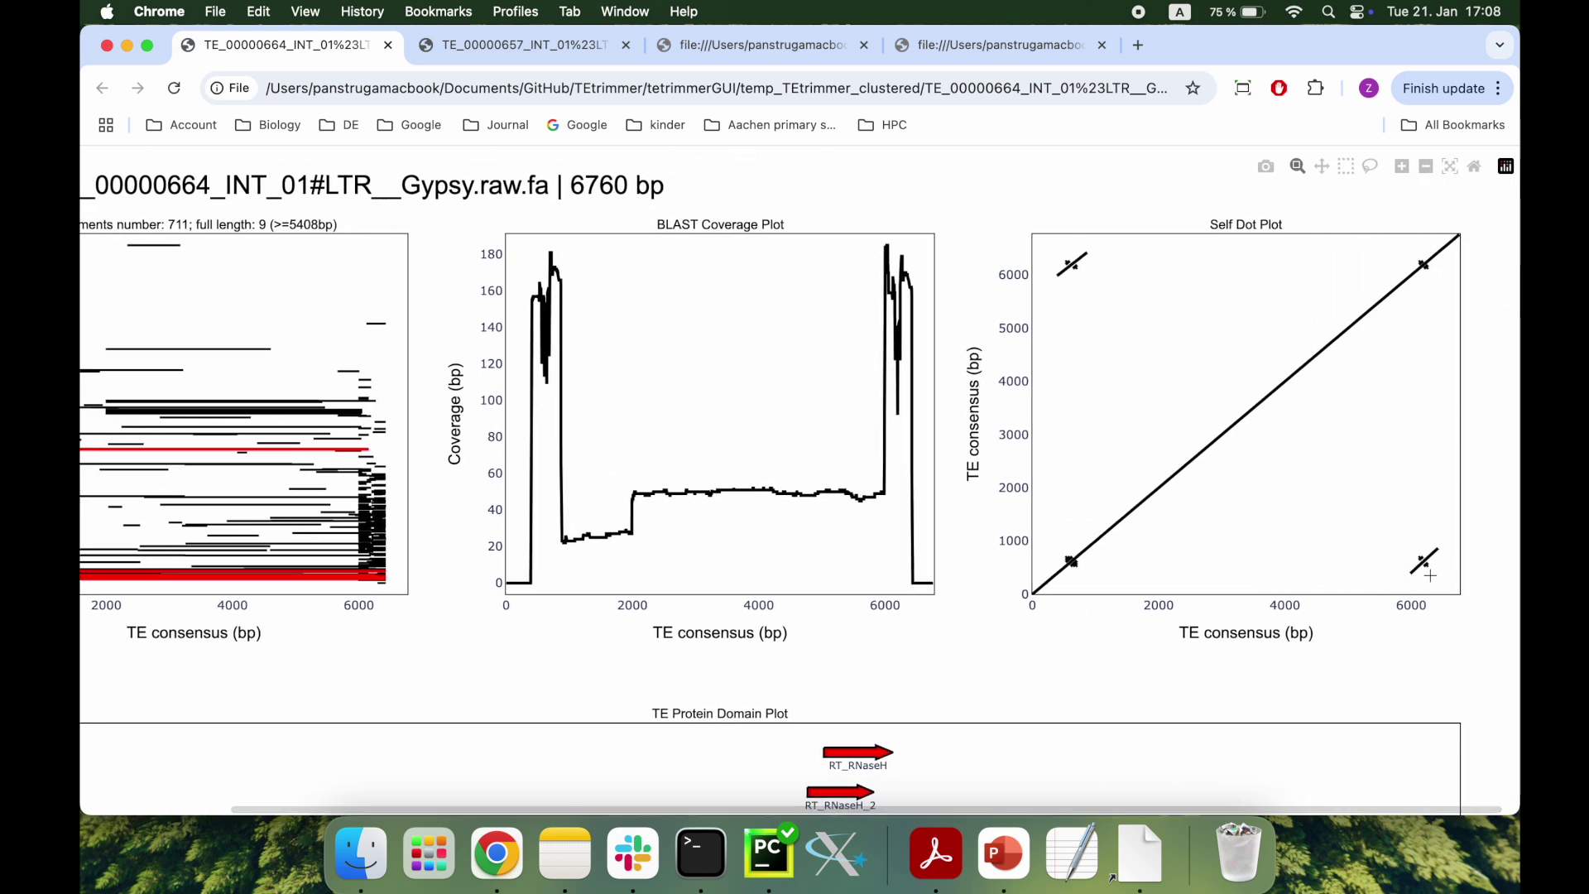
mouse_move(1412, 578)
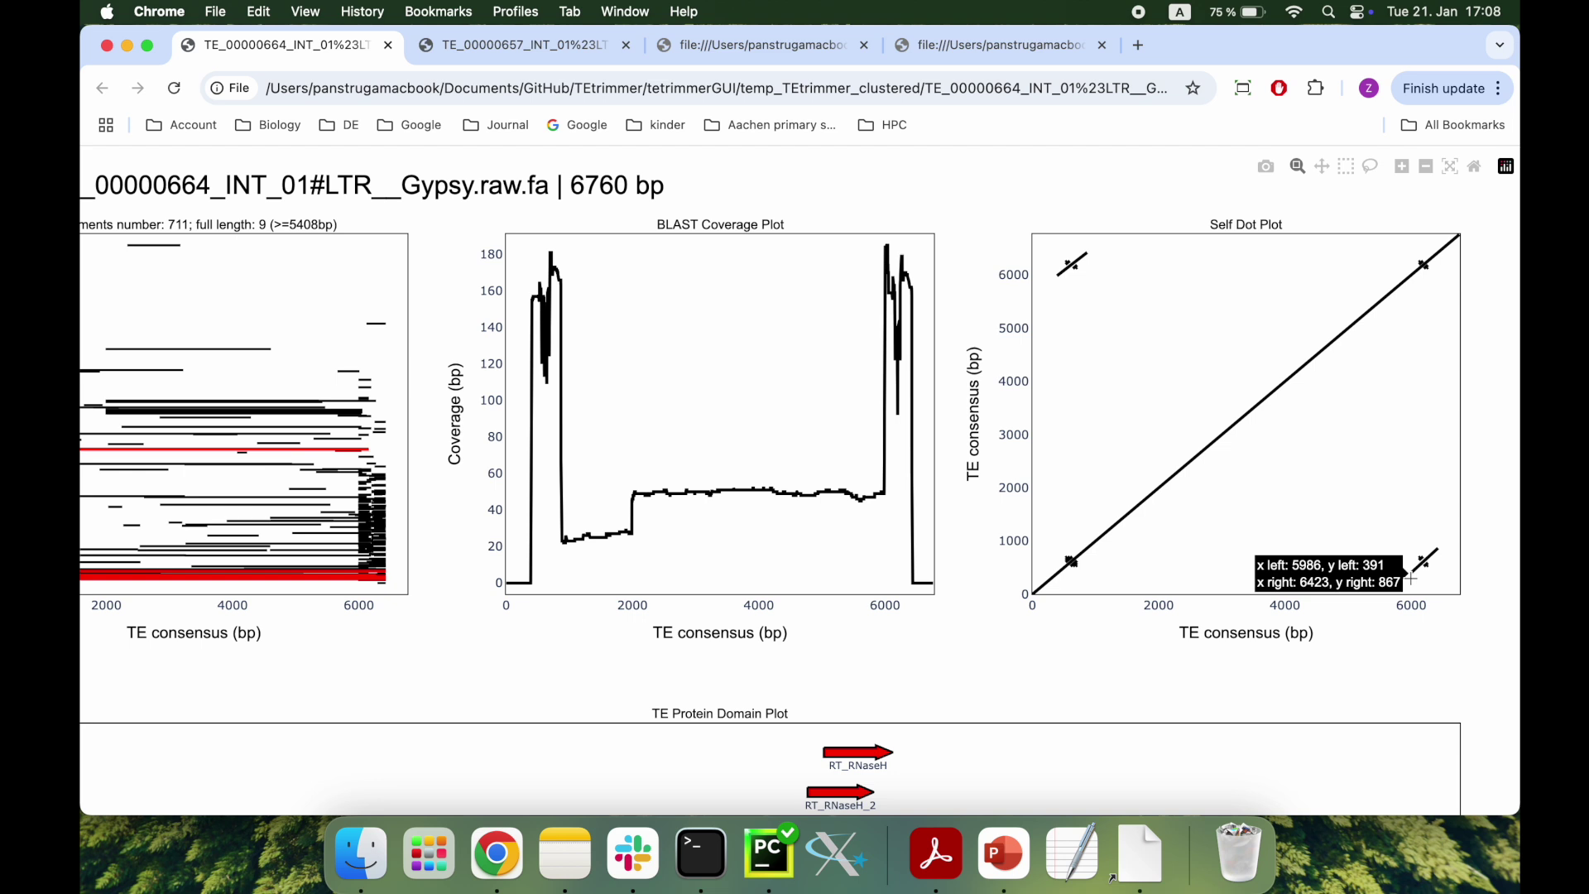
scroll(1238, 312, left, 5)
mouse_move(1235, 281)
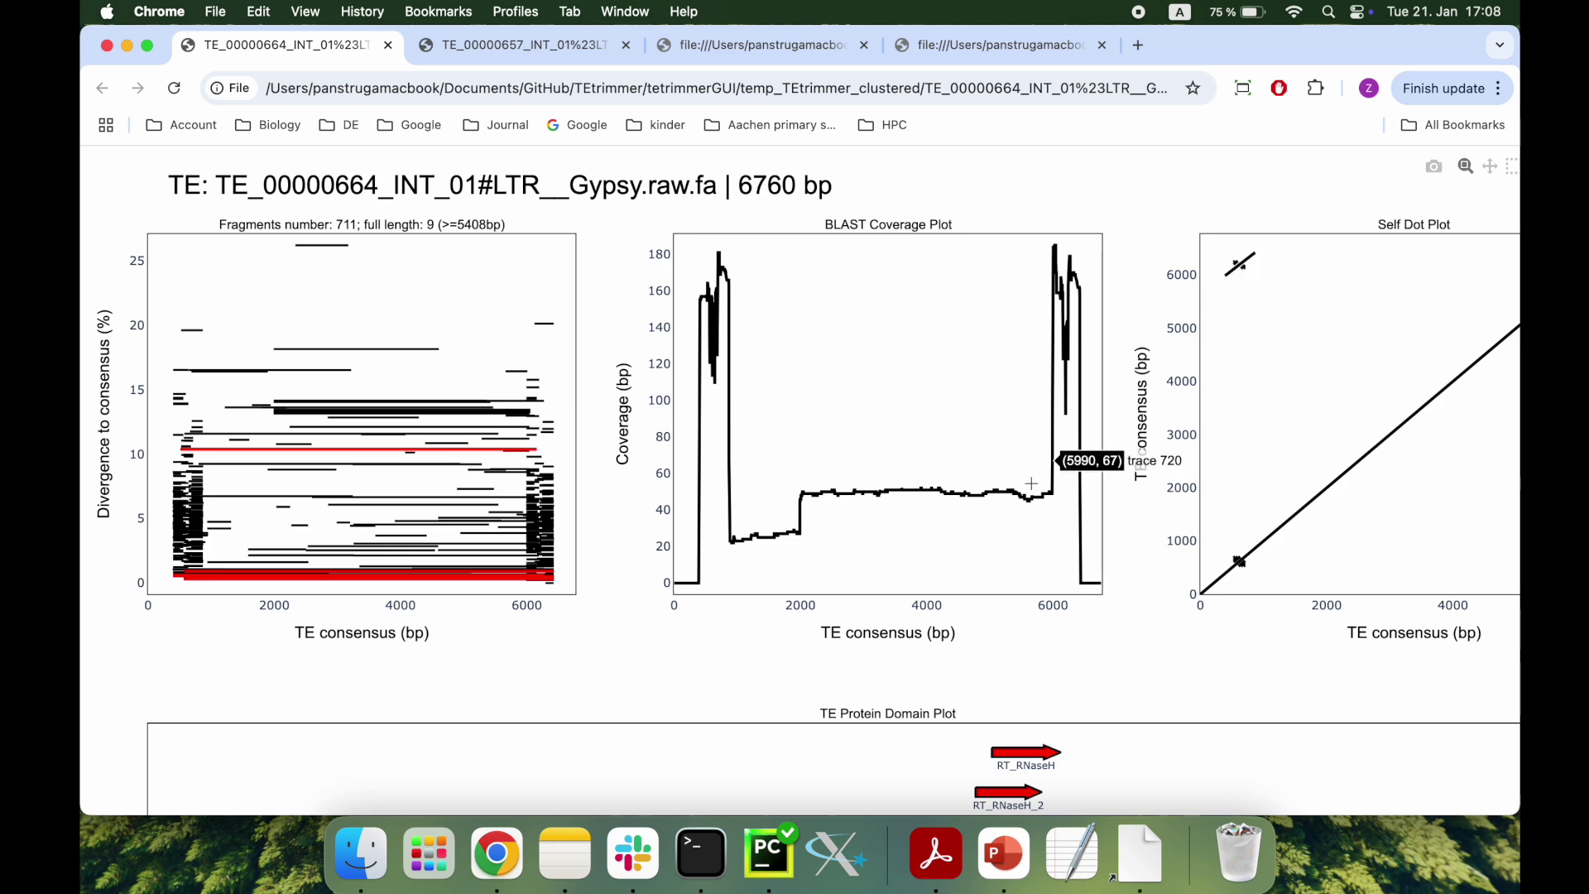
Step: Reopen the TE_00000664_INT_01#LTR__Gypsy.raw.fa alignment, highlight its non-consensus bases, and select column 396 just before the conserved element start
click(1141, 852)
click(520, 255)
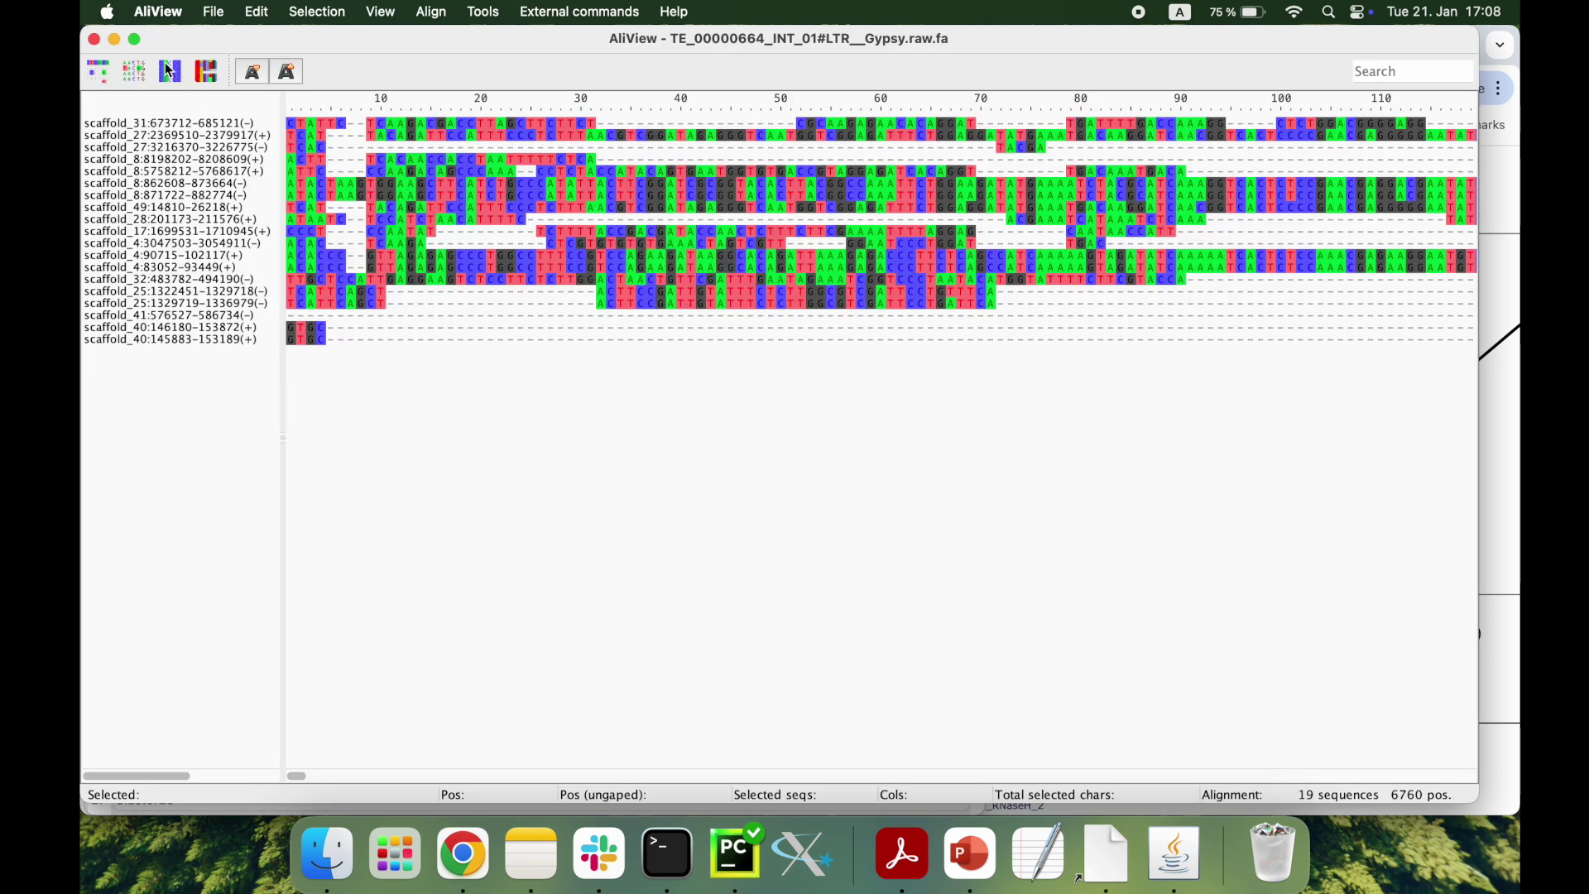
click(134, 71)
drag(299, 782, 354, 768)
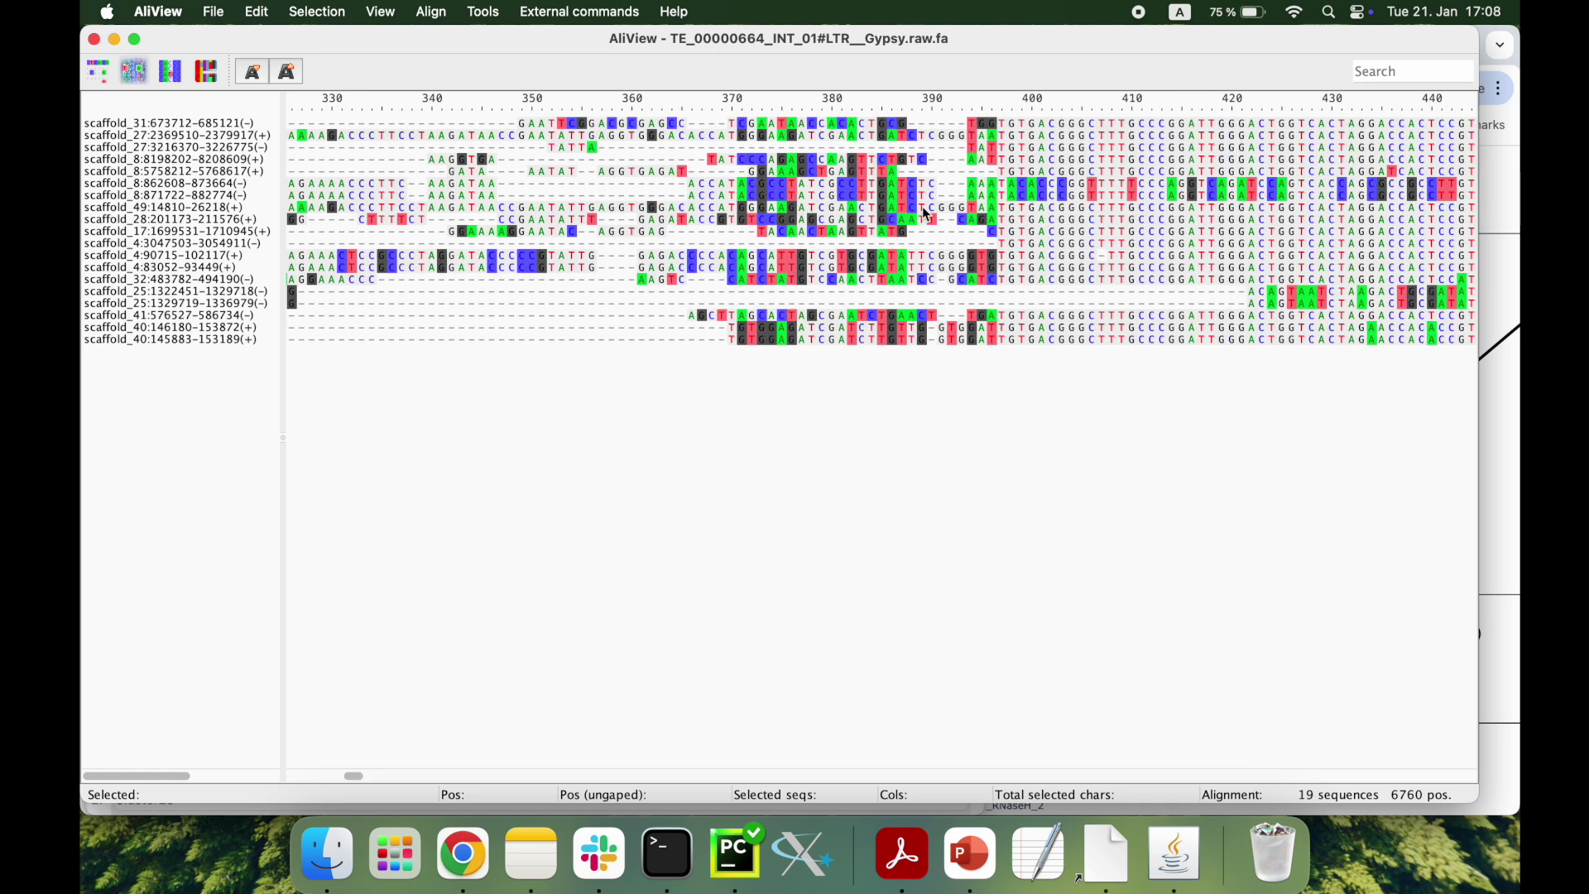
click(946, 108)
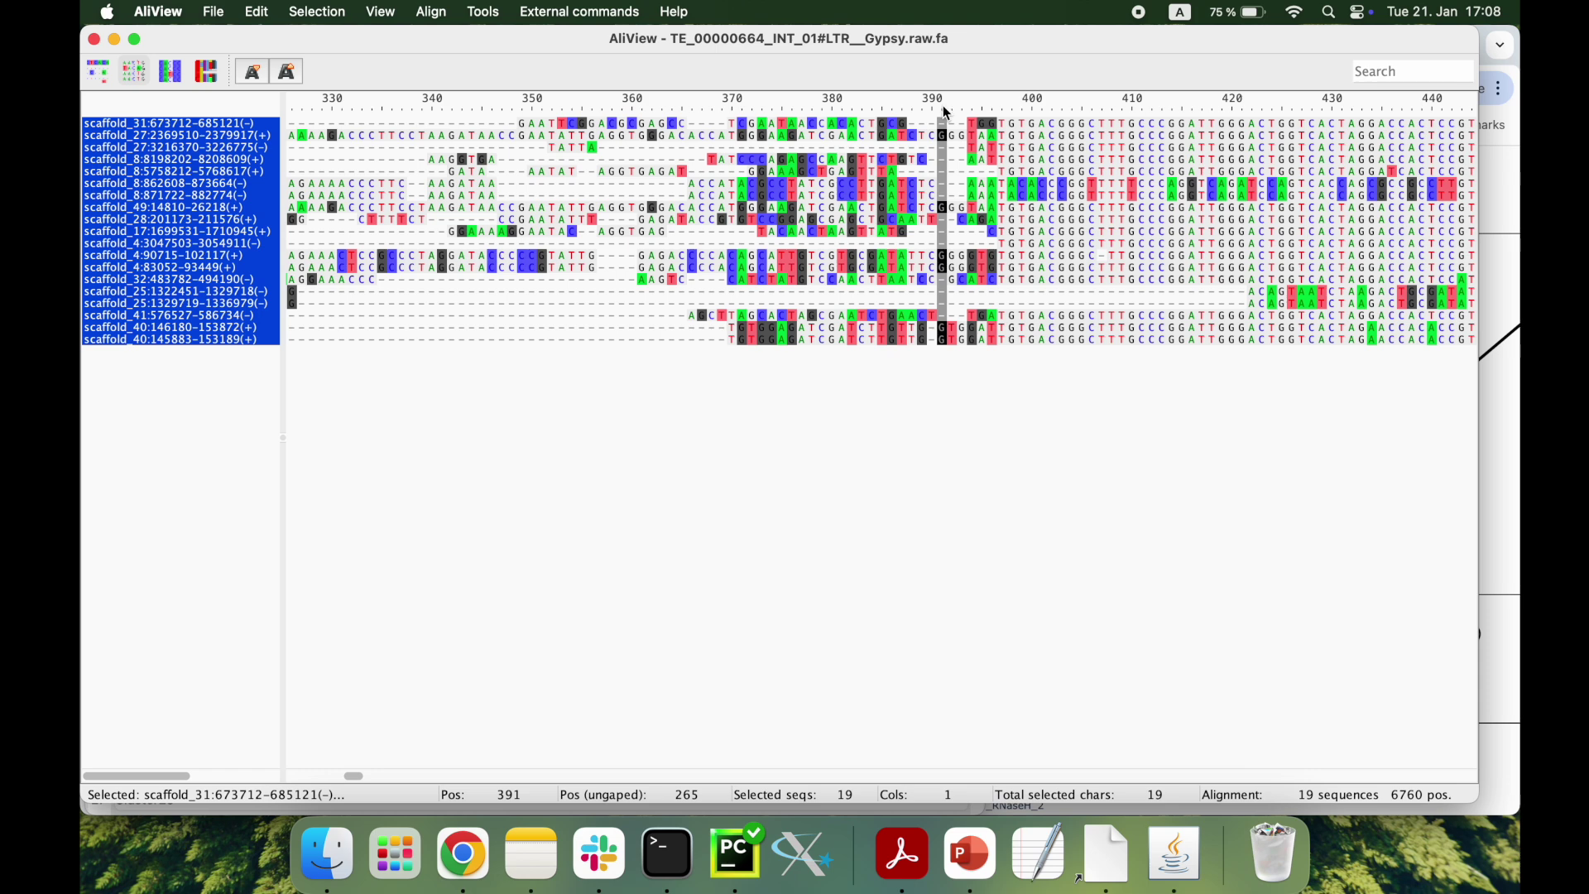
click(986, 453)
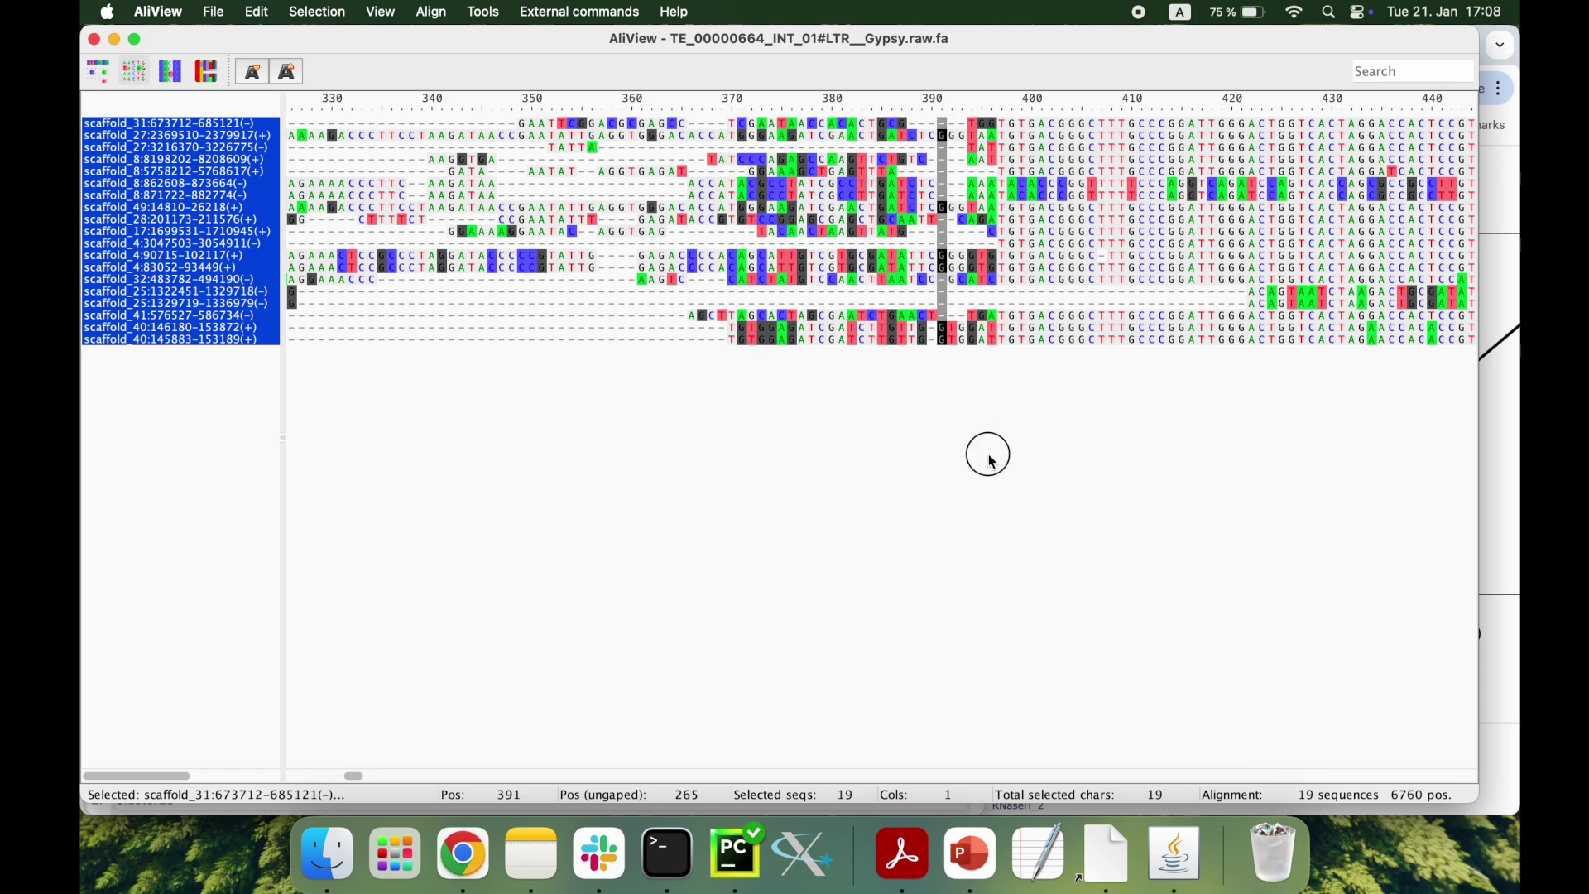
click(994, 108)
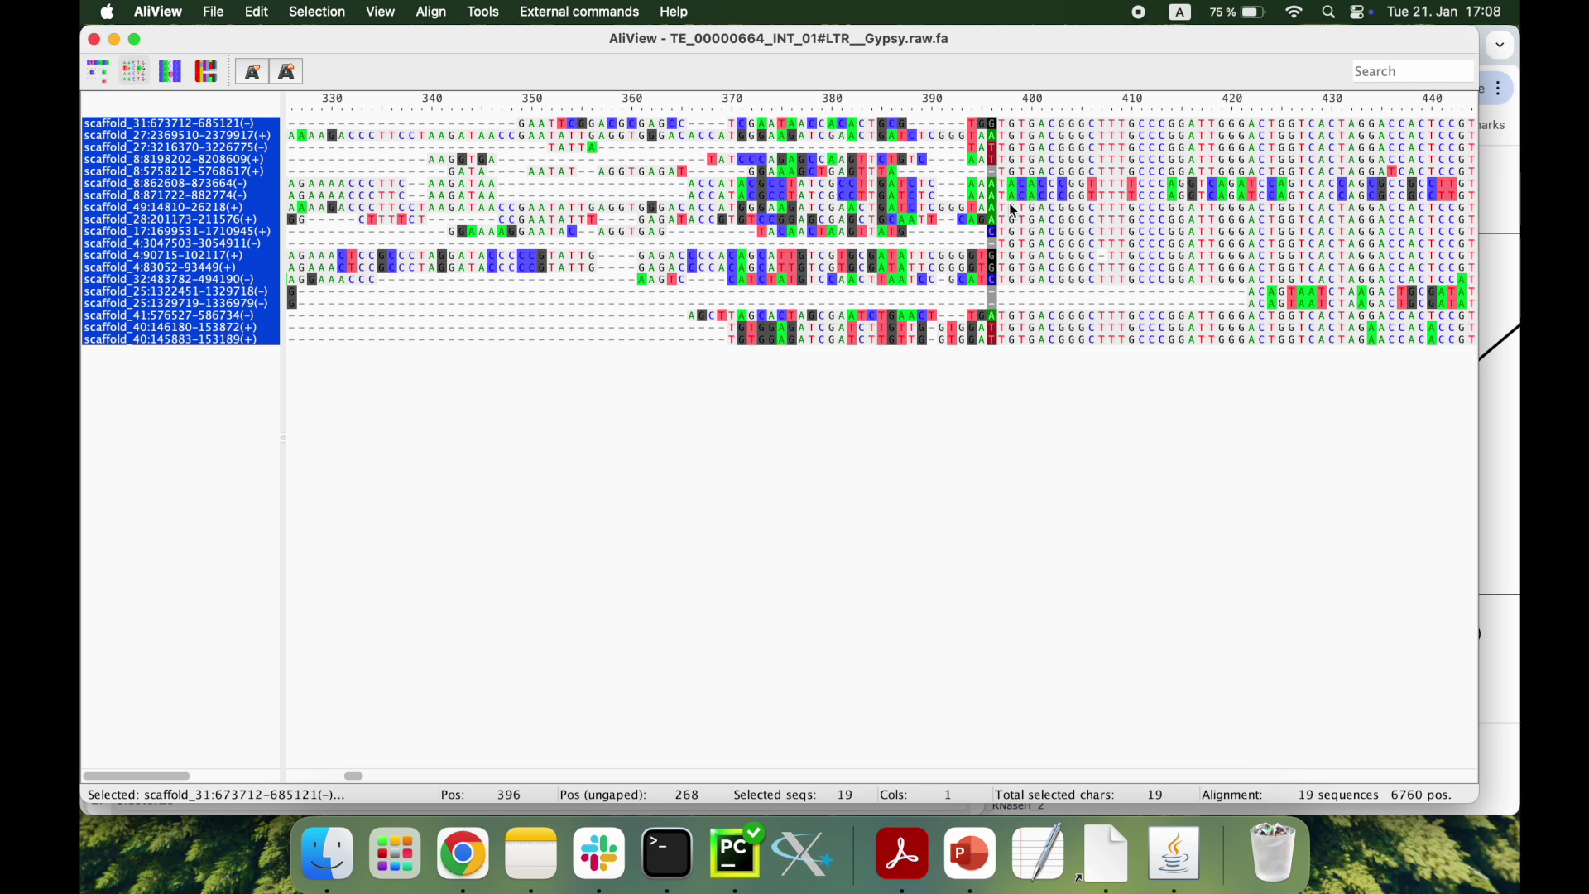
Step: Move the alignment aside, recheck the LTR and fragment start coordinates in the TEAid plots, and return to the alignment
double_click(1298, 51)
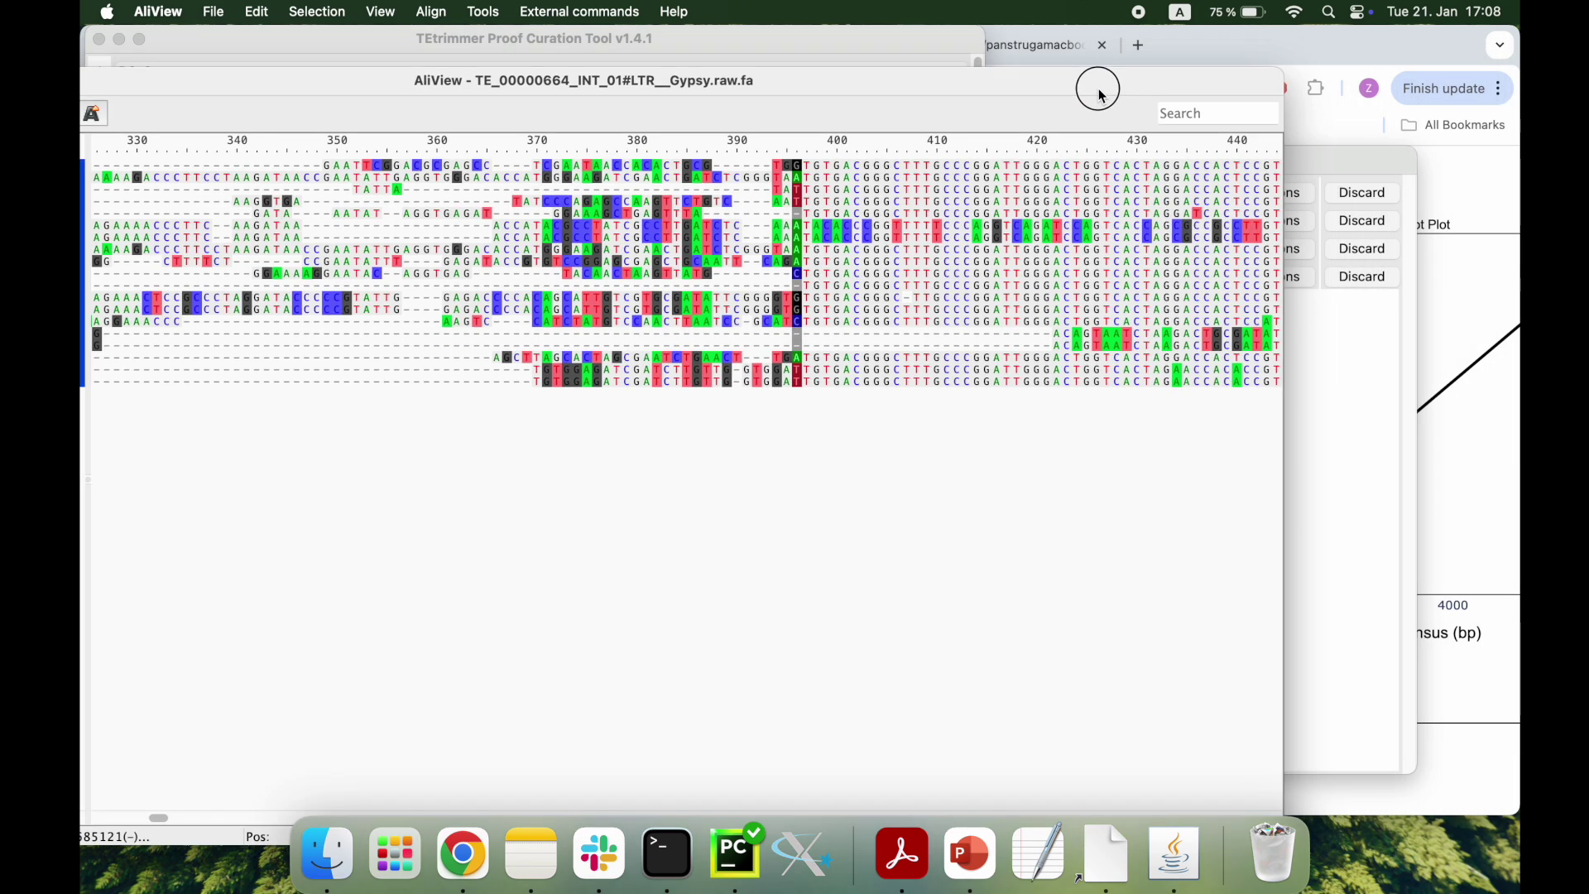
click(1489, 314)
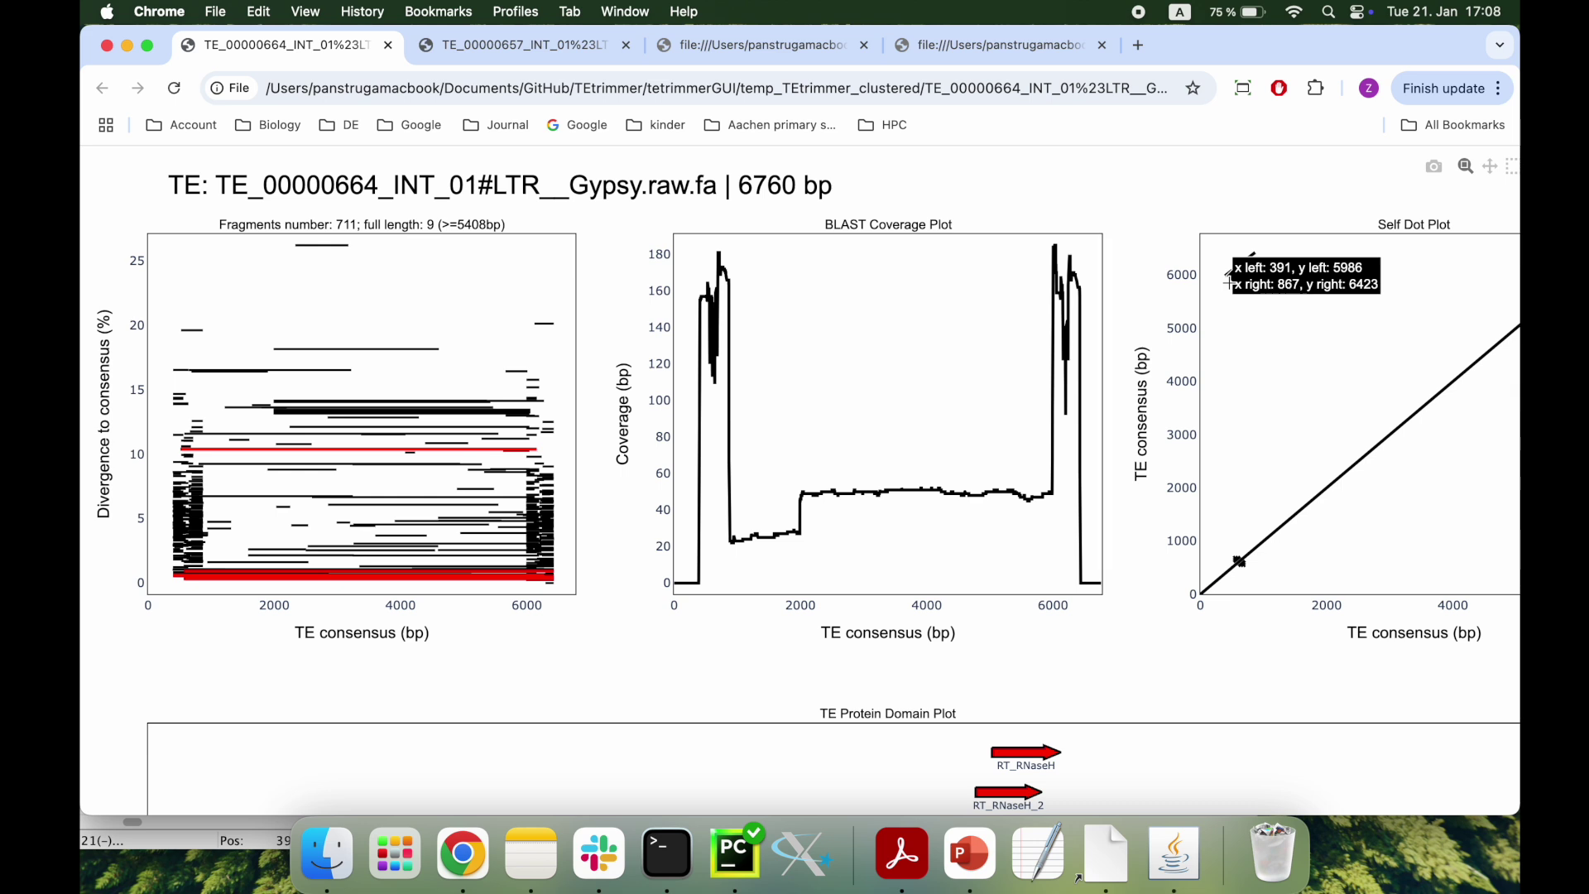
mouse_move(171, 585)
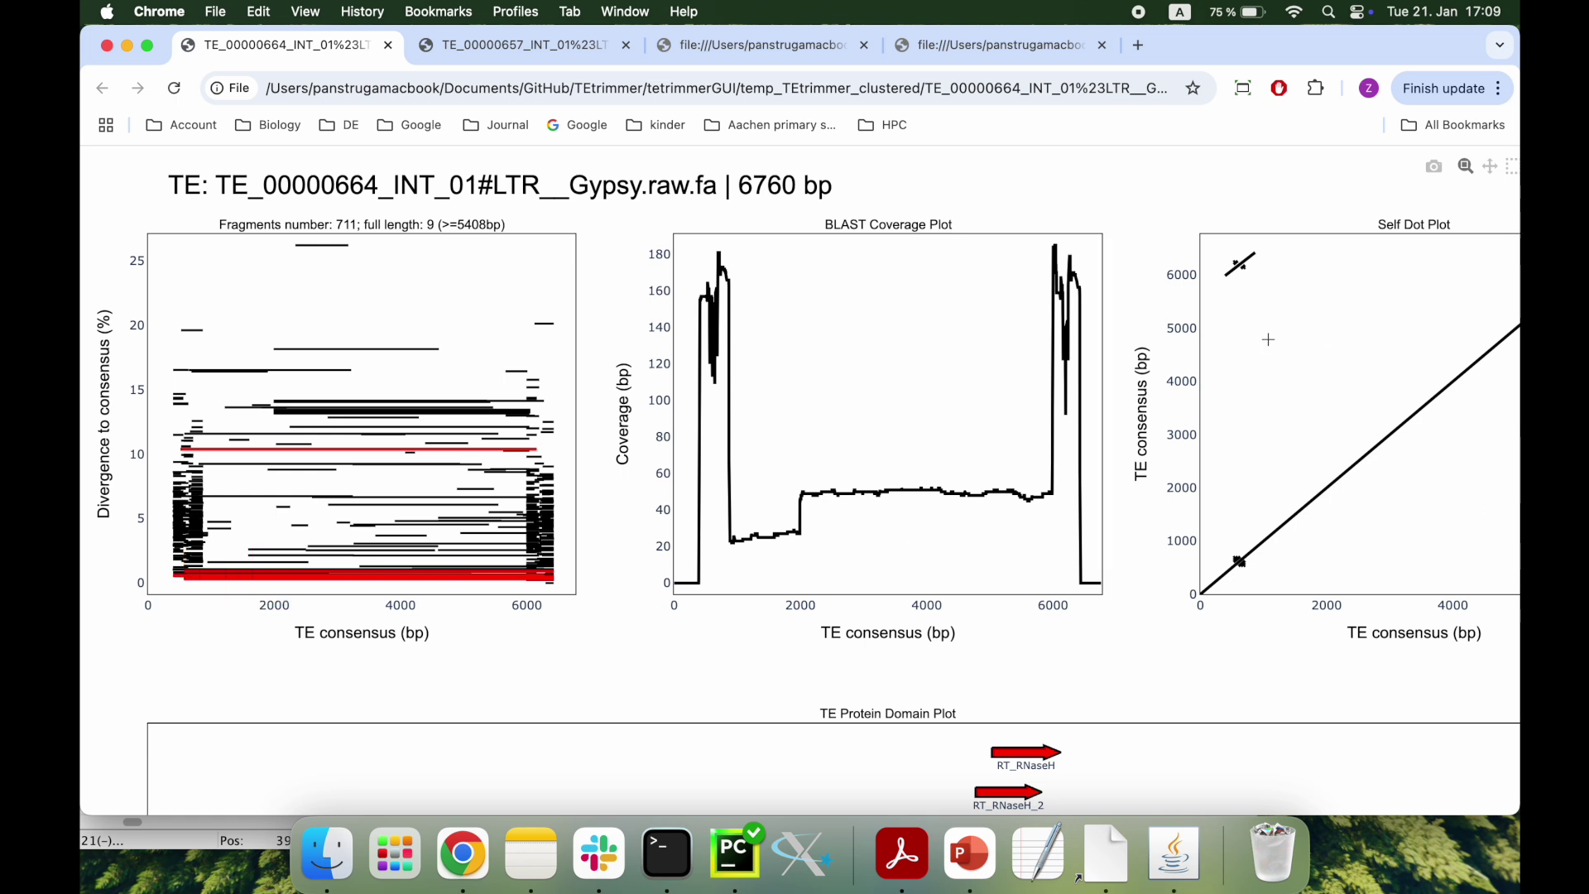
click(1171, 857)
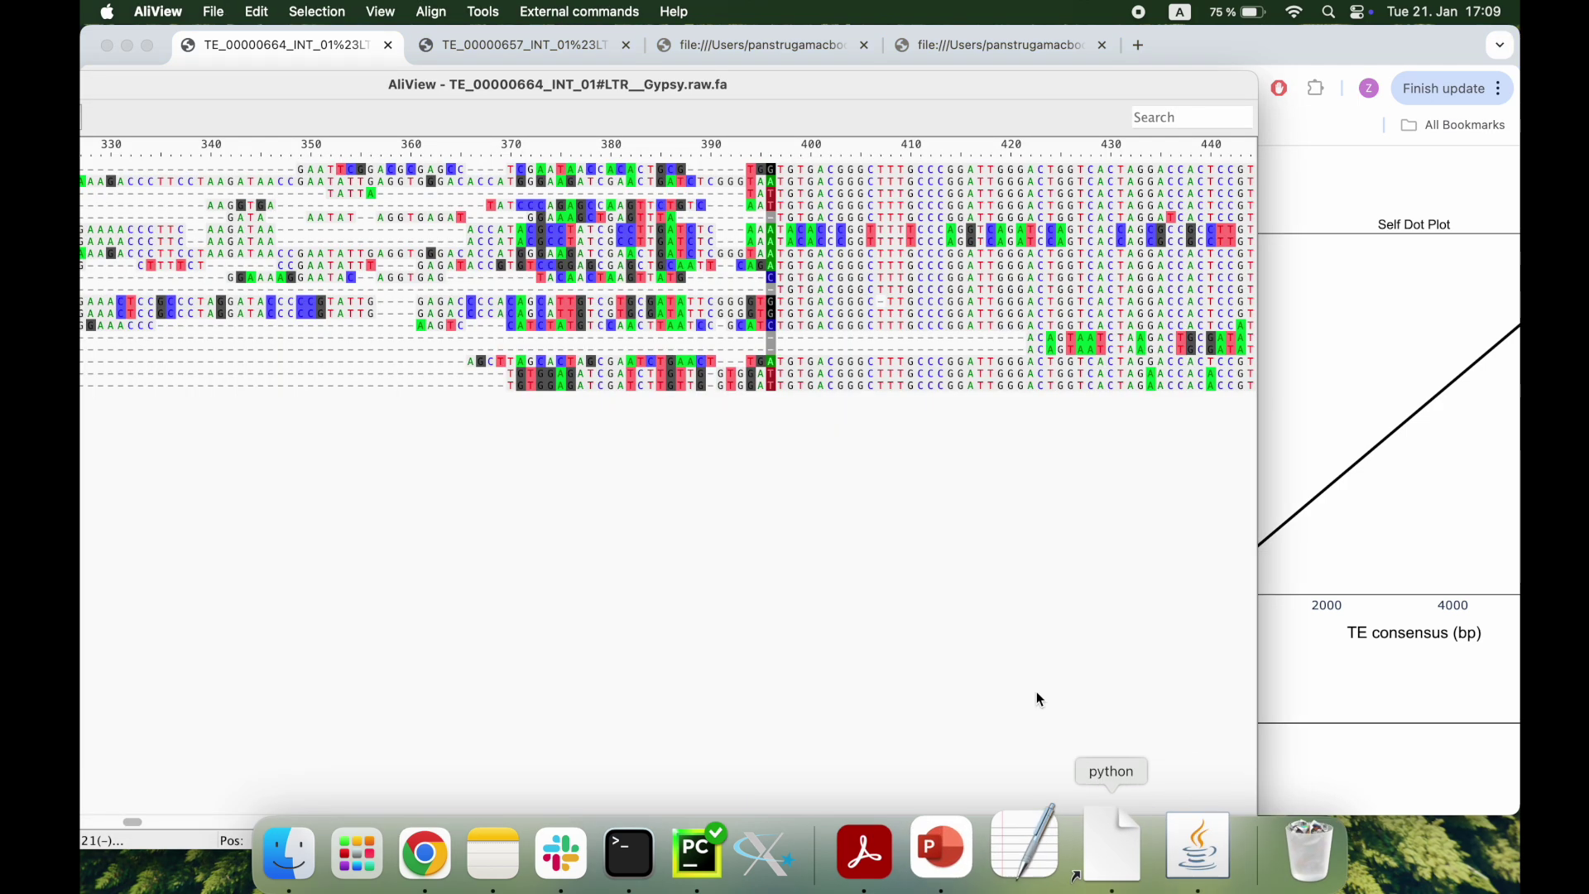
Step: Delete the flanking alignment columns from the start of the Gypsy raw alignment up to column 396
shift+click(776, 156)
right_click(616, 231)
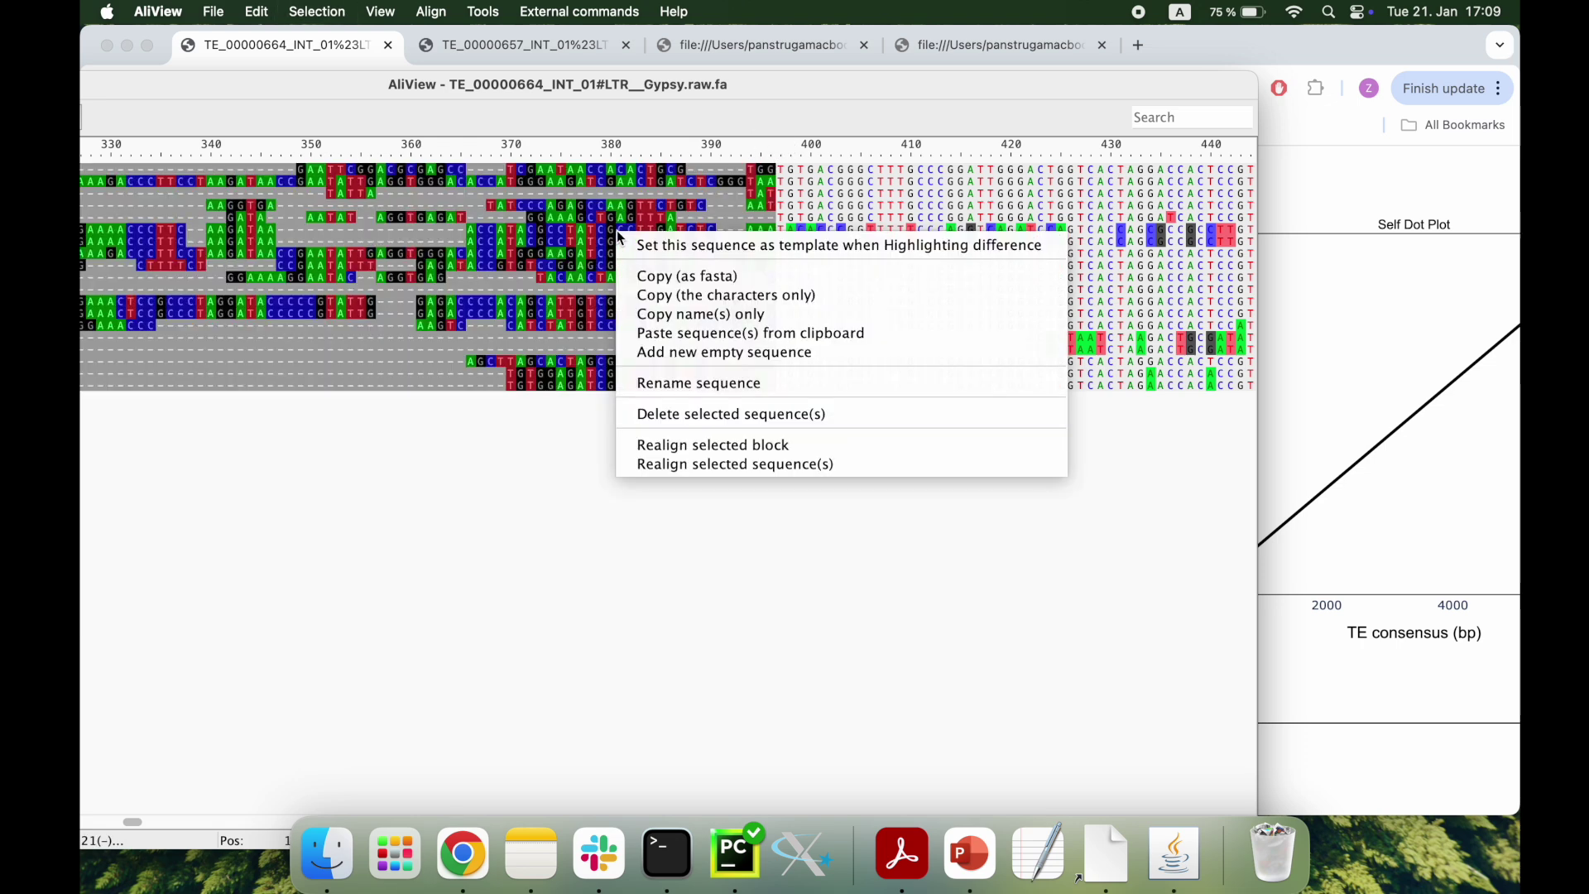
click(709, 415)
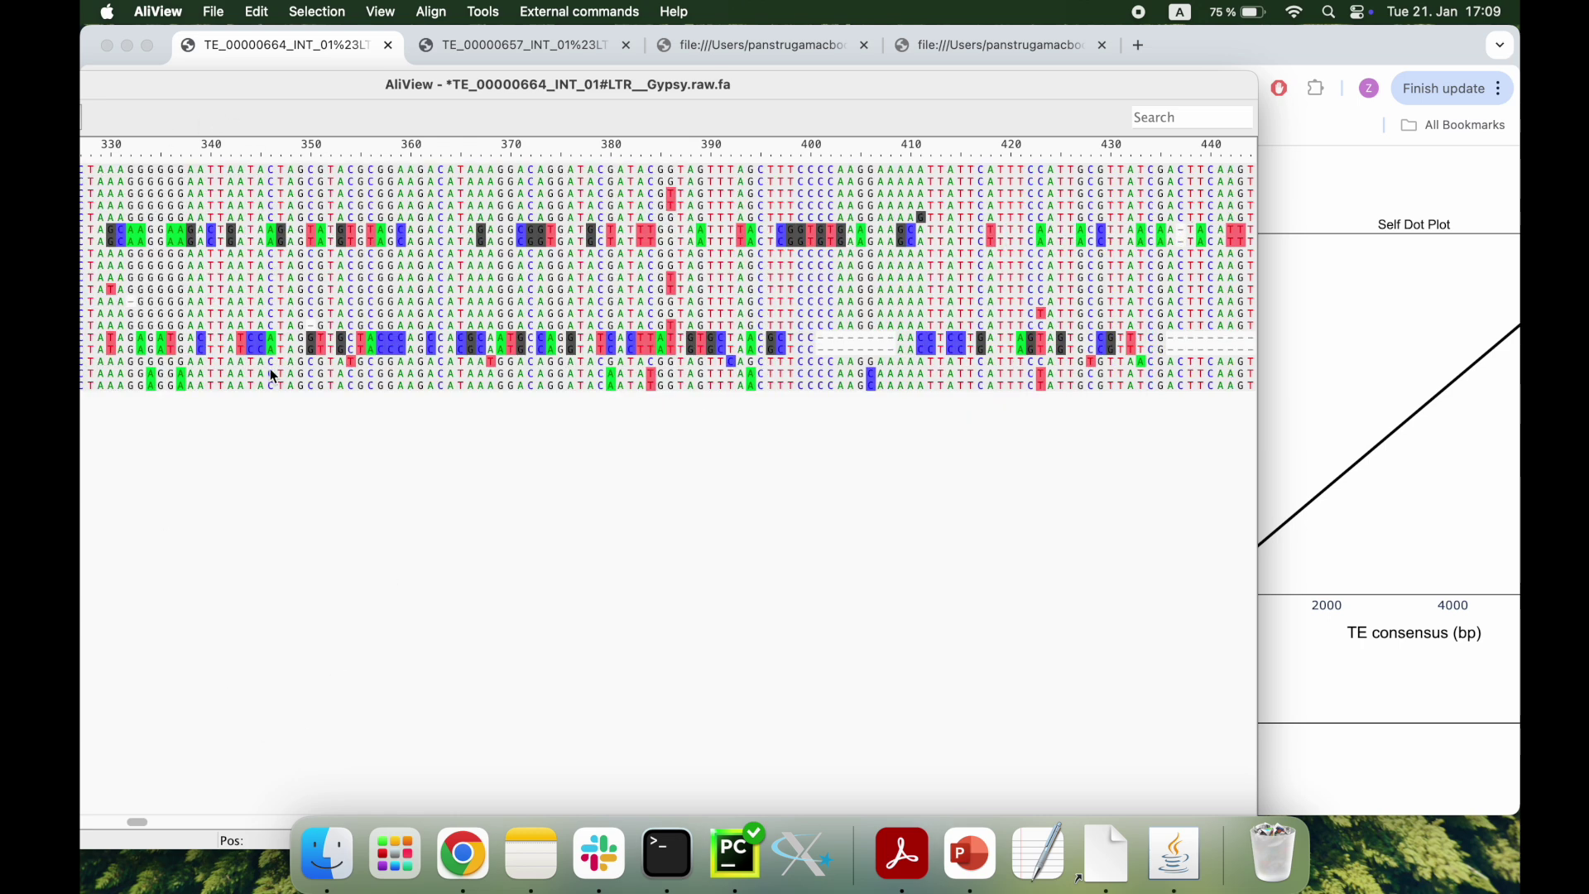
Step: Delete the flanking alignment columns from column 6028 through the end of the Gypsy raw alignment
double_click(849, 89)
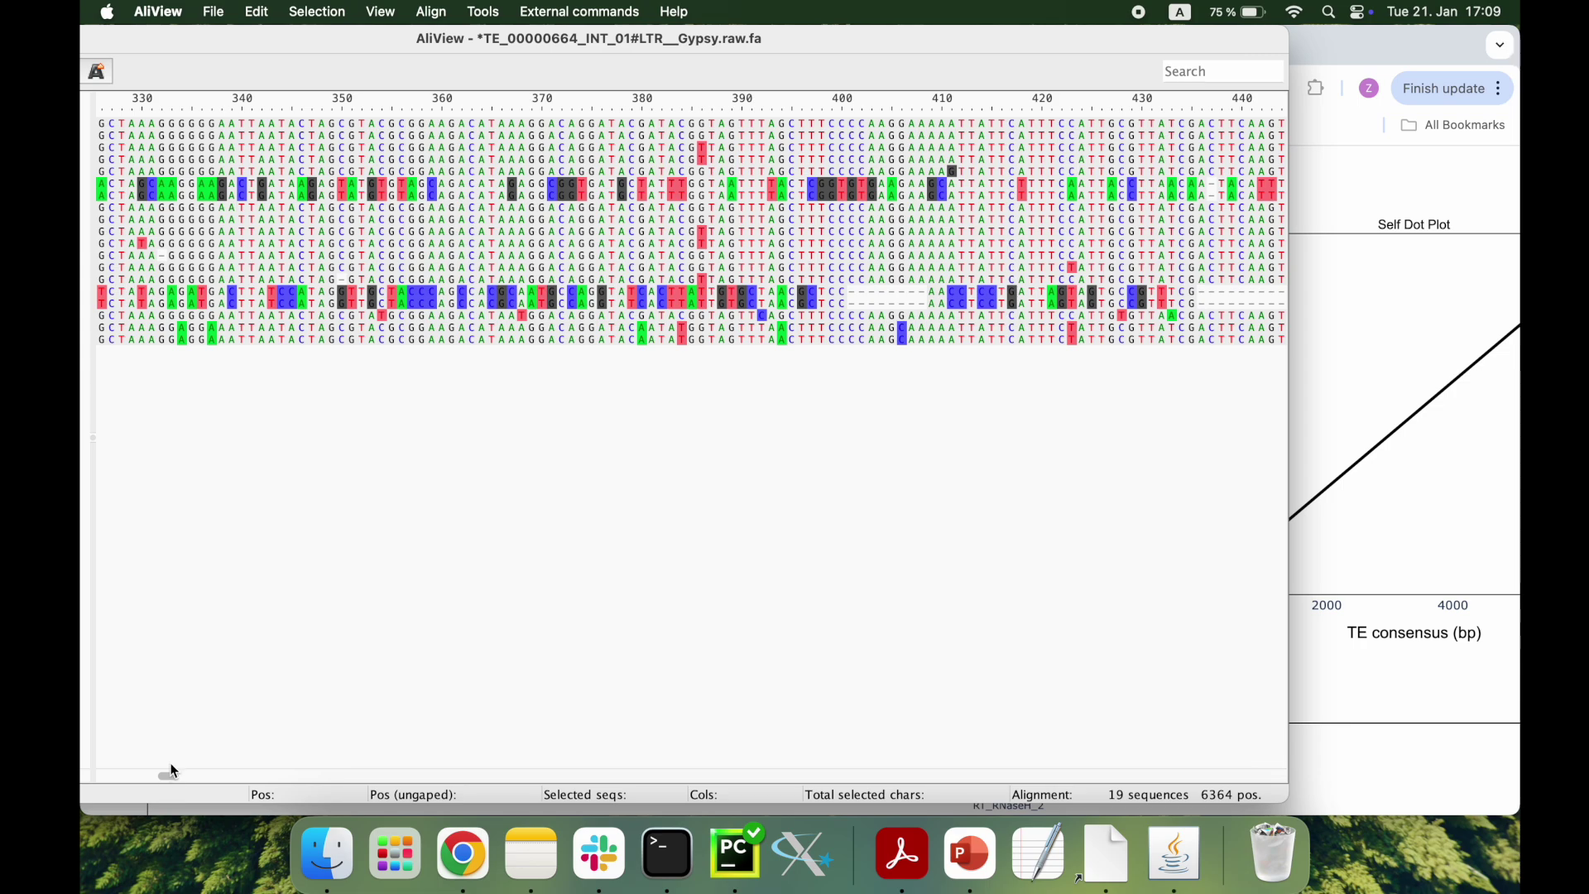
drag(171, 781, 1147, 717)
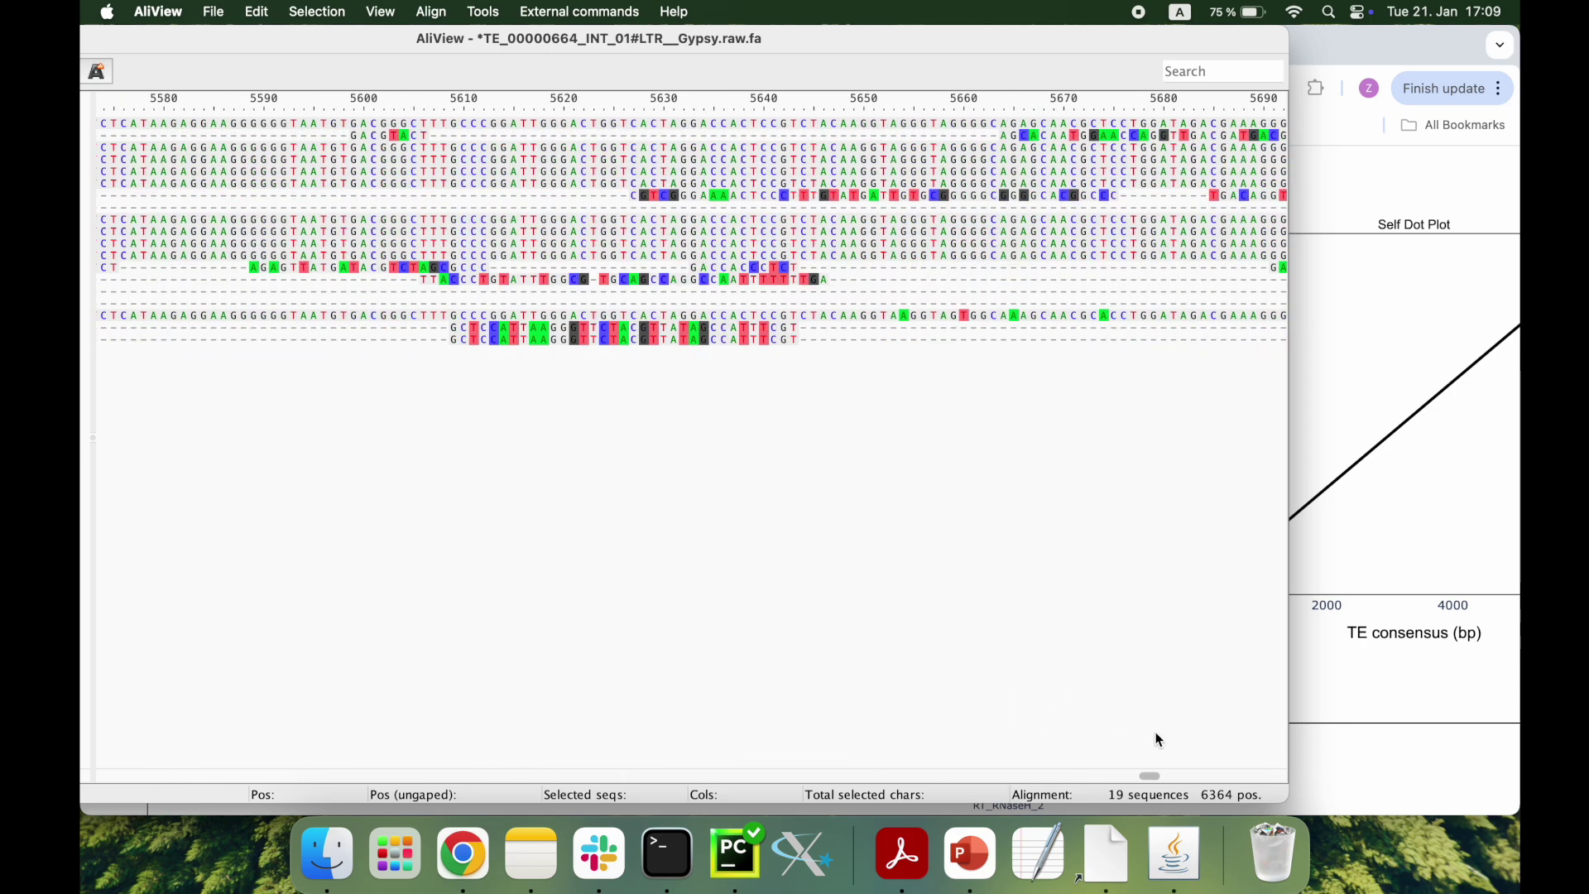
drag(1152, 785, 1220, 781)
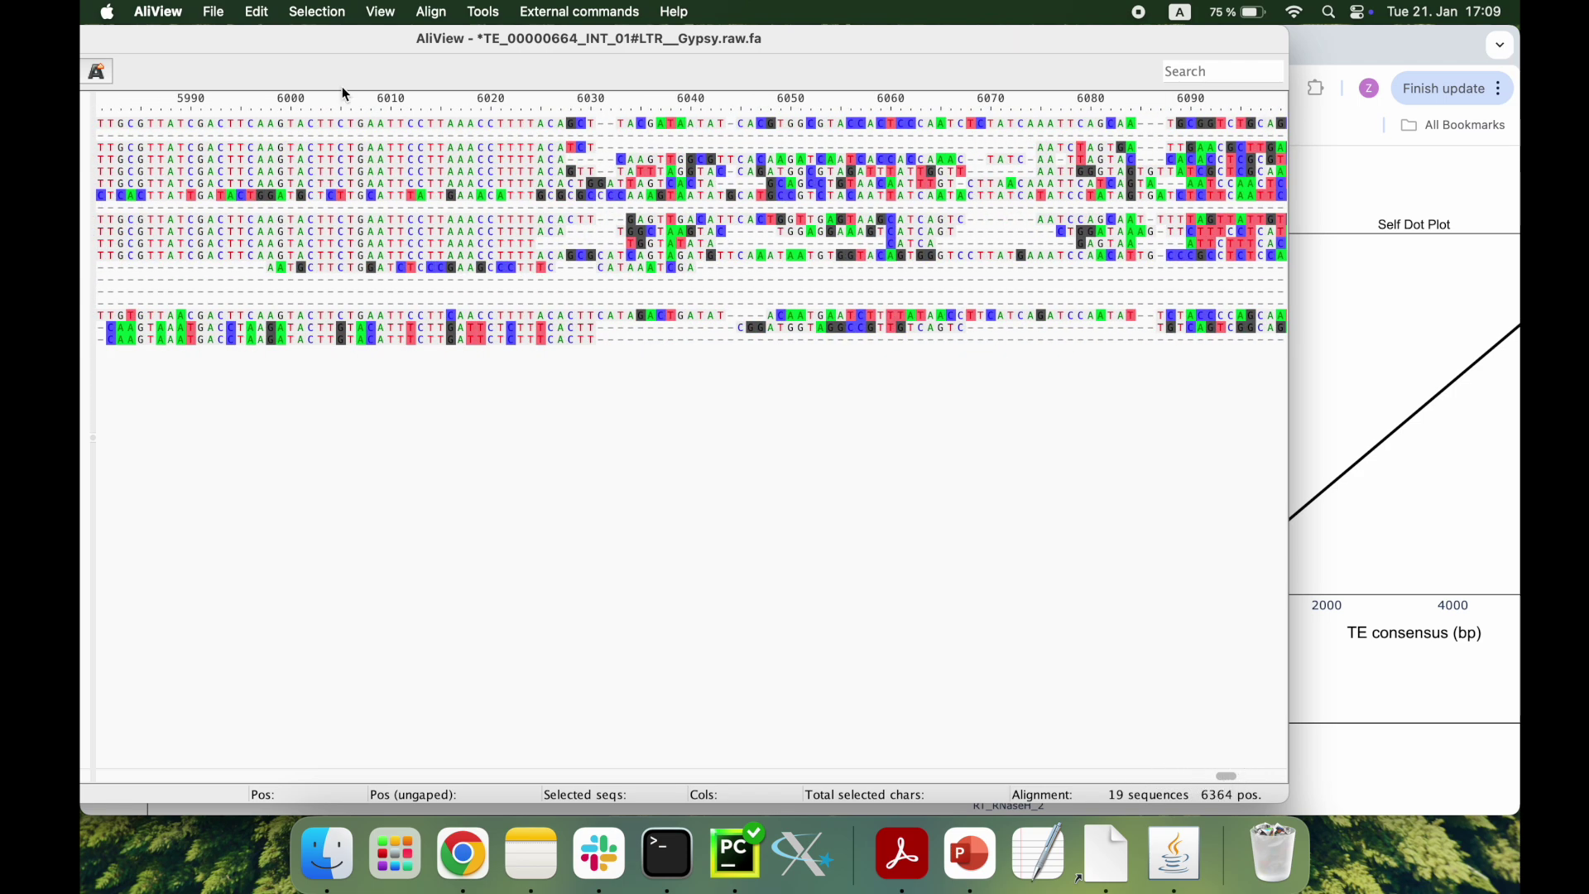
click(575, 114)
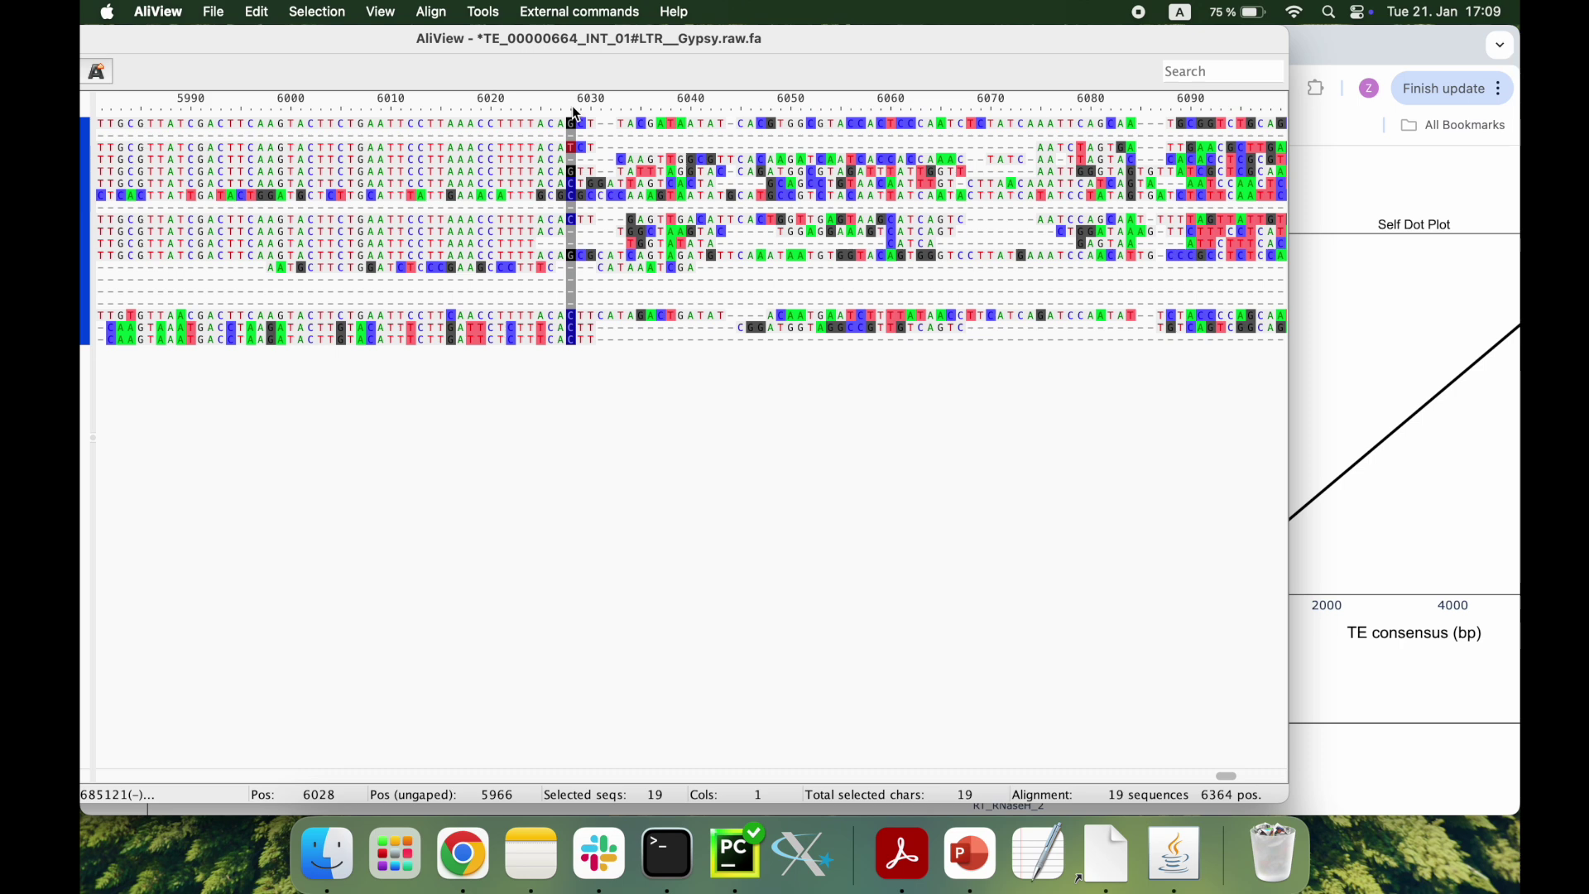
key(shift+End)
right_click(640, 190)
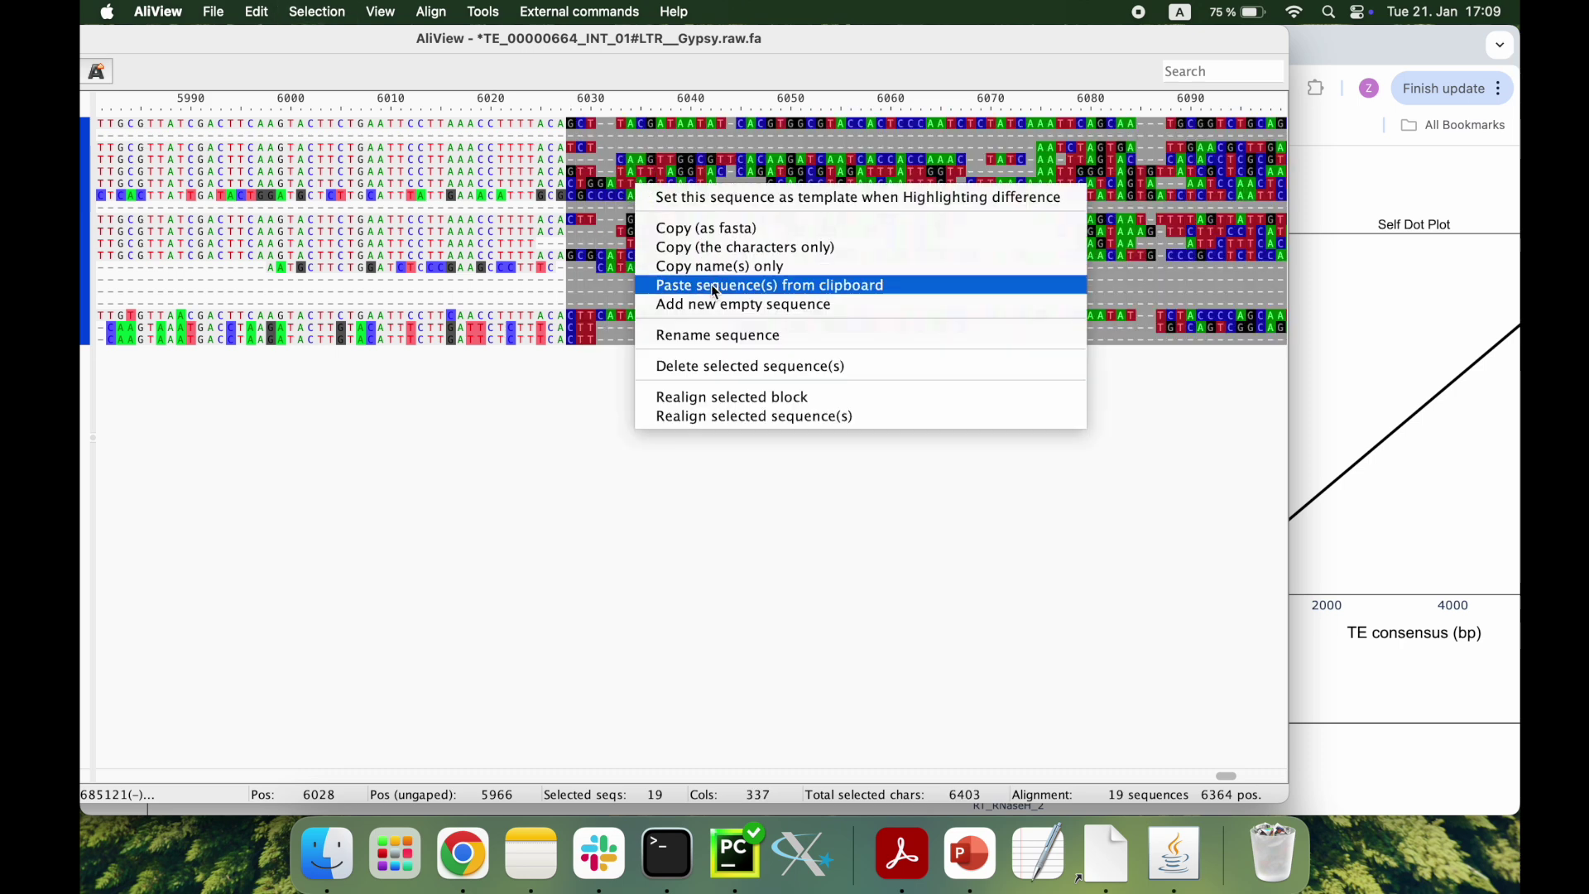
click(741, 366)
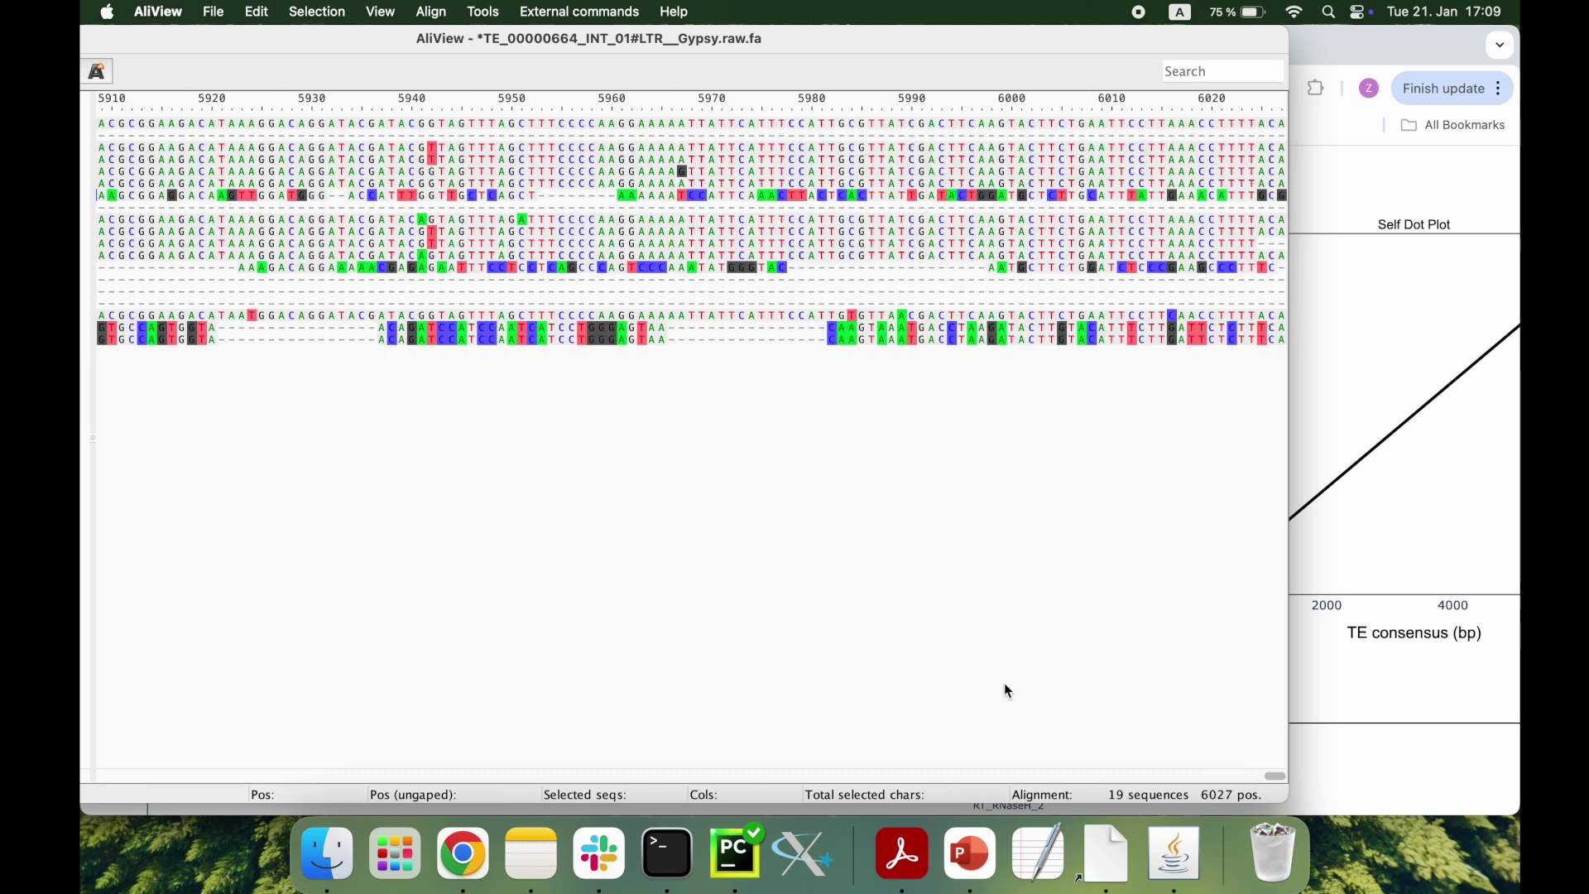
Step: Check the trimmed start of the Gypsy raw alignment, save the file under its existing name, and close it
drag(1274, 777, 77, 663)
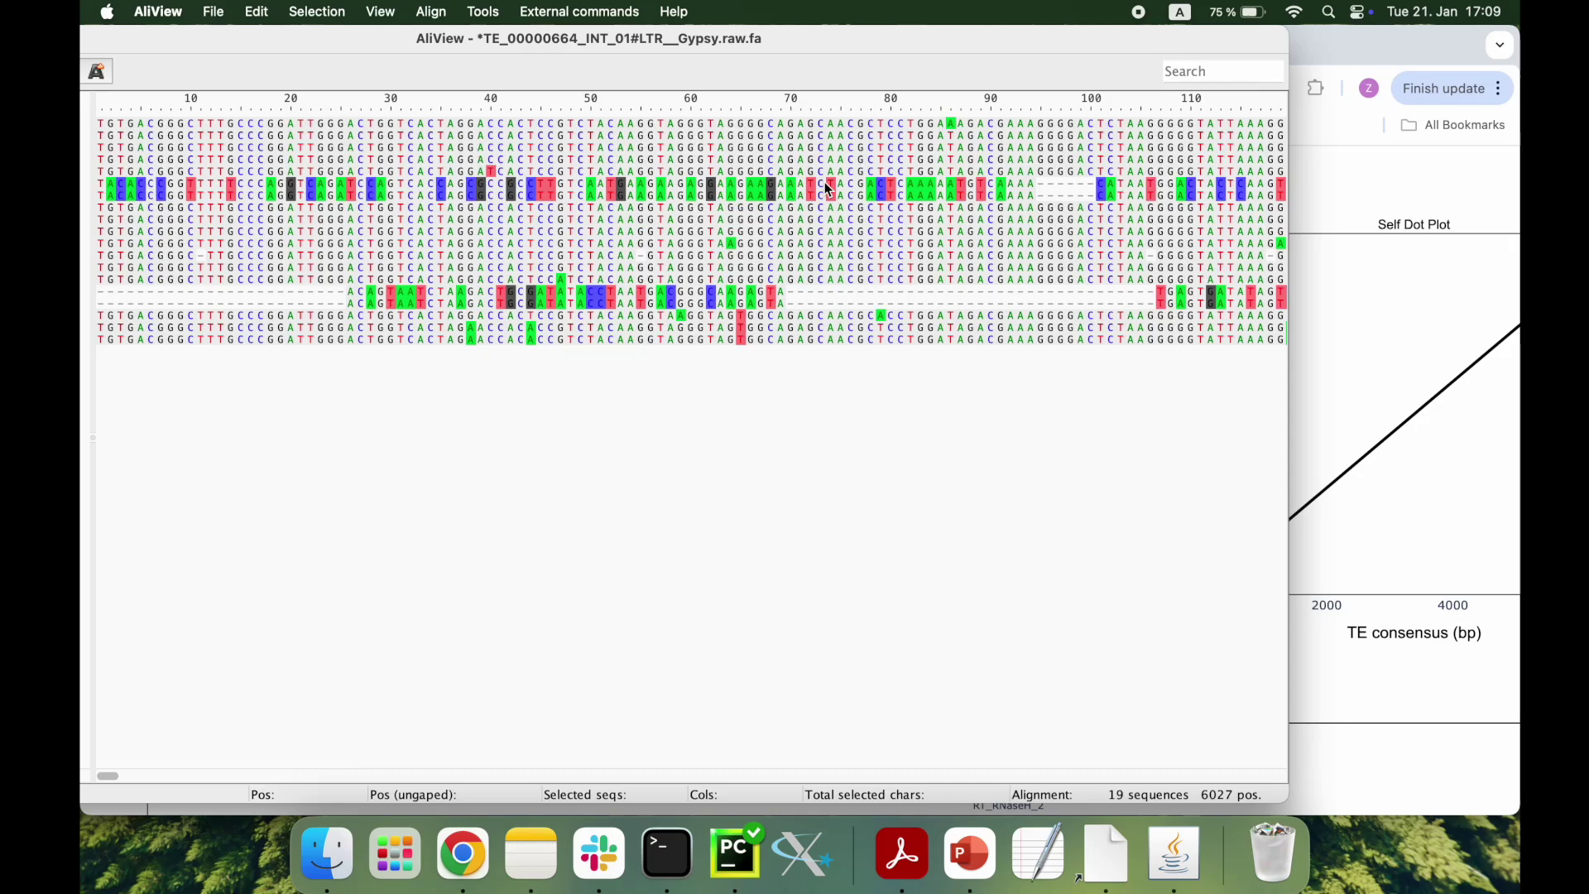
click(214, 13)
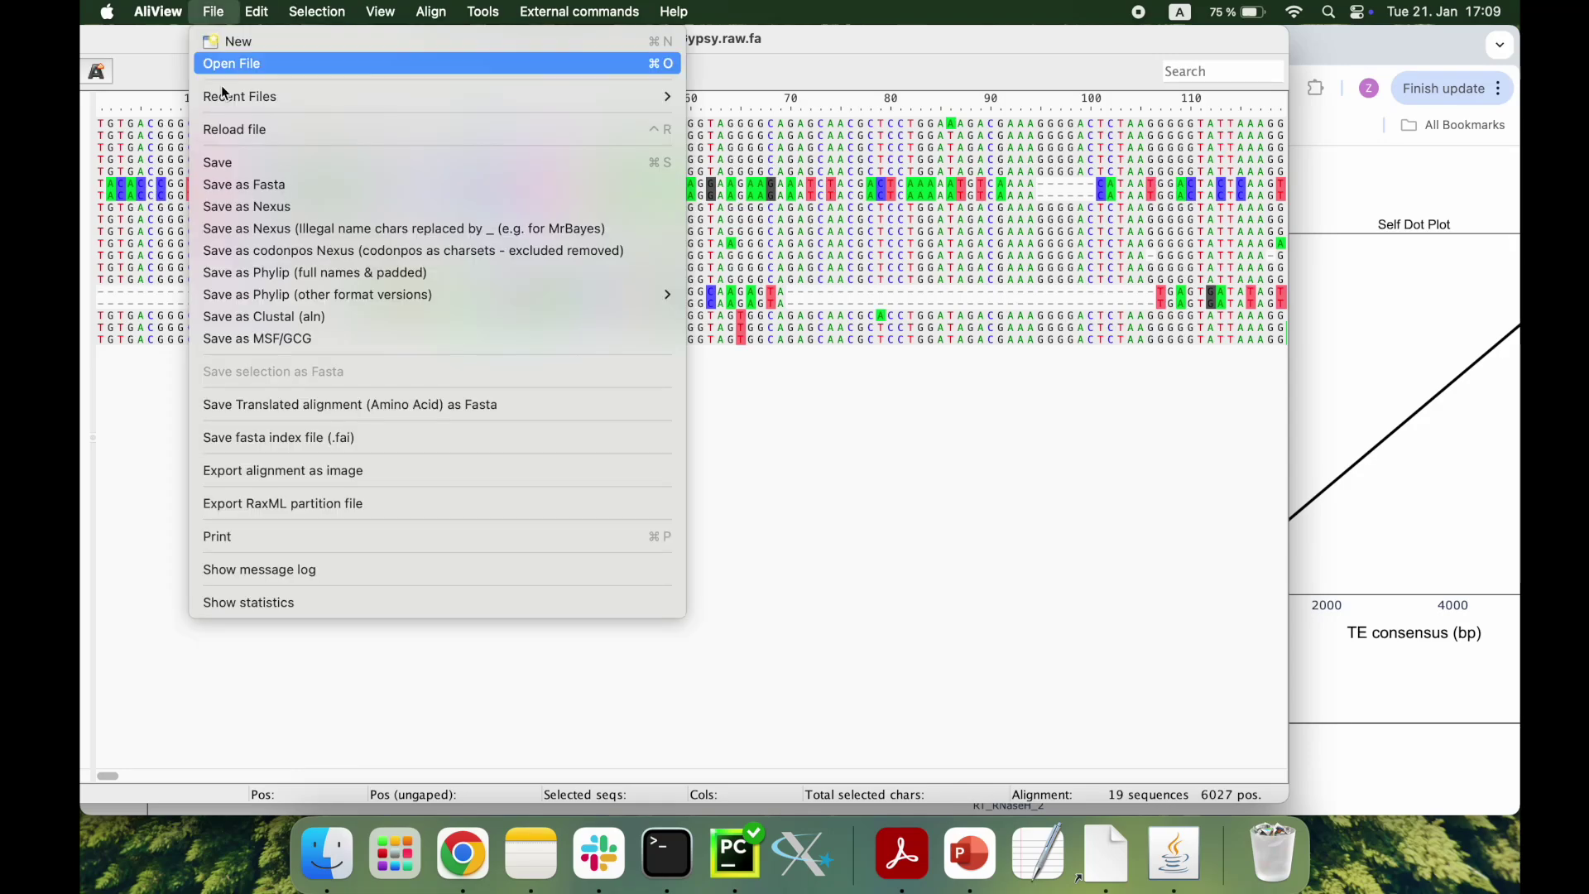
click(235, 163)
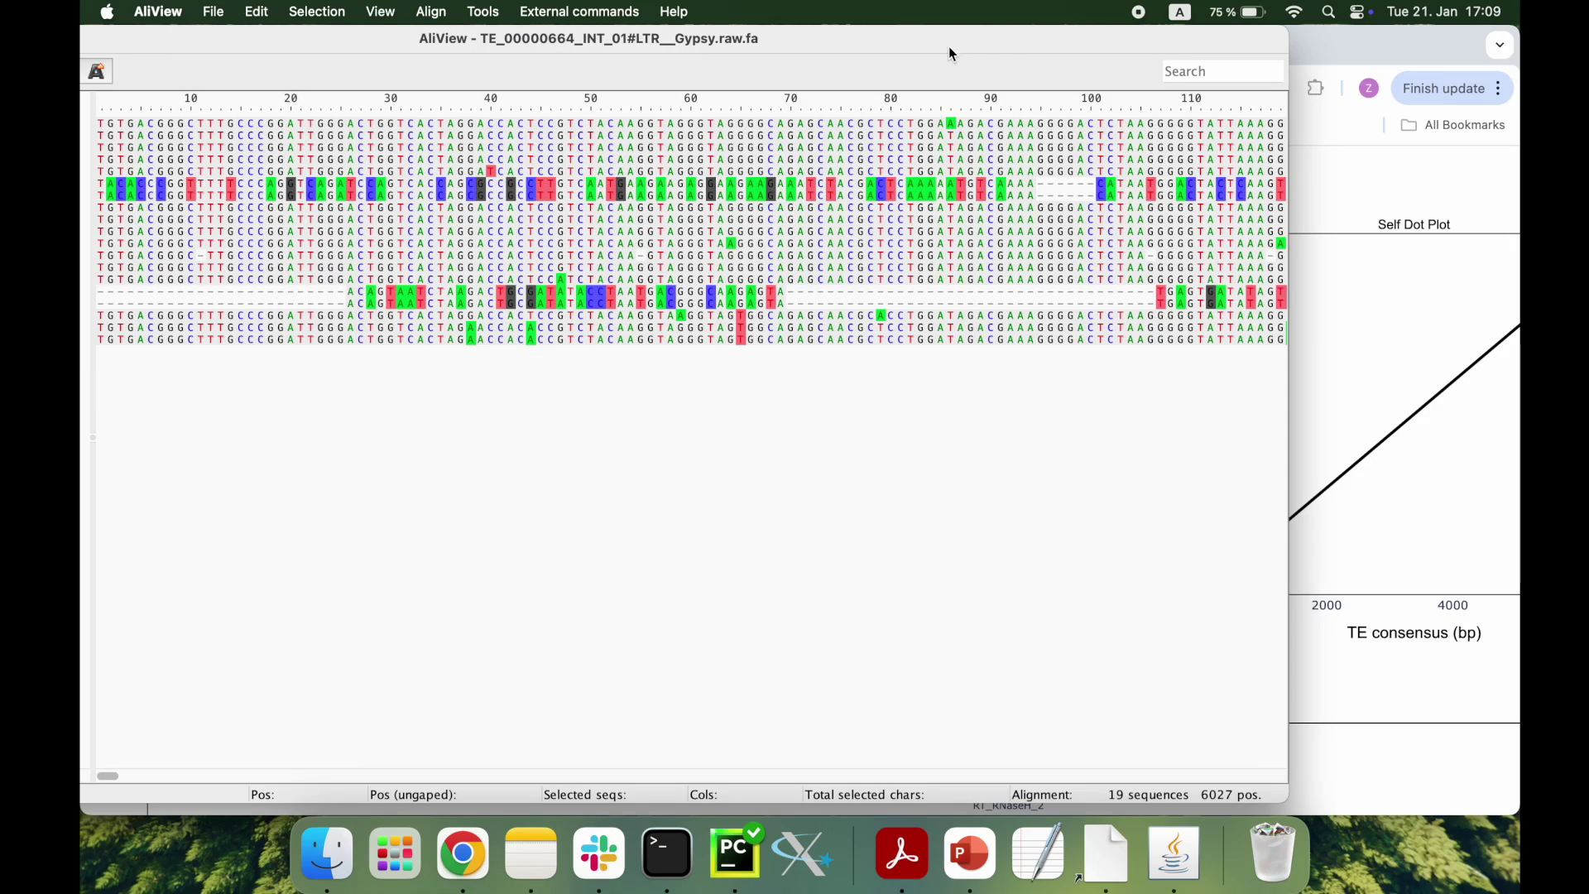
click(1089, 57)
double_click(254, 52)
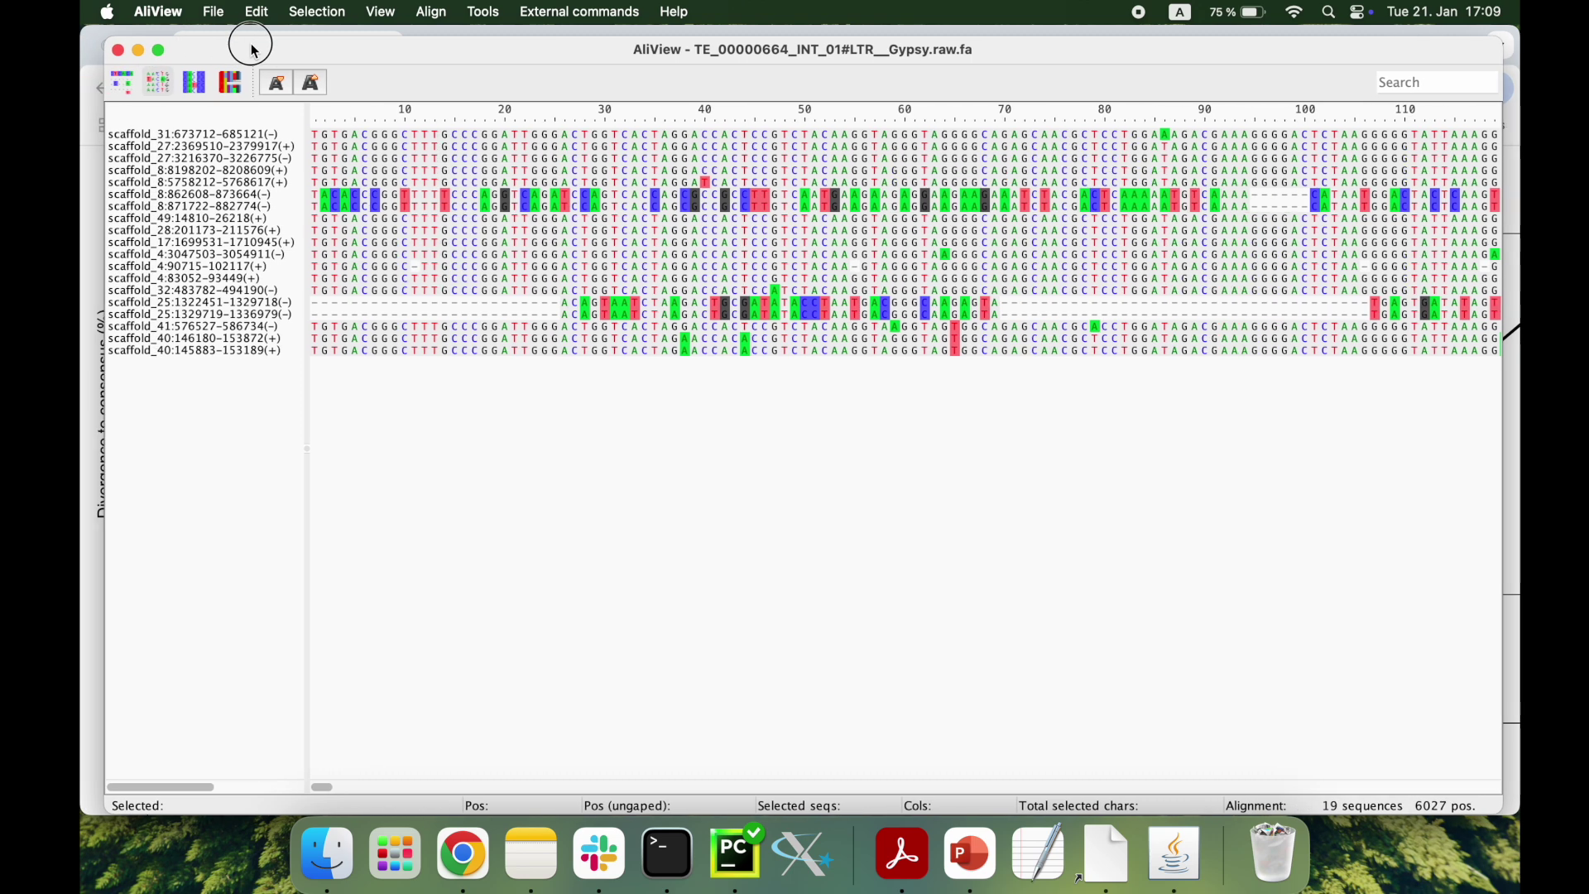
click(118, 50)
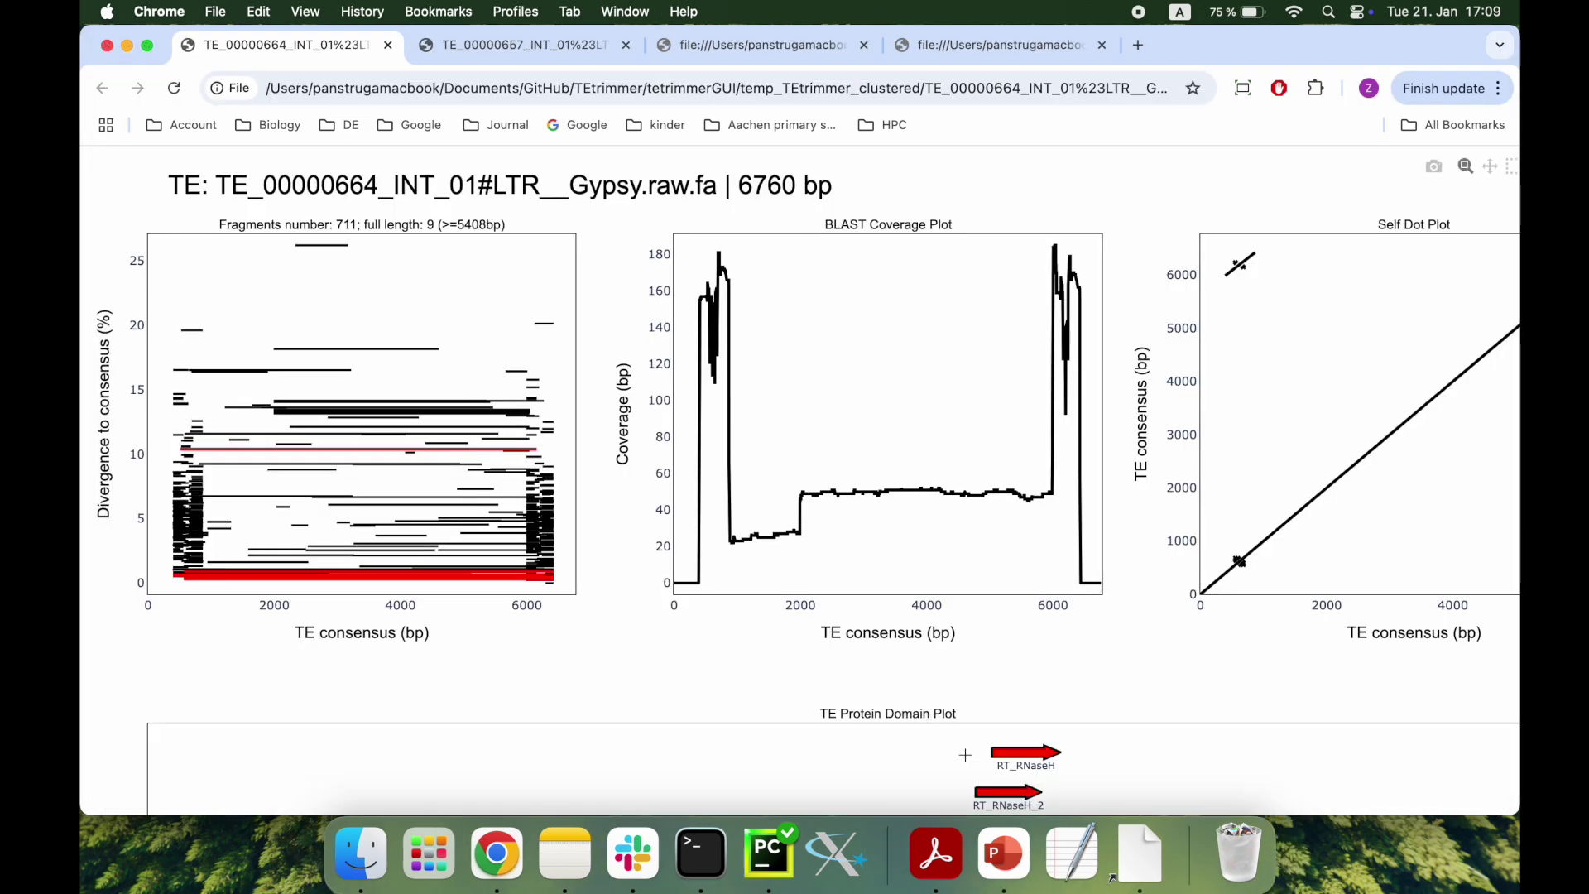
Step: Run CropDiv on TE_00000664_INT_01#LTR__Gypsy.raw.fa in TEtrimmerGUI, then inspect the cropped alignment with non-consensus bases highlighted and close it
click(1140, 853)
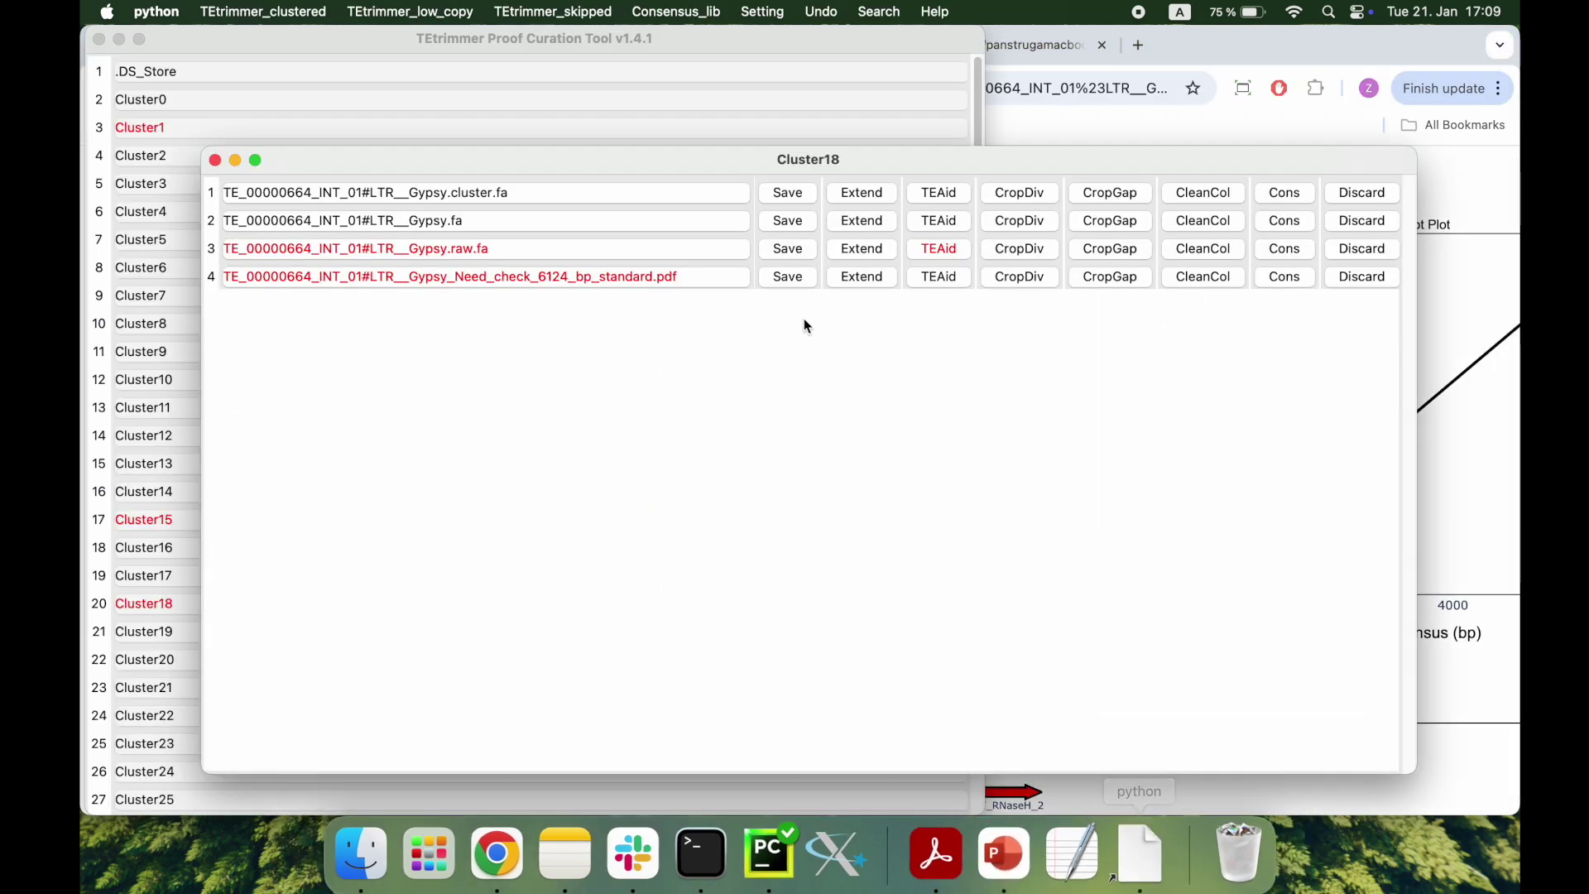
click(1033, 250)
click(580, 286)
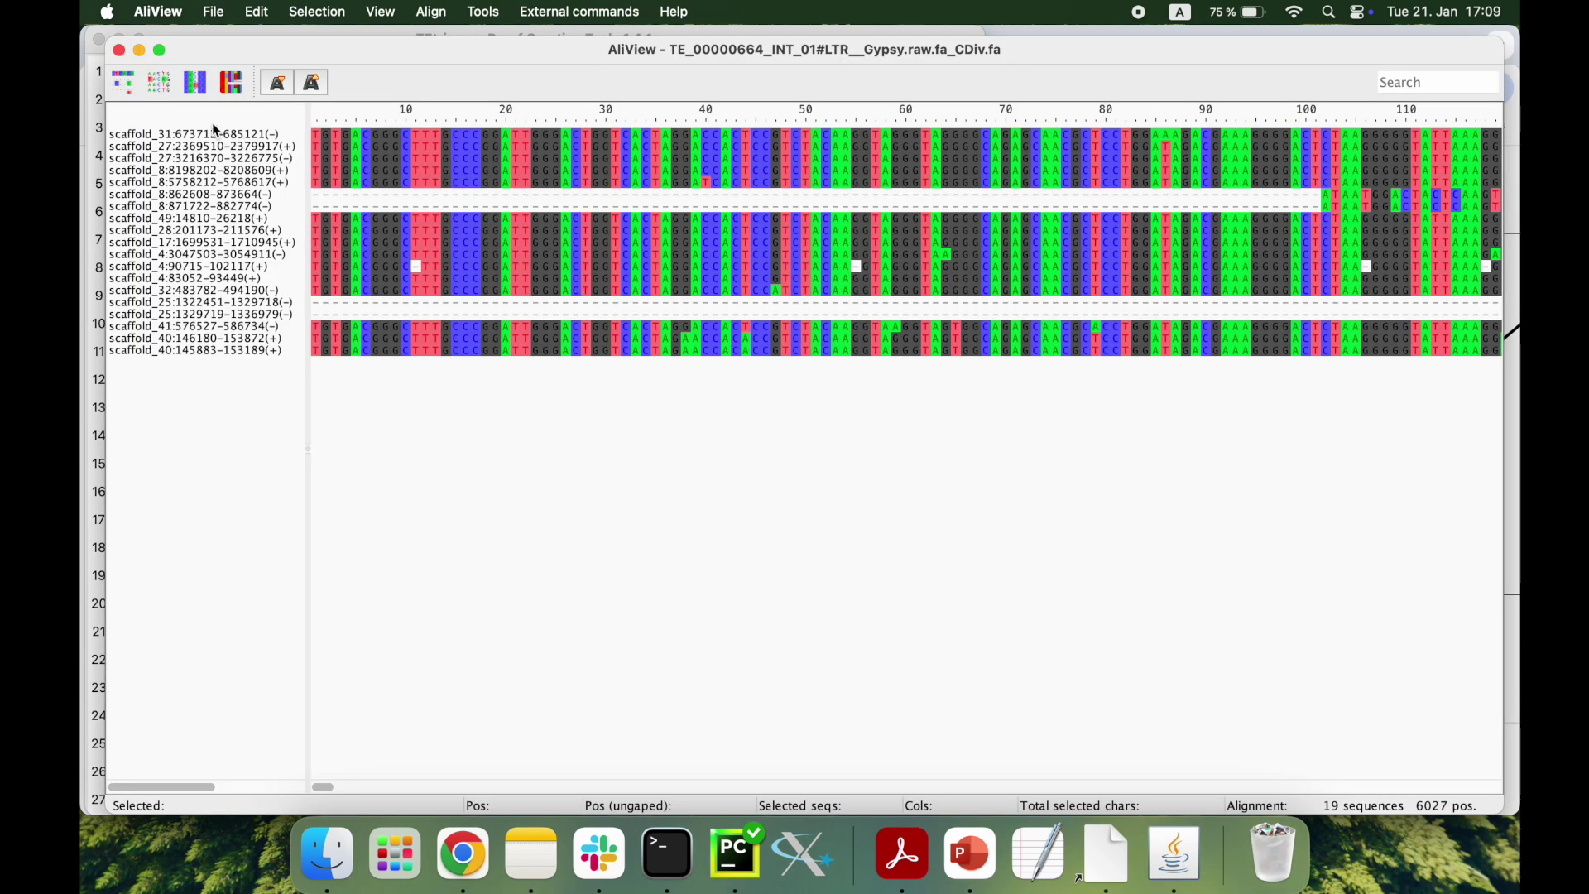
click(160, 83)
drag(331, 792, 691, 724)
scroll(453, 755, left, 2)
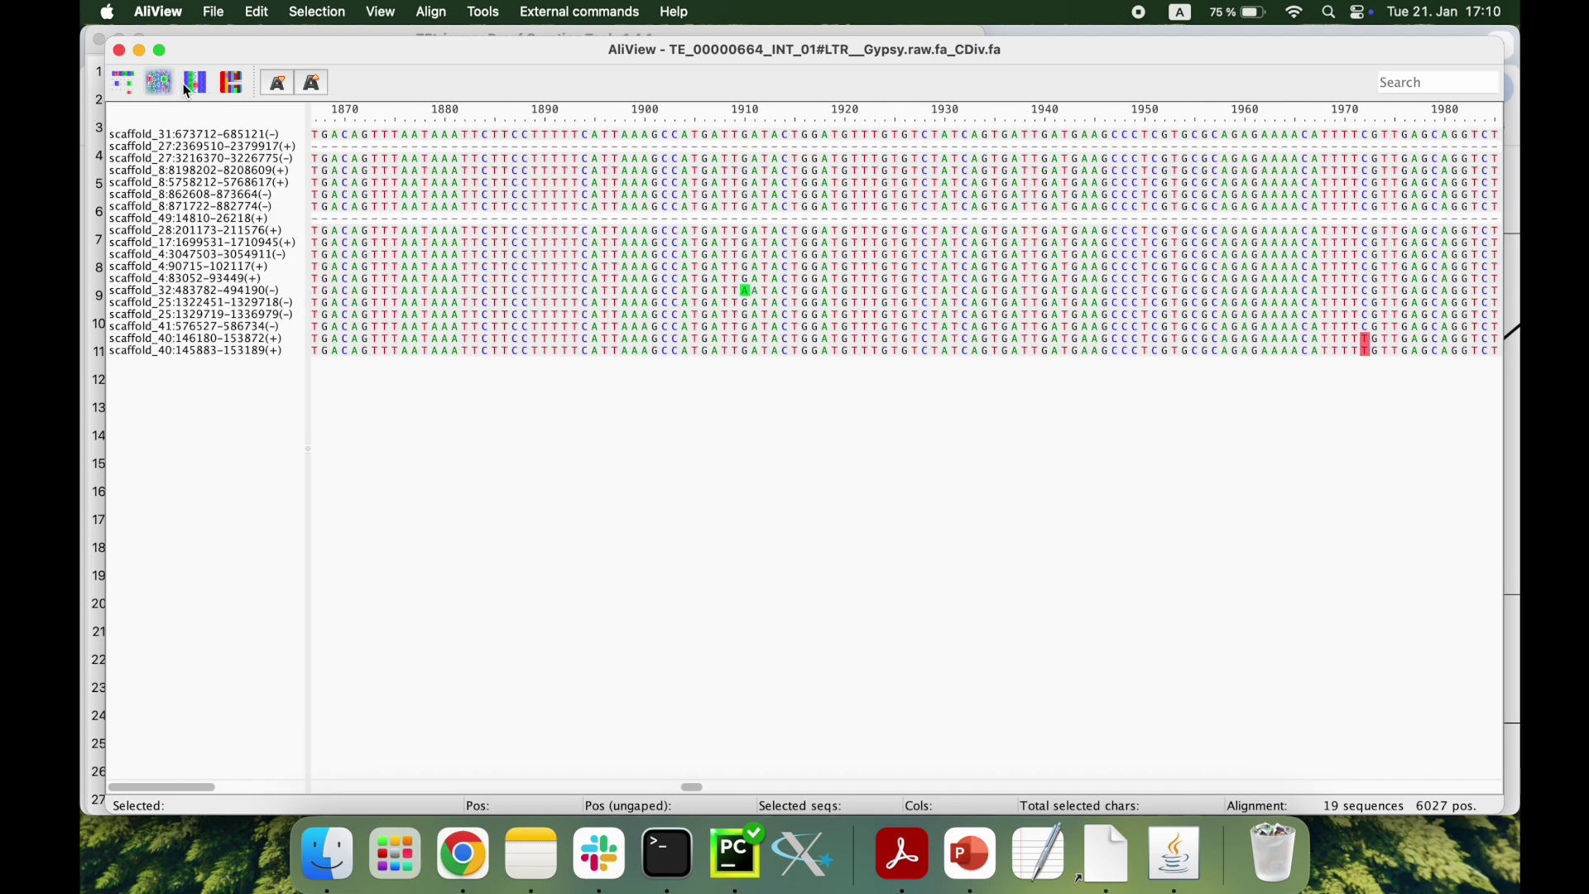
click(121, 52)
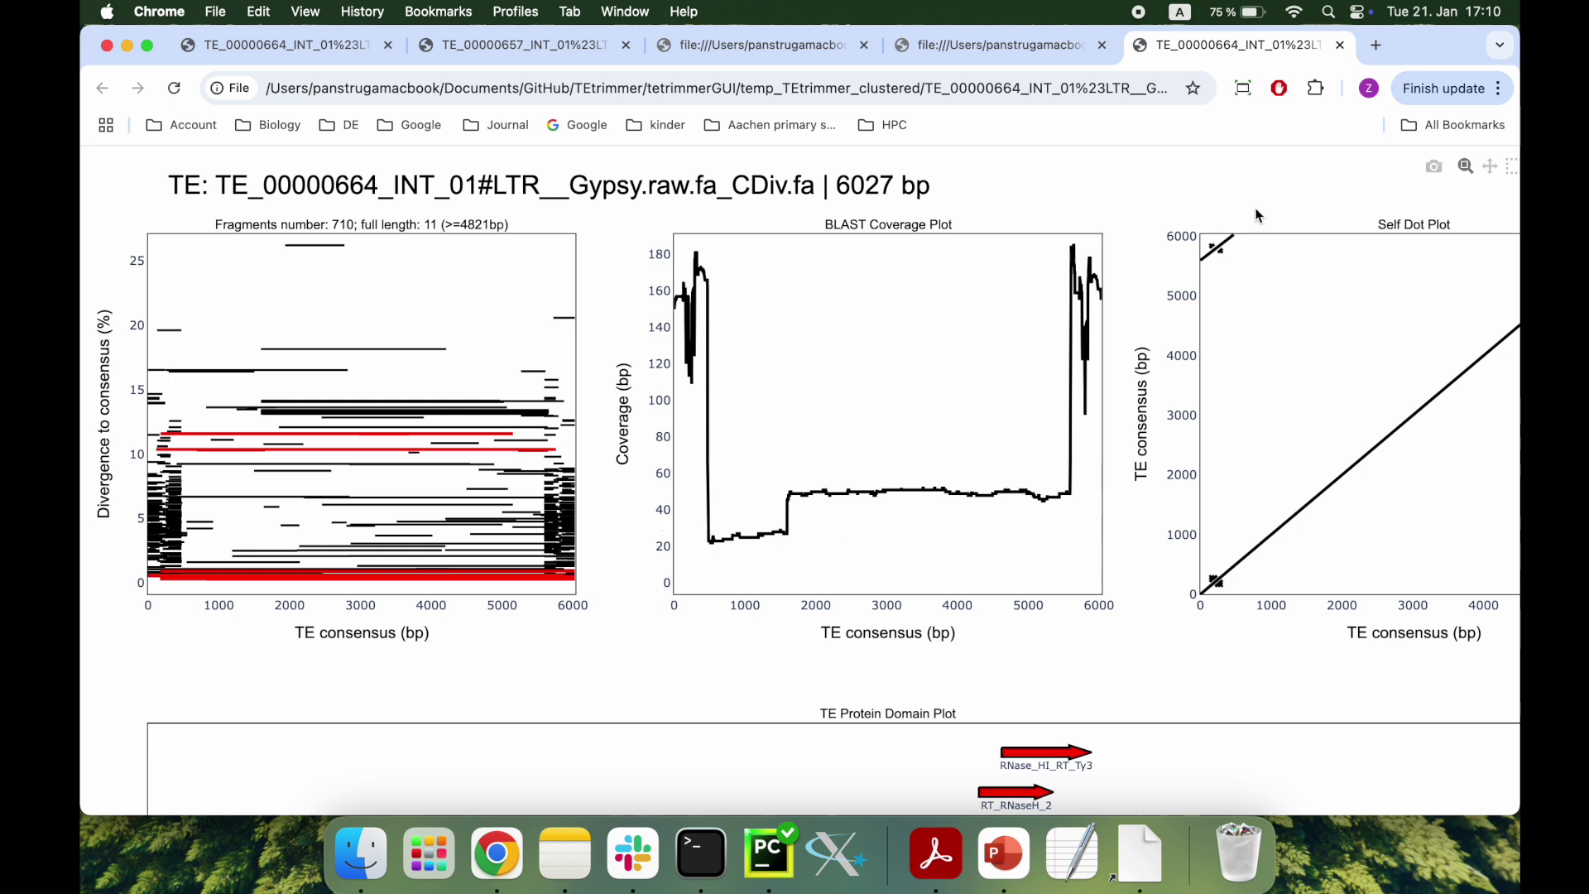
Step: Run TEAid on TE_00000664_INT_01#LTR__Gypsy.raw.fa_CDiv.fa and examine the fragment, coverage, self dot and protein domain plots
mouse_move(1203, 267)
mouse_move(427, 574)
scroll(571, 576, down, 5)
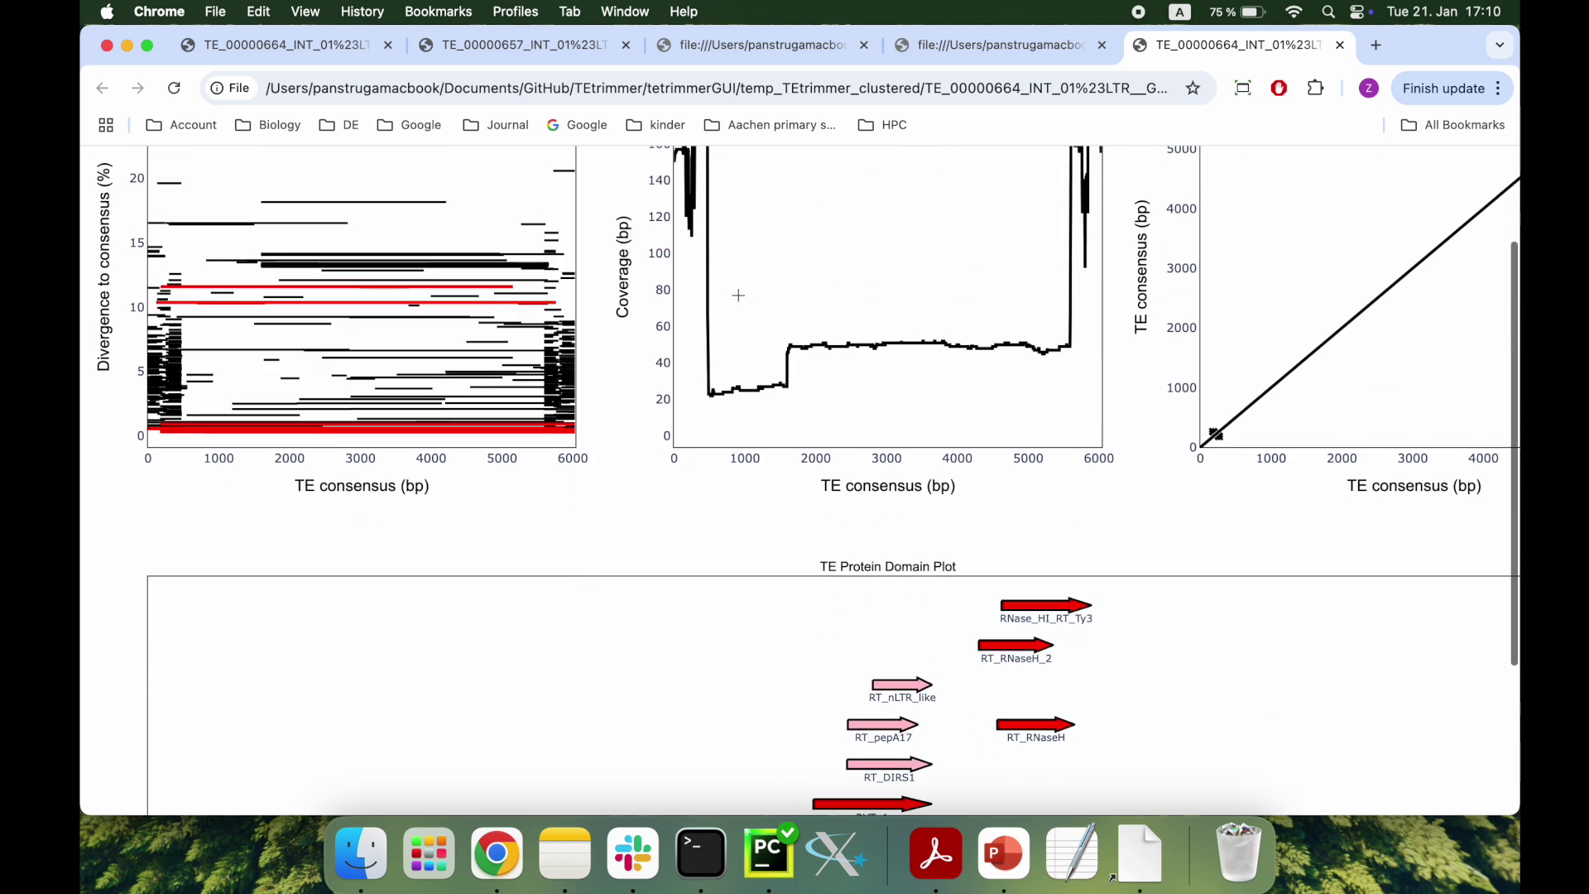
scroll(869, 373, down, 5)
mouse_move(932, 513)
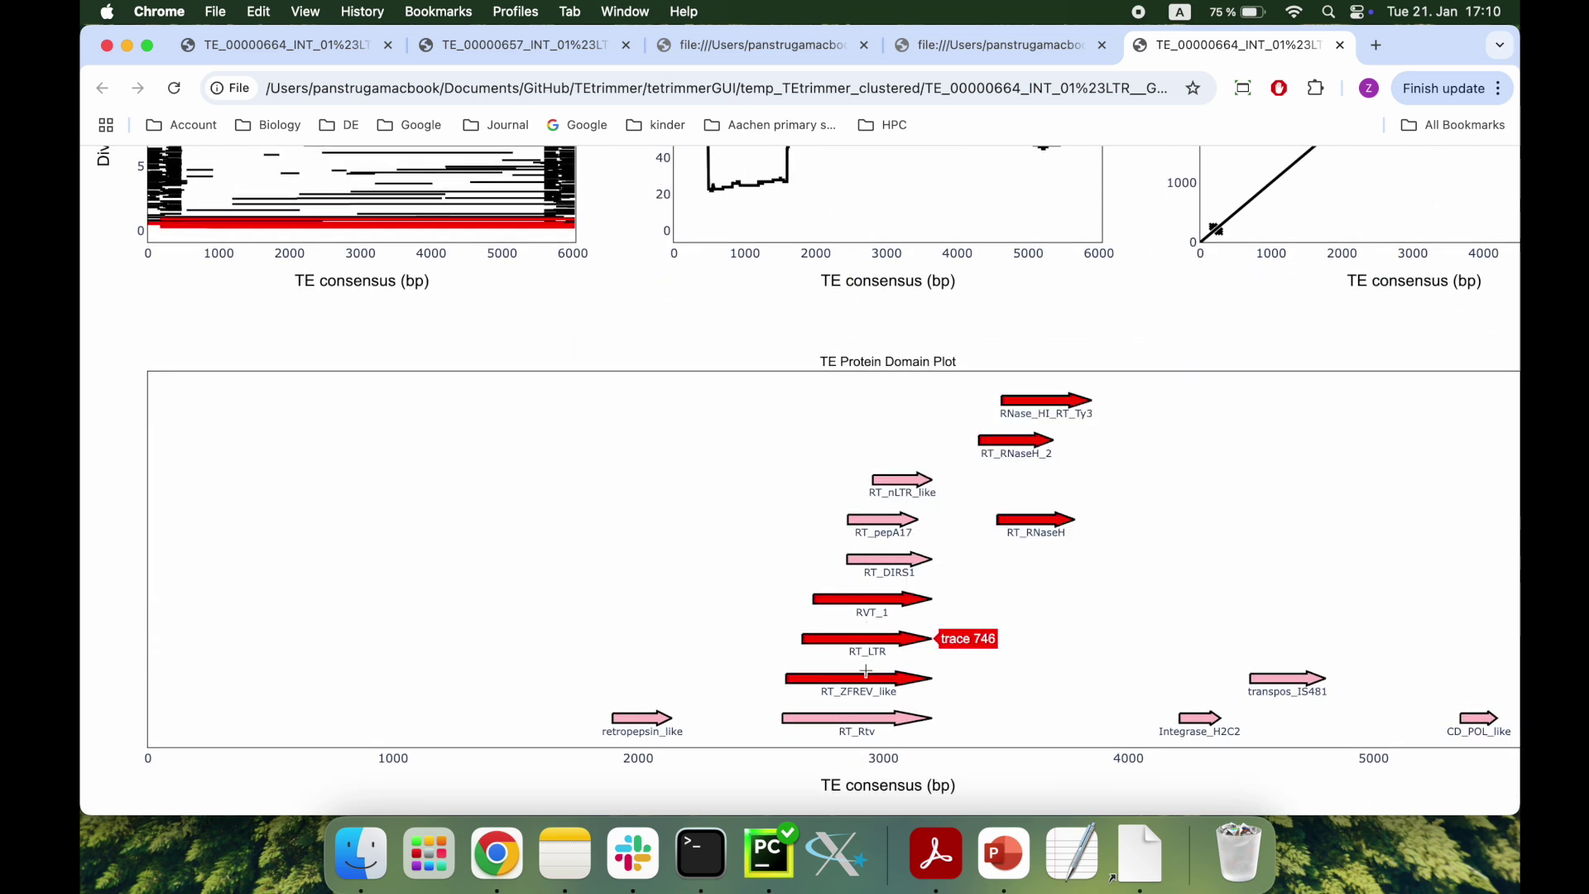
mouse_move(918, 590)
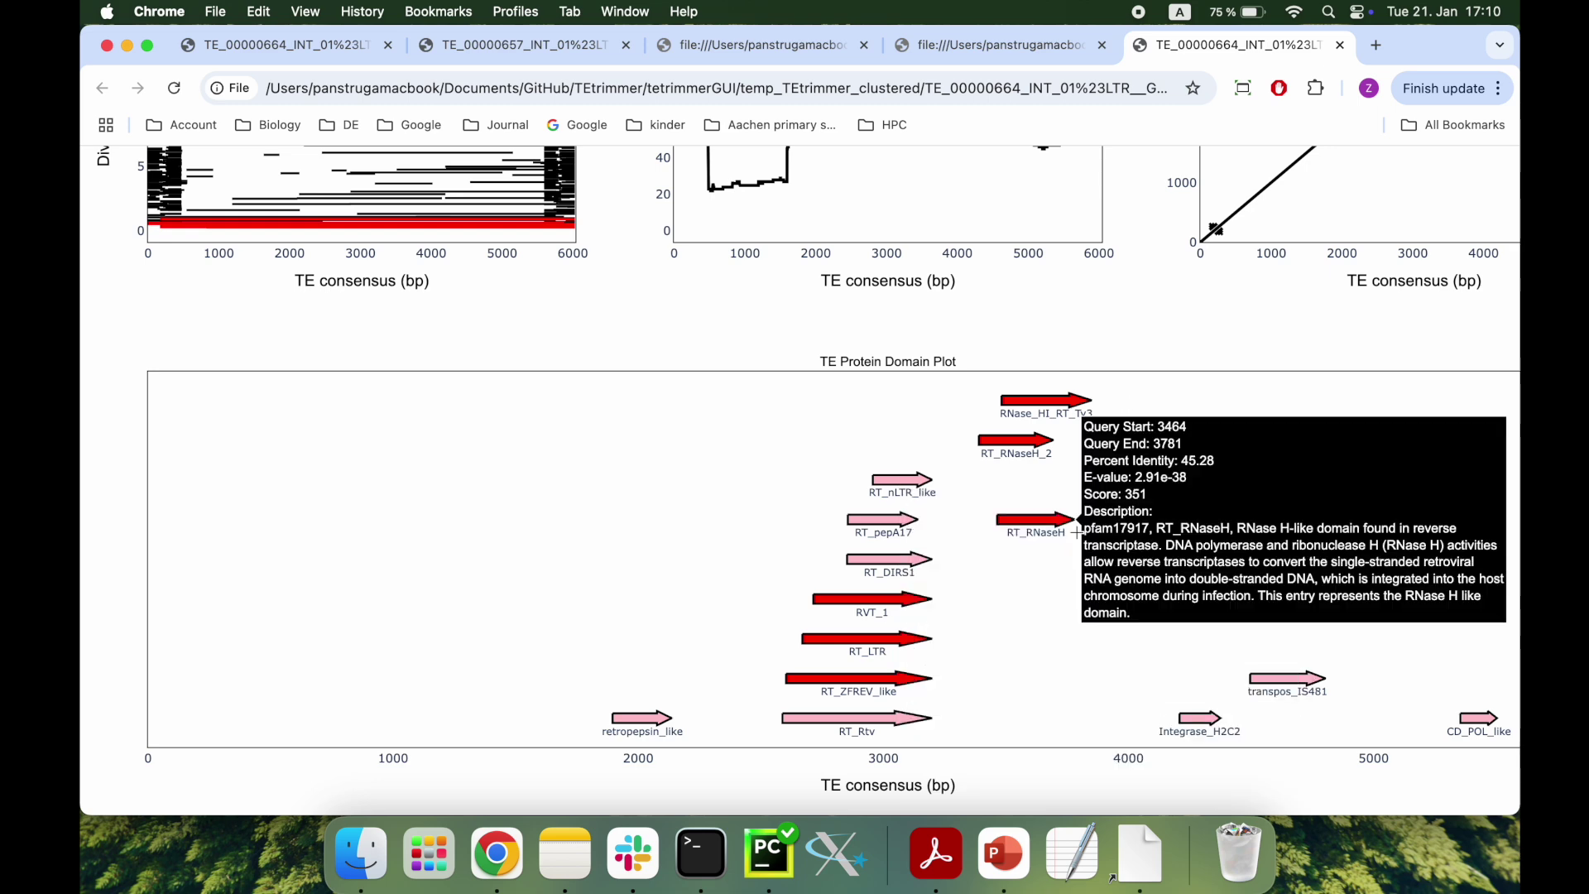
Step: Generate the consensus of the CropDiv alignment in TEtrimmerGUI, and view its CIAlign overview image
click(1141, 853)
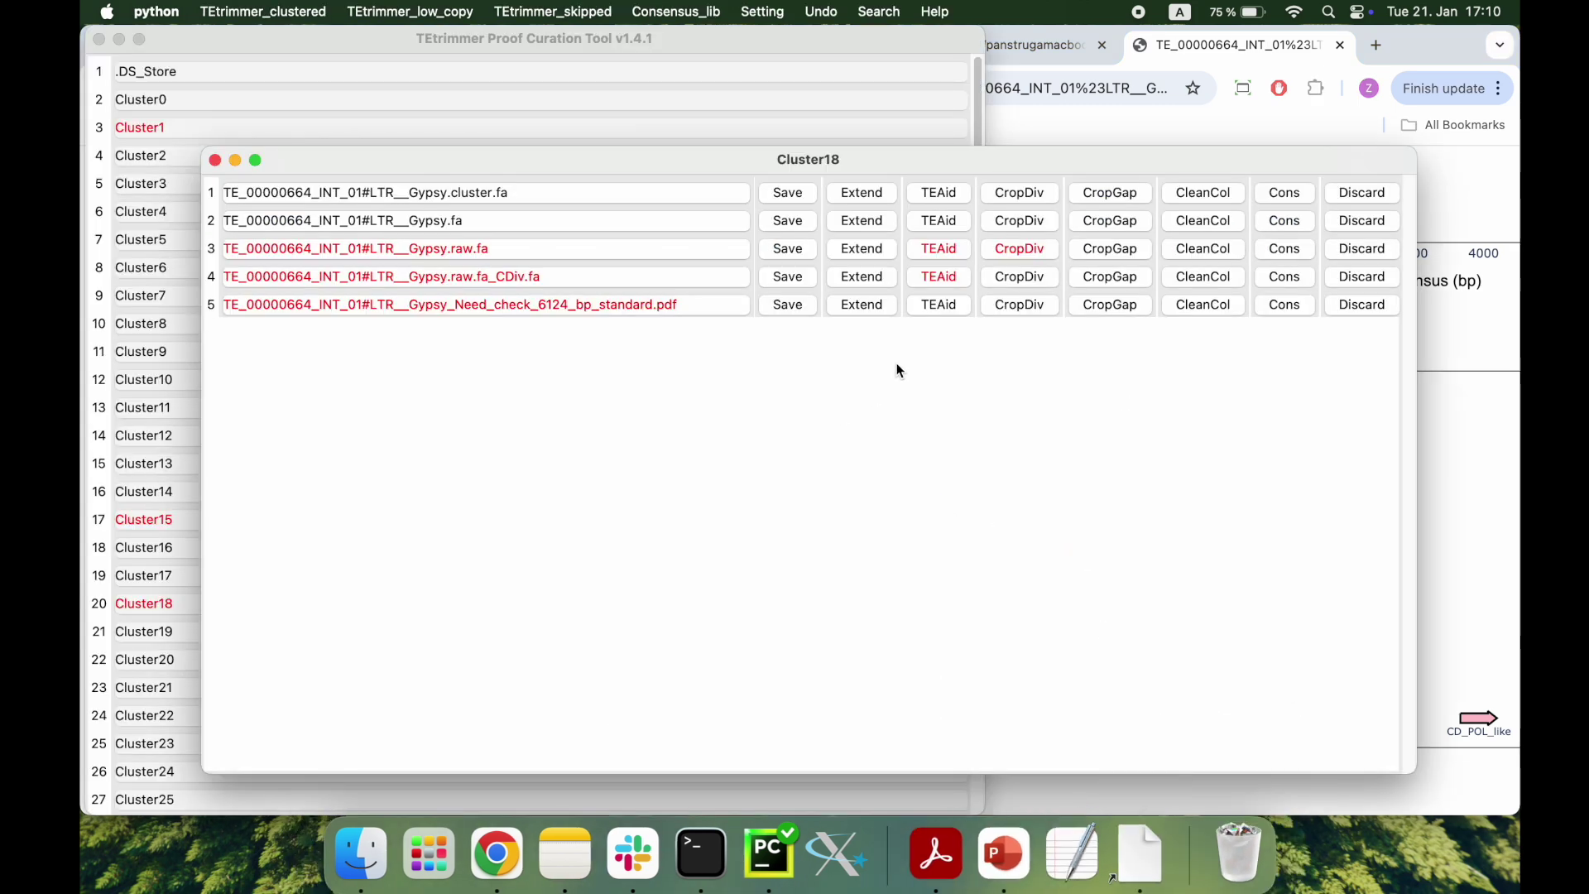
click(1302, 284)
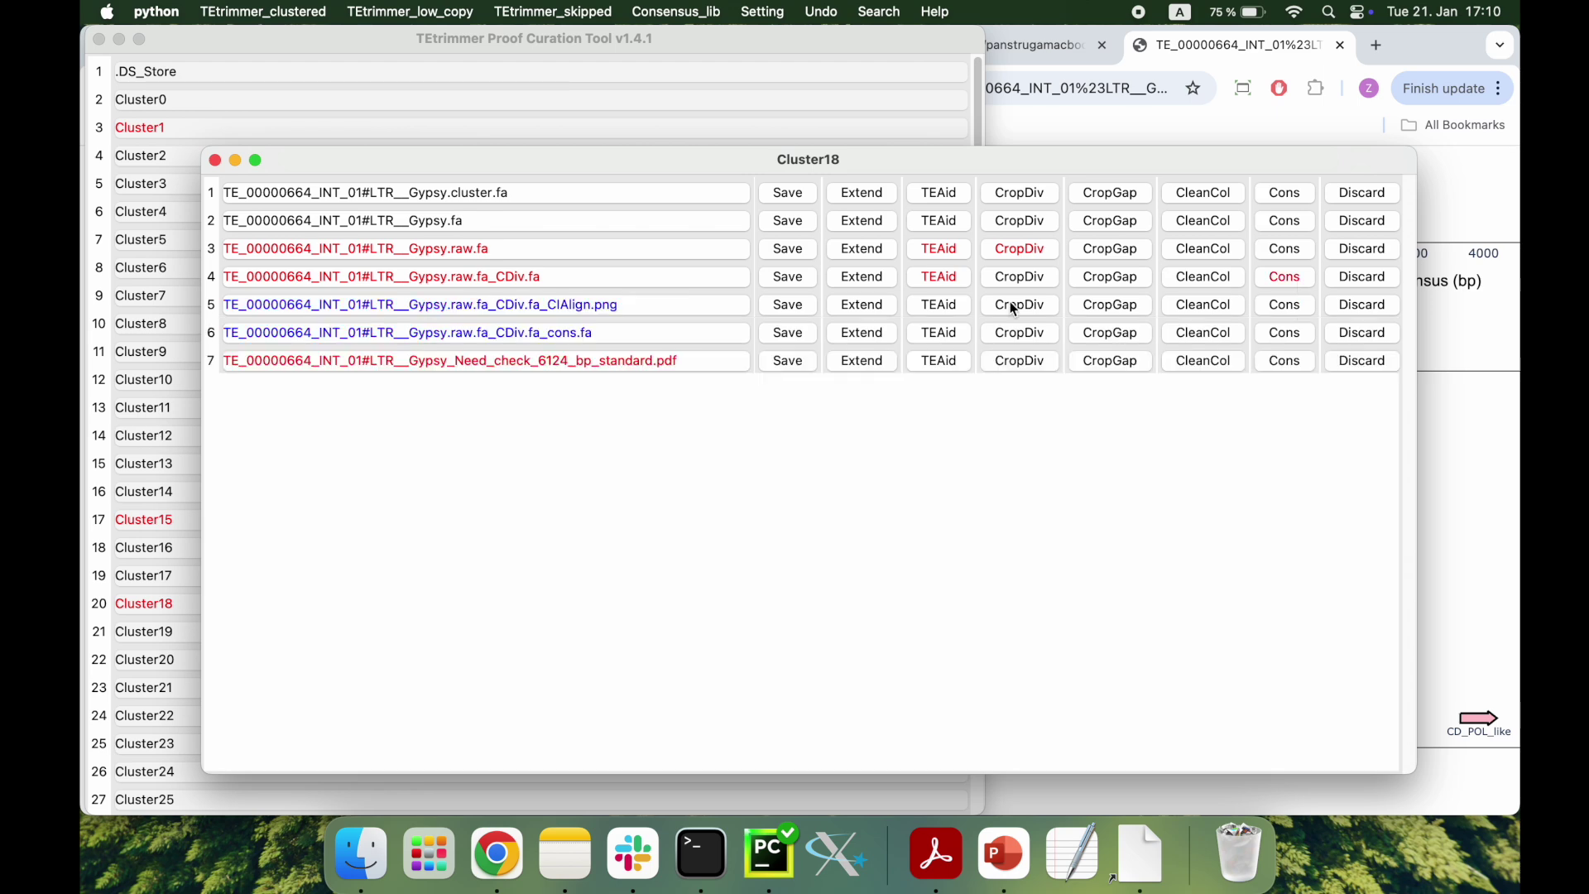
click(654, 312)
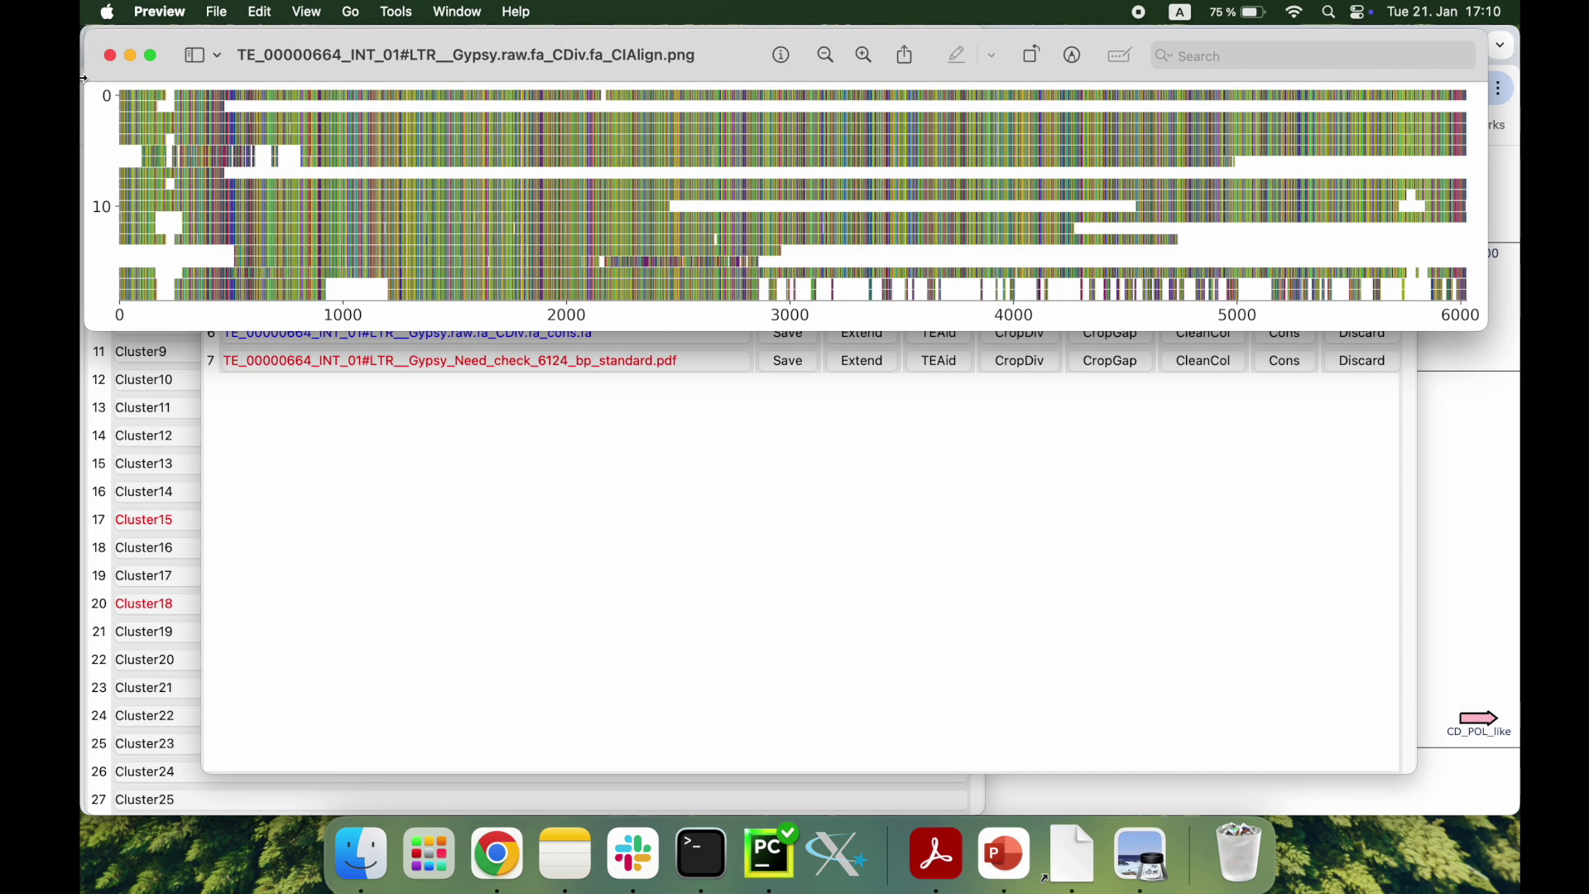
click(108, 55)
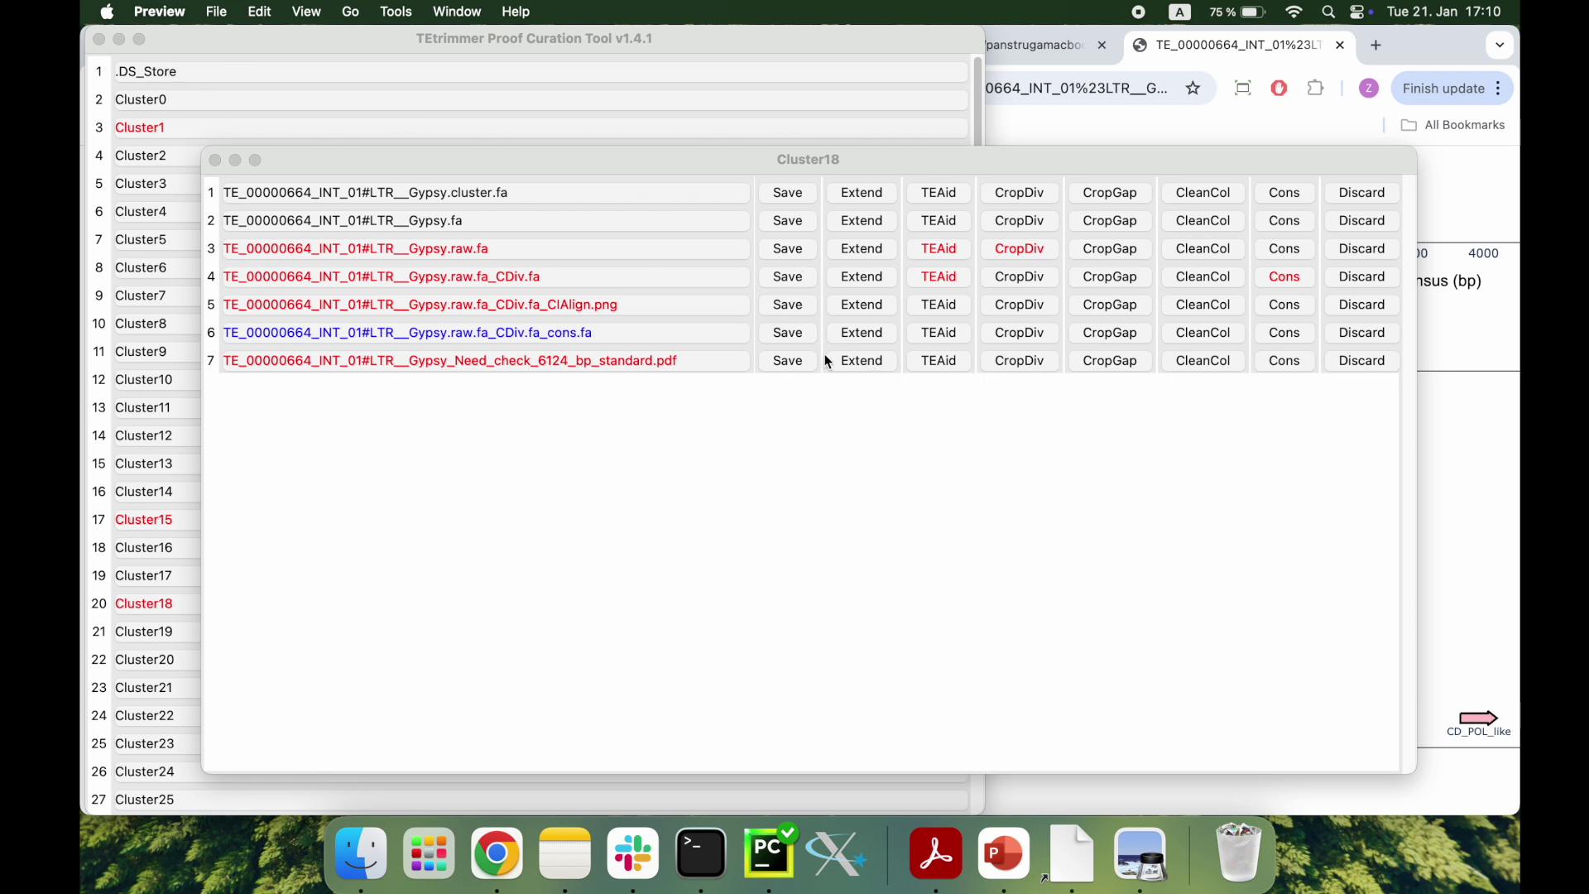
Step: Save the consensus TE_00000664_INT_01#LTR__Gypsy.raw.fa_CDiv.fa_cons.fa and its CDiv.fa alignment to the TEtrimmer_saved folder
click(797, 336)
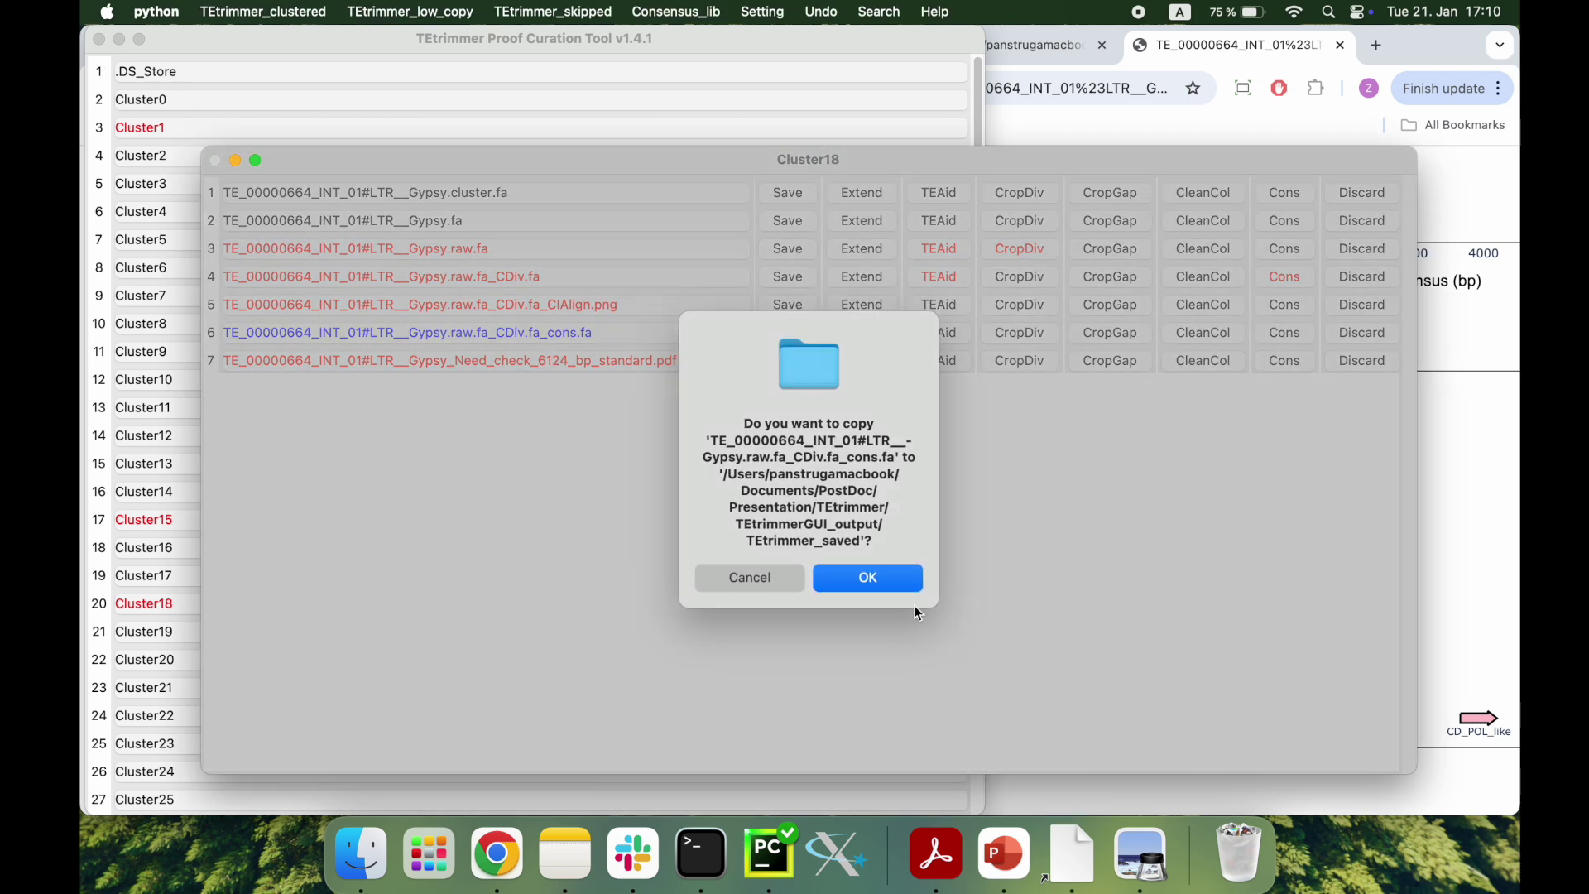
click(902, 582)
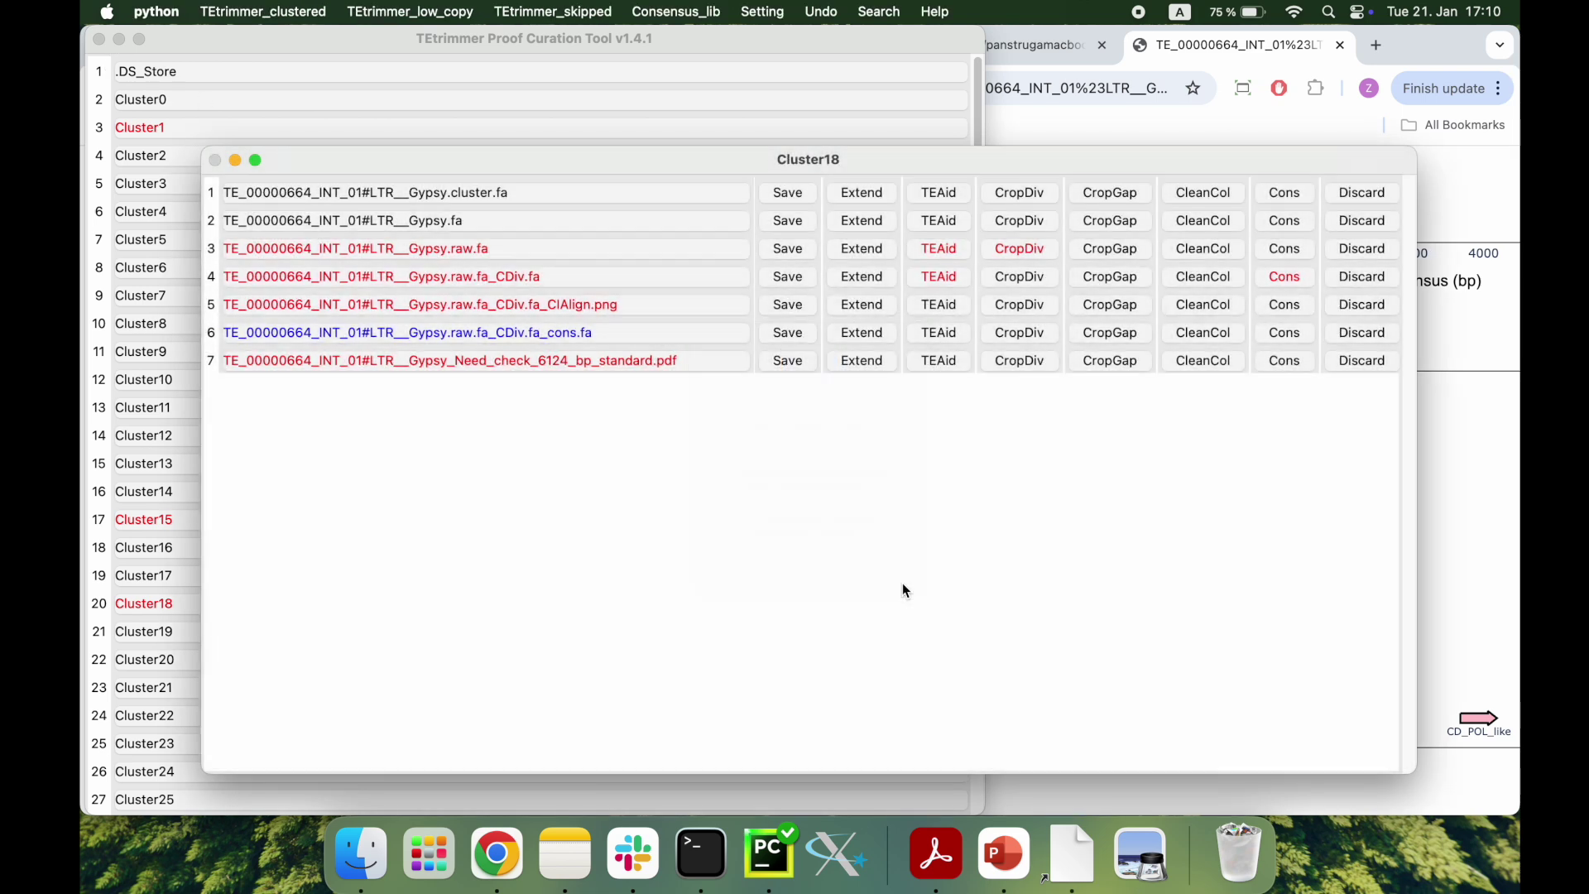
click(797, 282)
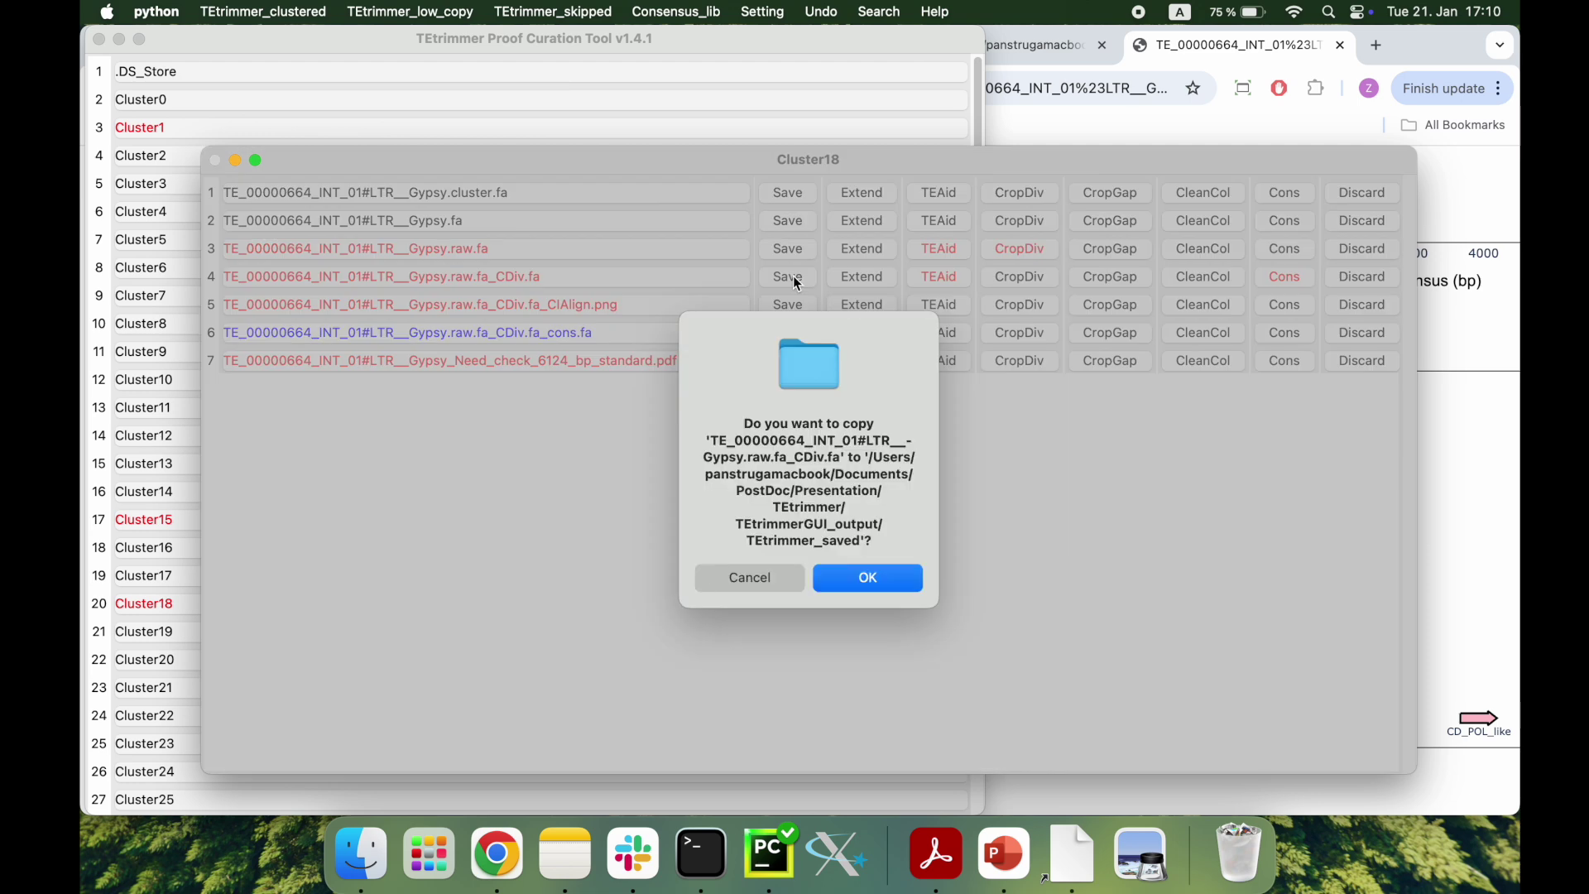
click(895, 579)
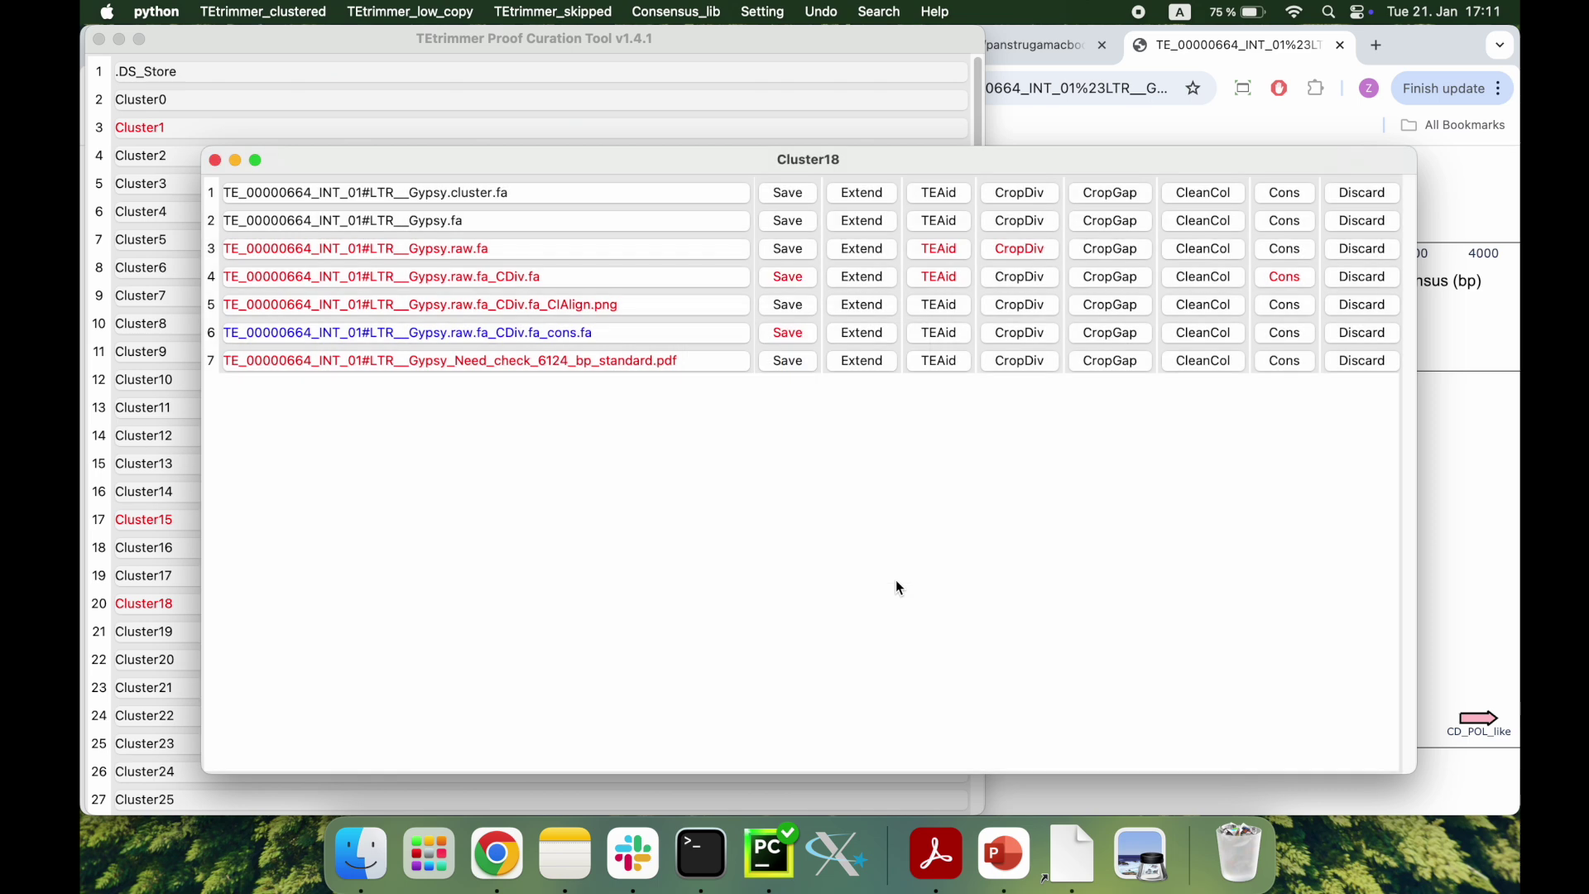
Step: Close Cluster18, quit TEtrimmerGUI, and switch to Terminal to check the run log
click(214, 162)
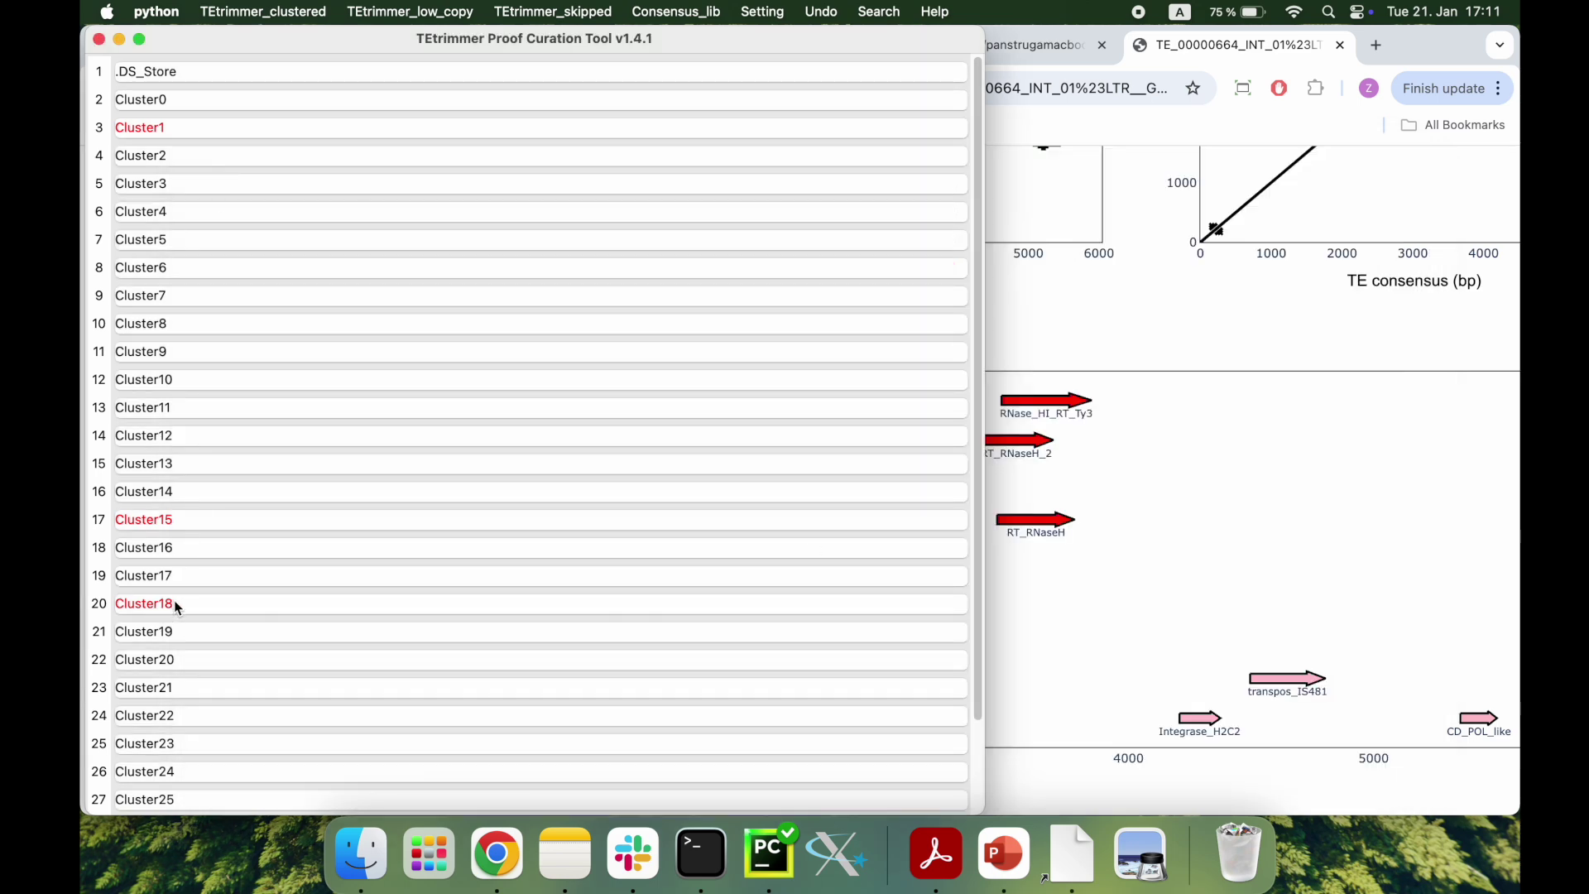
scroll(199, 619, down, 2)
scroll(200, 619, up, 2)
click(100, 41)
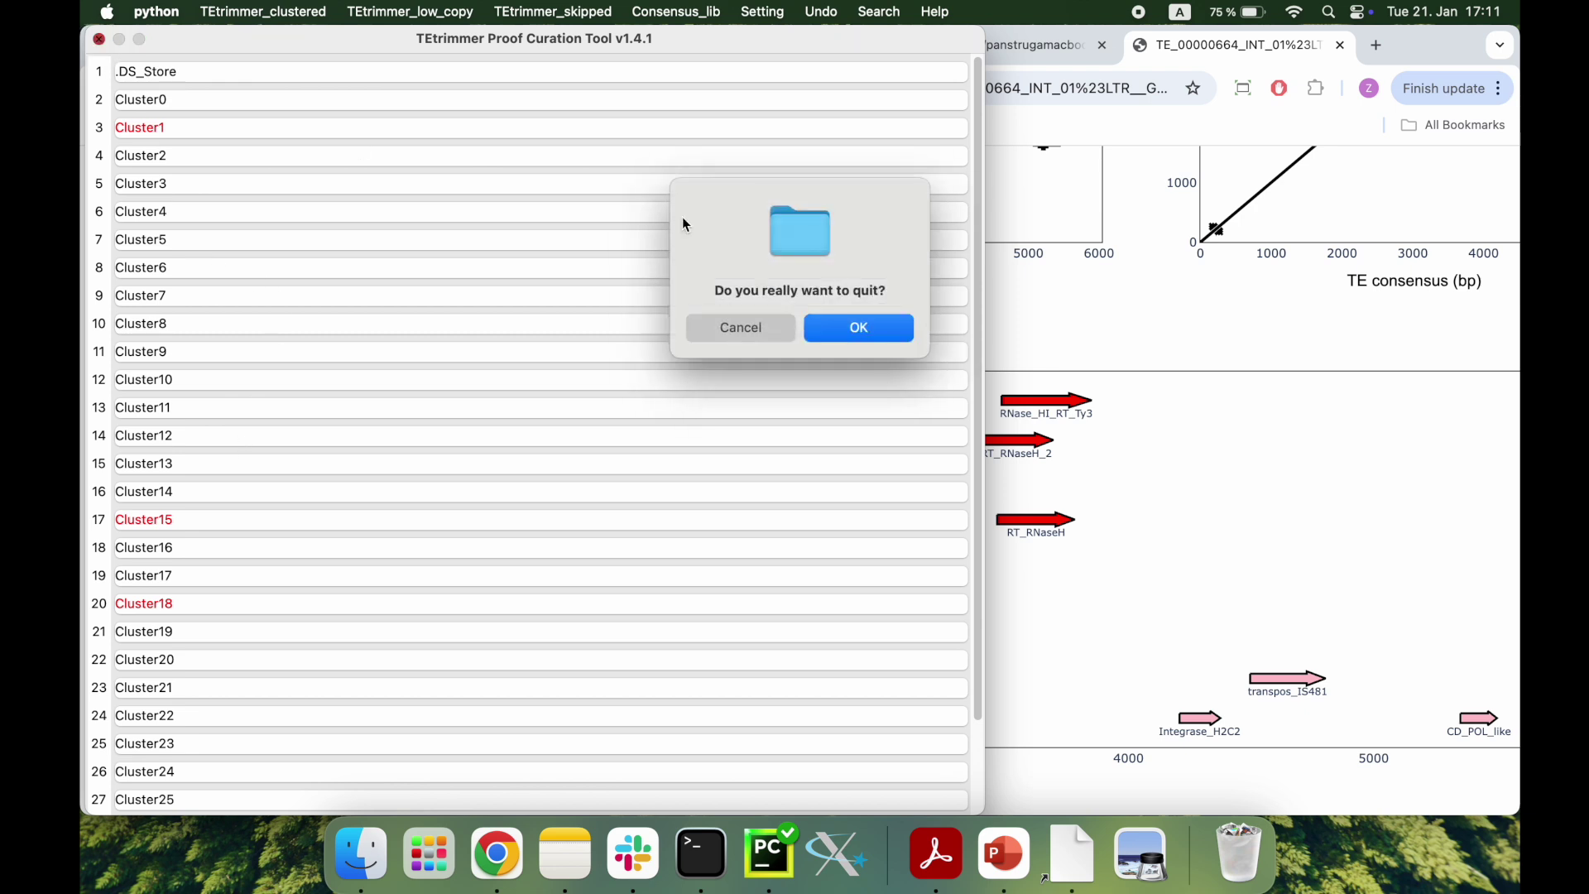
click(891, 340)
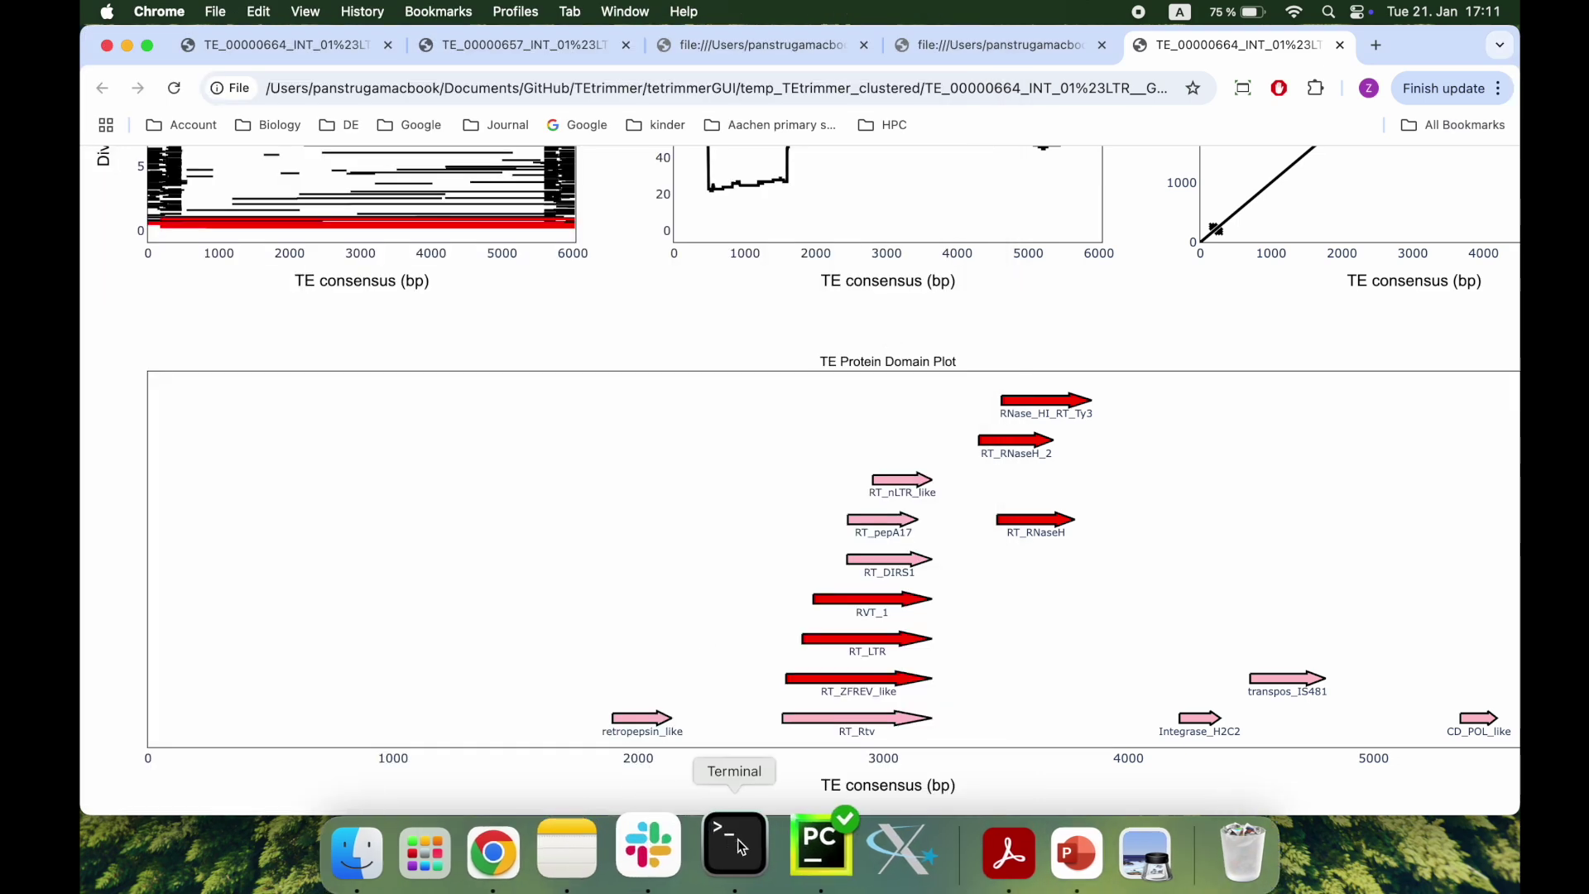
click(736, 844)
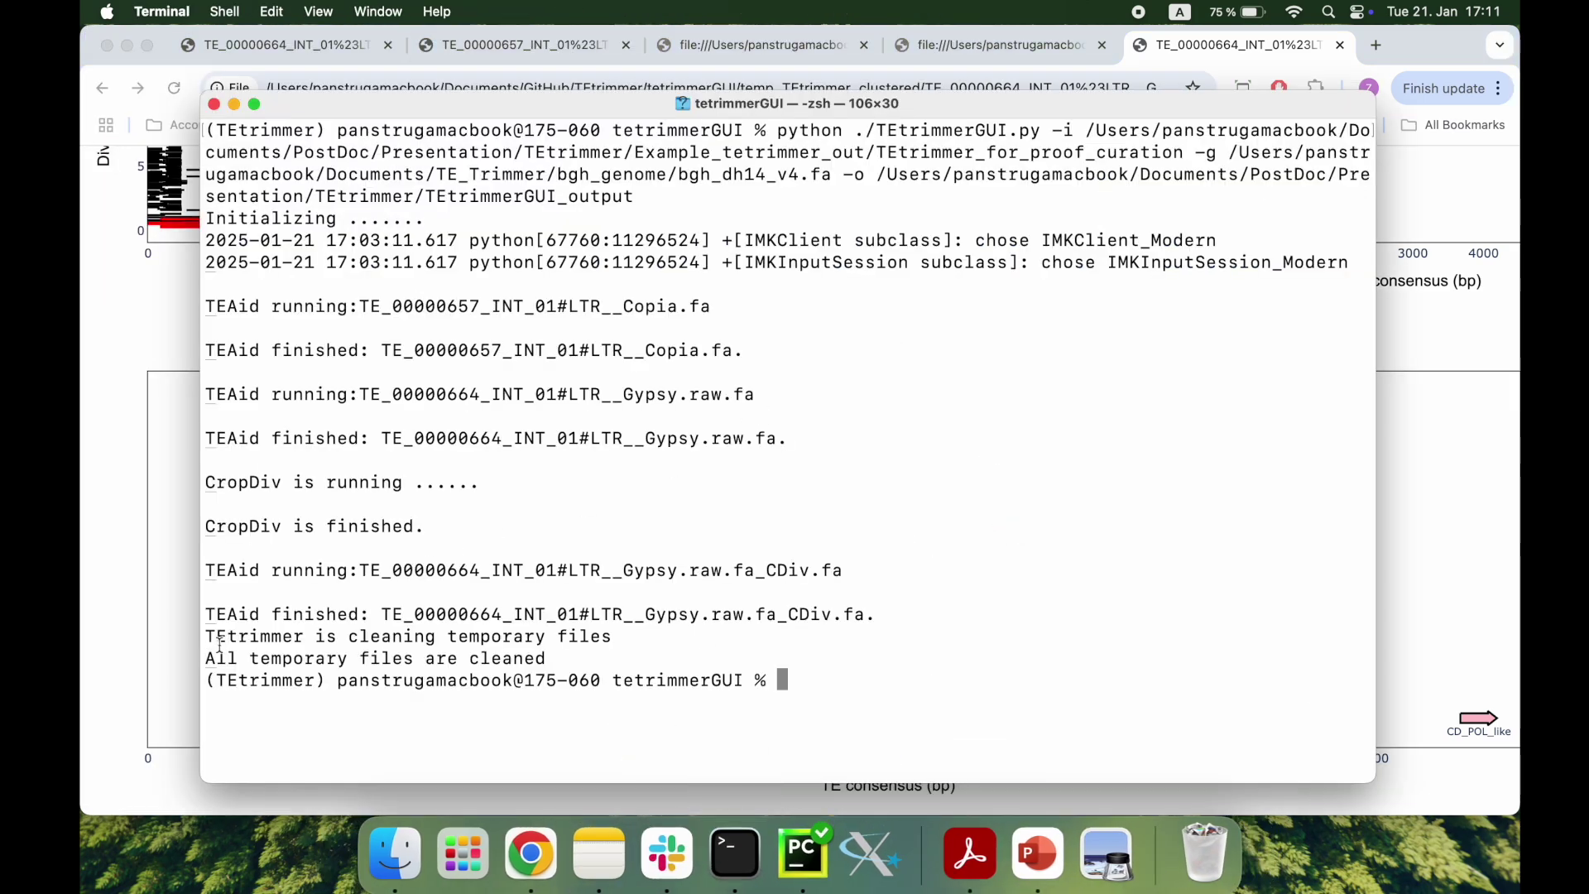